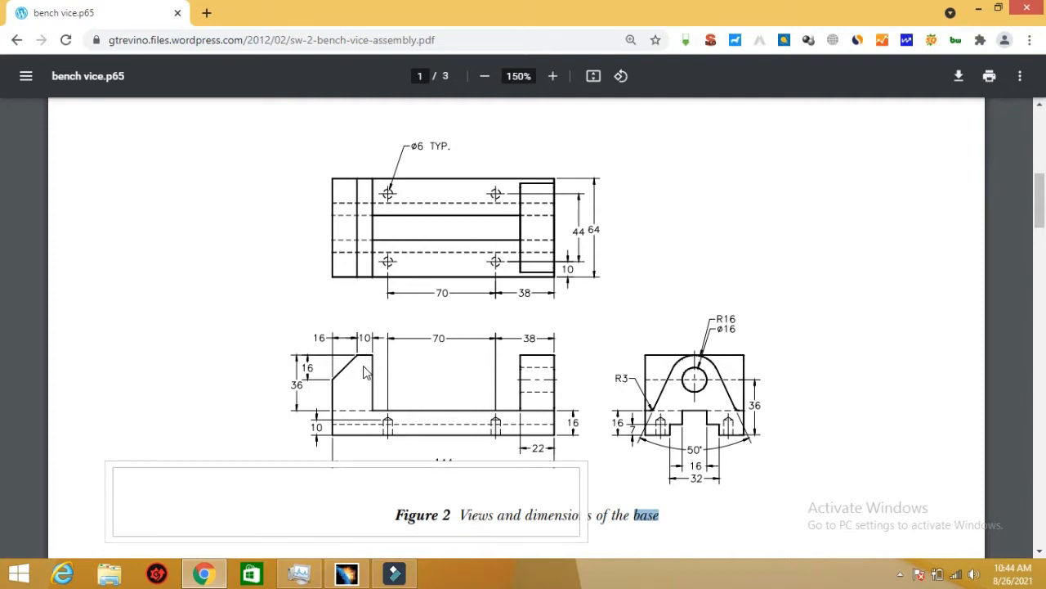
- Examine the bench vice assembly figure and the dimensioned views of the base in the PDF drawing
scroll(365, 372, "up", 3)
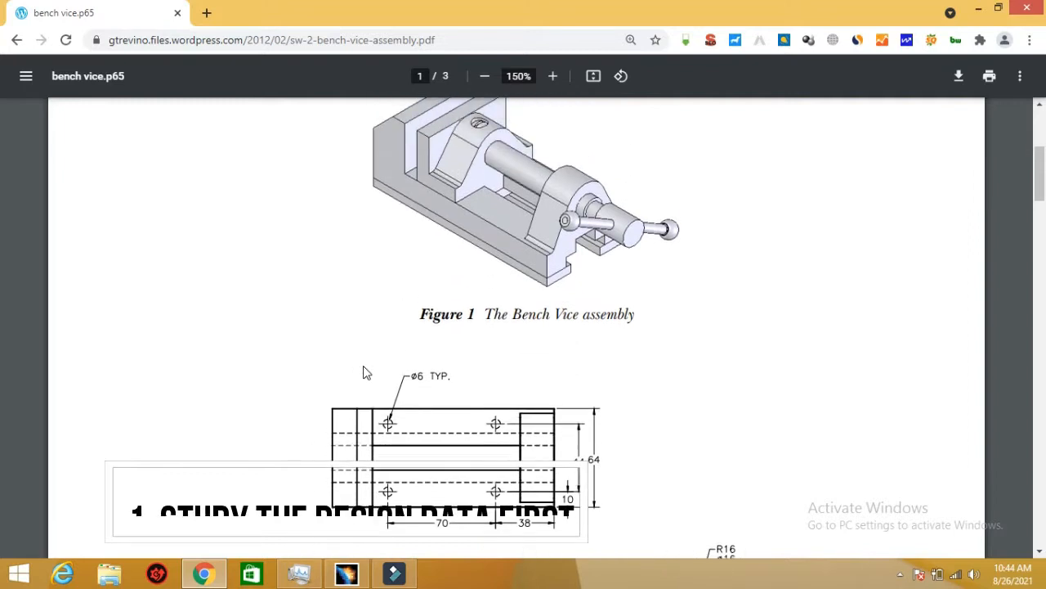
scroll(366, 372, "up", 2)
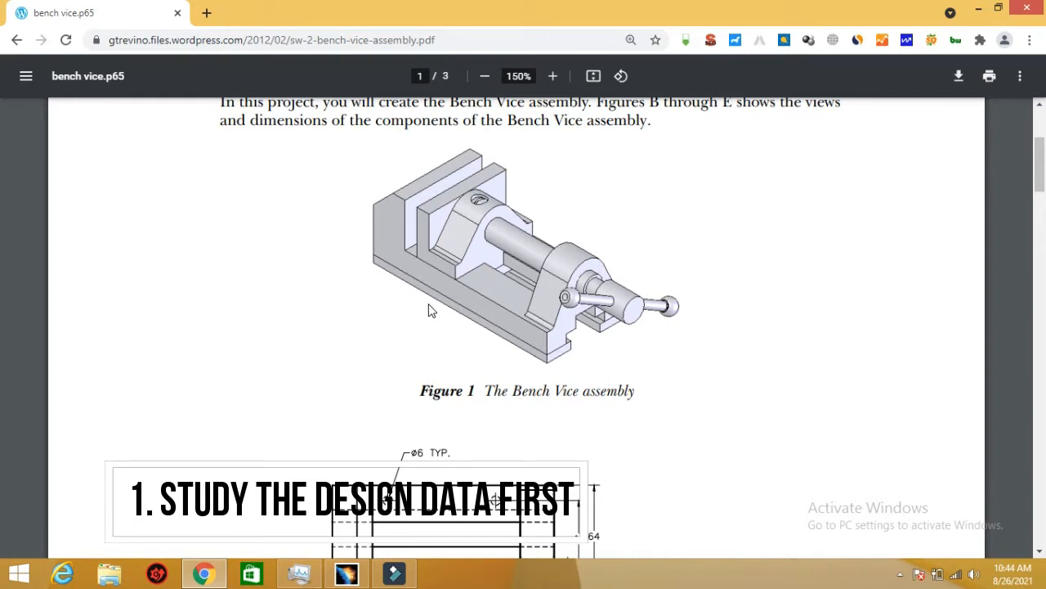
scroll(431, 308, "down", 2)
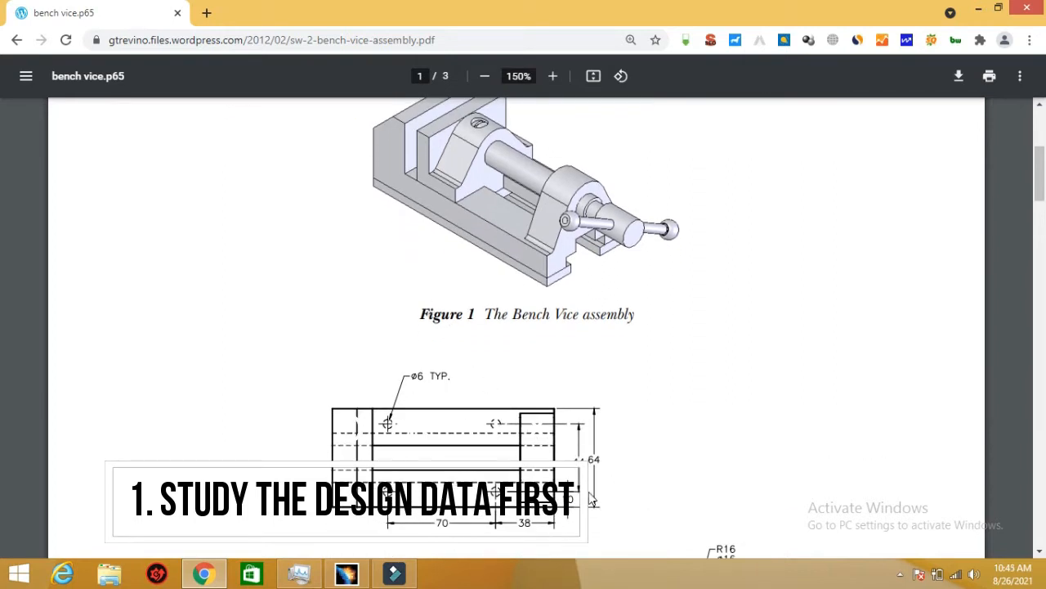
scroll(462, 480, "down", 4)
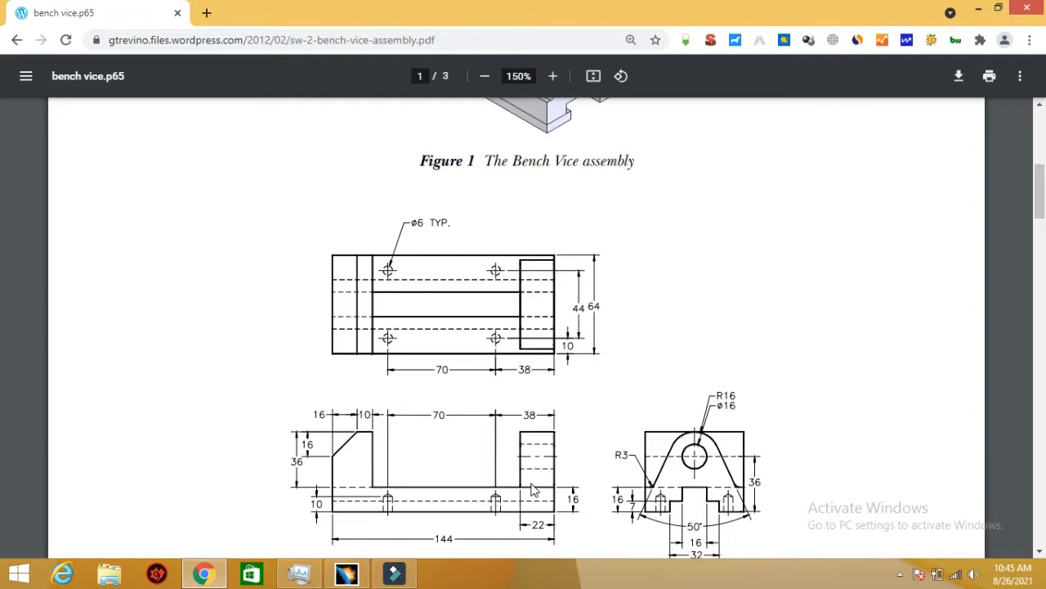
scroll(460, 383, "up", 6)
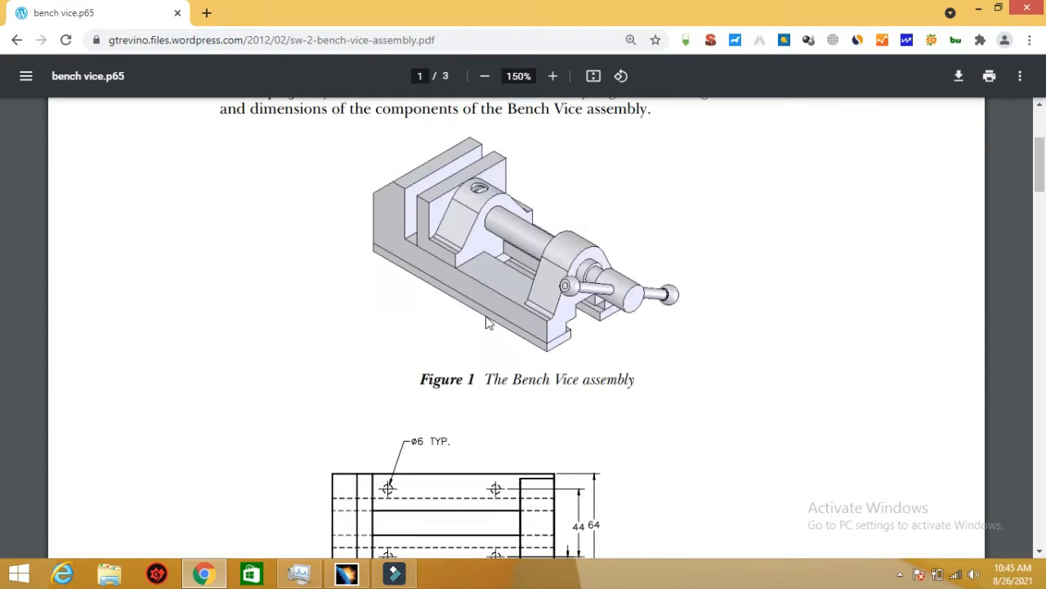
scroll(466, 357, "down", 6)
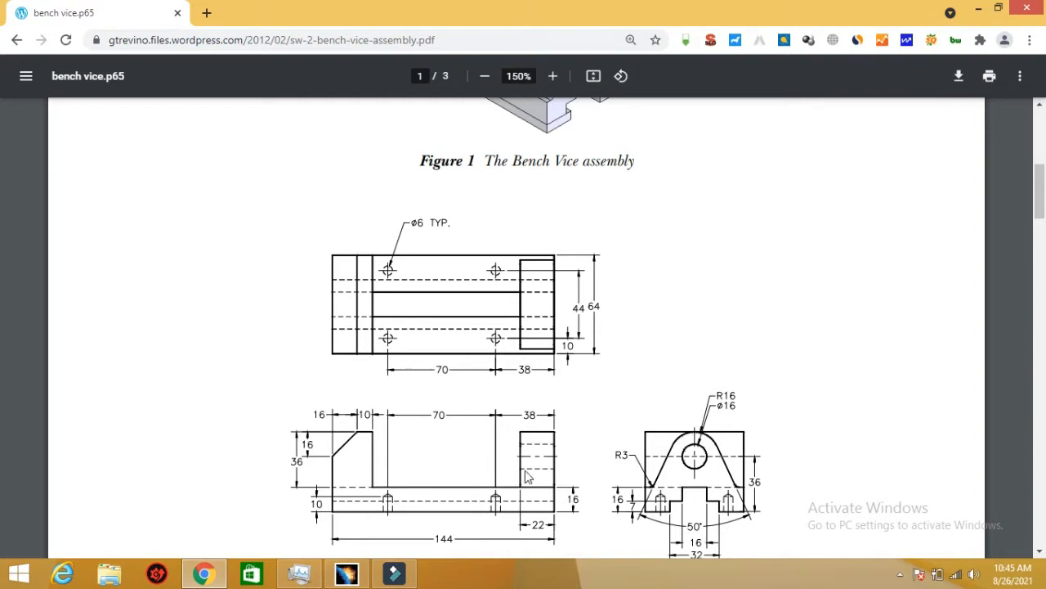
scroll(528, 477, "up", 3)
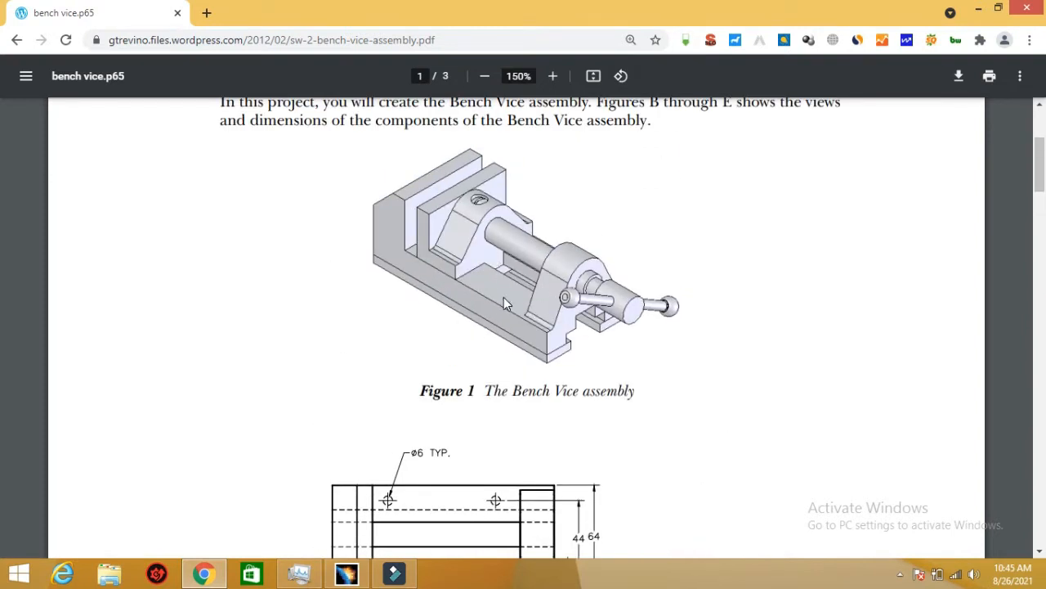
scroll(504, 297, "down", 1)
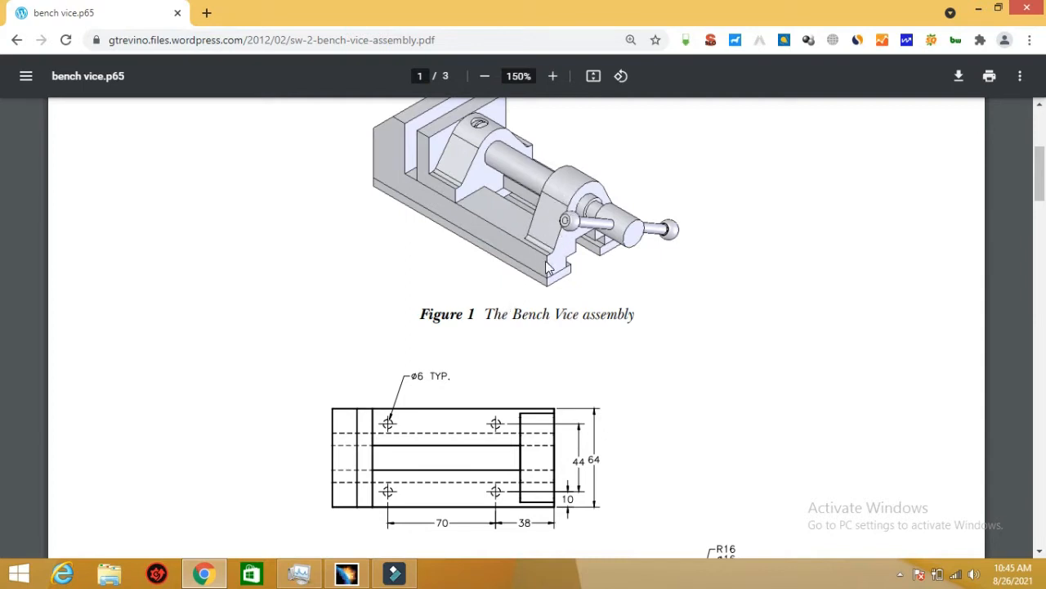
scroll(546, 269, "down", 2)
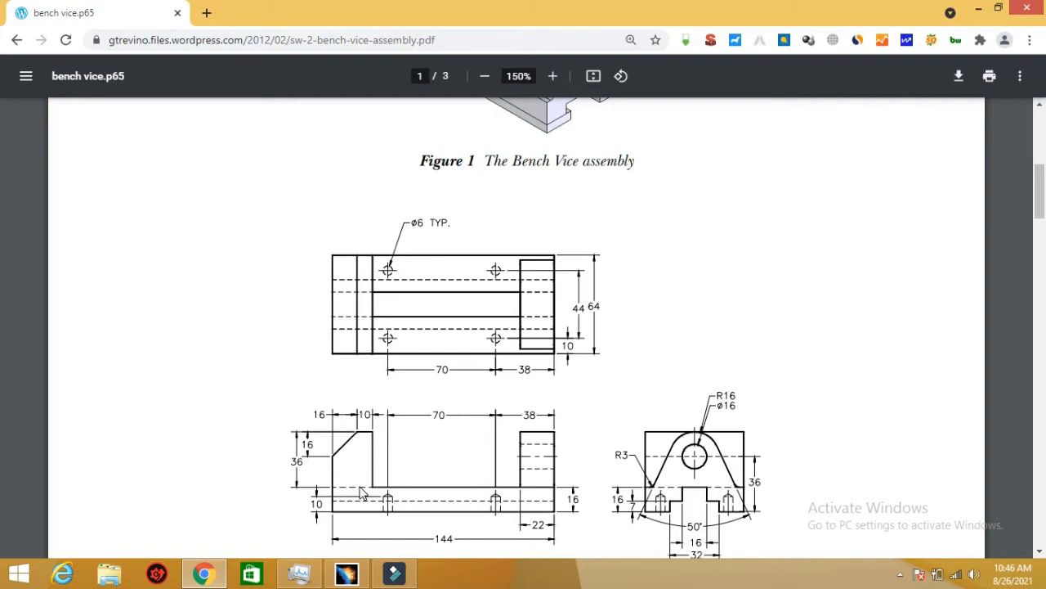
scroll(366, 491, "down", 1)
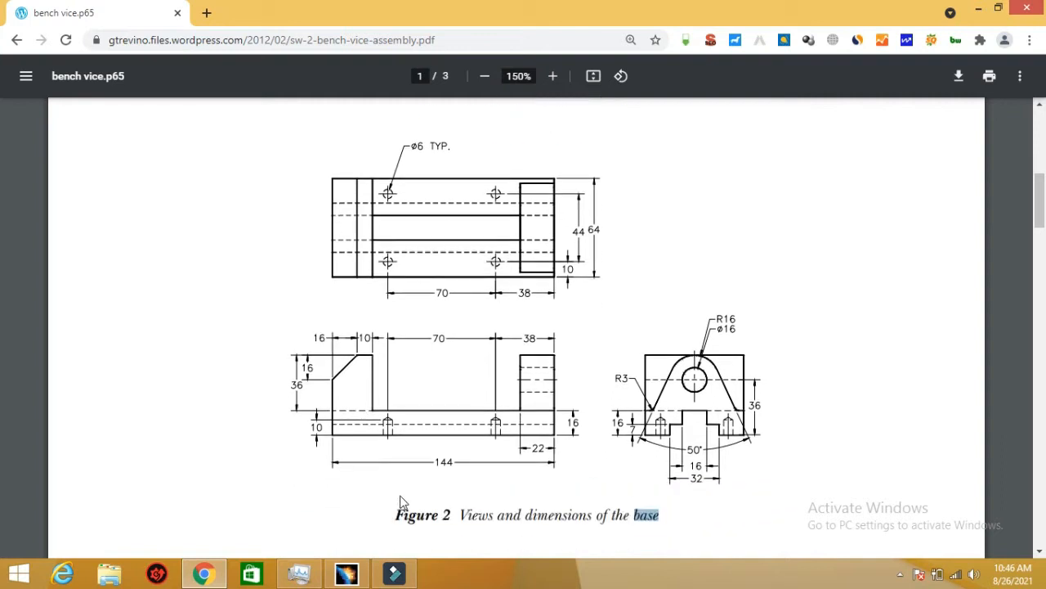
left_click_drag(507, 517, 641, 515)
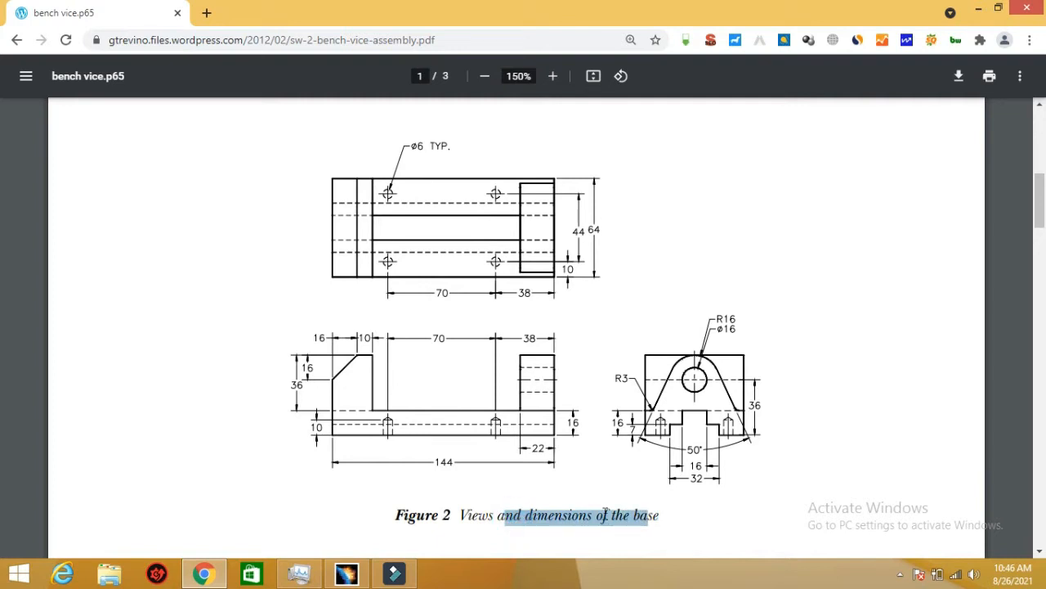
- Switch to CATIA and create a new mechanical design part named Part1 with hybrid design enabled
left_click(347, 573)
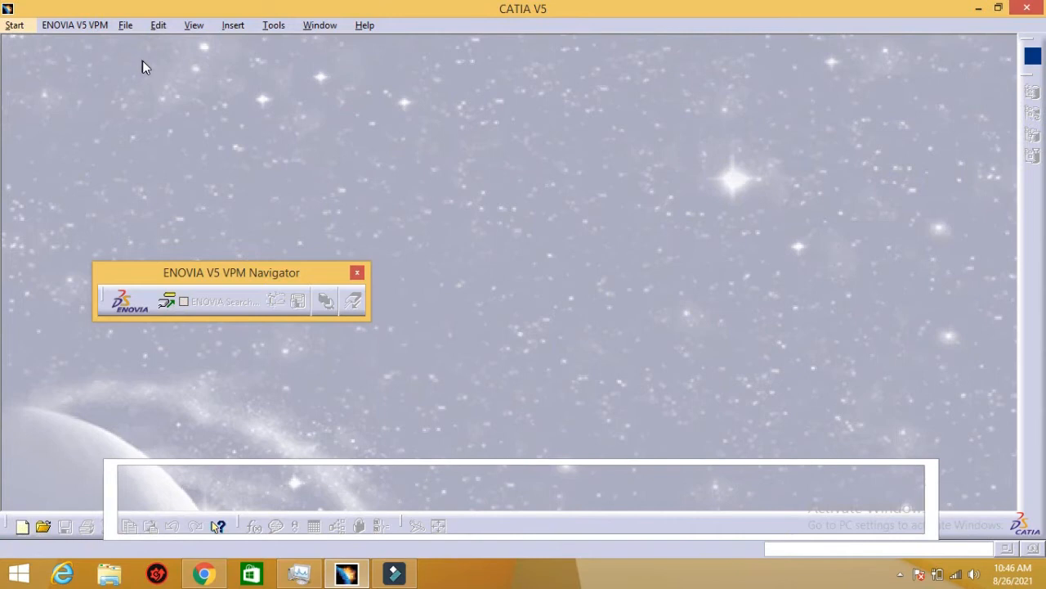
left_click(14, 25)
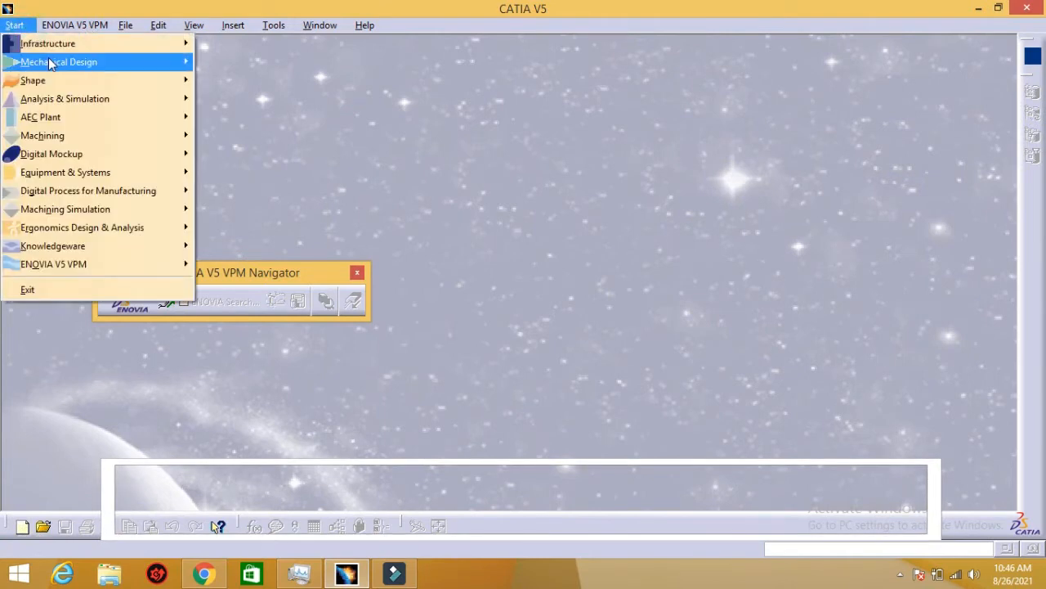
mouse_move(88, 62)
left_click(233, 63)
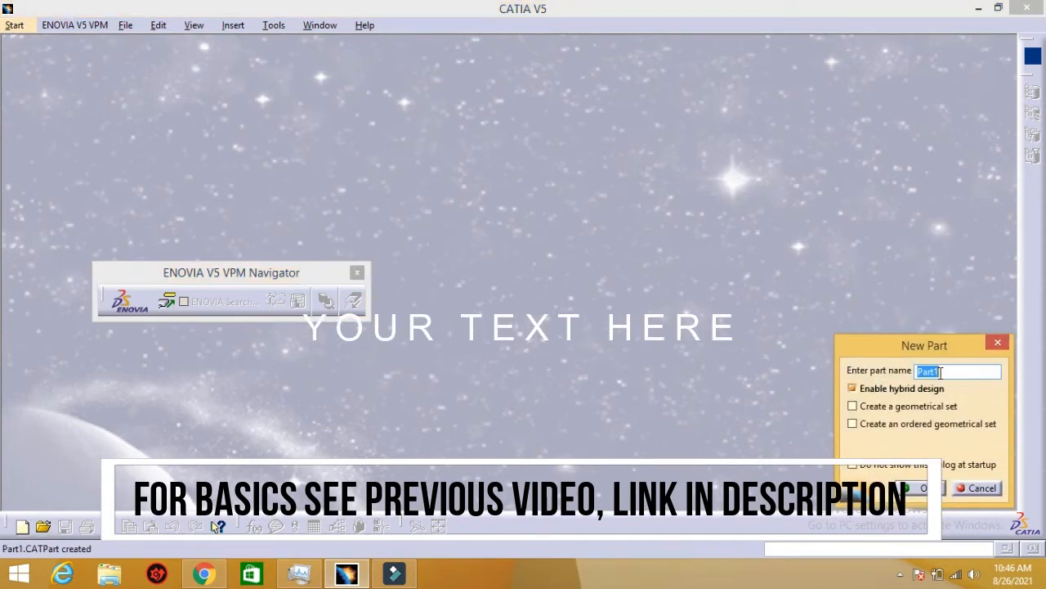
left_click(921, 488)
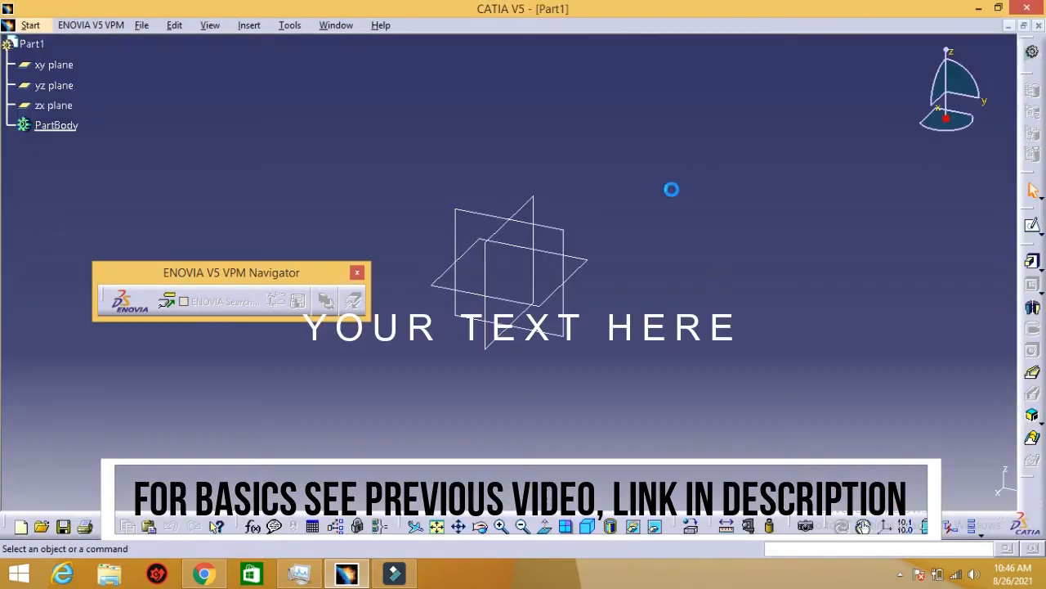
- Hide the xy, yz and zx reference planes of the part
left_click_drag(674, 144, 427, 369)
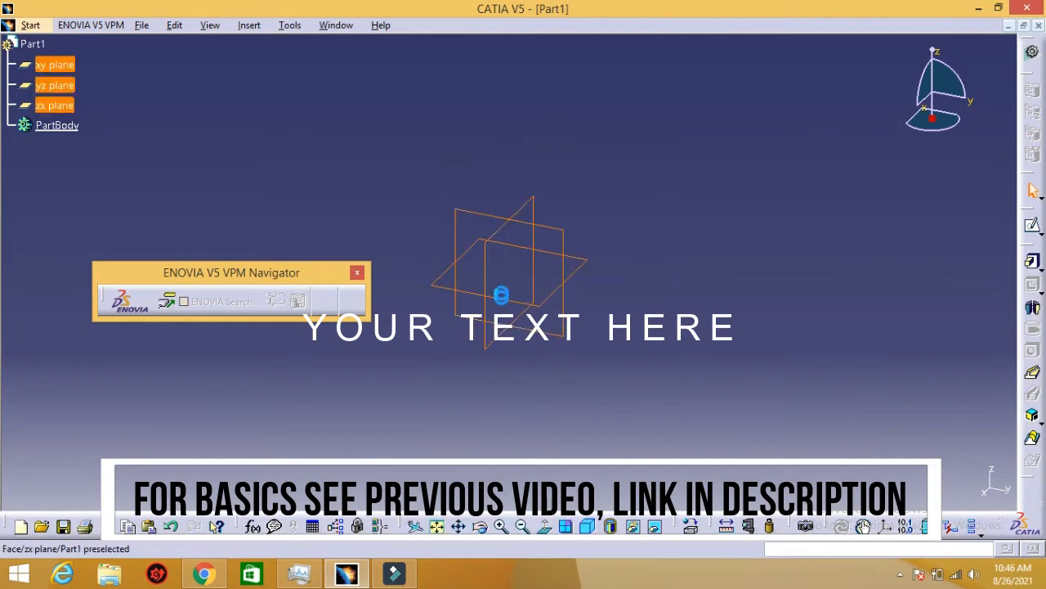
right_click(521, 245)
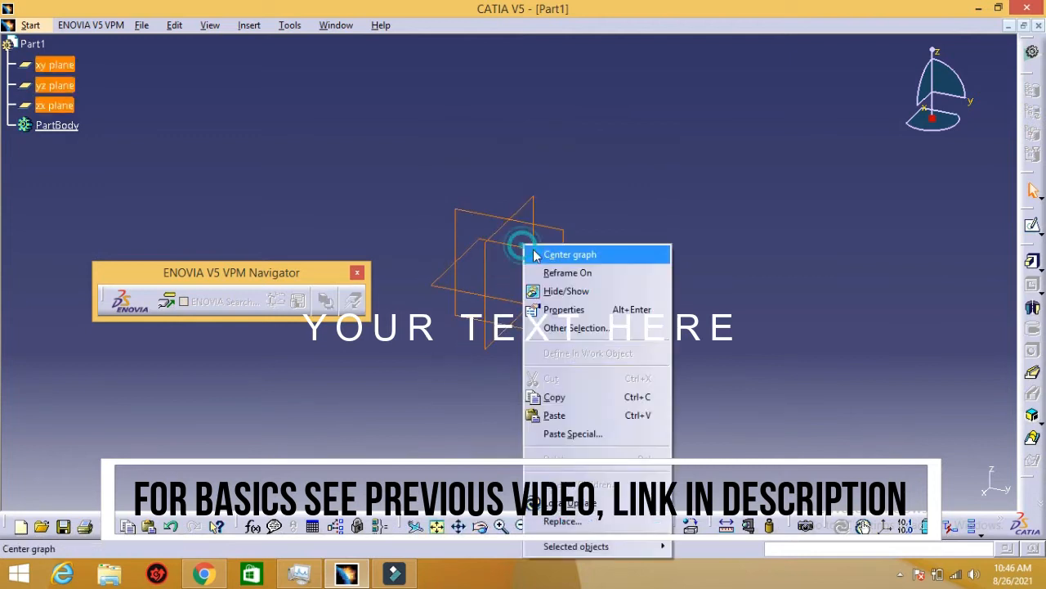
left_click(572, 292)
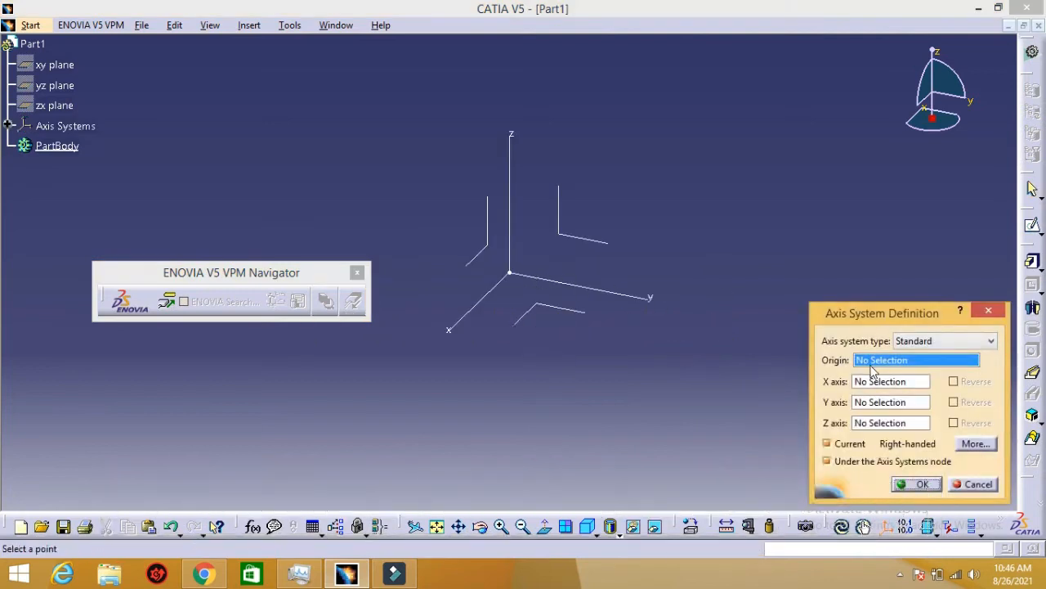
- Define a standard axis system with its origin at a coordinate point at X 0, Y 0, Z 0 mm
right_click(882, 365)
left_click(909, 368)
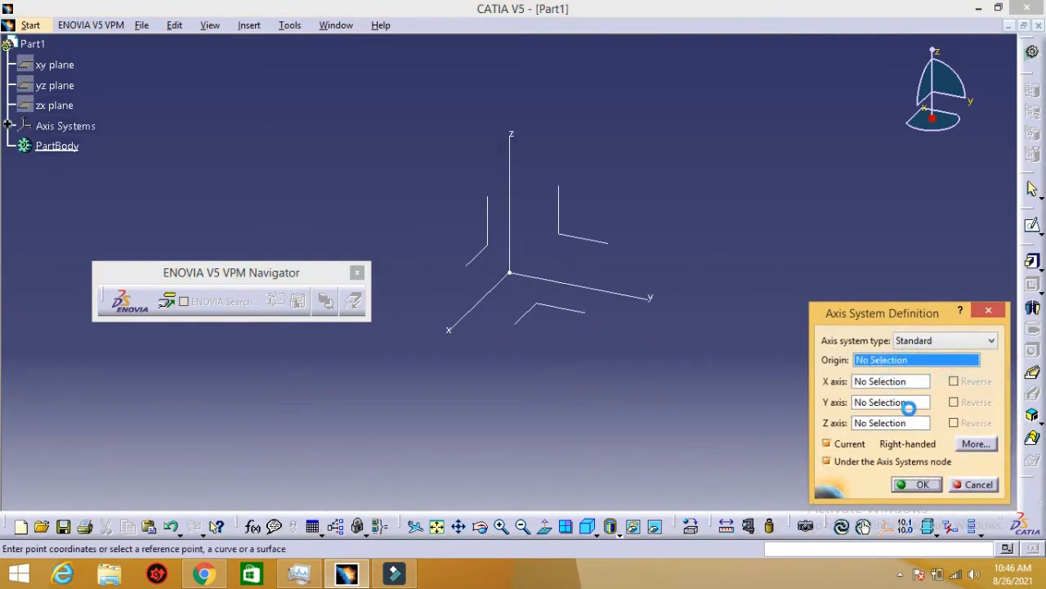
left_click(856, 484)
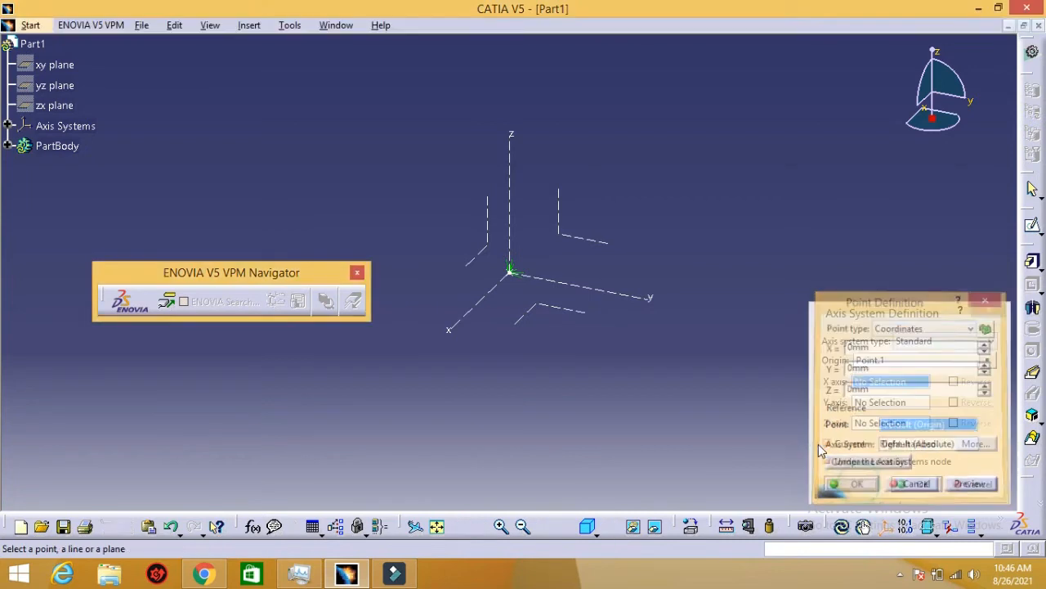
left_click(920, 484)
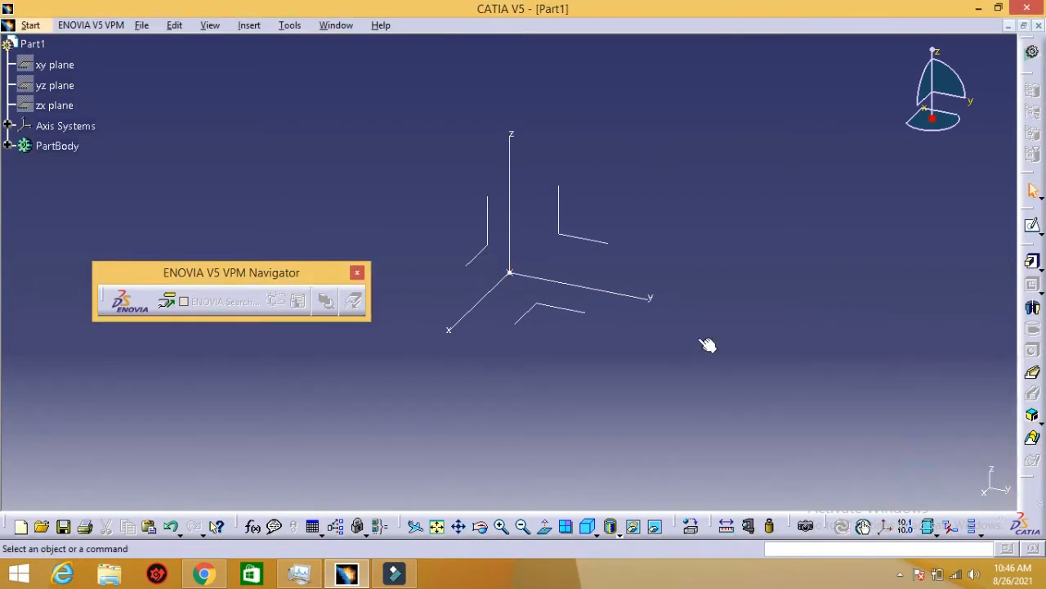
- Open a sketch on the axis system's YZ plane and check the base's front view in the PDF drawing
left_click(606, 241)
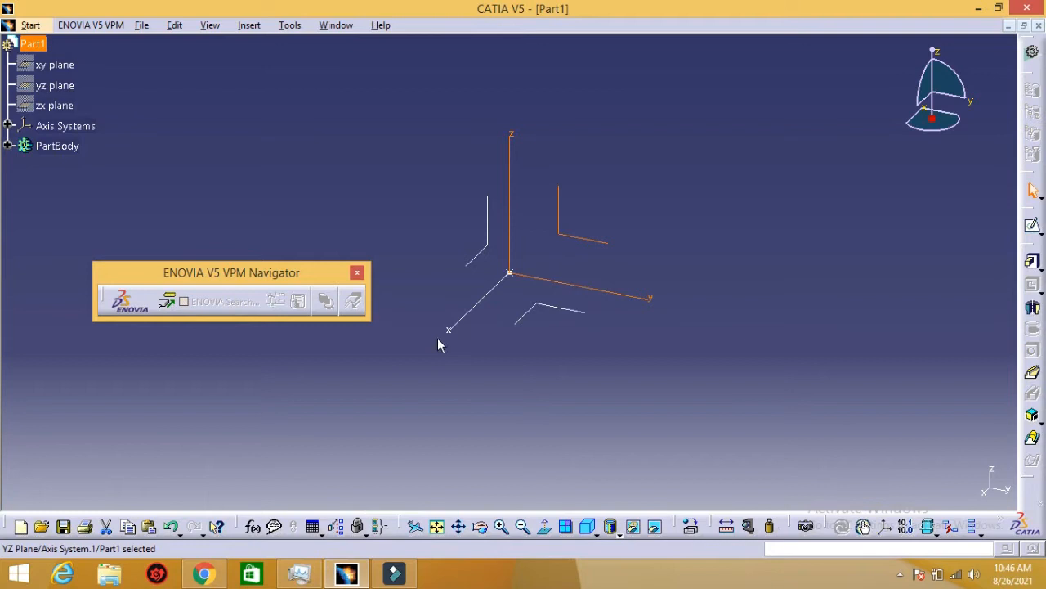
left_click(1033, 229)
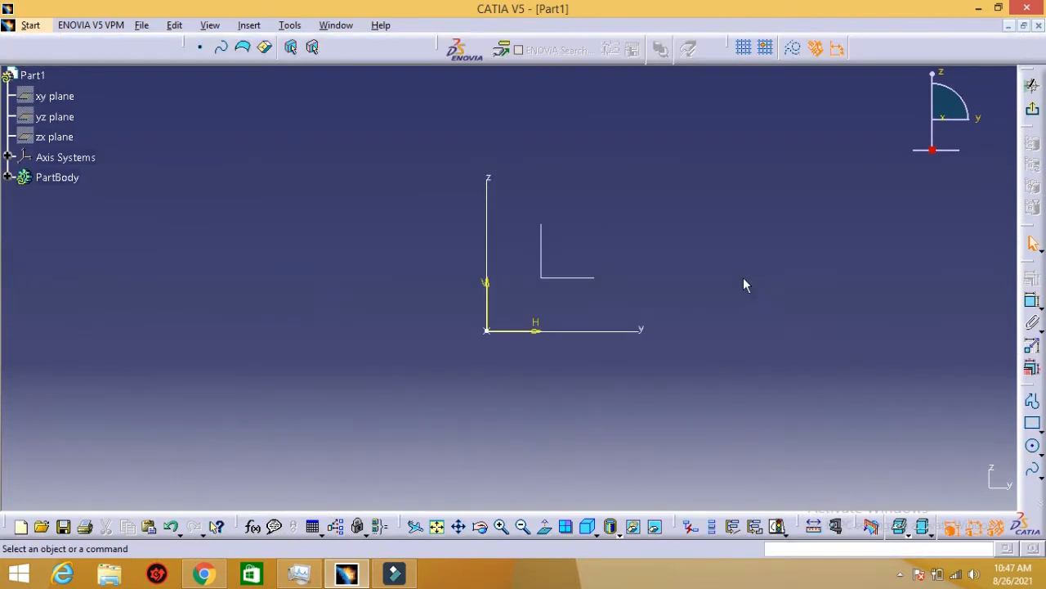
left_click(355, 575)
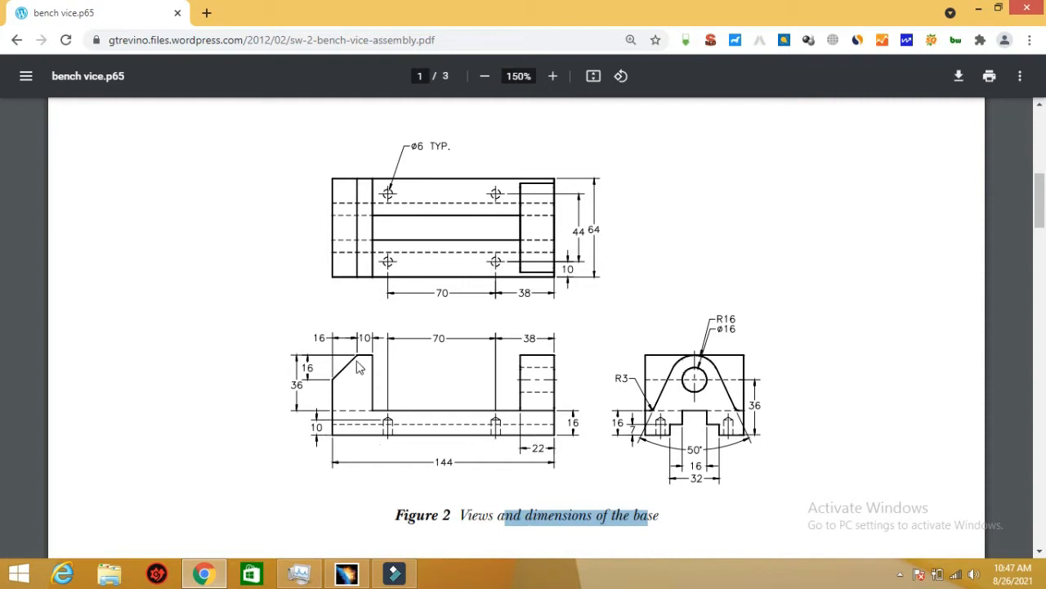
left_click(347, 573)
- Draw a closed L-shaped profile from the origin, about 197 mm long and 24 mm thick, with a chamfered upright about 60 mm wide
mouse_move(521, 387)
middle_mouse_down()
mouse_move(514, 381)
mouse_move(495, 420)
middle_mouse_up()
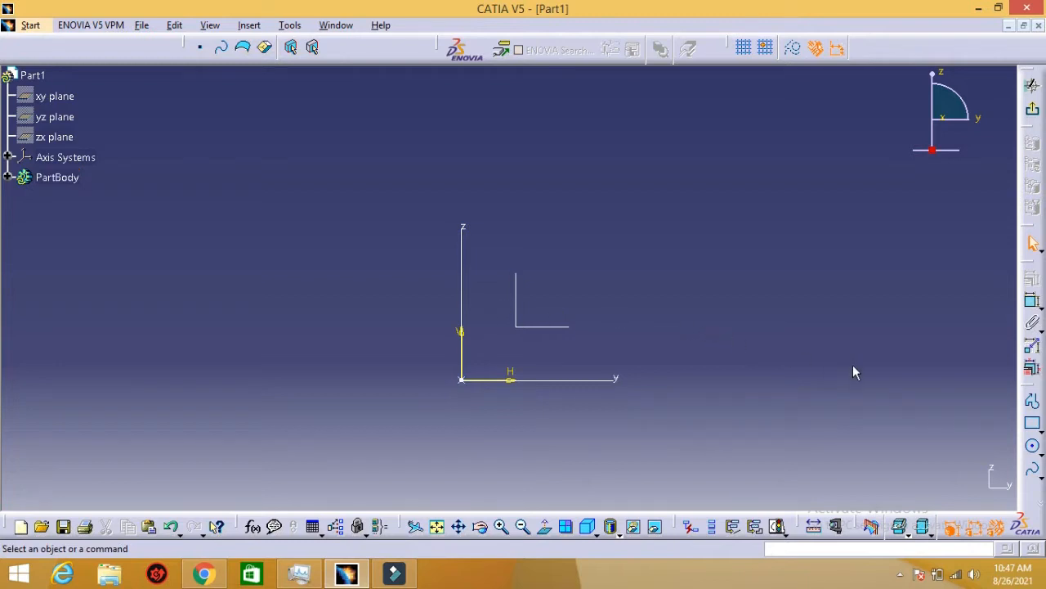
left_click(1033, 406)
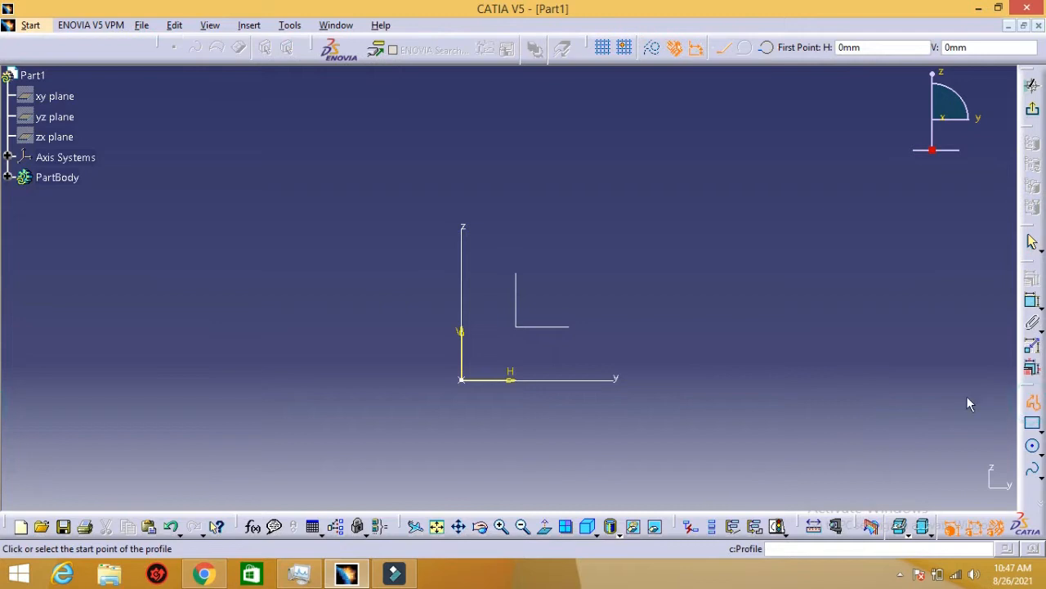
left_click(463, 379)
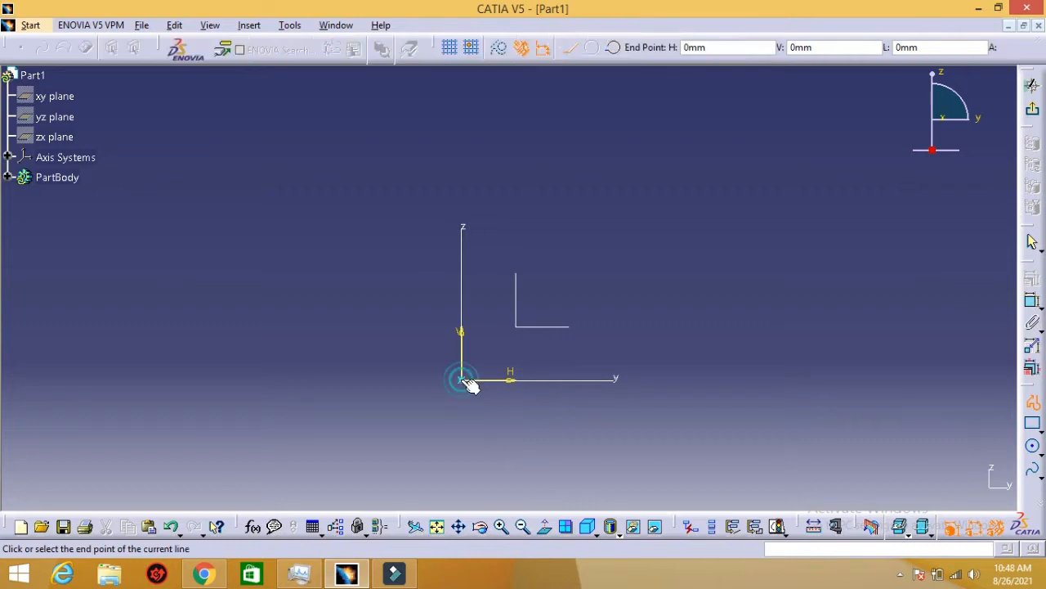
left_click(463, 268)
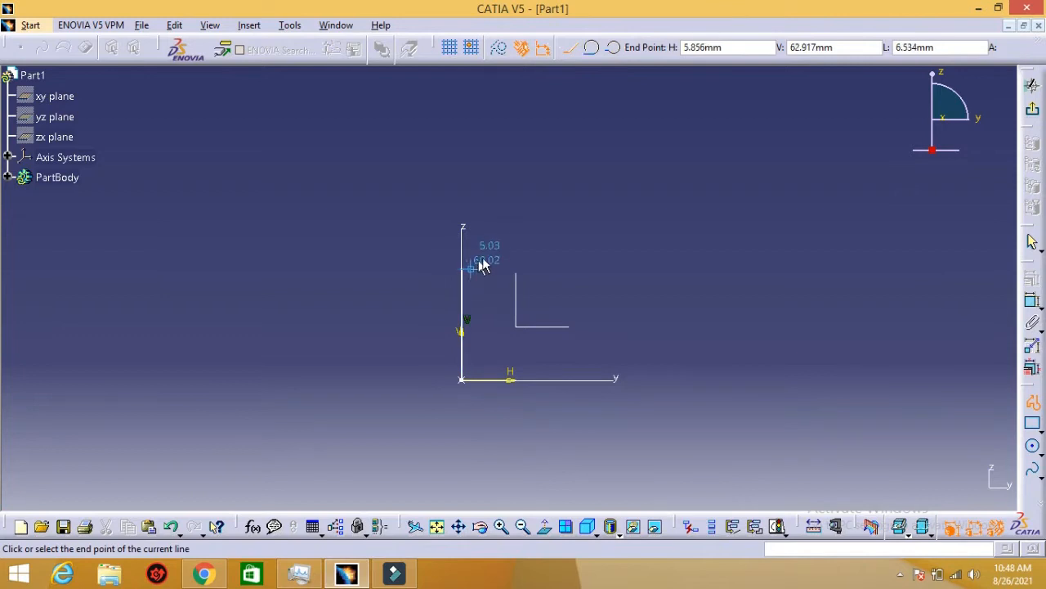
left_click(524, 222)
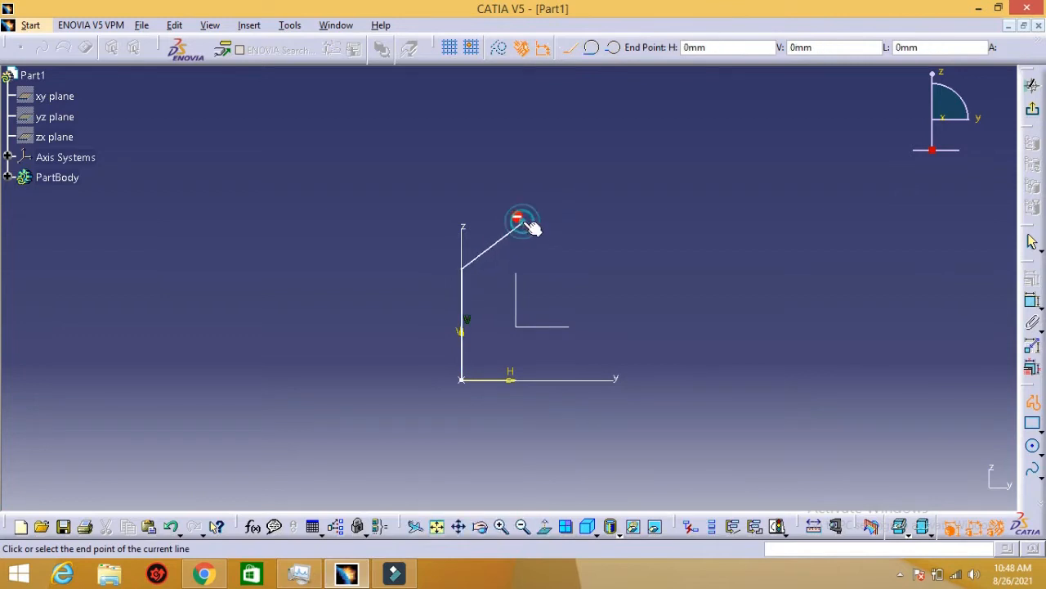
left_click(574, 222)
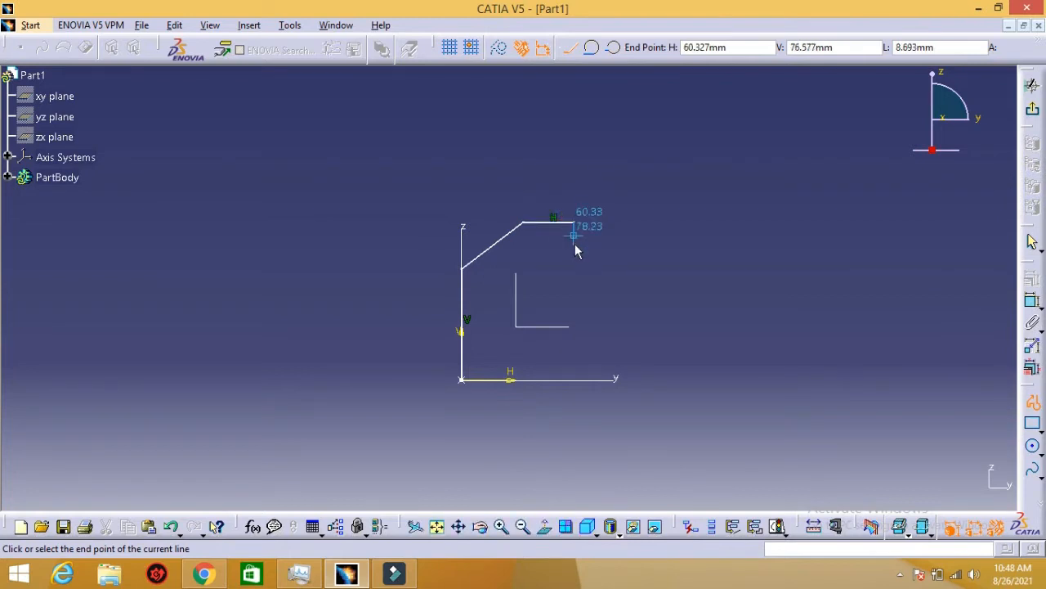
left_click(575, 335)
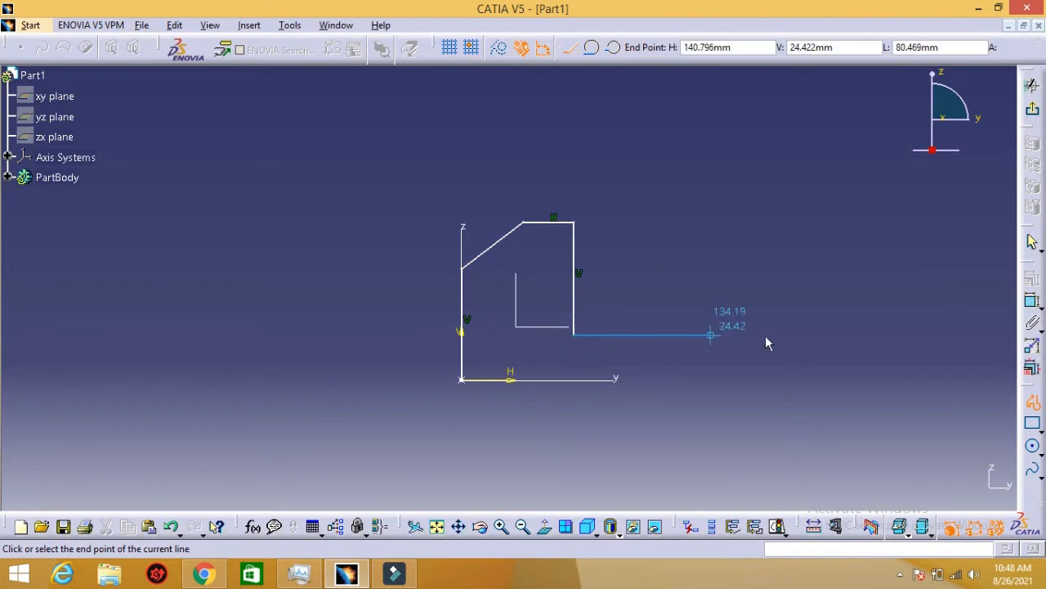
left_click(827, 335)
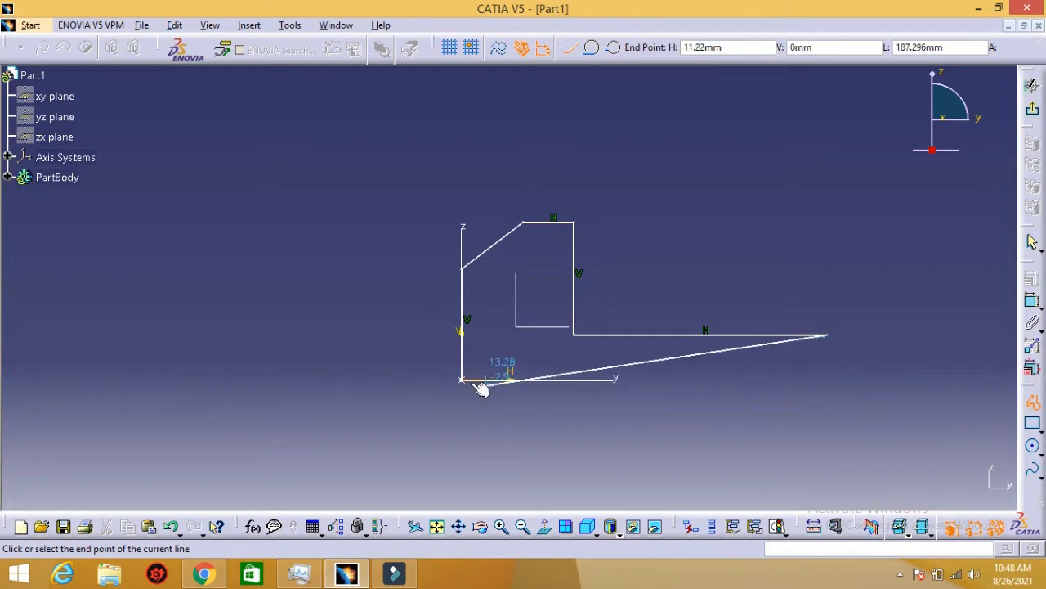
left_click(827, 379)
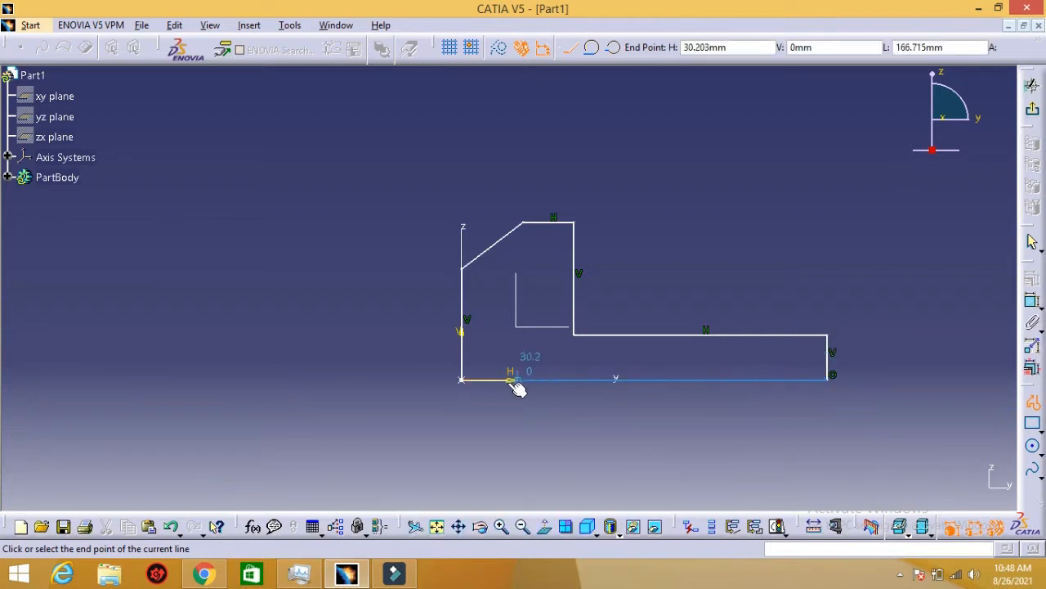
left_click(463, 379)
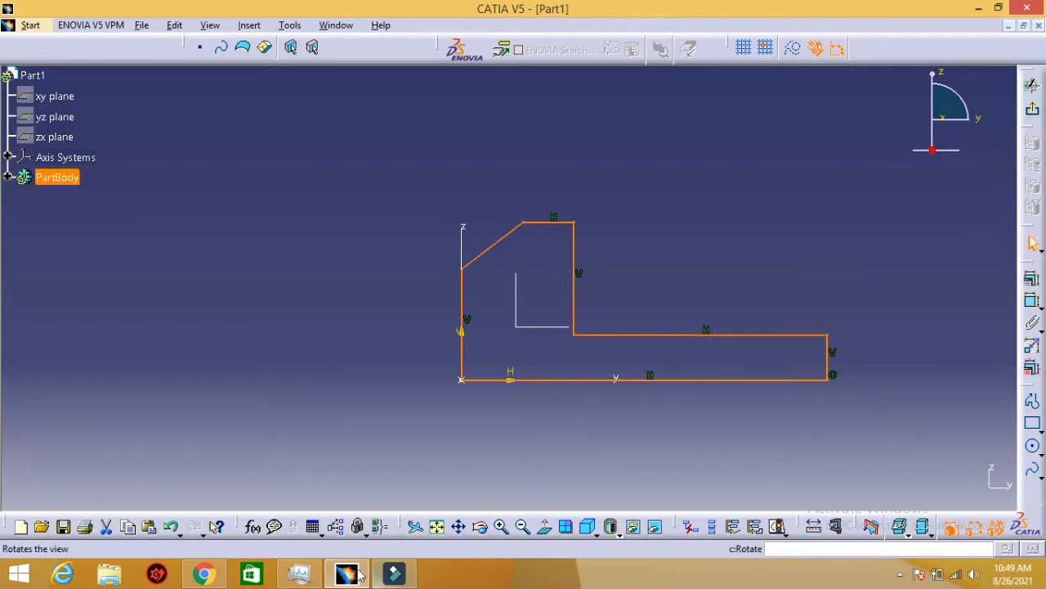
mouse_move(372, 573)
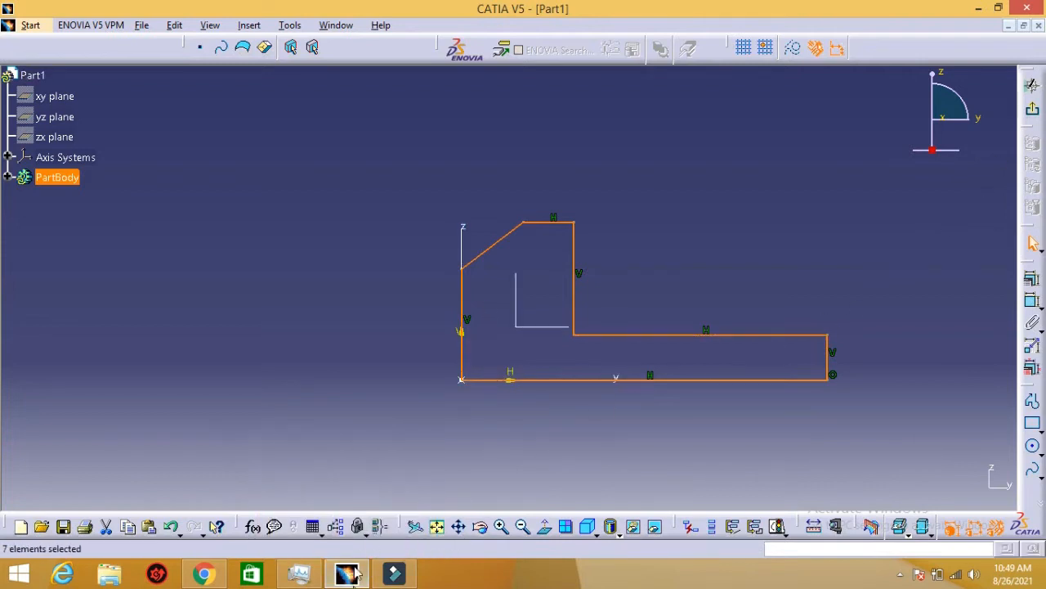
- Check the base's front view in the PDF drawing and dimension the length of the profile's bottom edge
left_click(347, 574)
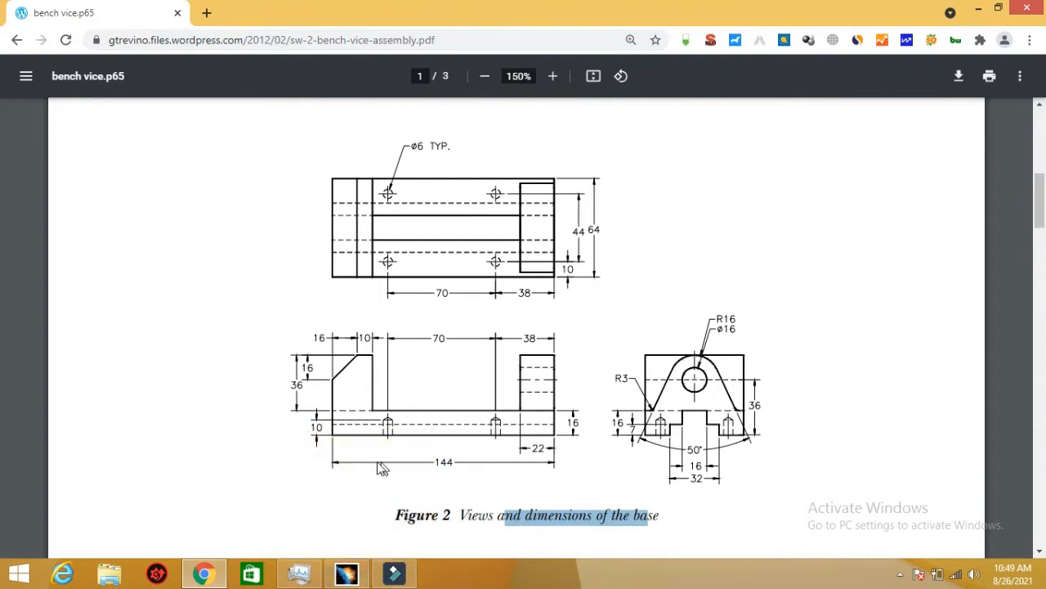
left_click(347, 574)
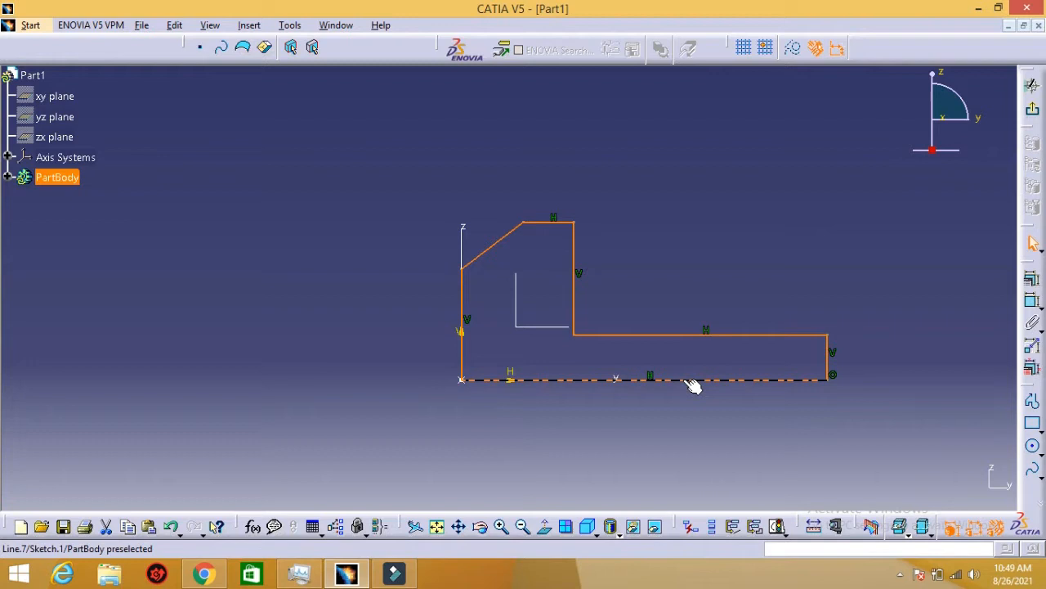
left_click(690, 425)
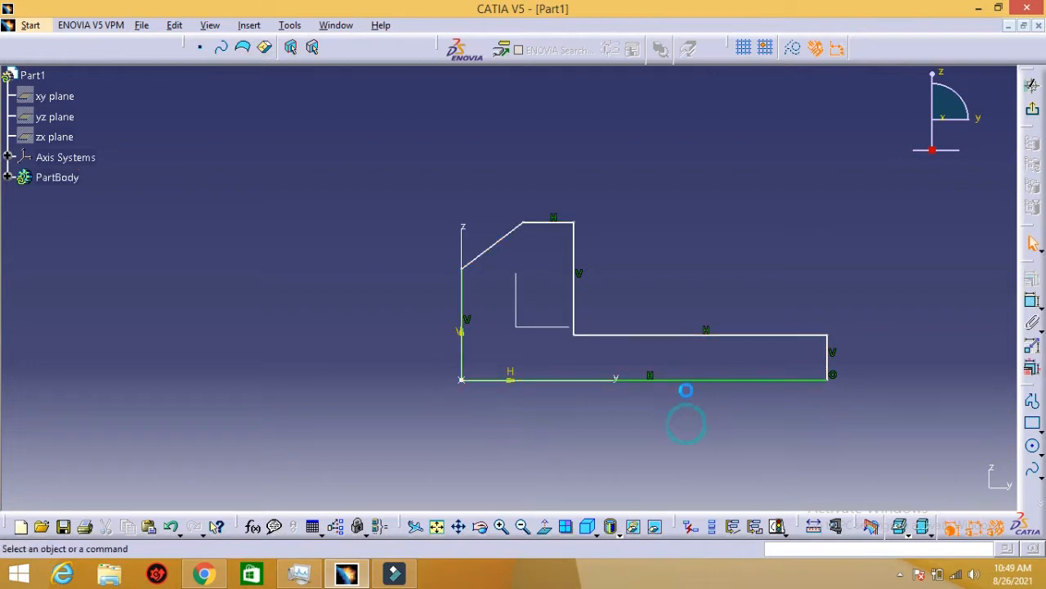
left_click(694, 381)
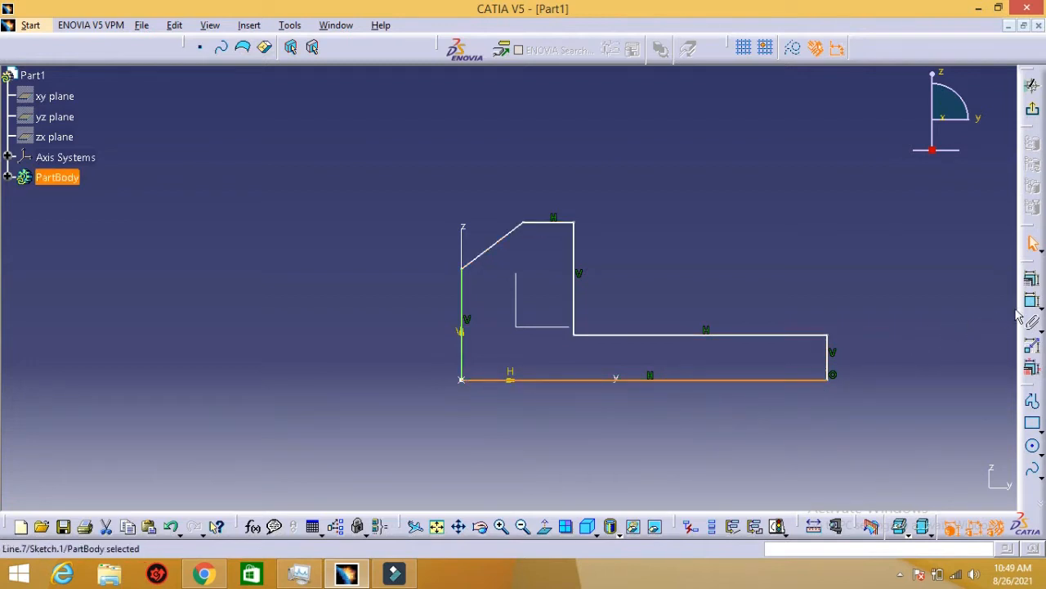
left_click(1031, 301)
left_click(693, 421)
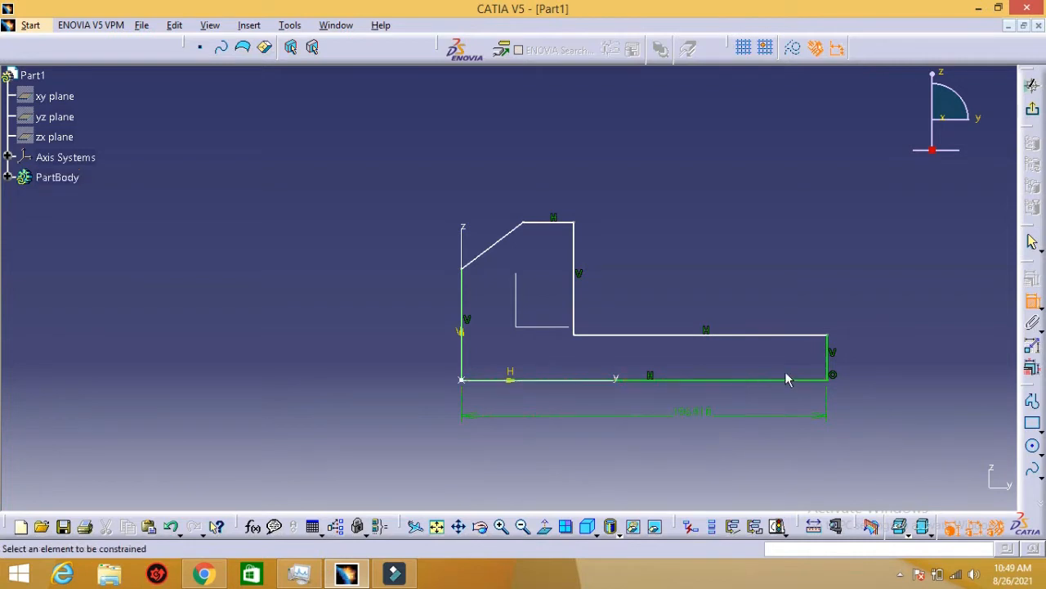
- Try a length of 144 mm for the profile's bottom edge, as given in the PDF drawing, and undo the change
left_click(363, 574)
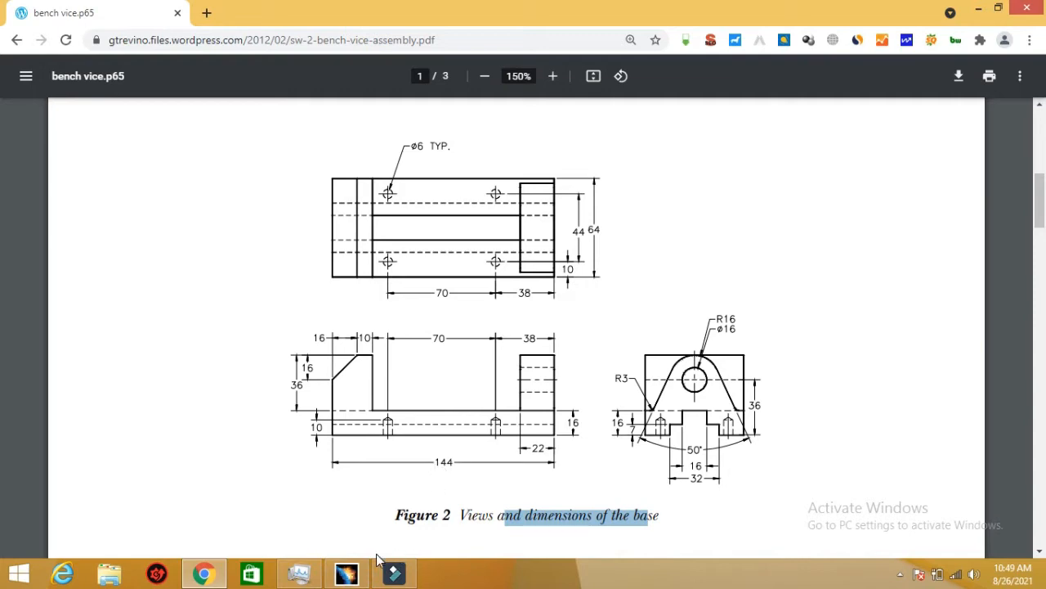
left_click(347, 573)
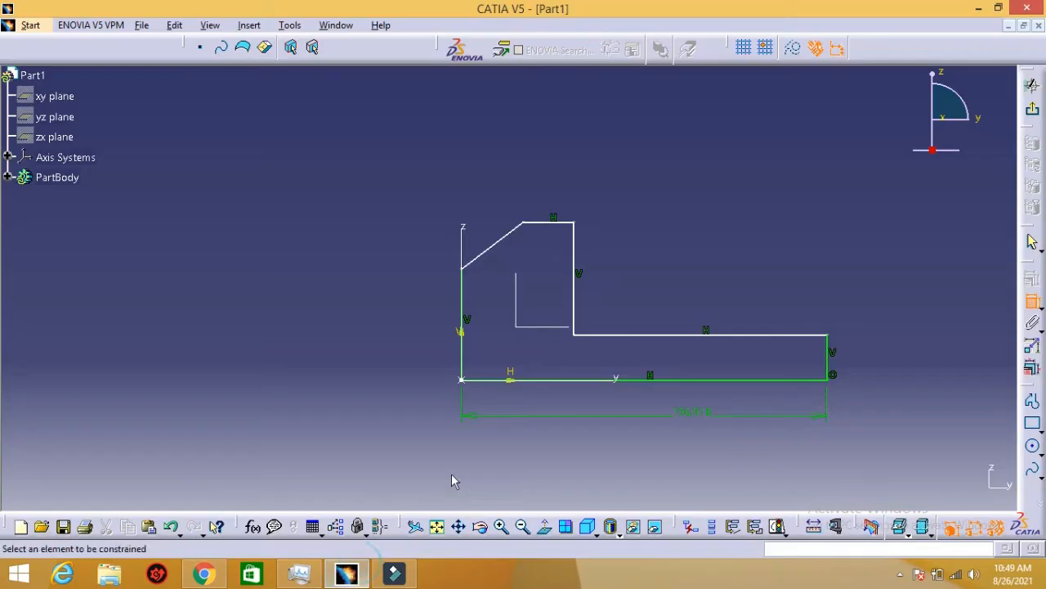
double_click(692, 415)
type("144")
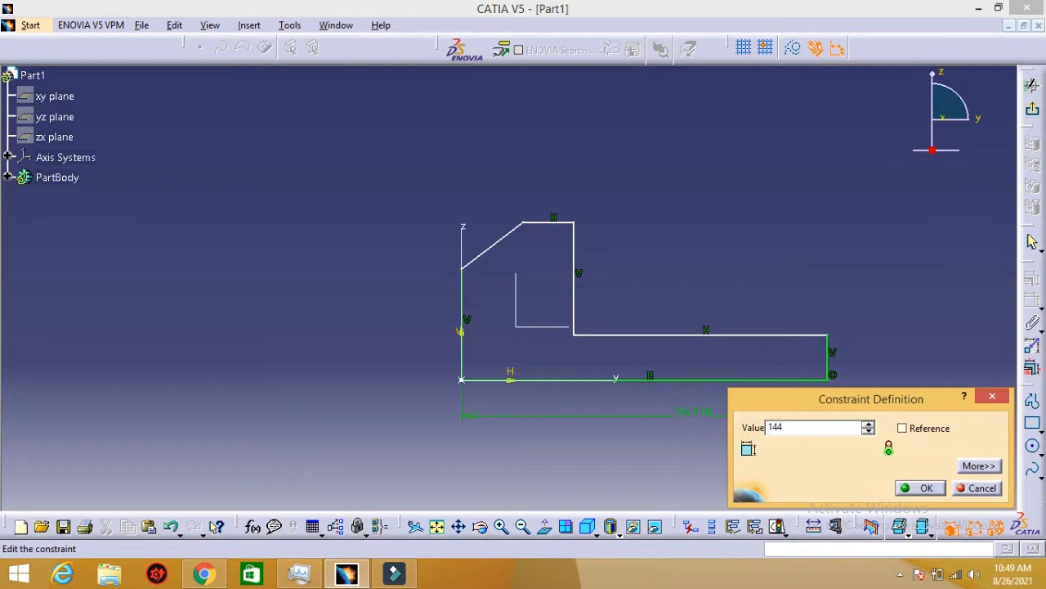
key("Return")
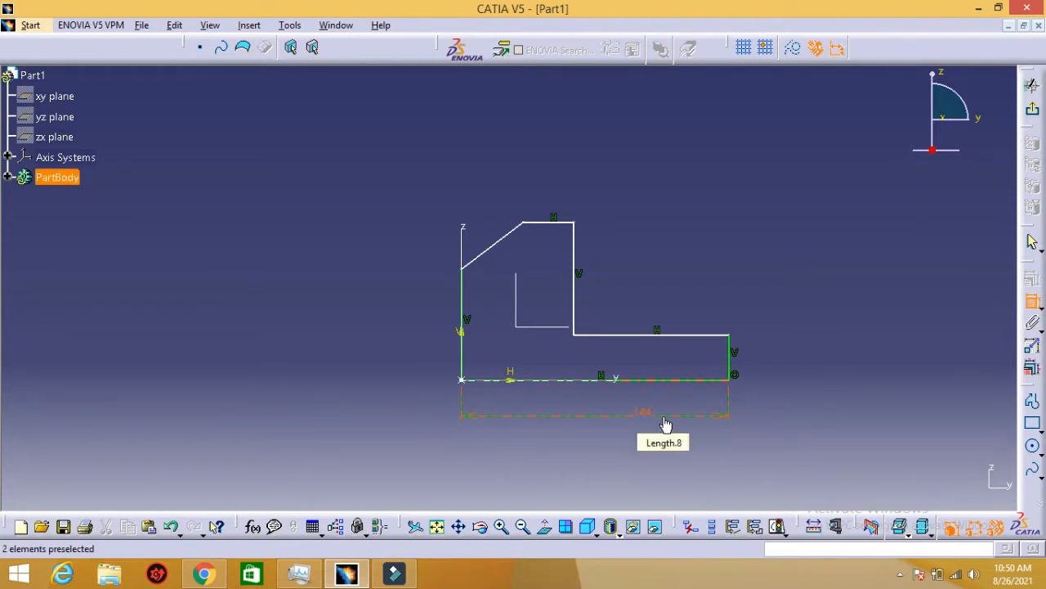
key("ctrl+z")
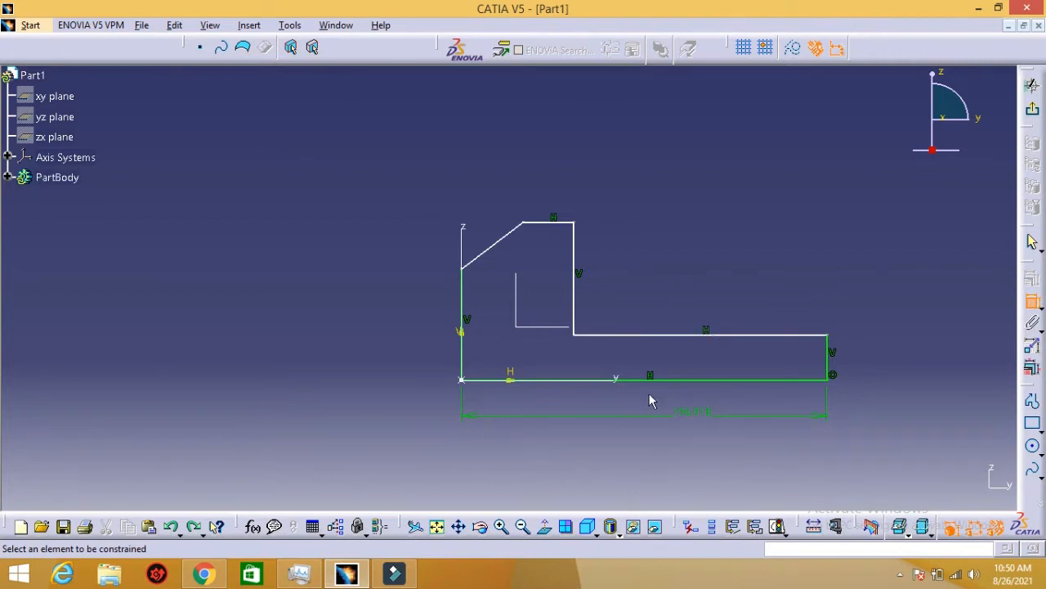
left_click(639, 335)
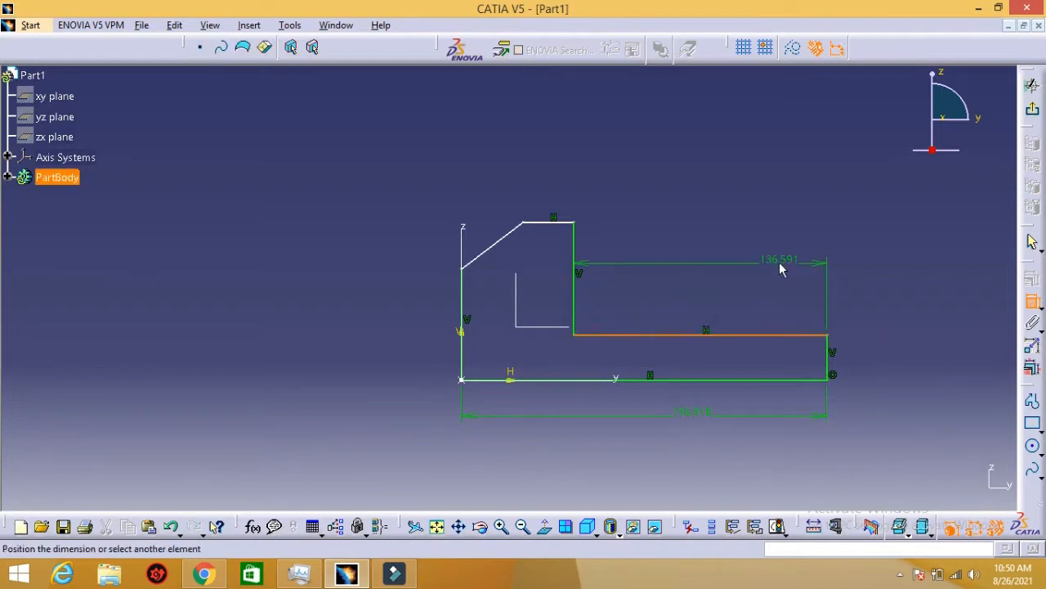
key("Escape")
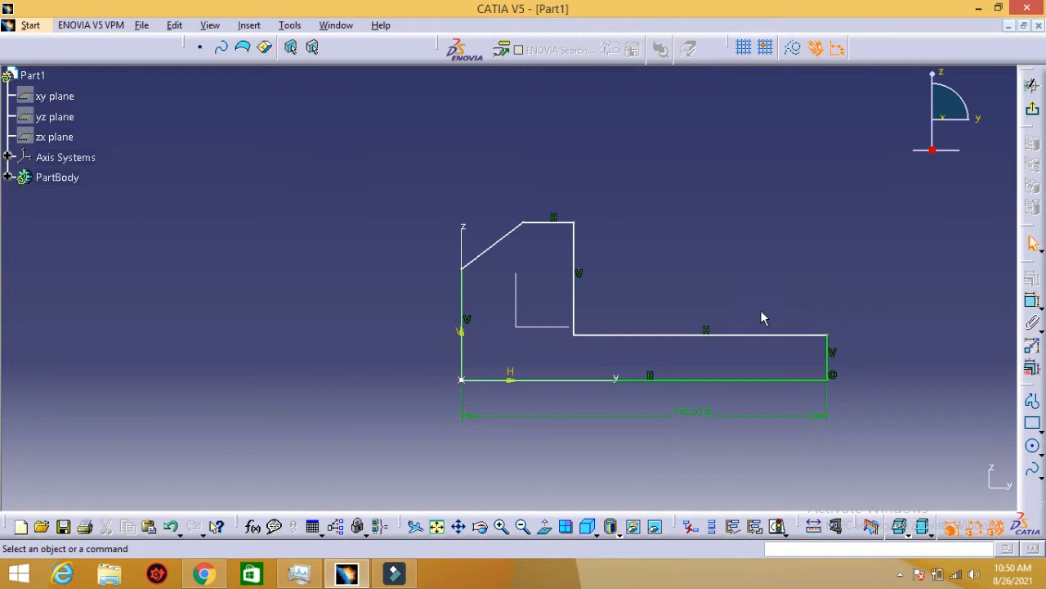
left_click(745, 335)
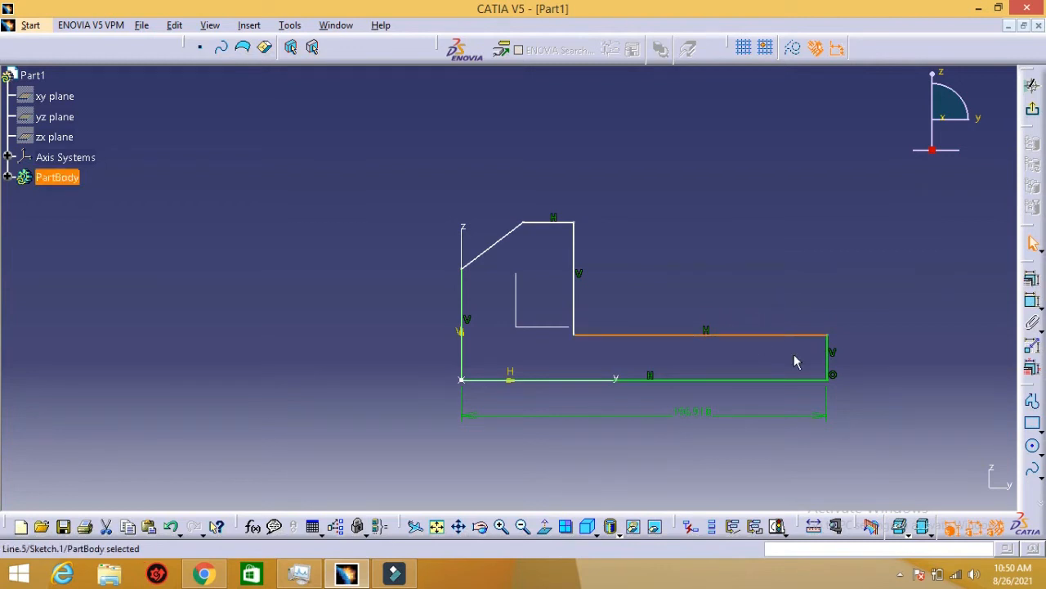
left_click(794, 357)
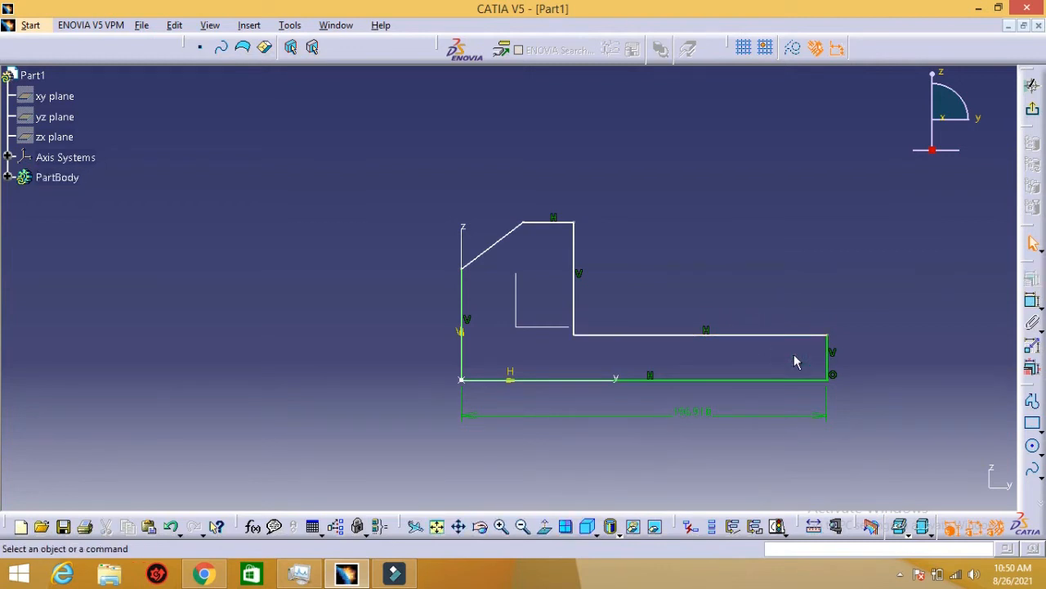
- Shift the slab's long upper edge slightly upward to a slab thickness of about 25 mm
left_click(755, 335)
mouse_move(756, 336)
left_mouse_down()
mouse_move(757, 287)
mouse_move(740, 341)
mouse_move(708, 346)
mouse_move(845, 336)
mouse_move(750, 248)
mouse_move(630, 328)
mouse_move(749, 354)
mouse_move(790, 341)
mouse_move(736, 335)
mouse_move(758, 222)
mouse_move(763, 309)
mouse_move(760, 341)
mouse_move(744, 343)
mouse_move(754, 335)
left_mouse_up()
left_click(753, 269)
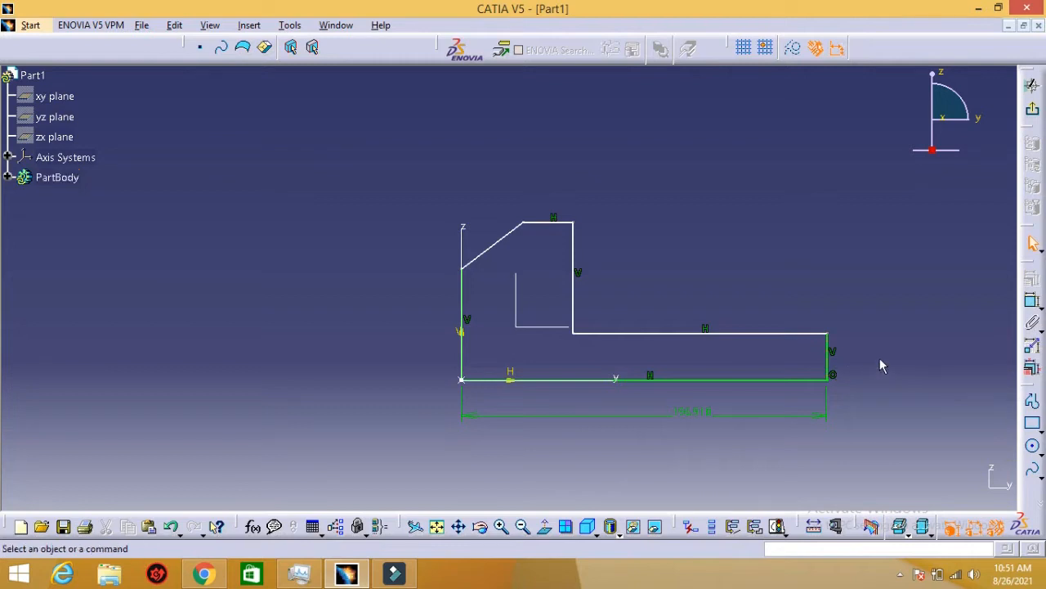
- Examine the front view in the PDF drawing for the slab thickness and the upright's top and chamfer dimensions
left_click(335, 563)
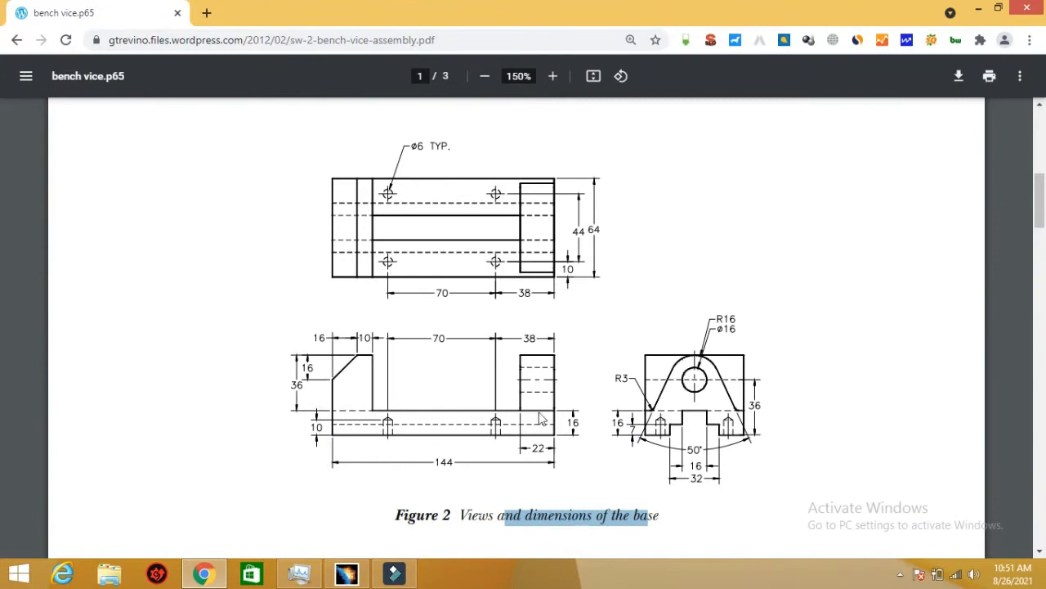
mouse_move(345, 576)
left_click(347, 574)
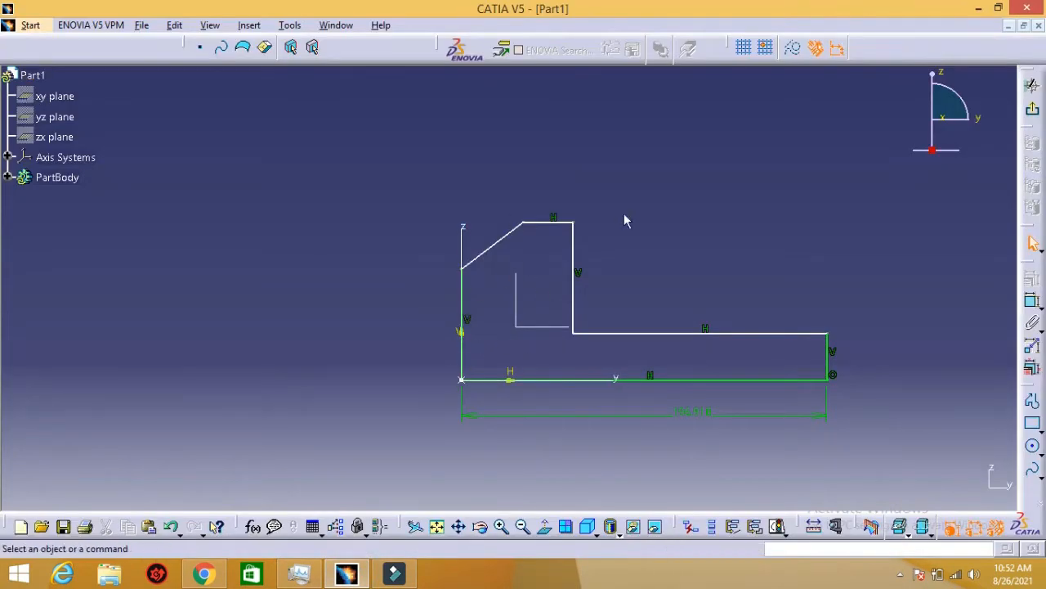
left_click(347, 574)
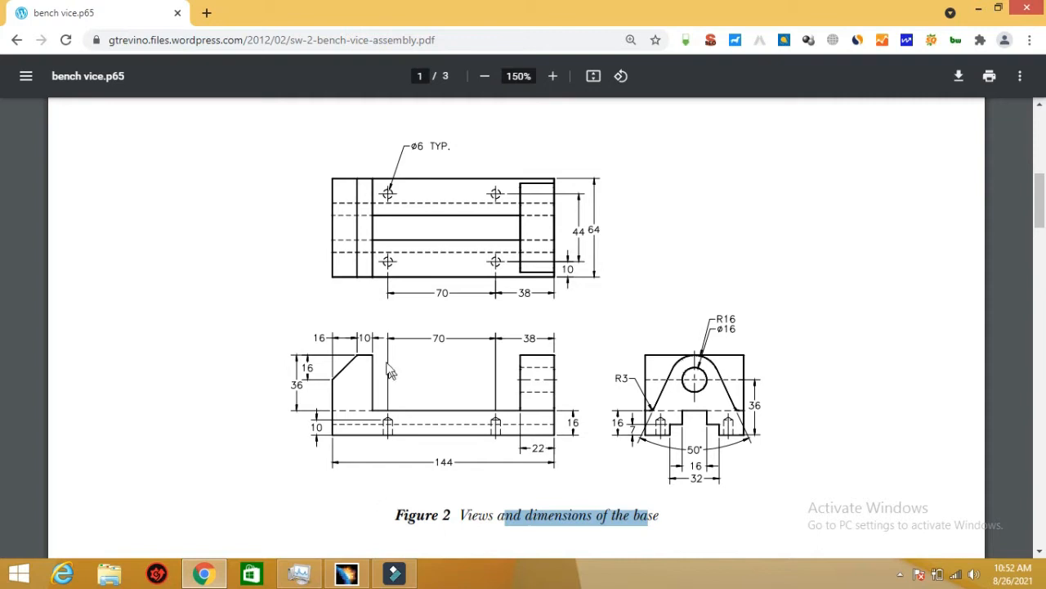
left_click(358, 573)
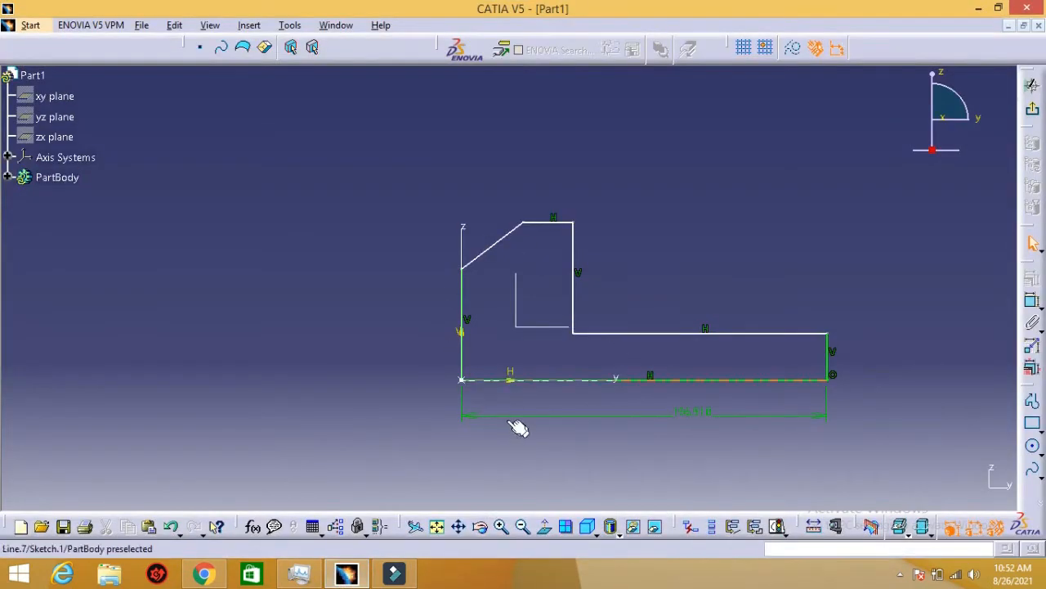
mouse_move(344, 577)
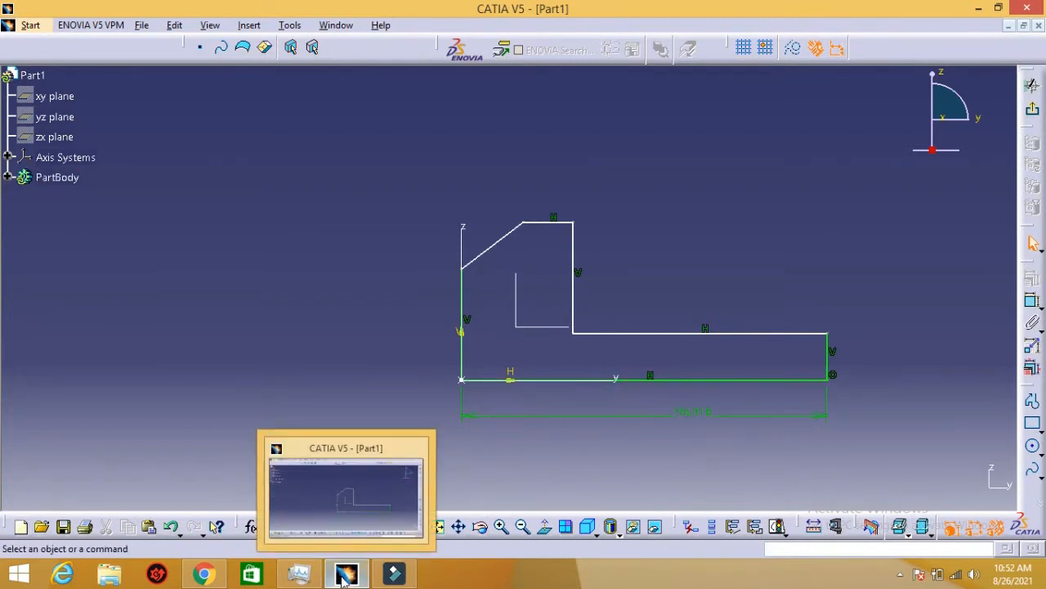
left_click(345, 576)
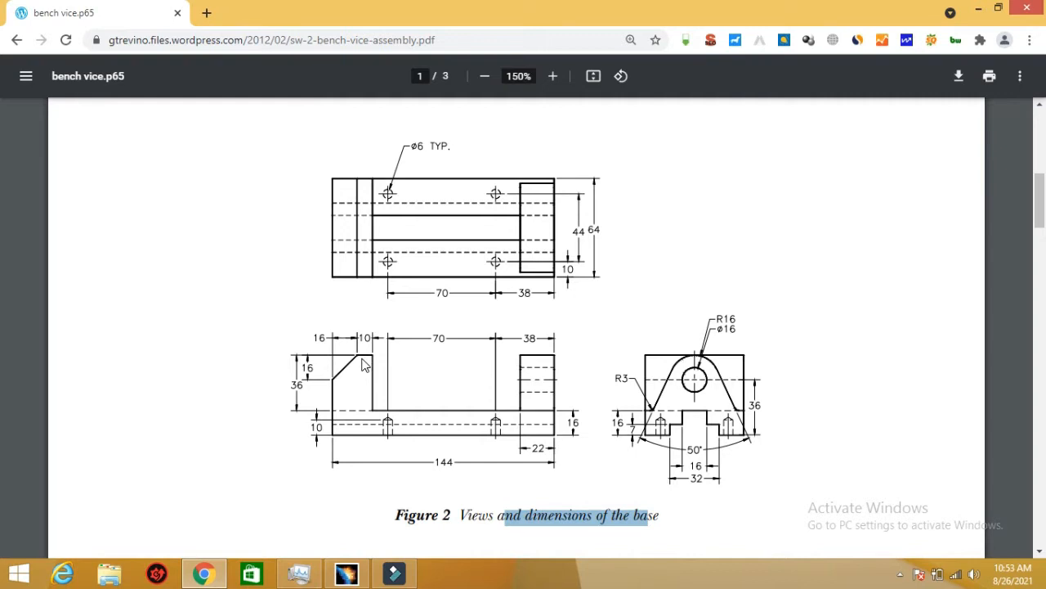
left_click(323, 319)
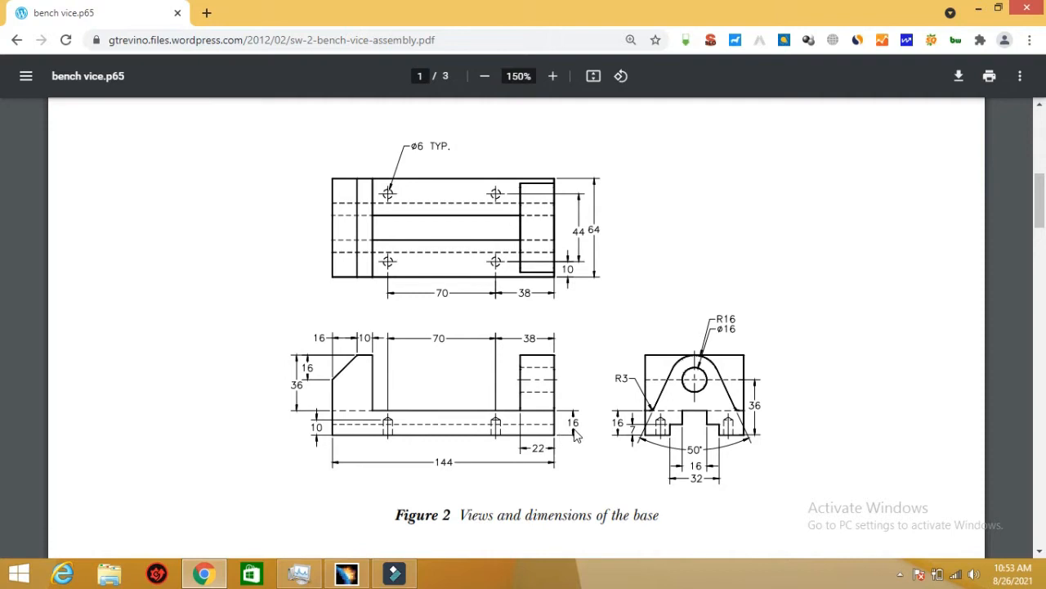
left_click(344, 572)
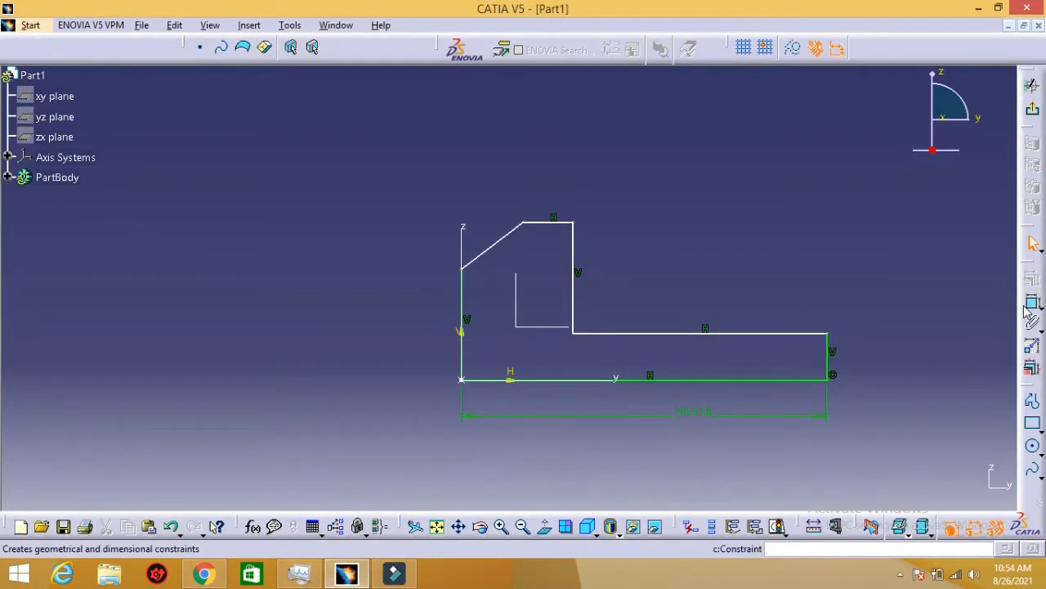
- Try a height dimension on the slab's short vertical end edge and undo it
left_click(829, 357)
left_click(884, 301)
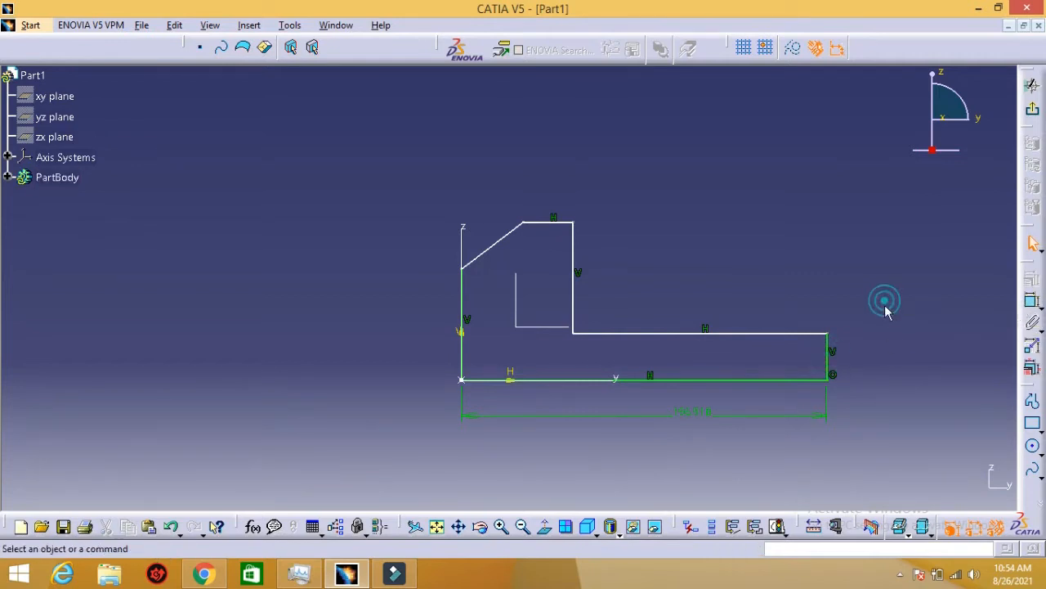
left_click(829, 360)
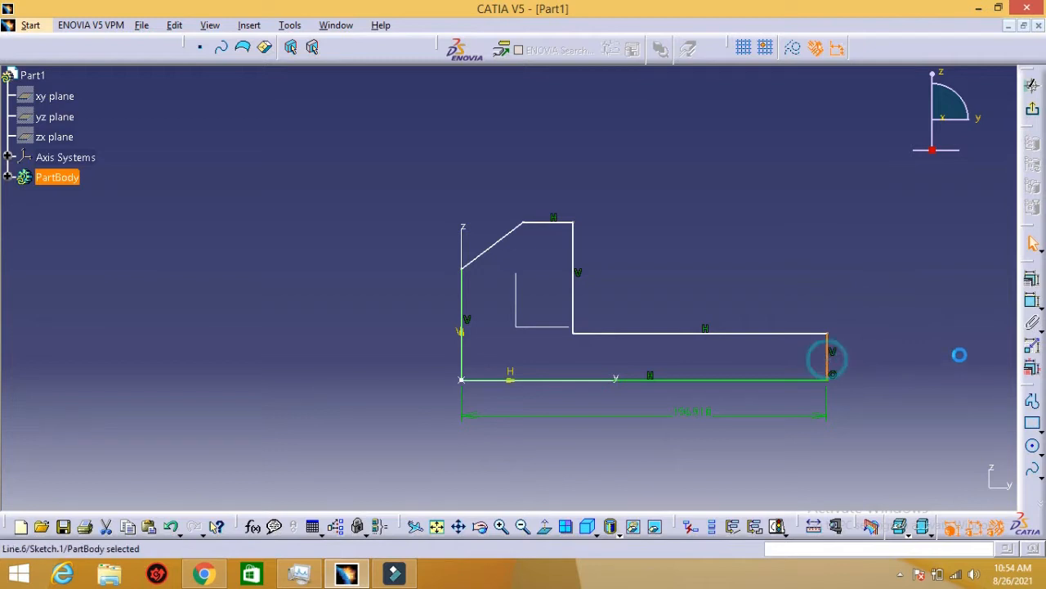
left_click(1032, 302)
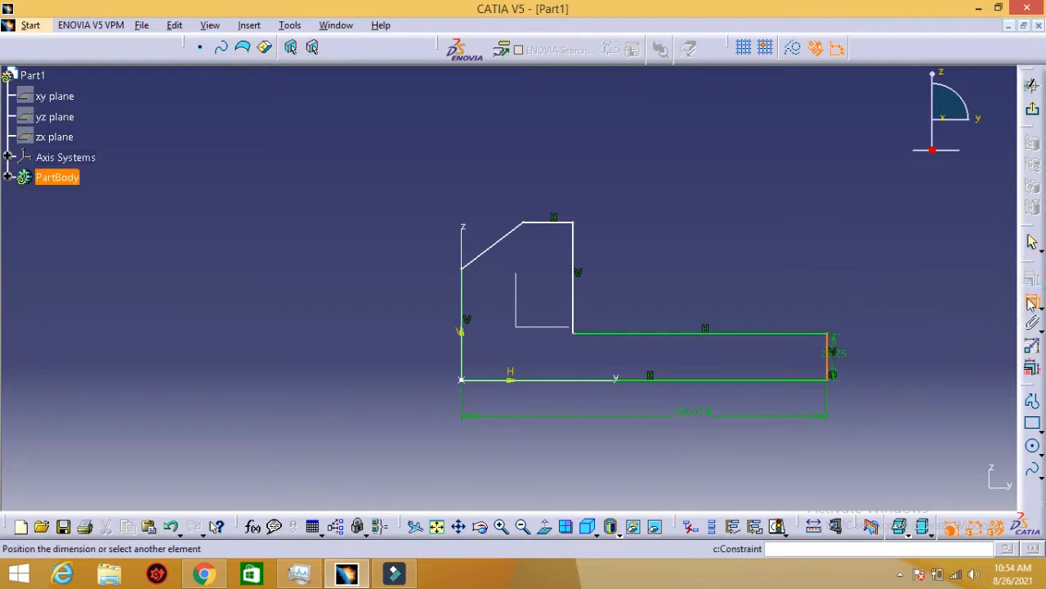
left_click(907, 361)
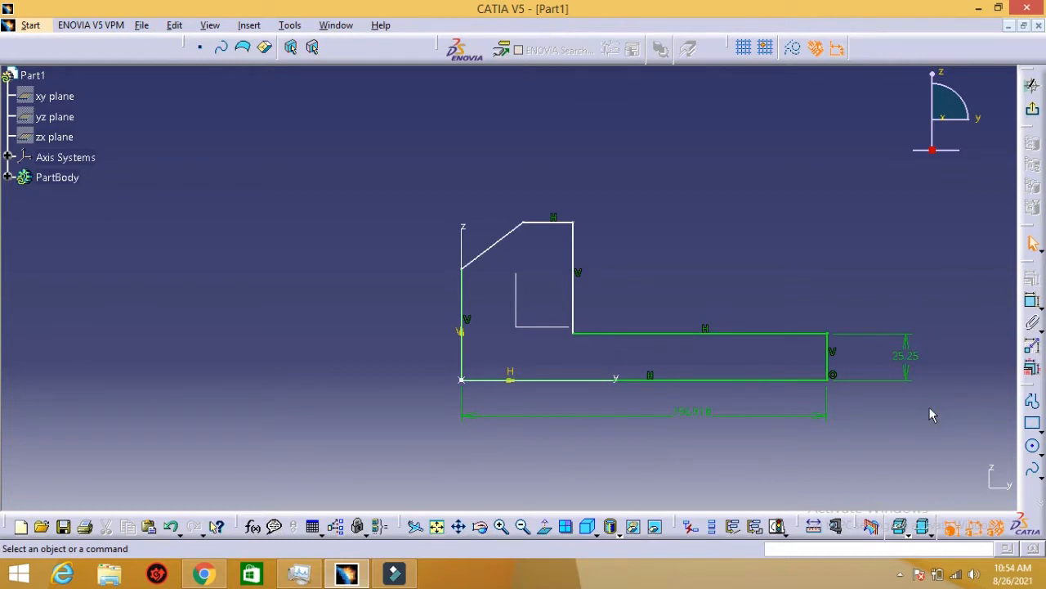
key("ctrl+z")
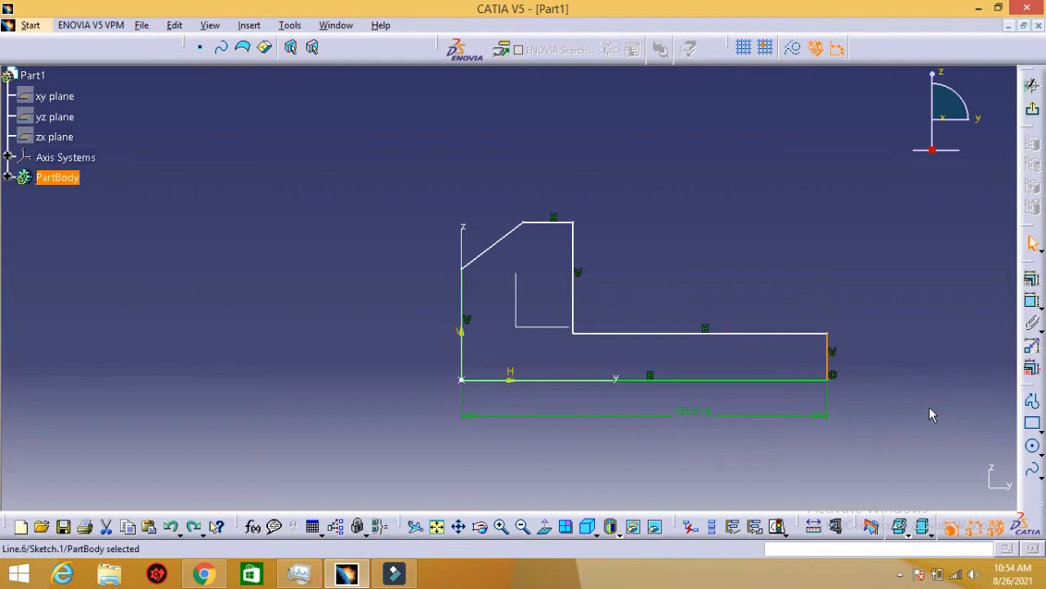
left_click(919, 260)
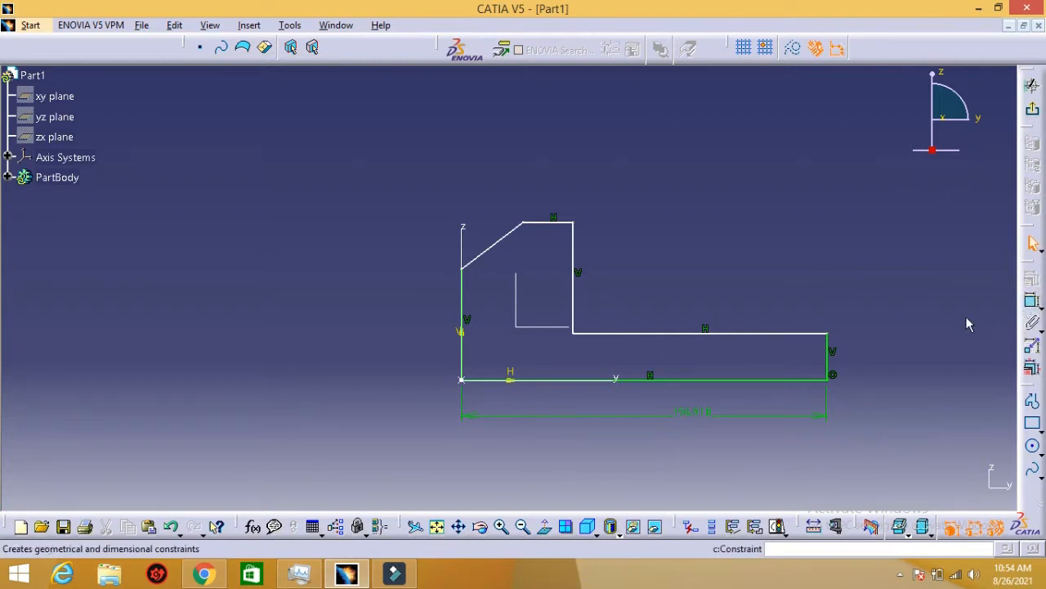
- Dimension the height of the slab's short end edge and the length of the upright's top edge
left_click(1033, 304)
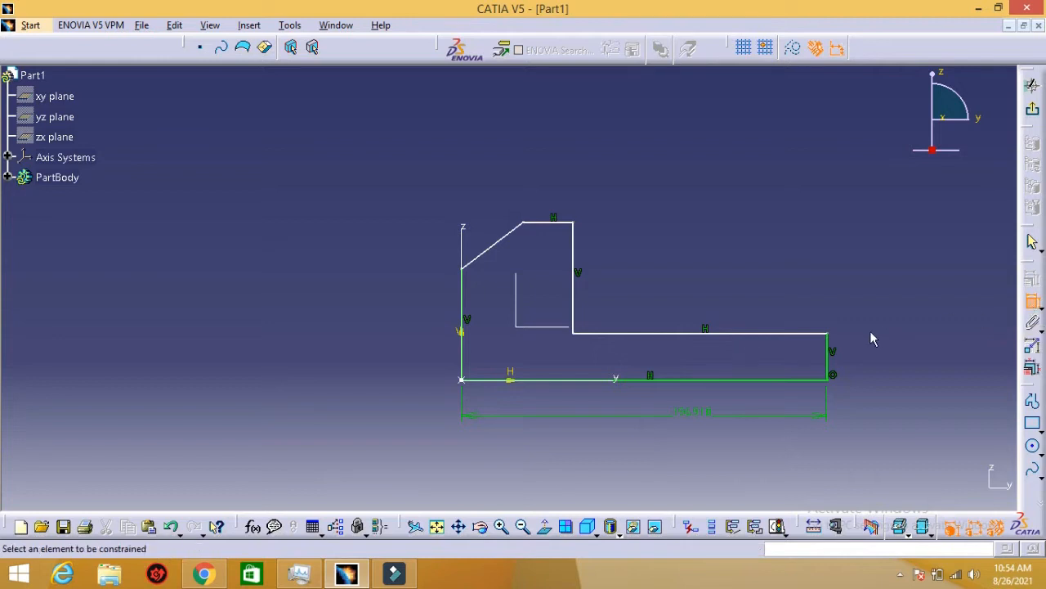
left_click(829, 362)
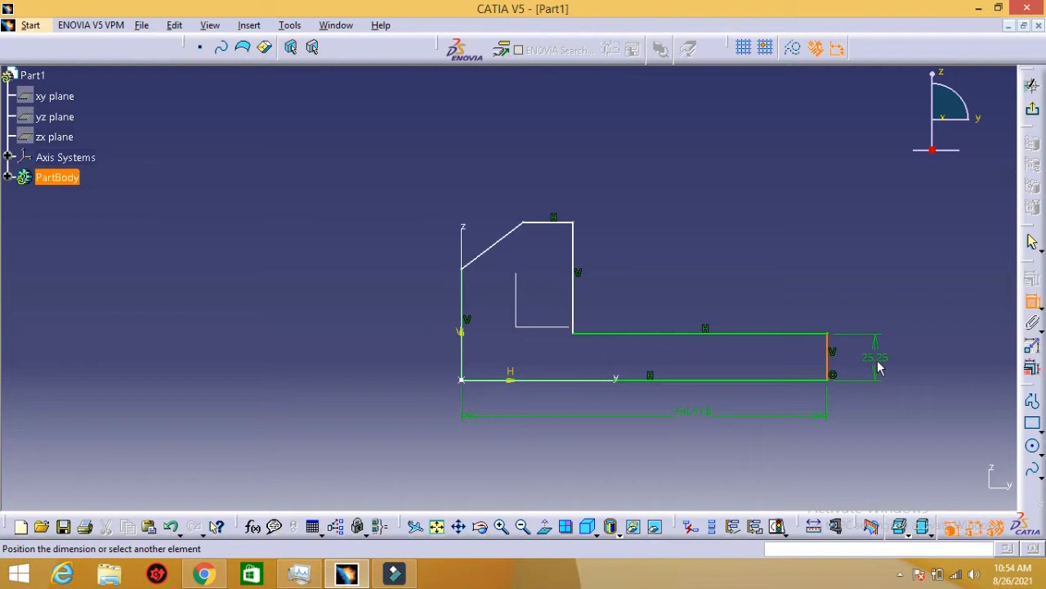
left_click(893, 364)
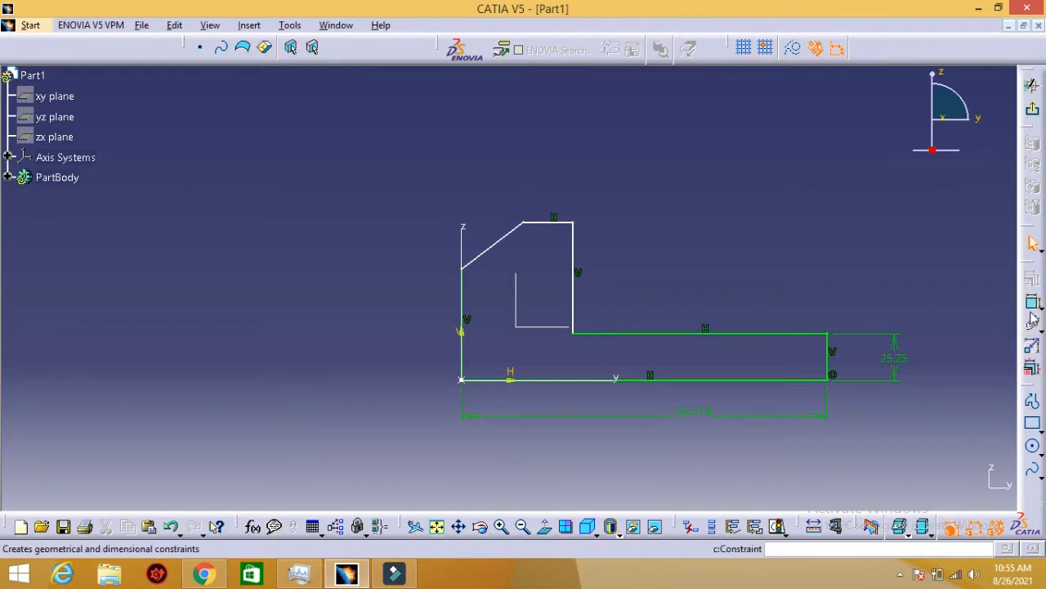
left_click(1033, 303)
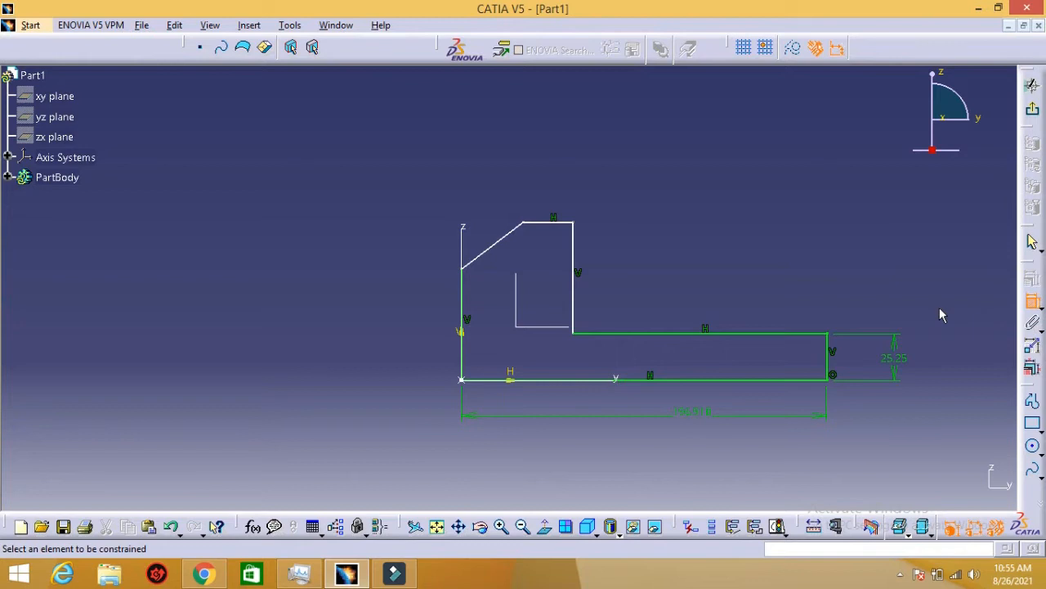
left_click(554, 223)
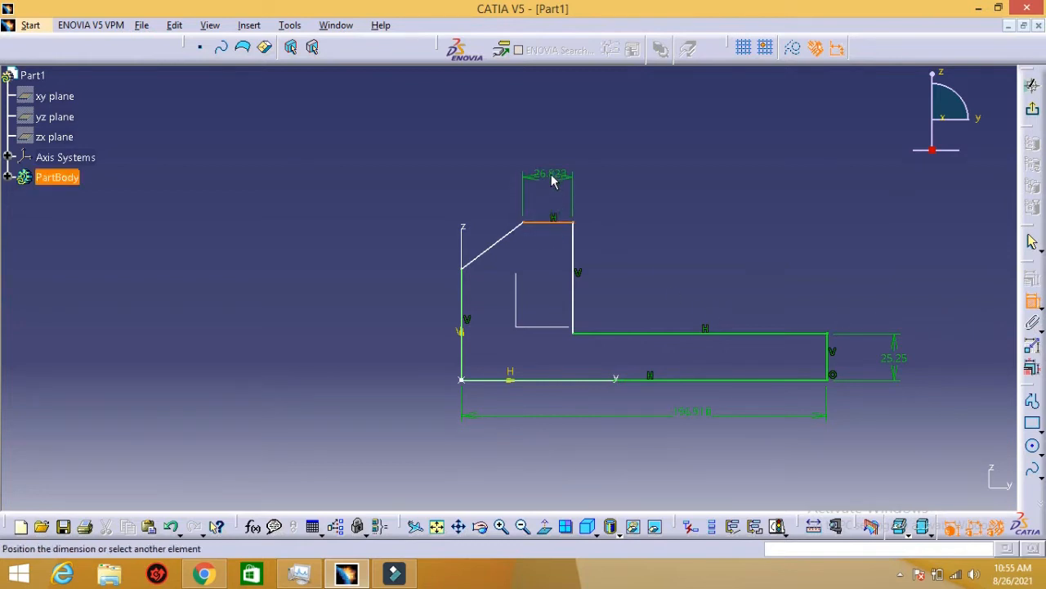
left_click(552, 179)
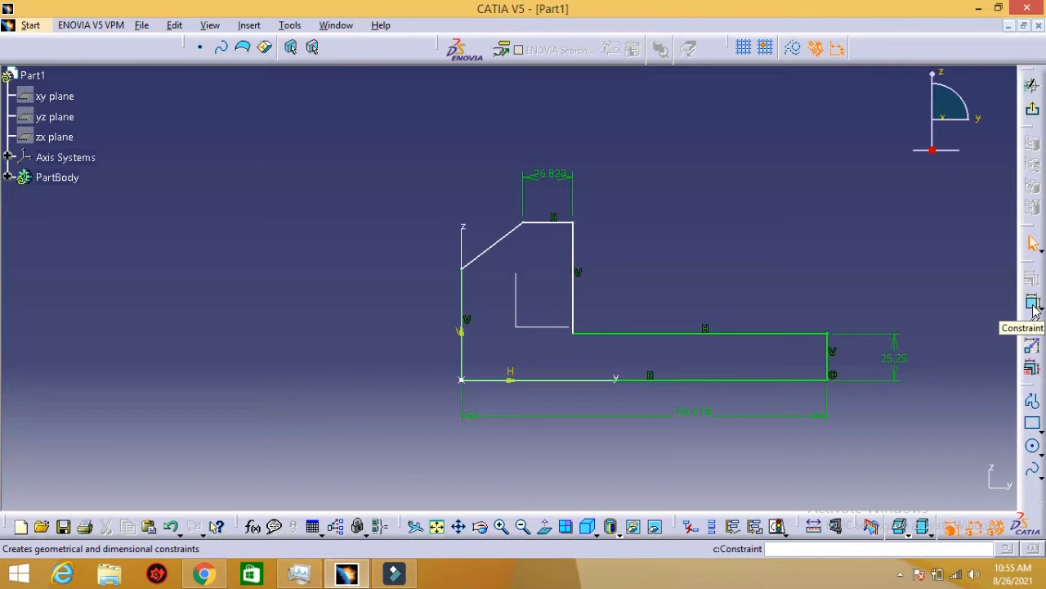
- Undo the dimensions on the upright's top edge, the slab's end edge and its bottom edge, along with the last shift of the slab's upper edge
left_click(1033, 303)
key("ctrl+z")
key("ctrl+z")
key("ctrl+z")
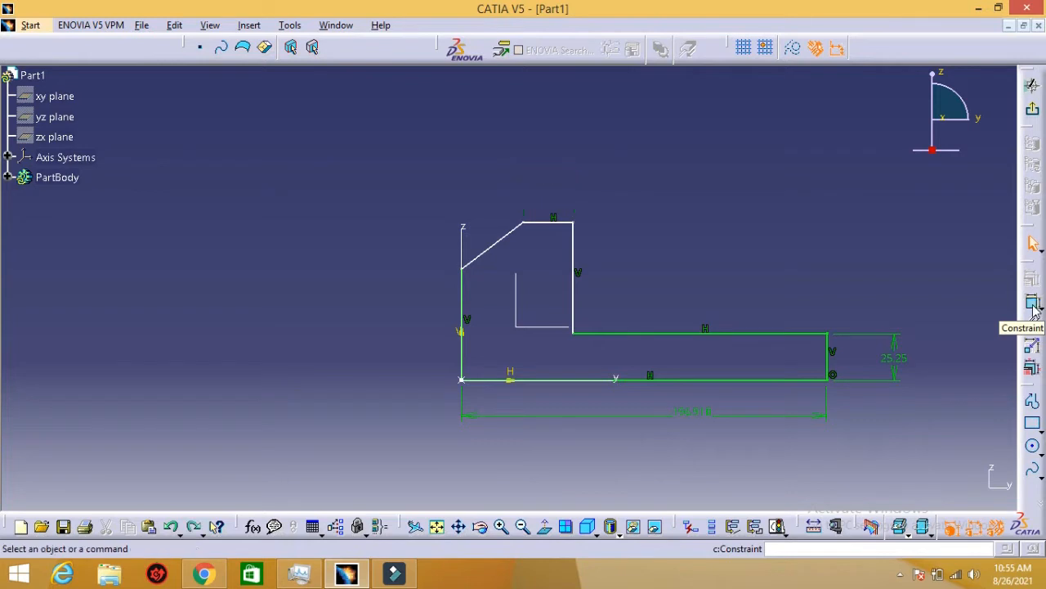
key("ctrl+z")
key("ctrl+z")
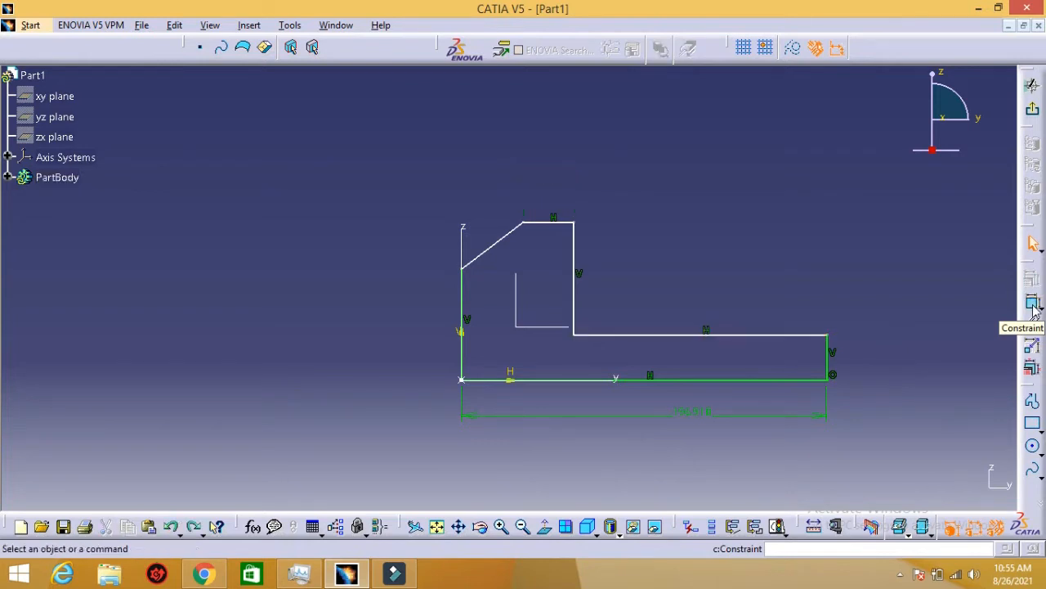
left_click(1032, 302)
left_click(879, 264)
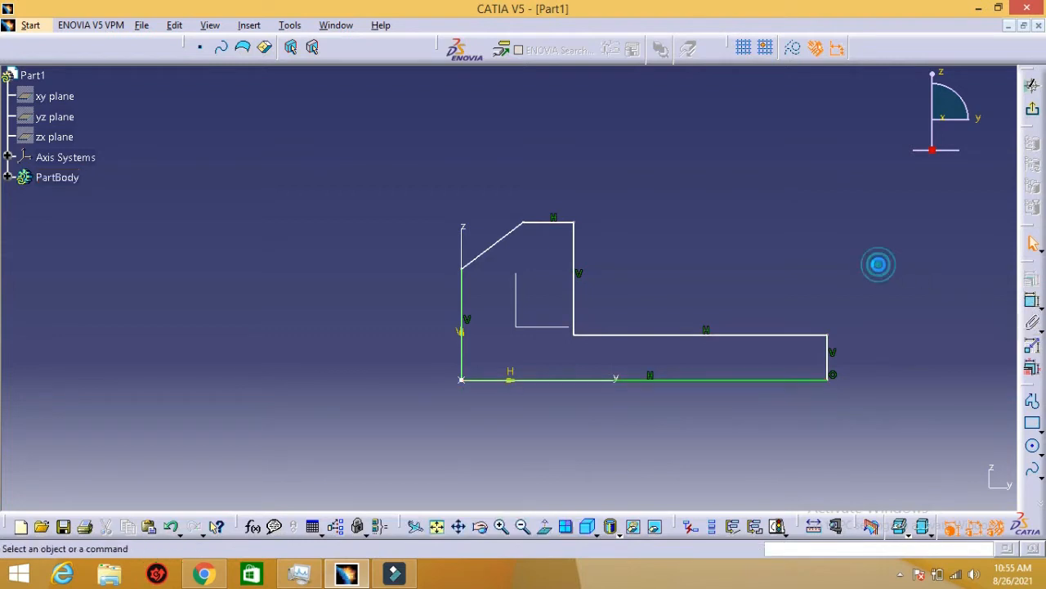
- Dimension the overall length of the slab's long bottom edge, placing the dimension below the profile
left_click(1034, 306)
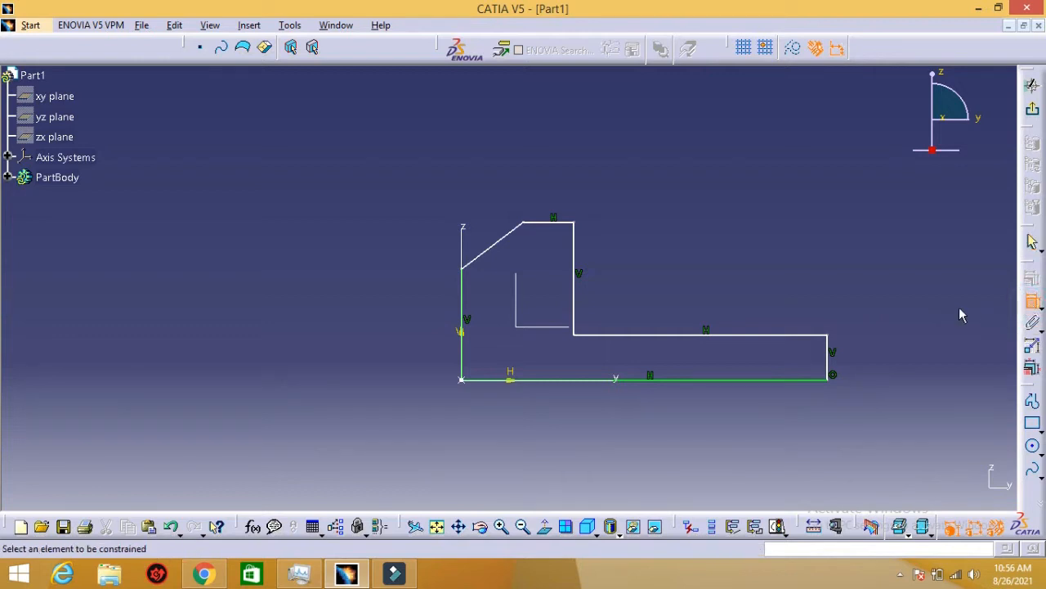
left_click(752, 382)
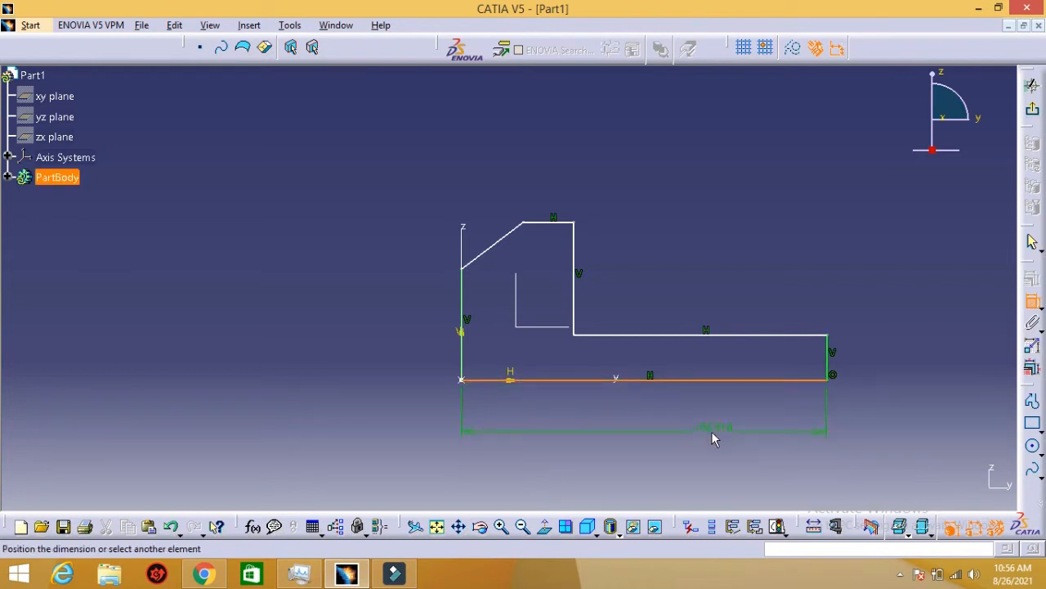
left_click(711, 433)
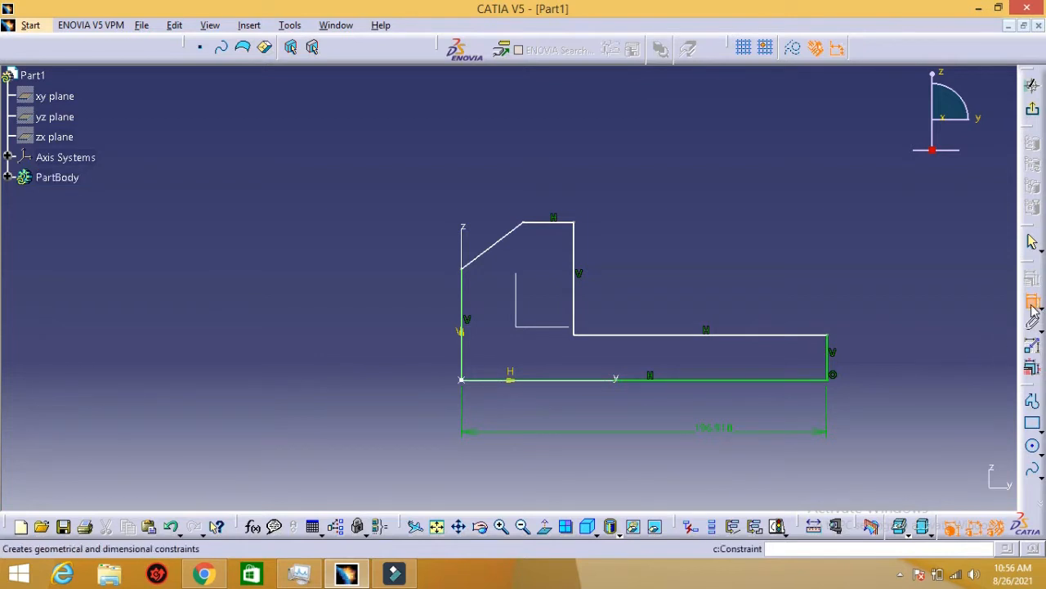
- Dimension the height of the slab's short vertical end edge and the length of the upright's top edge
left_click(834, 368)
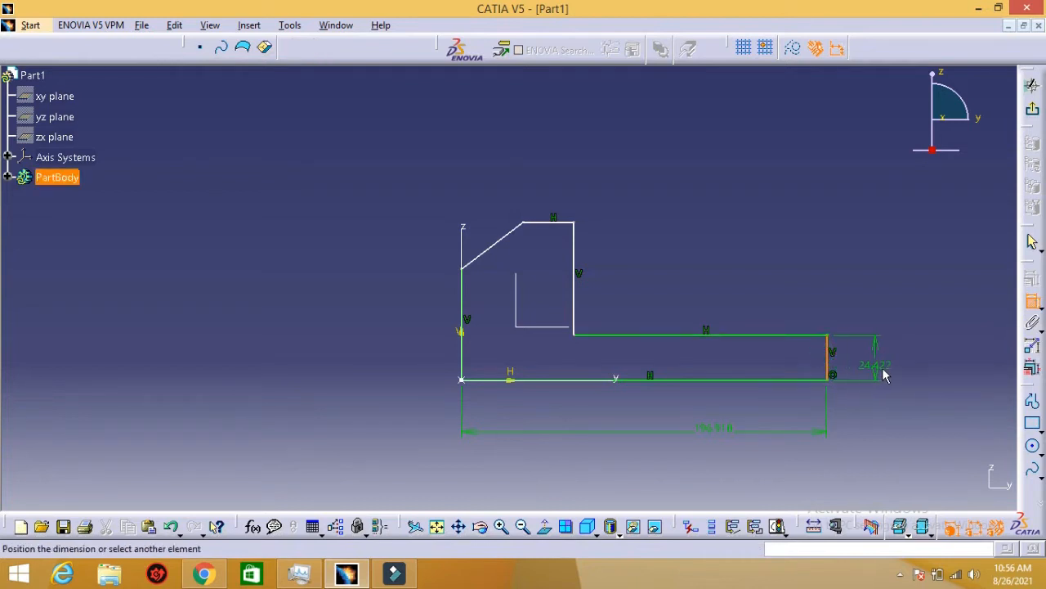
left_click(914, 361)
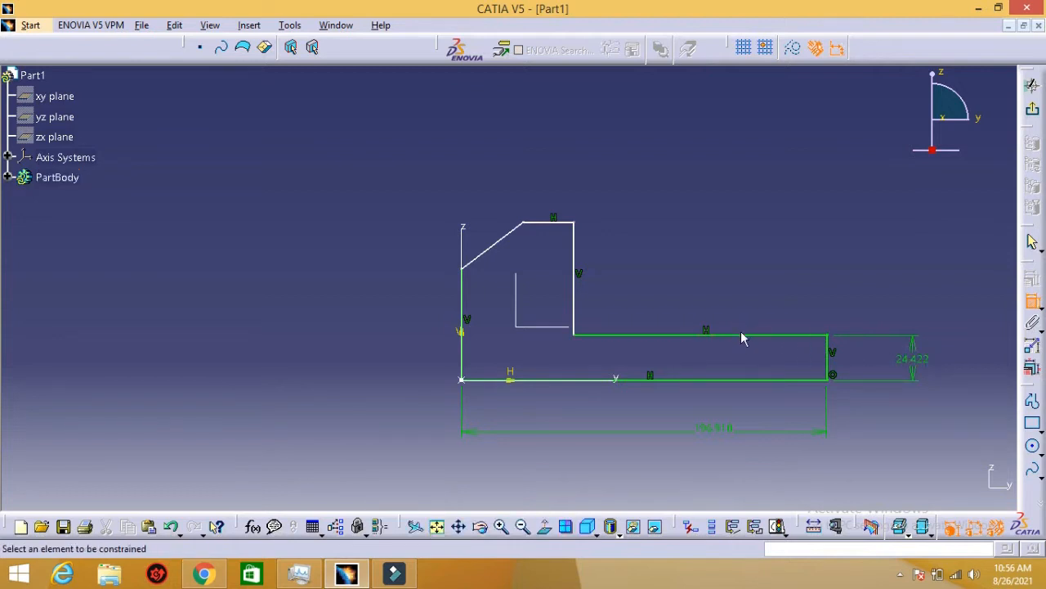
left_click(558, 224)
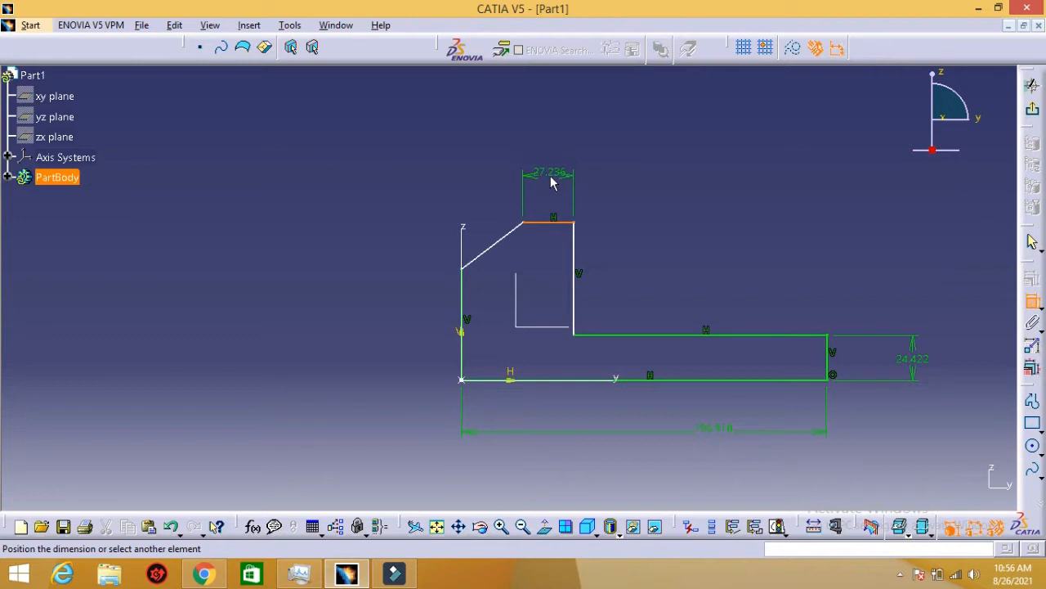
left_click(551, 183)
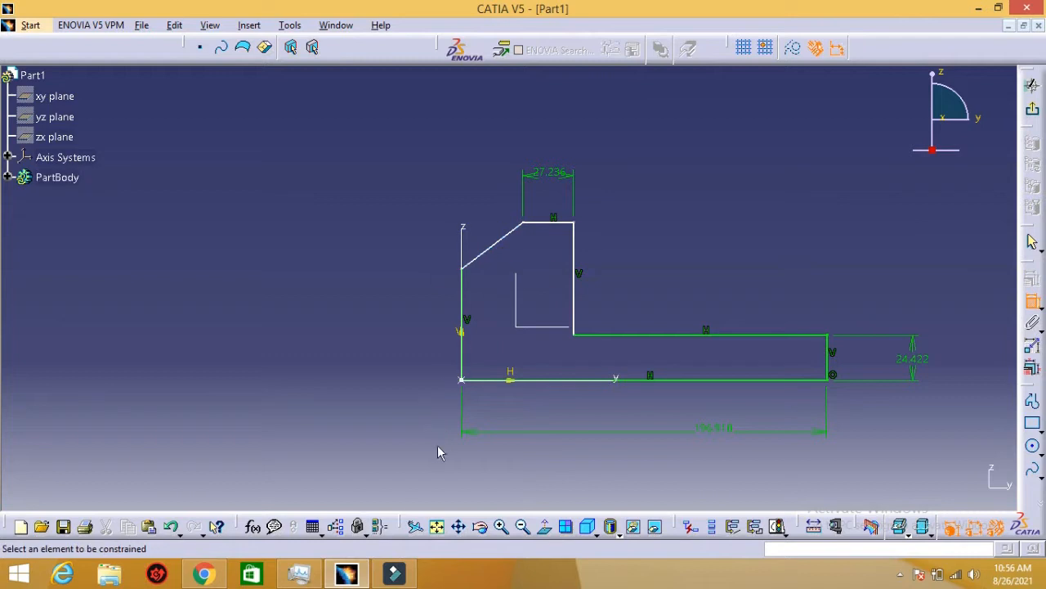
- Check the chamfer in the PDF drawing and dimension the sloped edge using Horizontal Measure Direction, placed above the profile
left_click(347, 573)
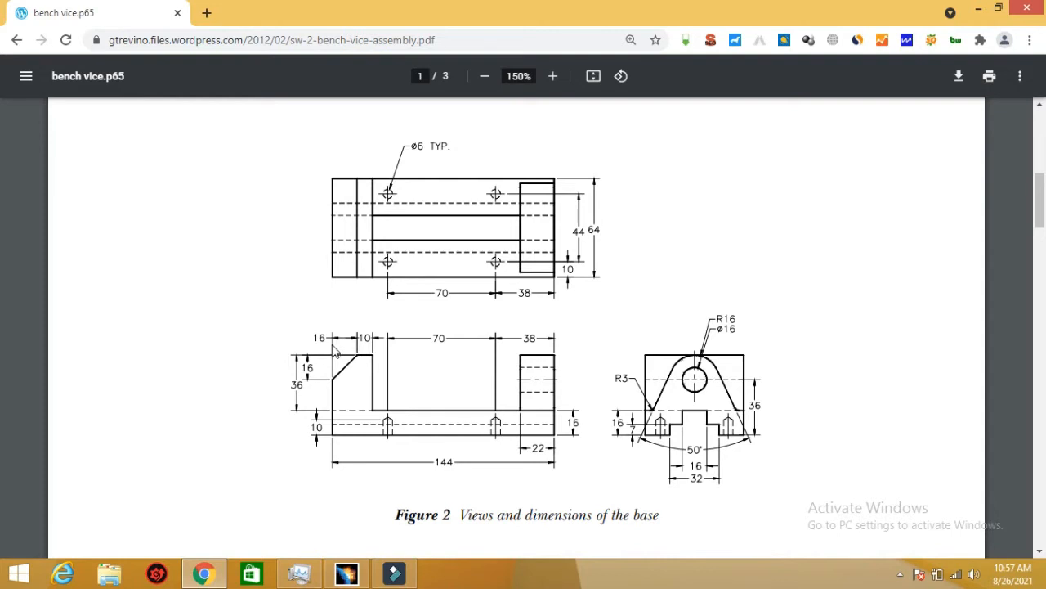
left_click(346, 573)
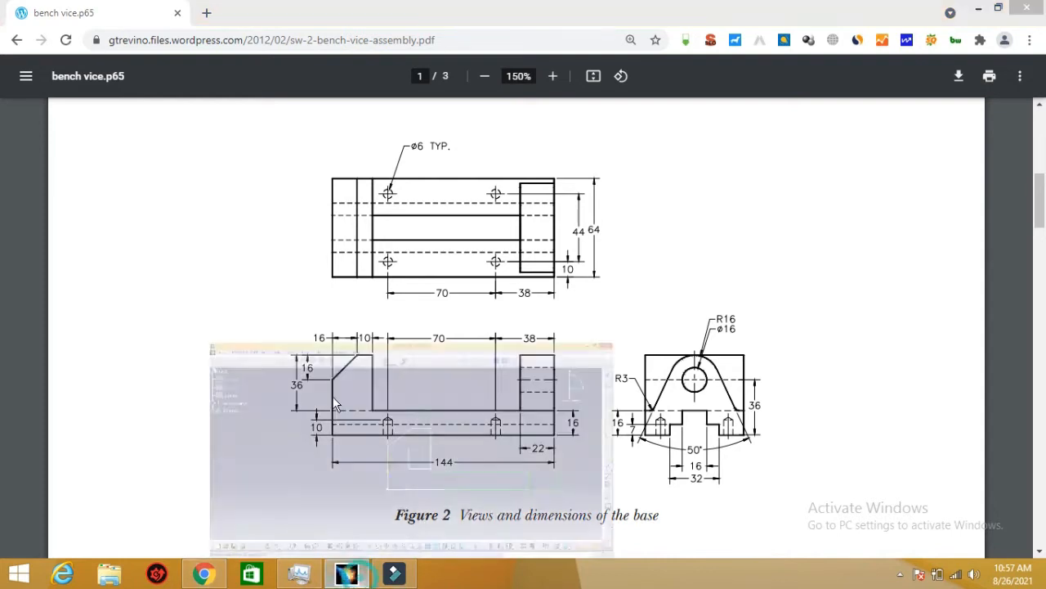
left_click(501, 255)
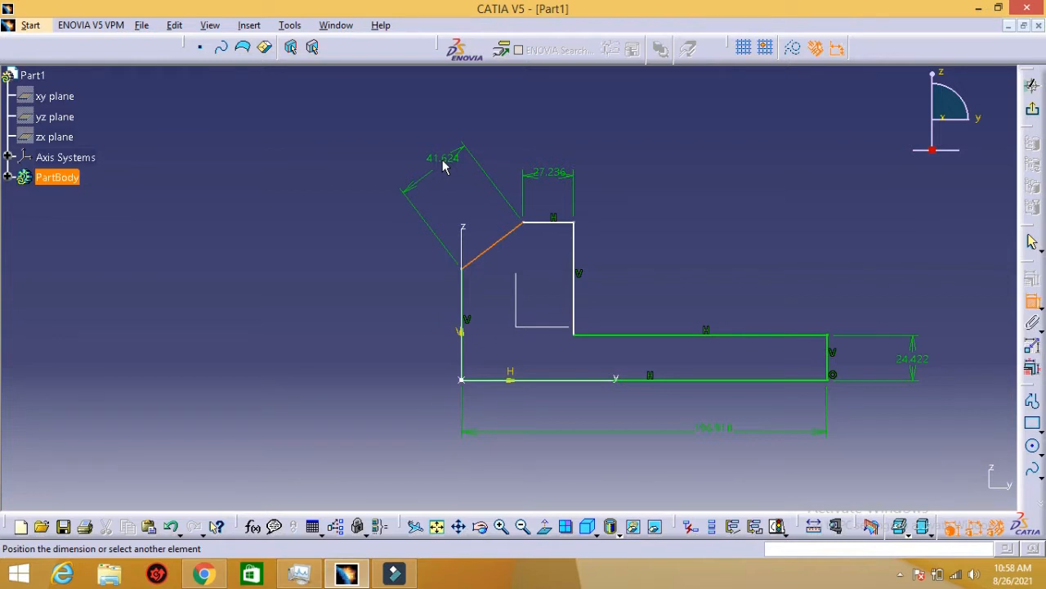
right_click(443, 166)
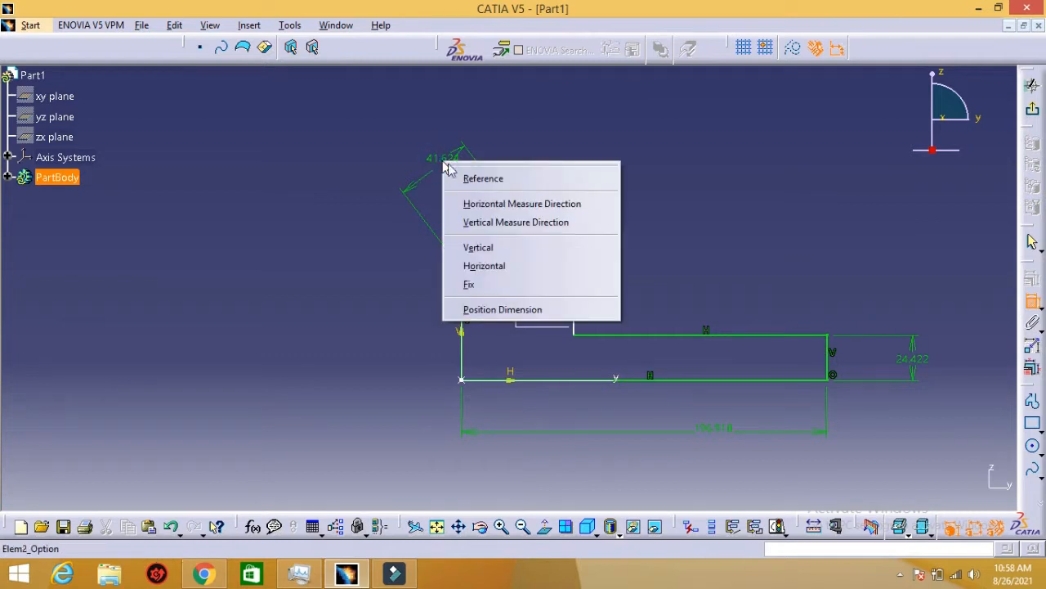
left_click(543, 204)
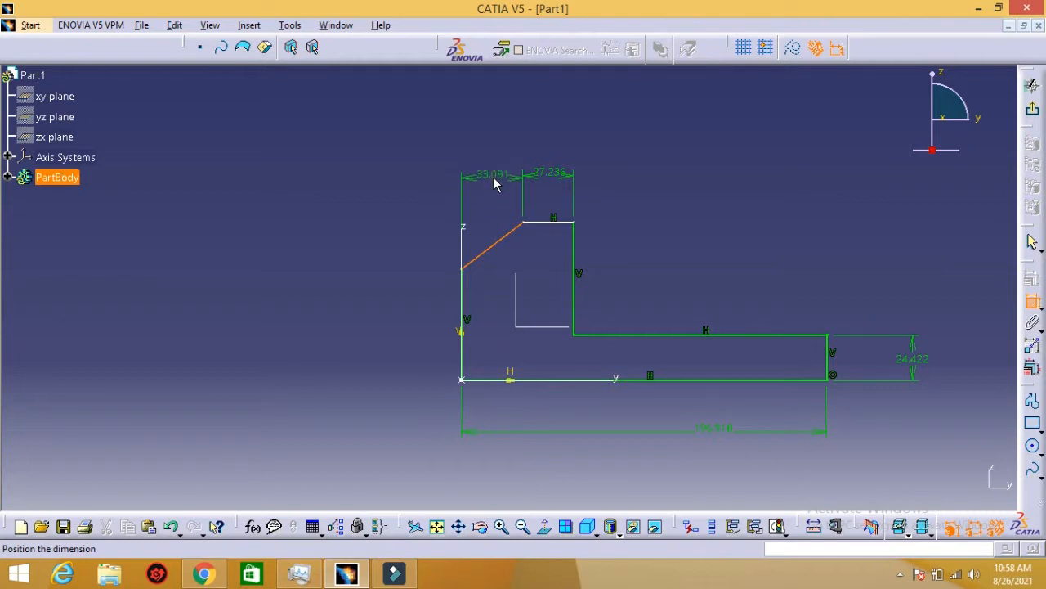
left_click(495, 175)
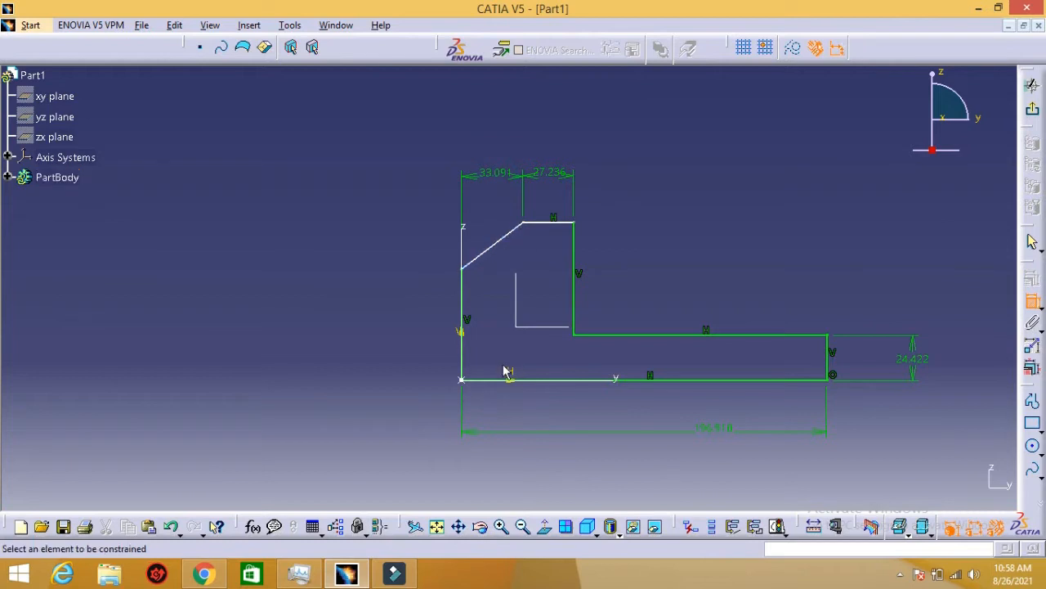
- Check the front view in the PDF drawing and dimension the sloped edge using Vertical Measure Direction, placed beside the upright
left_click(347, 575)
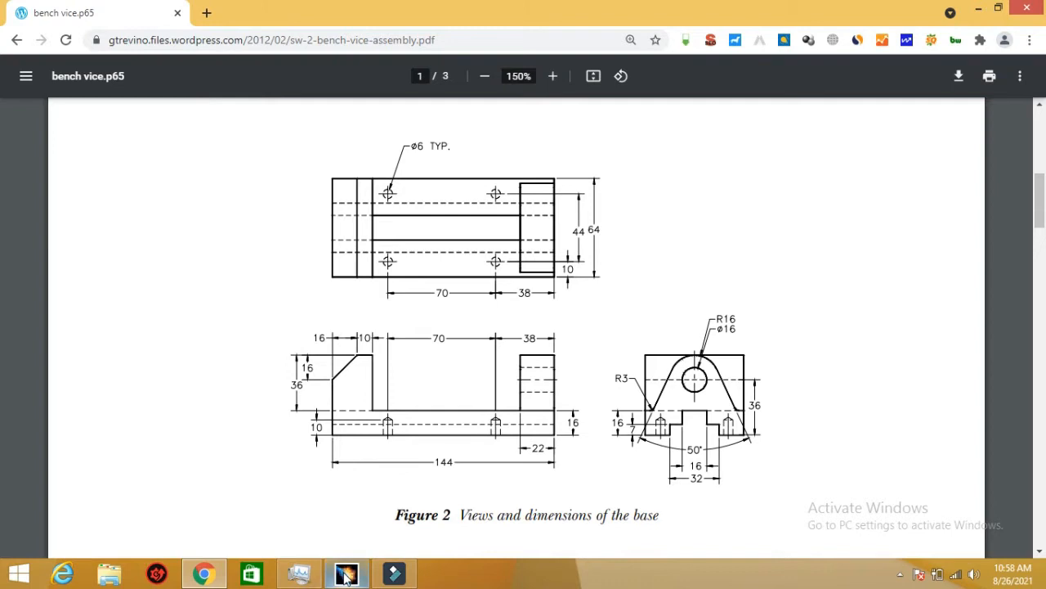
mouse_move(346, 576)
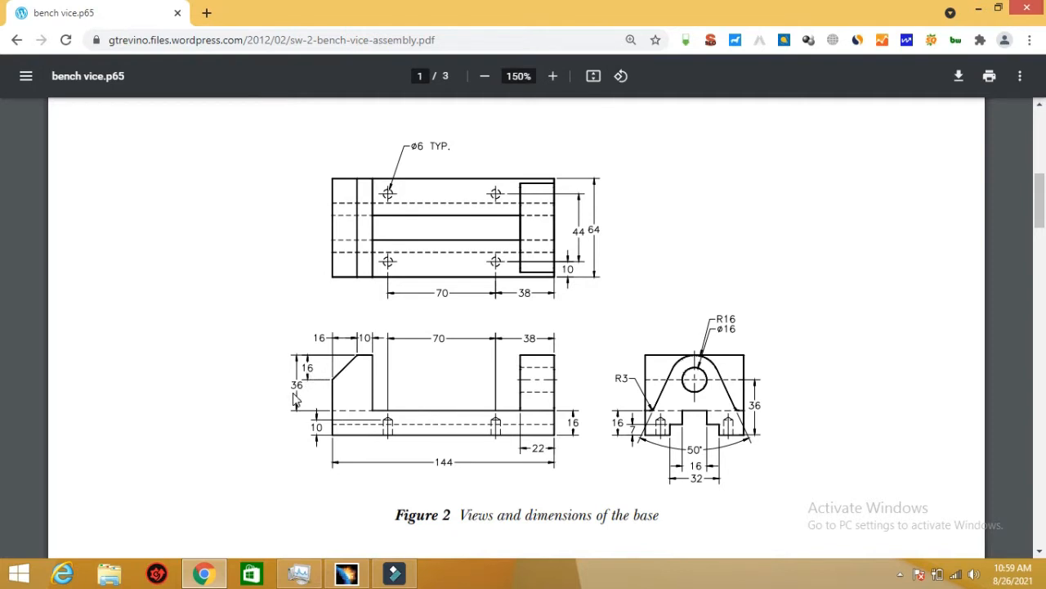
left_click(349, 575)
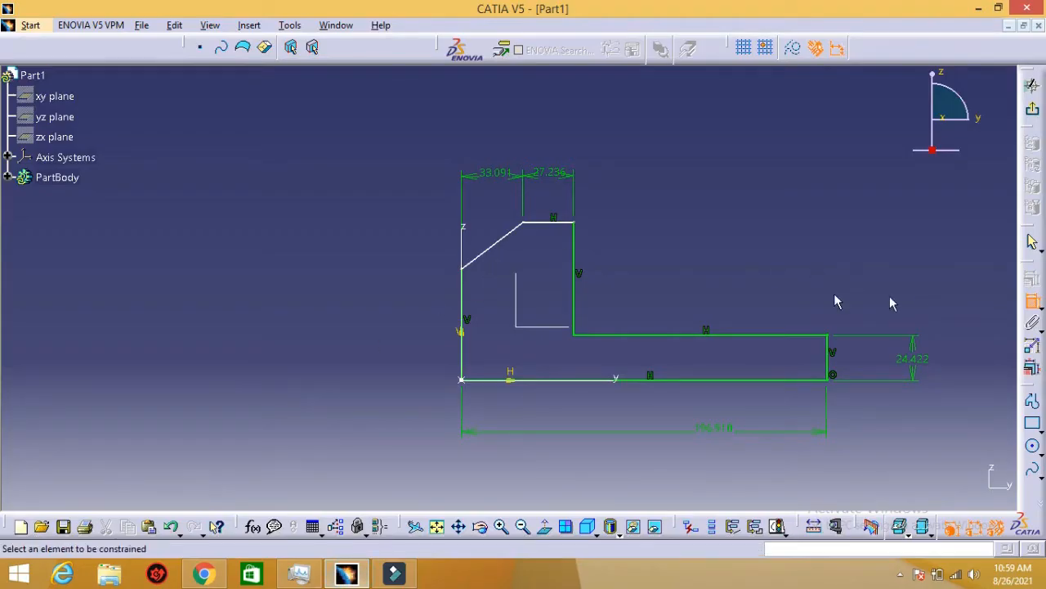
left_click(494, 243)
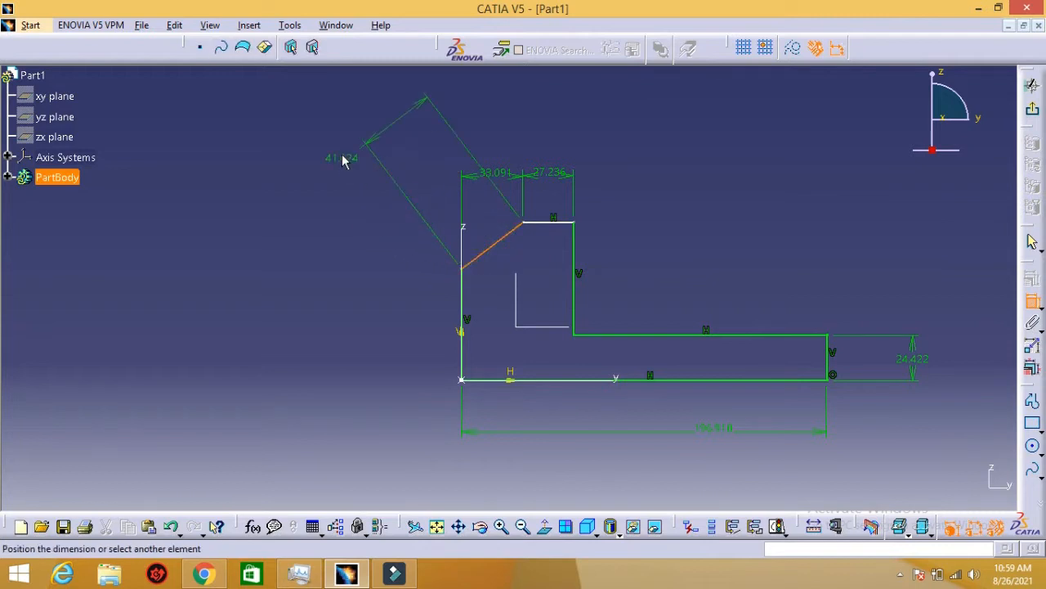
right_click(420, 145)
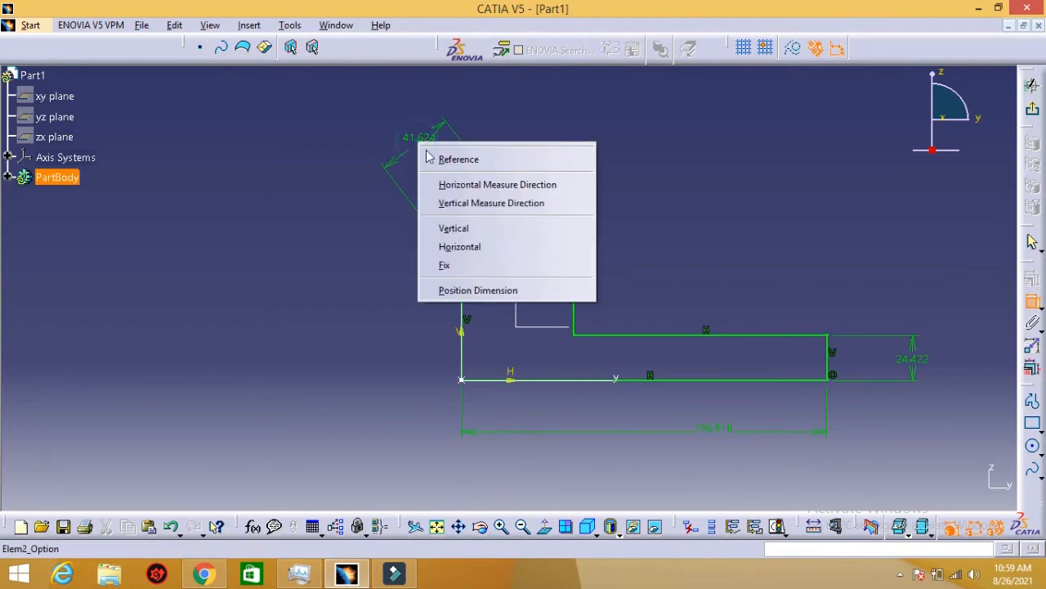
left_click(439, 202)
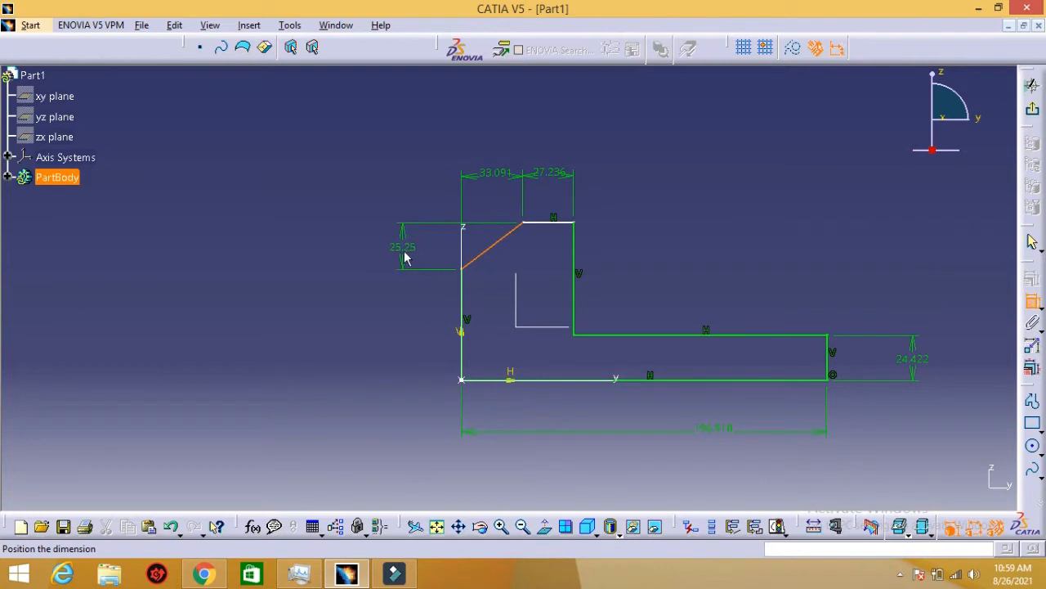
left_click(404, 255)
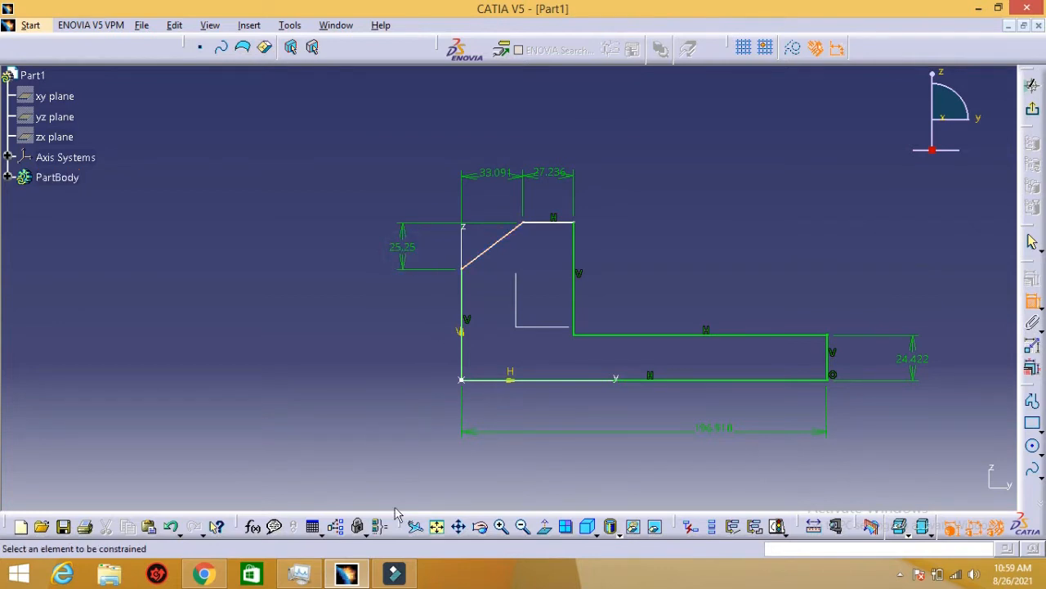
- Consult the PDF drawing and dimension the vertical distance between the upright's top edge and the slab's long upper edge
left_click(353, 575)
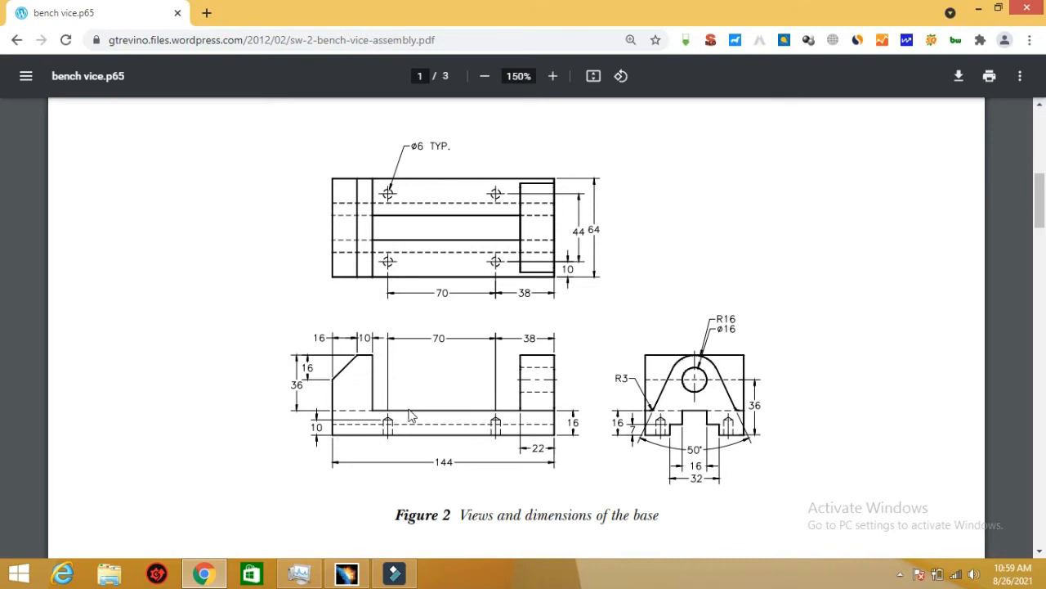
left_click(347, 573)
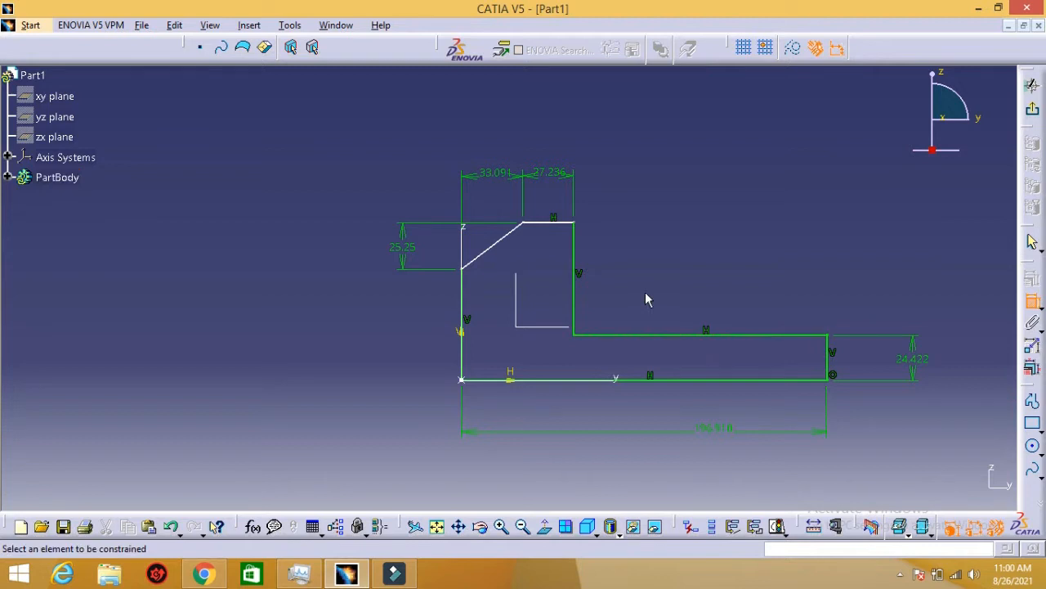
left_click(554, 222)
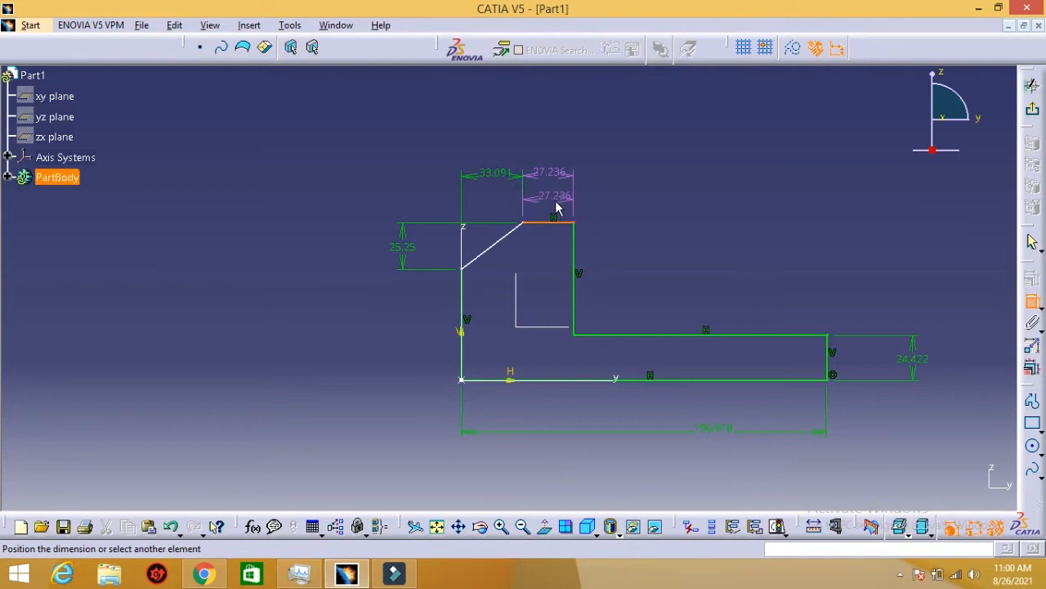
left_click(646, 336)
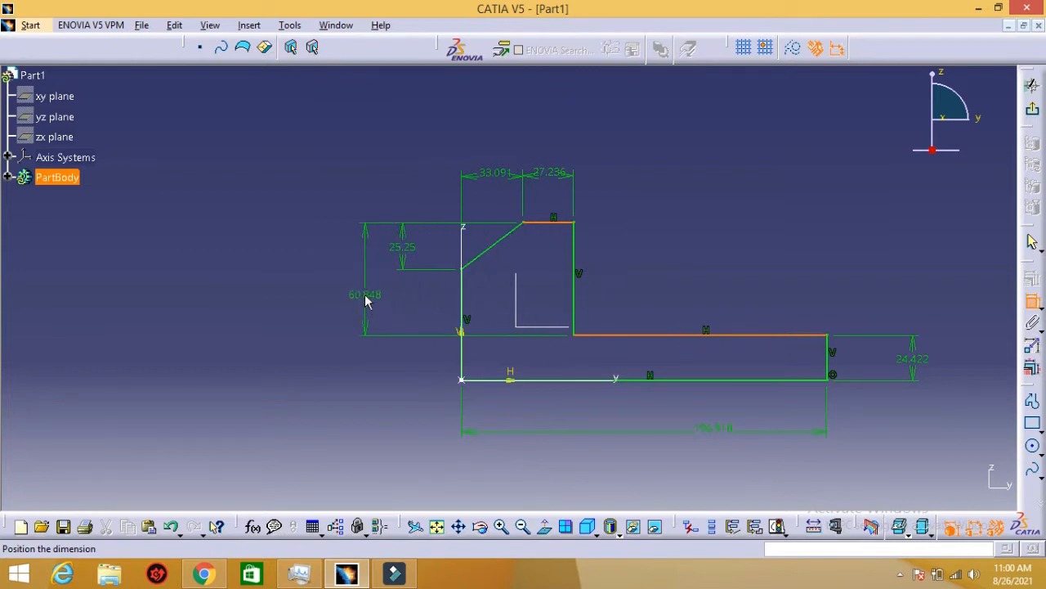
left_click(366, 300)
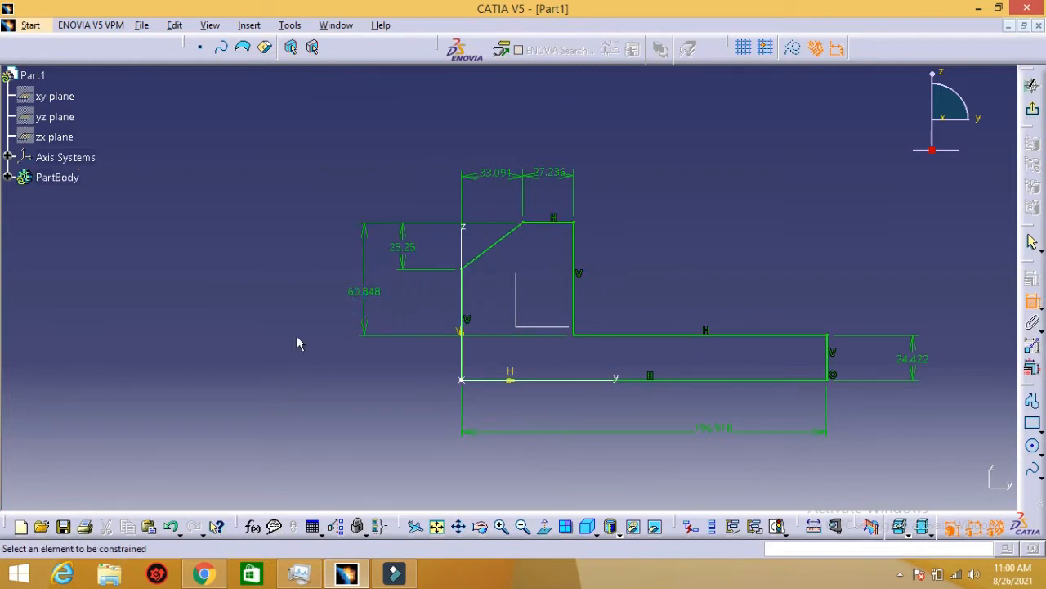
- Check the base's front-view dimensions in the PDF drawing and leave the sketch's constraint command
mouse_move(662, 269)
middle_mouse_down()
mouse_move(638, 264)
mouse_move(773, 247)
mouse_move(777, 236)
middle_mouse_up()
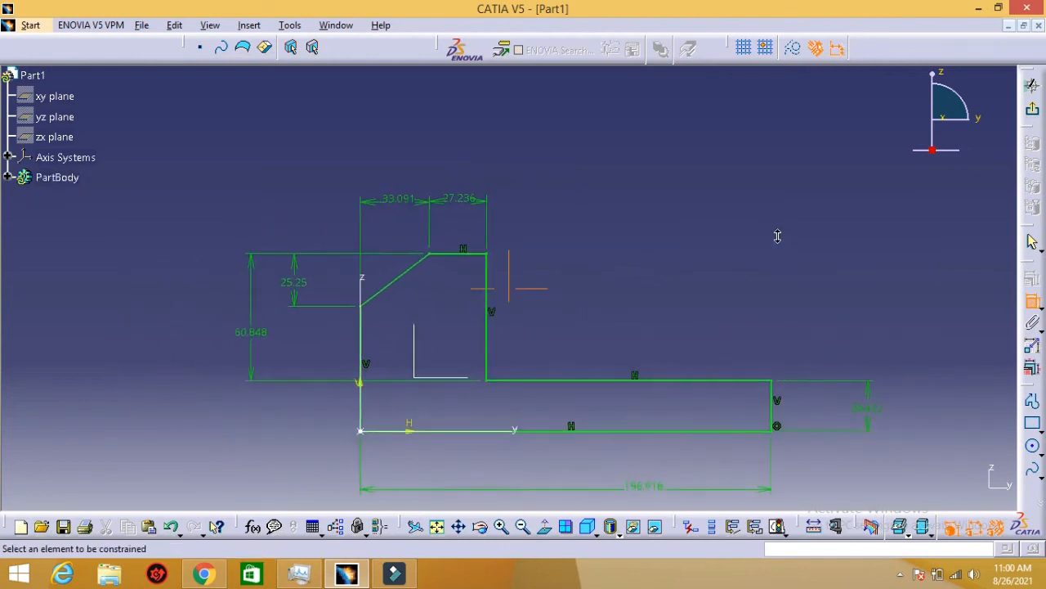
mouse_move(684, 280)
middle_mouse_down()
mouse_move(647, 270)
mouse_move(652, 231)
middle_mouse_up()
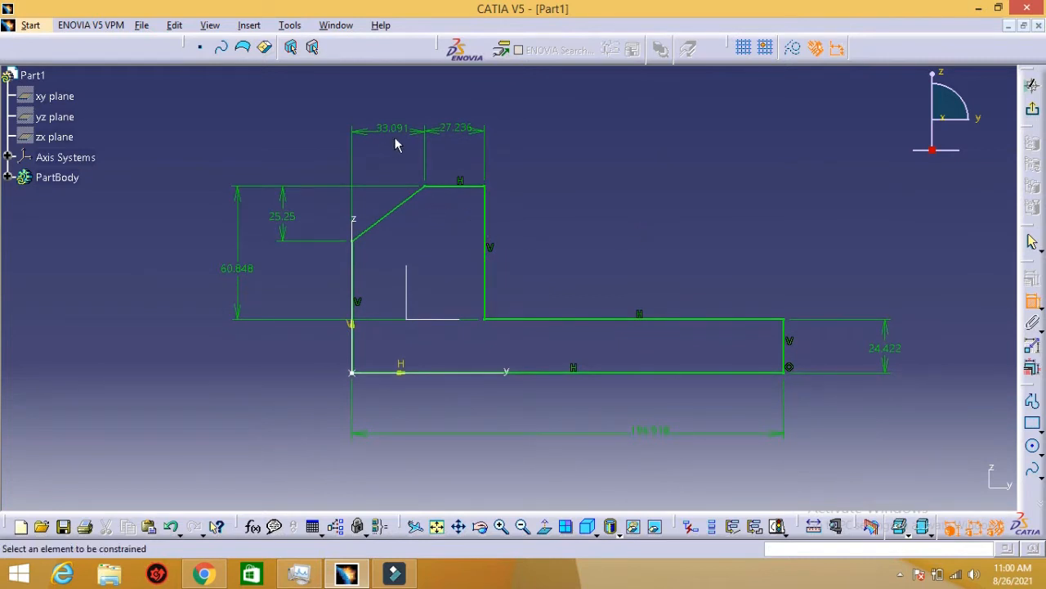
key("alt+Tab")
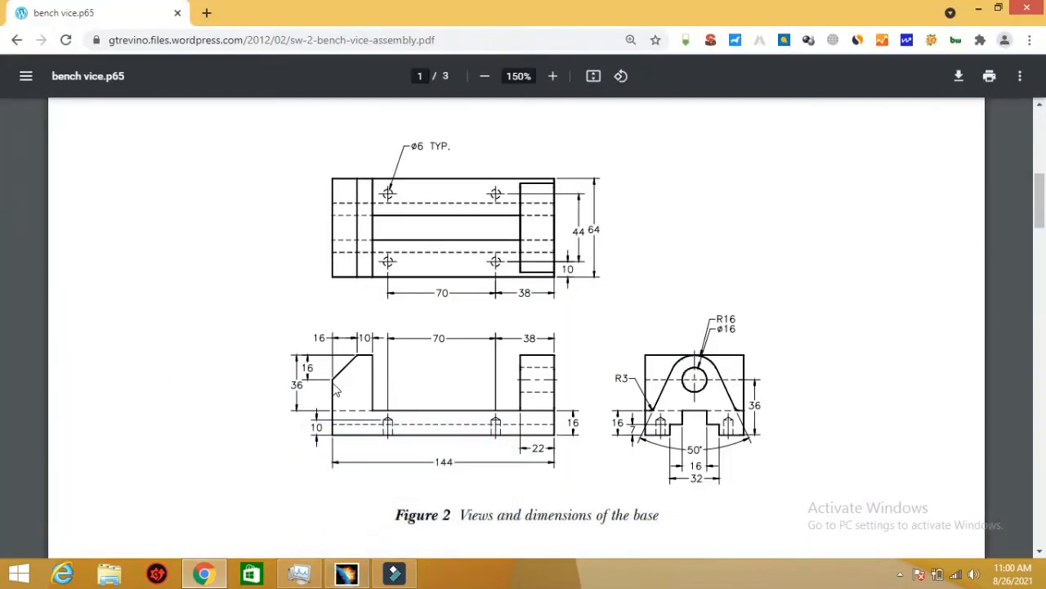
left_click(346, 574)
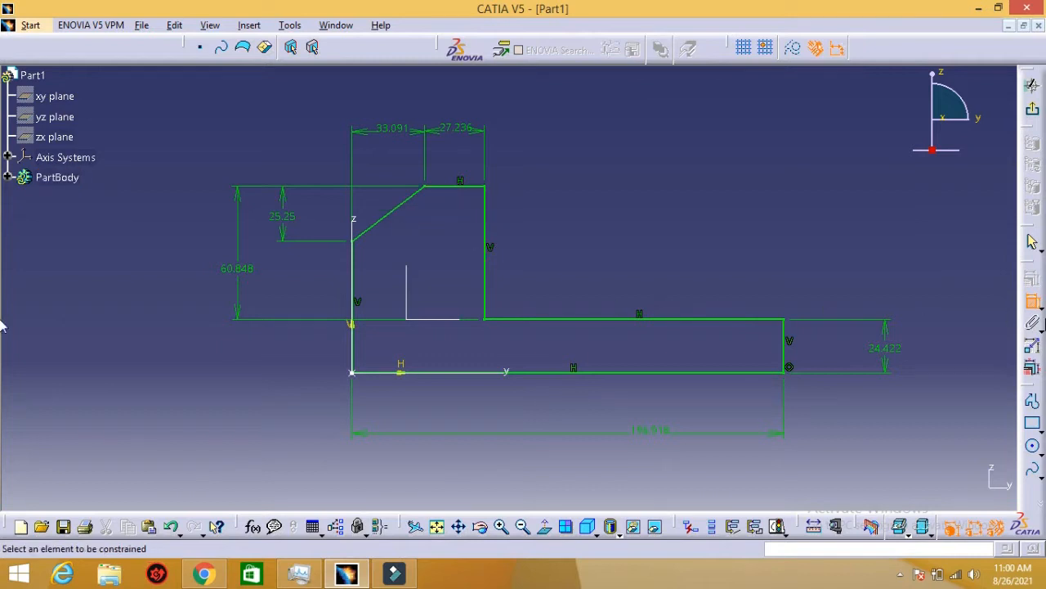
left_click(1031, 301)
key("Escape")
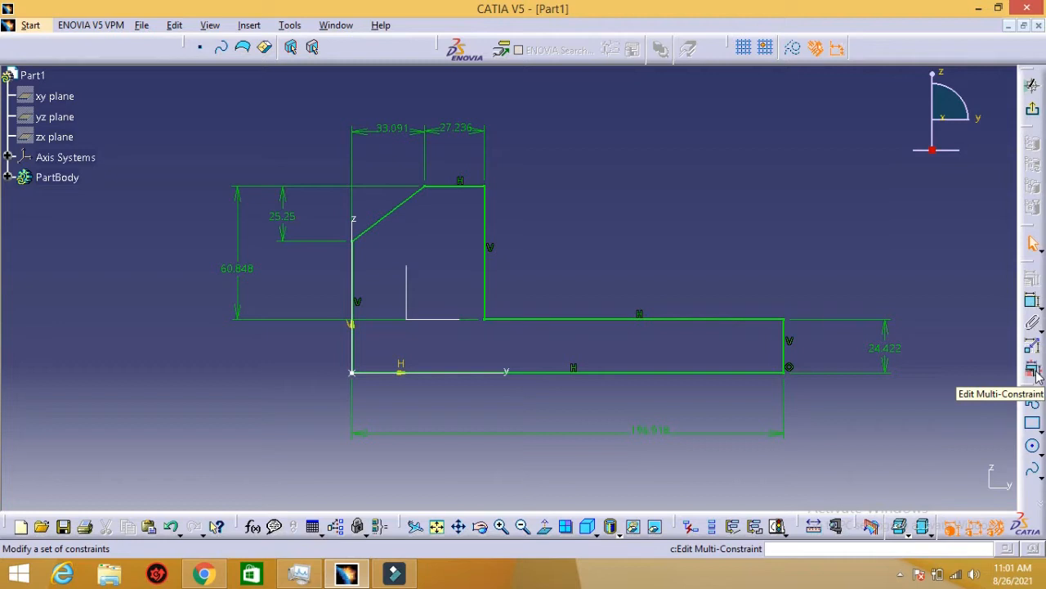
- Open Edit Multi-Constraint, review the upright height and the sloped edge's vertical and horizontal dimensions, and close it without editing
left_click(1034, 371)
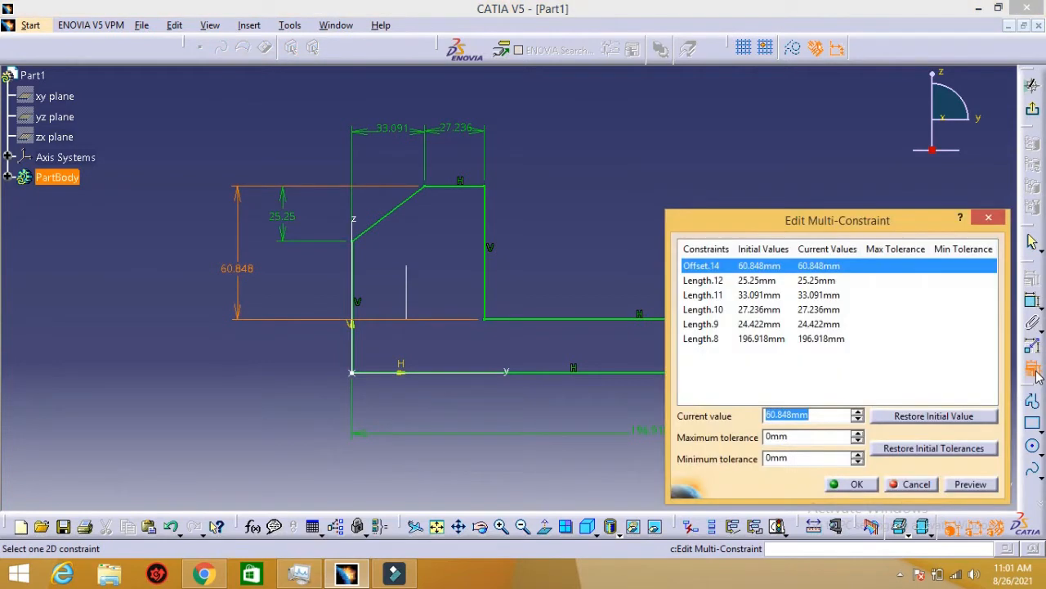
mouse_move(622, 279)
middle_mouse_down()
mouse_move(479, 264)
mouse_move(507, 269)
middle_mouse_up()
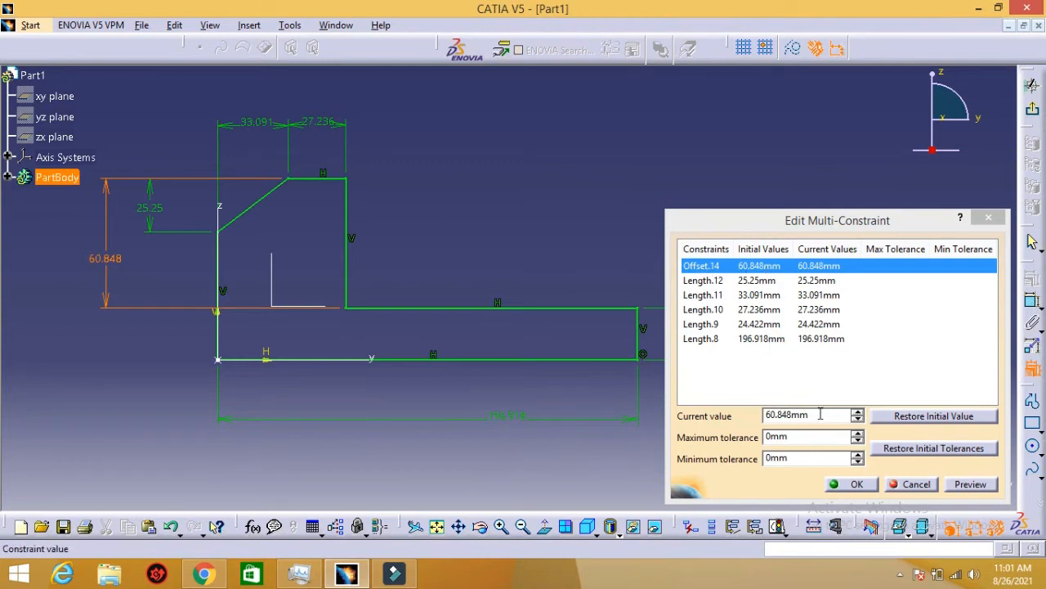
left_click_drag(818, 415, 720, 416)
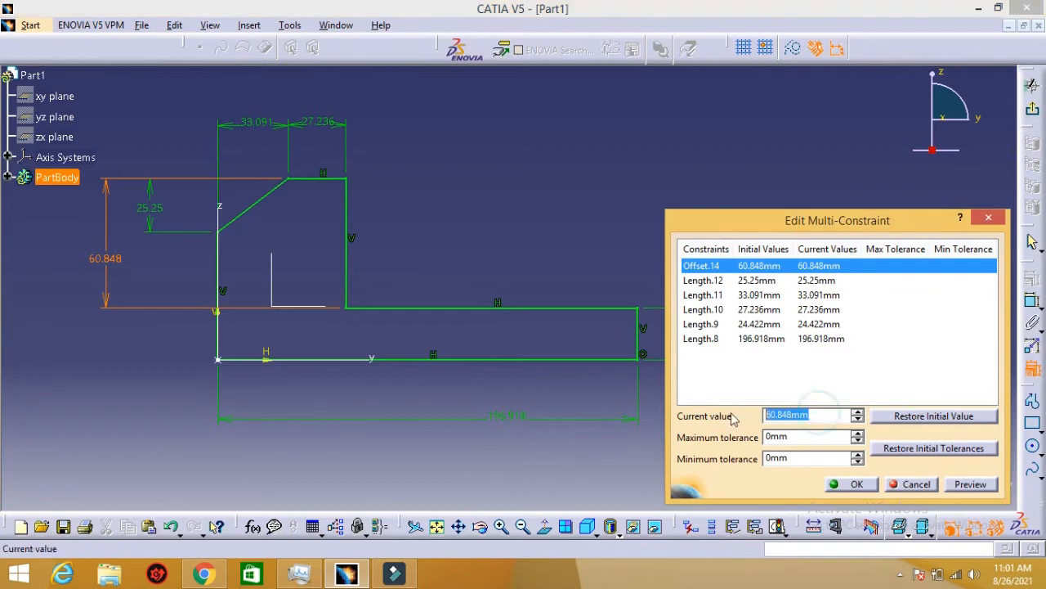
left_click(720, 281)
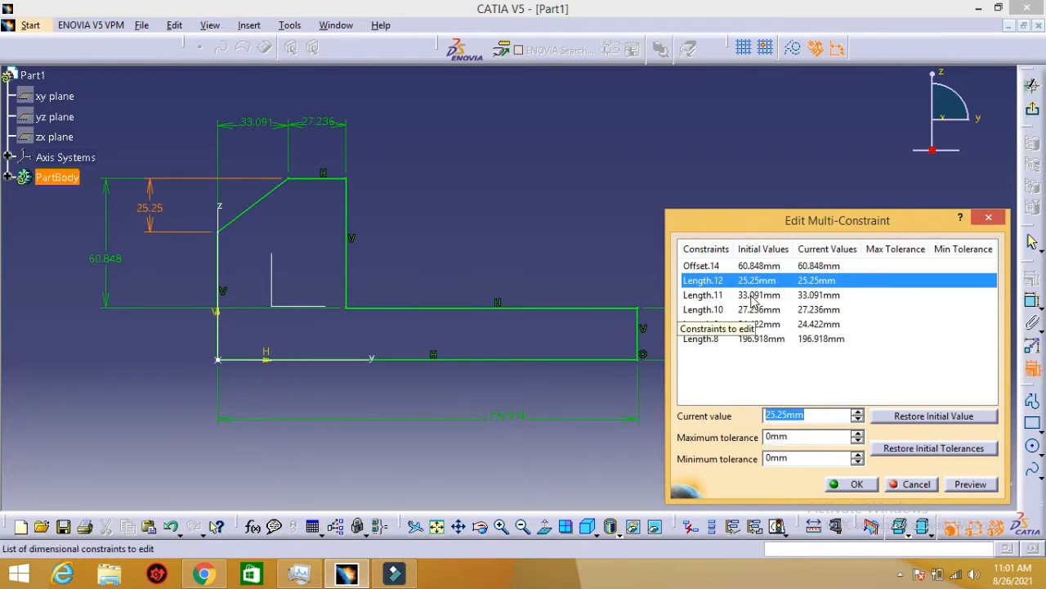
left_click(708, 296)
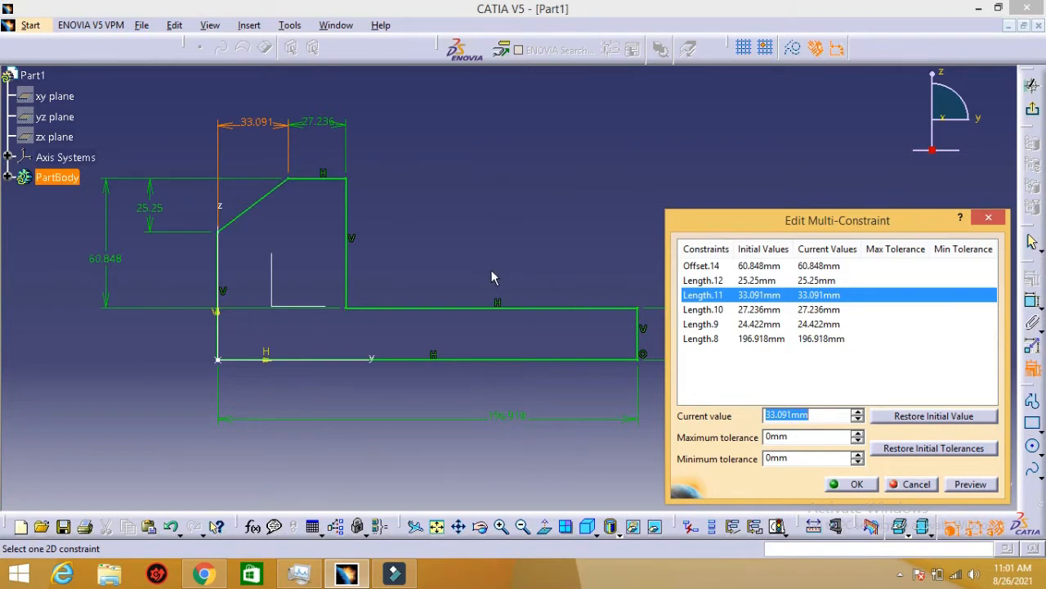
mouse_move(425, 261)
middle_mouse_down()
mouse_move(467, 238)
mouse_move(552, 229)
mouse_move(463, 262)
mouse_move(499, 208)
mouse_move(420, 226)
mouse_move(422, 263)
mouse_move(431, 212)
middle_mouse_up()
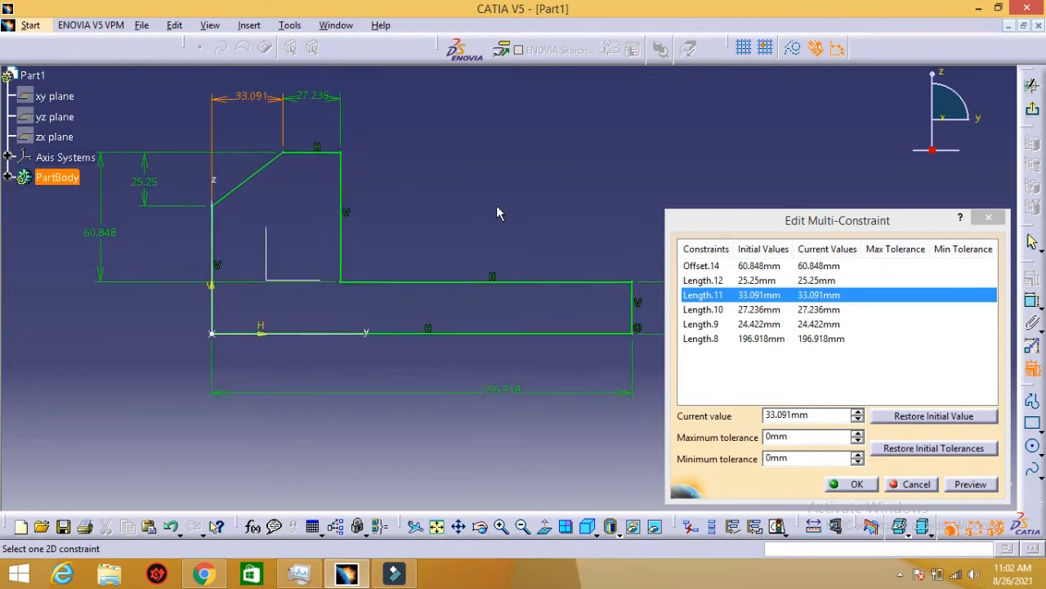
mouse_move(494, 207)
middle_mouse_down()
mouse_move(434, 212)
mouse_move(504, 205)
mouse_move(524, 210)
mouse_move(523, 223)
middle_mouse_up()
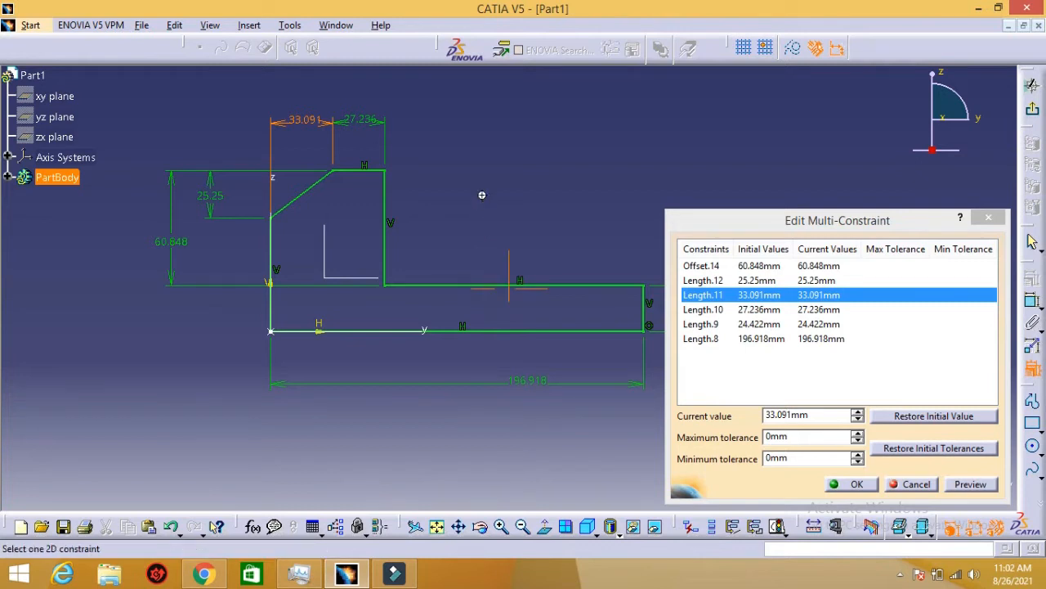
mouse_move(481, 195)
middle_mouse_down()
mouse_move(426, 190)
mouse_move(499, 204)
mouse_move(482, 208)
mouse_move(443, 175)
mouse_move(534, 200)
mouse_move(499, 246)
mouse_move(411, 182)
mouse_move(458, 212)
mouse_move(403, 215)
mouse_move(458, 163)
mouse_move(487, 182)
middle_mouse_up()
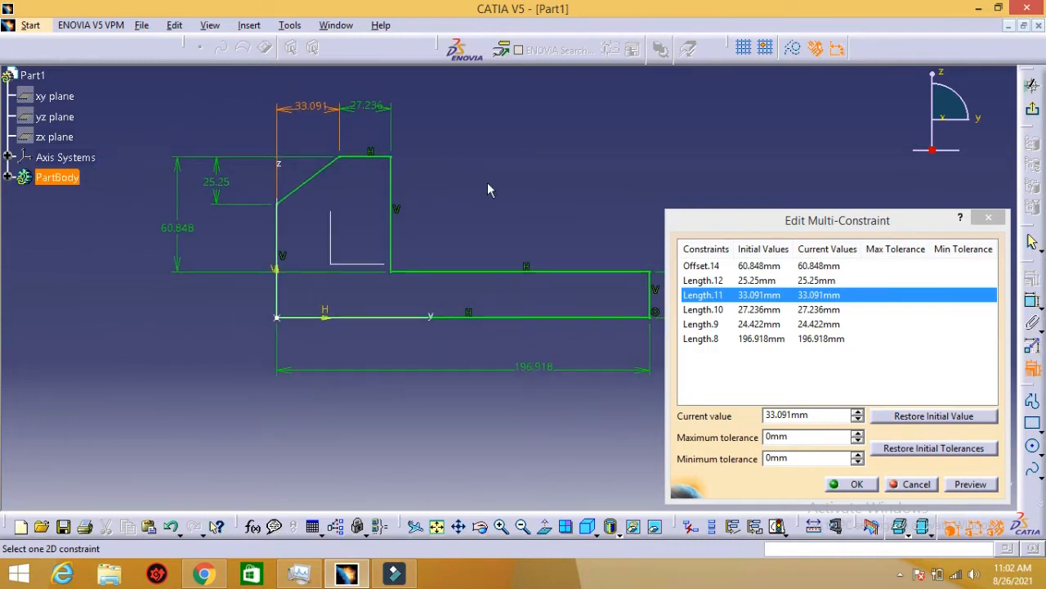
mouse_move(488, 189)
middle_mouse_down()
mouse_move(479, 237)
mouse_move(388, 202)
mouse_move(468, 212)
mouse_move(399, 236)
mouse_move(458, 171)
mouse_move(487, 233)
mouse_move(439, 199)
mouse_move(467, 257)
mouse_move(357, 218)
mouse_move(421, 156)
mouse_move(456, 272)
mouse_move(356, 271)
mouse_move(346, 259)
mouse_move(376, 234)
mouse_move(392, 254)
mouse_move(383, 243)
mouse_move(409, 230)
mouse_move(388, 234)
mouse_move(420, 234)
mouse_move(392, 235)
mouse_move(402, 235)
middle_mouse_up()
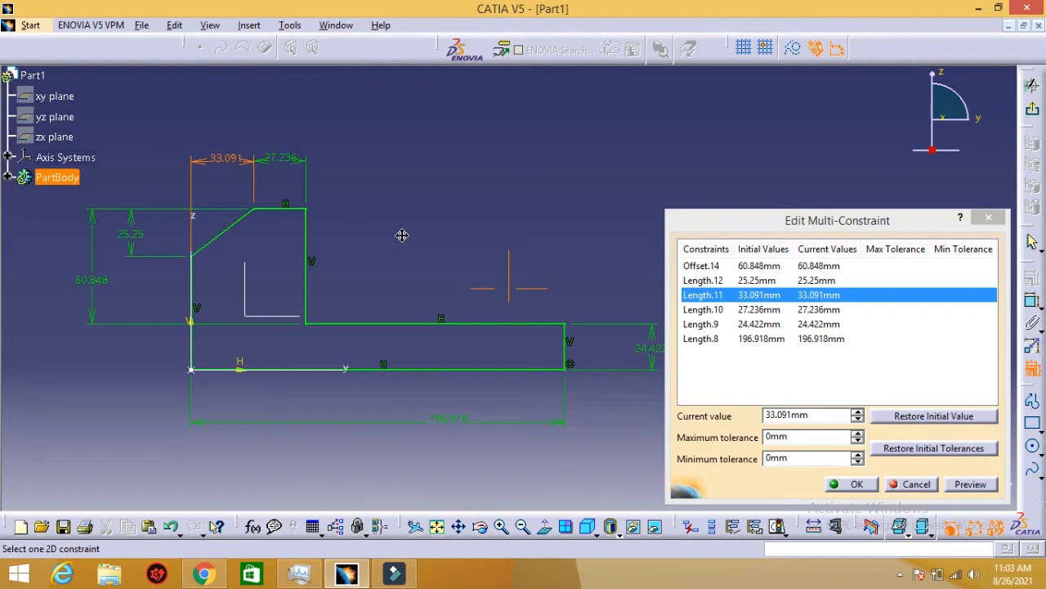
mouse_move(402, 235)
middle_mouse_down()
mouse_move(376, 236)
mouse_move(568, 236)
mouse_move(381, 244)
mouse_move(648, 150)
mouse_move(797, 149)
mouse_move(371, 272)
middle_mouse_up()
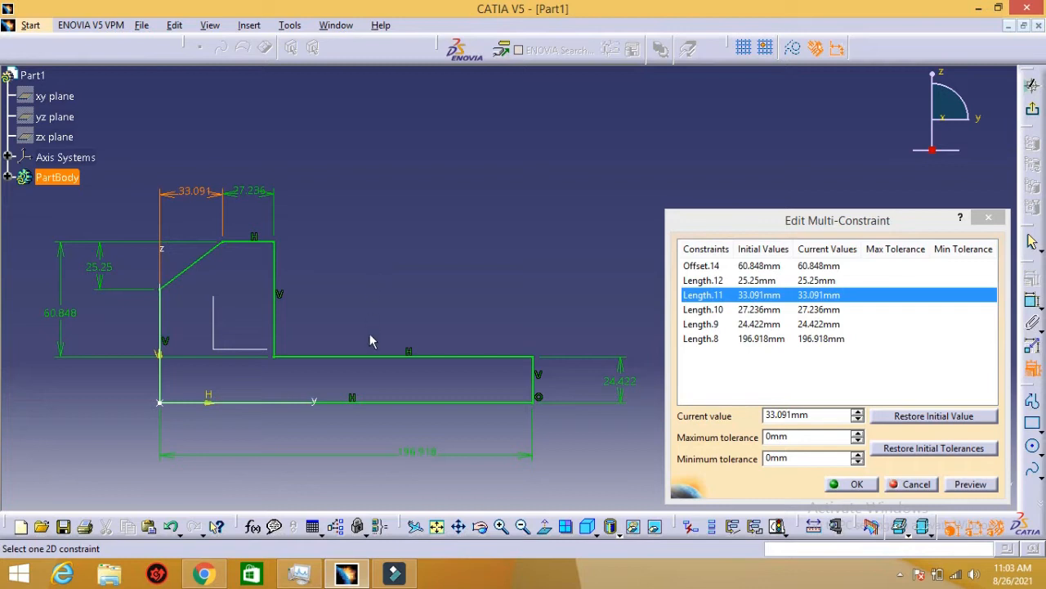
left_click(462, 530)
mouse_move(325, 325)
left_mouse_down()
mouse_move(498, 238)
mouse_move(585, 258)
mouse_move(364, 276)
mouse_move(551, 240)
mouse_move(518, 299)
mouse_move(436, 247)
mouse_move(486, 276)
left_mouse_up()
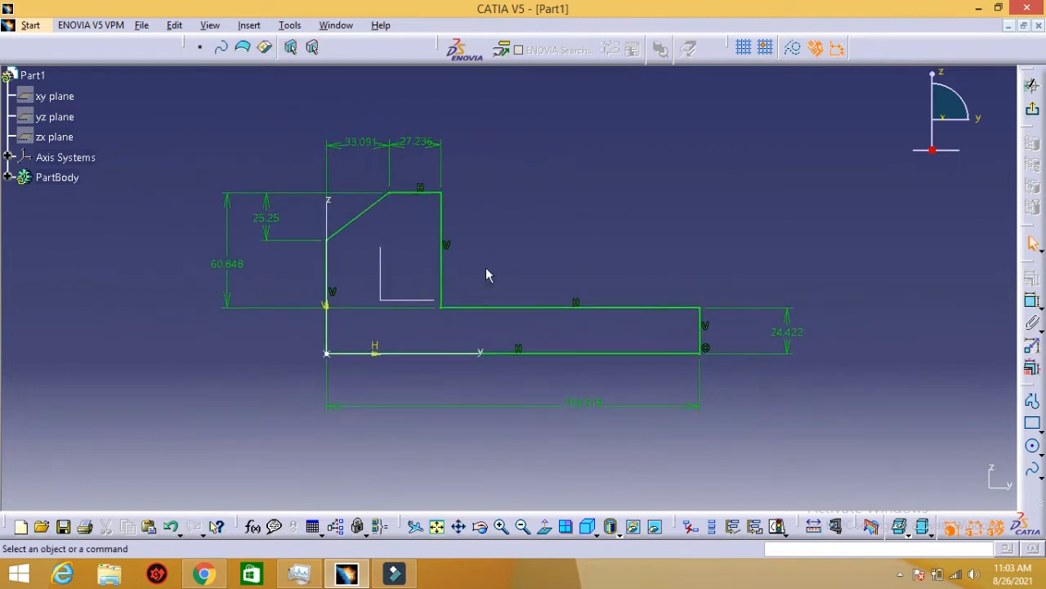
mouse_move(654, 194)
middle_mouse_down()
mouse_move(646, 200)
mouse_move(692, 196)
mouse_move(593, 185)
mouse_move(617, 210)
mouse_move(591, 169)
mouse_move(586, 201)
mouse_move(626, 213)
mouse_move(577, 172)
mouse_move(541, 207)
middle_mouse_up()
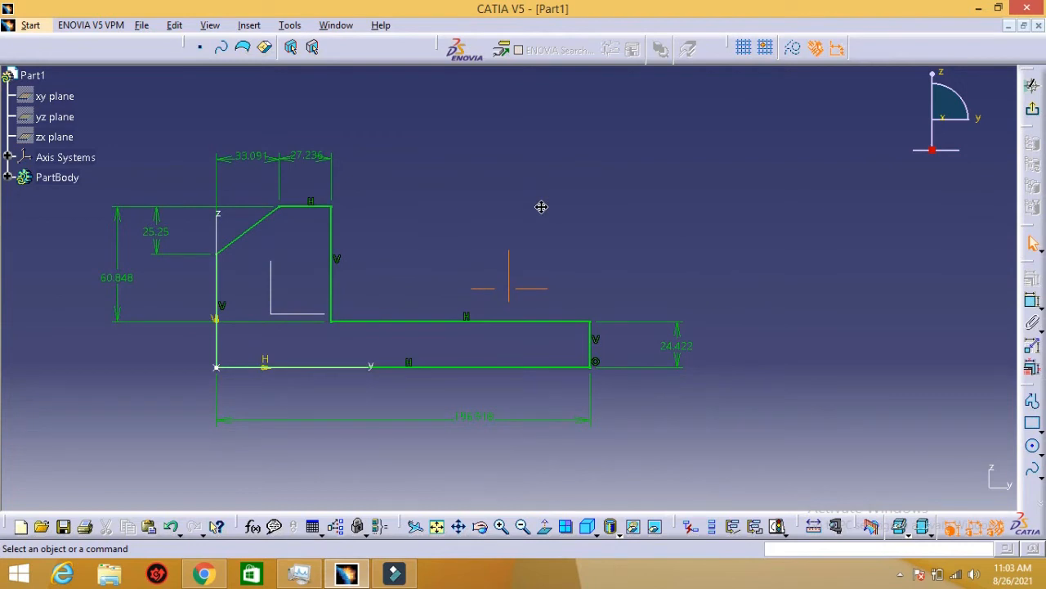
middle_click_drag(542, 207, 540, 214)
middle_click_drag(485, 240, 485, 240)
mouse_move(485, 240)
middle_mouse_down()
mouse_move(497, 286)
mouse_move(498, 242)
middle_mouse_up()
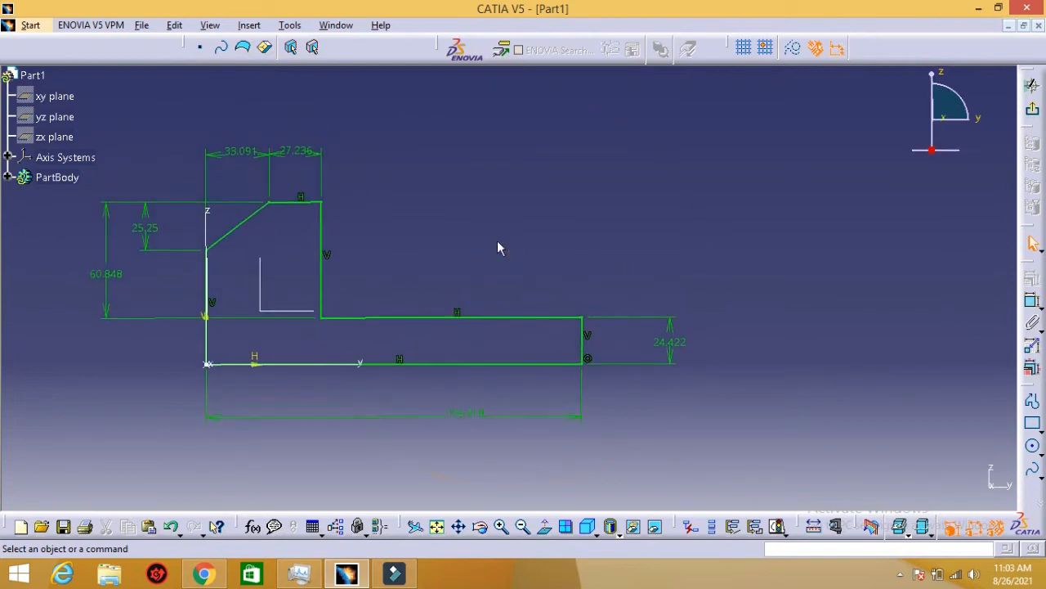
mouse_move(442, 208)
middle_mouse_down()
mouse_move(458, 278)
mouse_move(456, 180)
mouse_move(465, 275)
mouse_move(463, 209)
mouse_move(438, 203)
middle_mouse_up()
left_click(438, 202)
mouse_move(438, 202)
middle_mouse_down()
mouse_move(440, 107)
mouse_move(456, 253)
middle_mouse_up()
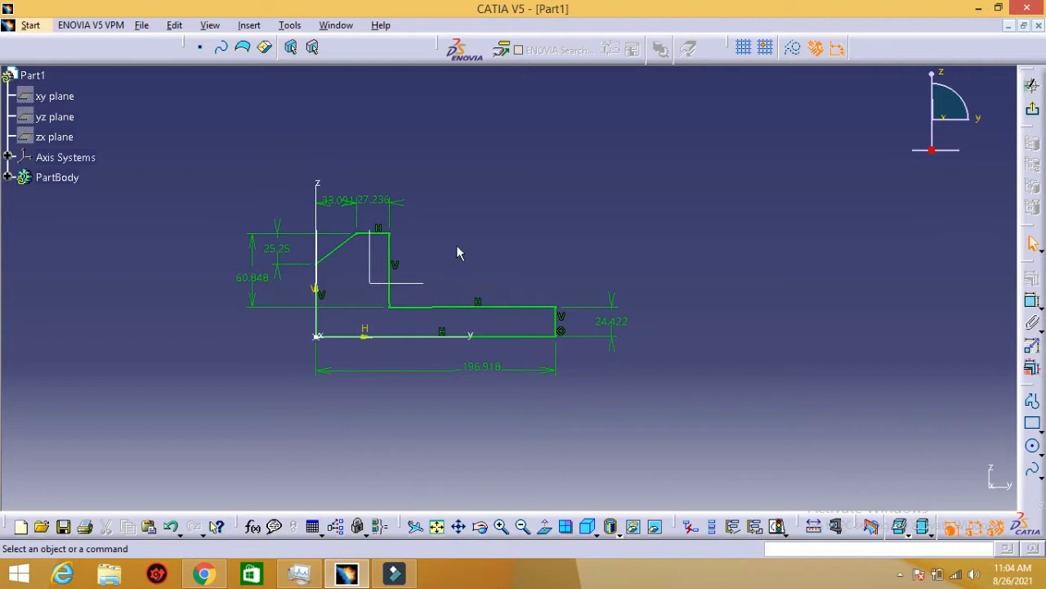
left_click(502, 528)
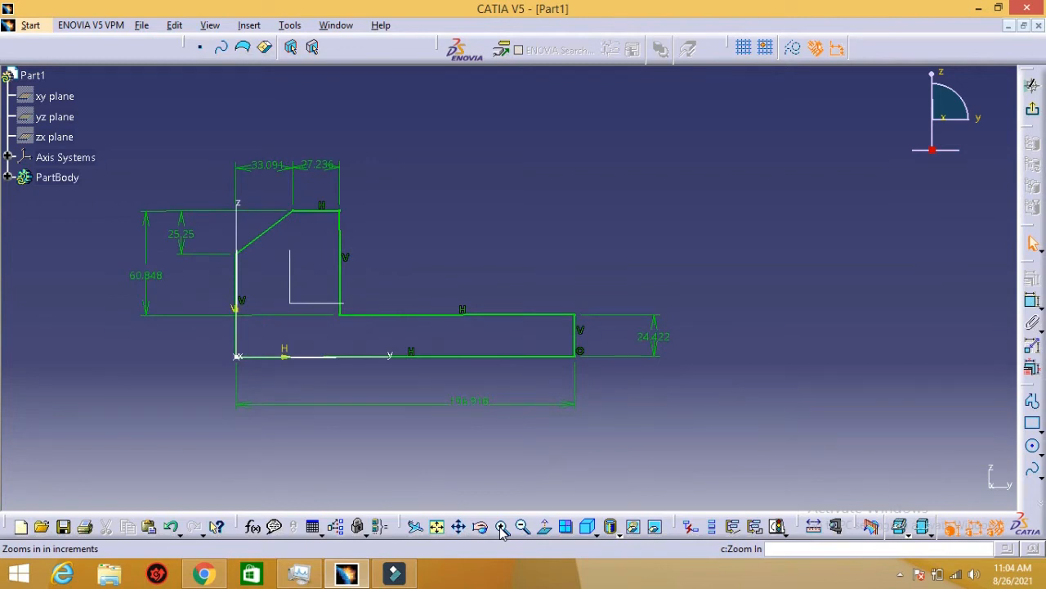
middle_click(459, 229)
left_click(460, 227)
mouse_move(459, 228)
middle_mouse_down()
mouse_move(469, 124)
mouse_move(474, 233)
middle_mouse_up()
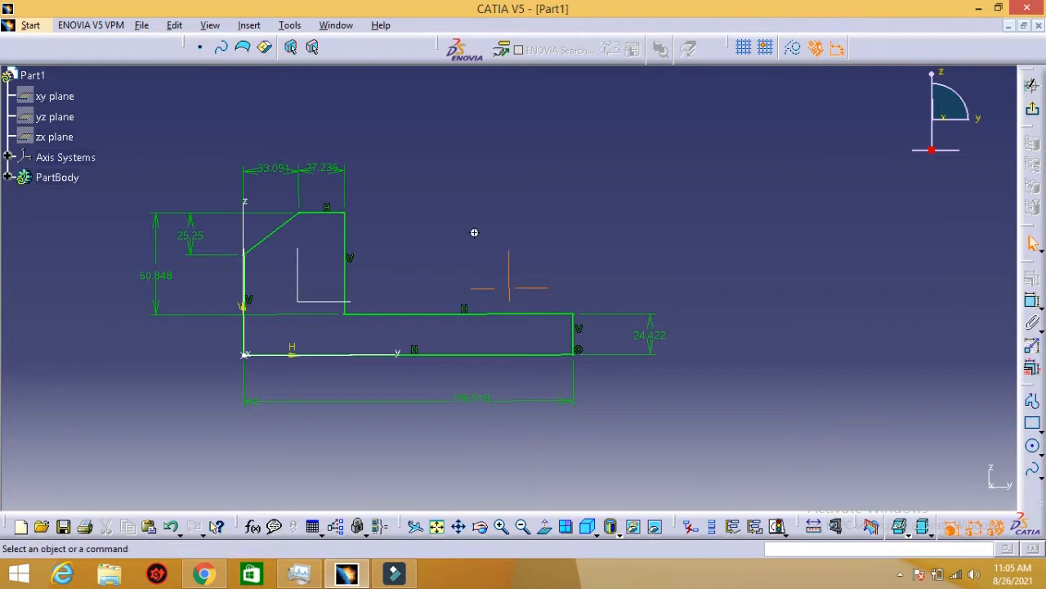
middle_click_drag(474, 232, 474, 233)
mouse_move(474, 233)
middle_mouse_down()
mouse_move(474, 135)
mouse_move(479, 242)
mouse_move(471, 118)
mouse_move(478, 256)
mouse_move(474, 224)
mouse_move(436, 234)
mouse_move(479, 232)
mouse_move(458, 229)
mouse_move(444, 275)
mouse_move(499, 259)
mouse_move(431, 241)
mouse_move(460, 259)
mouse_move(441, 234)
mouse_move(441, 244)
middle_mouse_up()
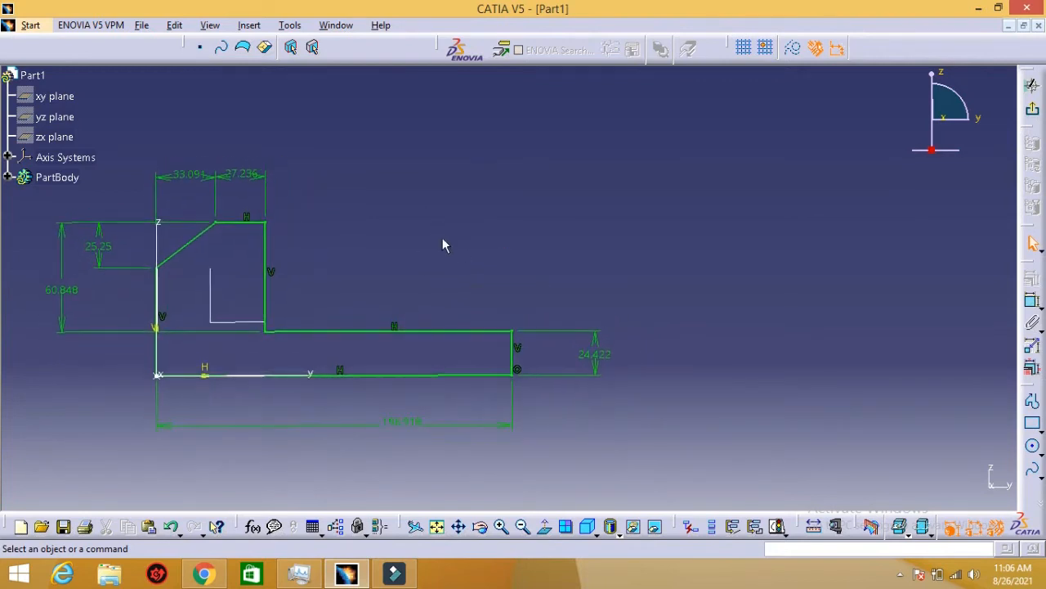
- Check the overall length in the PDF drawing and set the slab's bottom length to 144 mm with Edit Multi-Constraint
left_click(1031, 368)
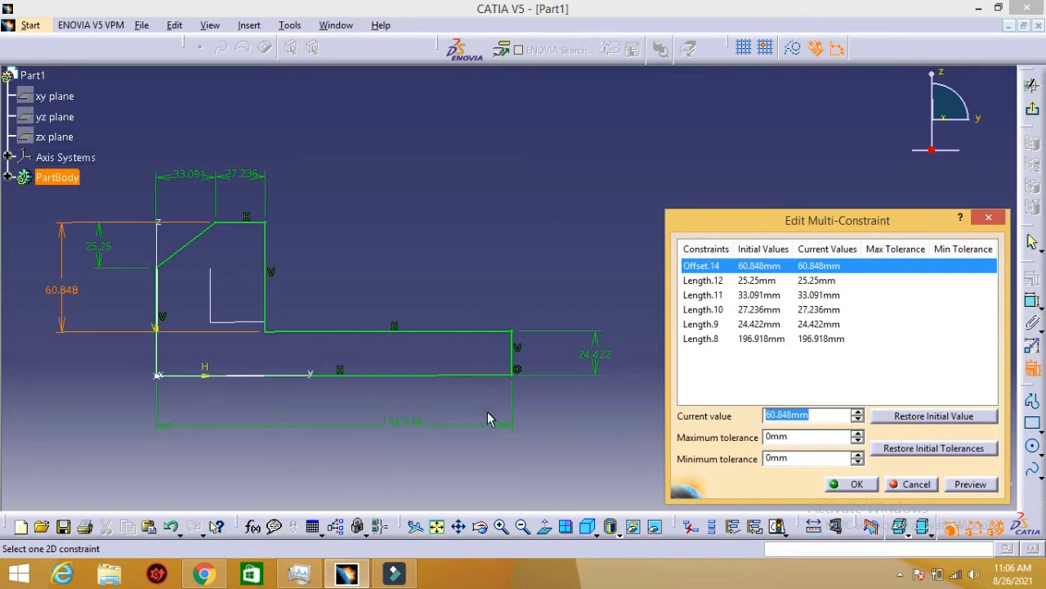
left_click(710, 344)
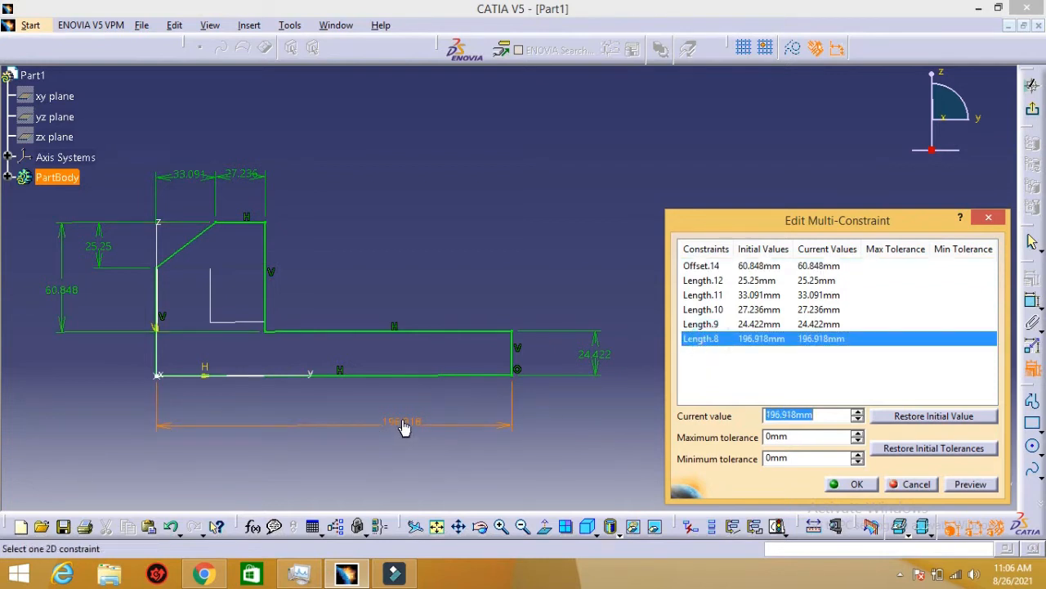
left_click(214, 578)
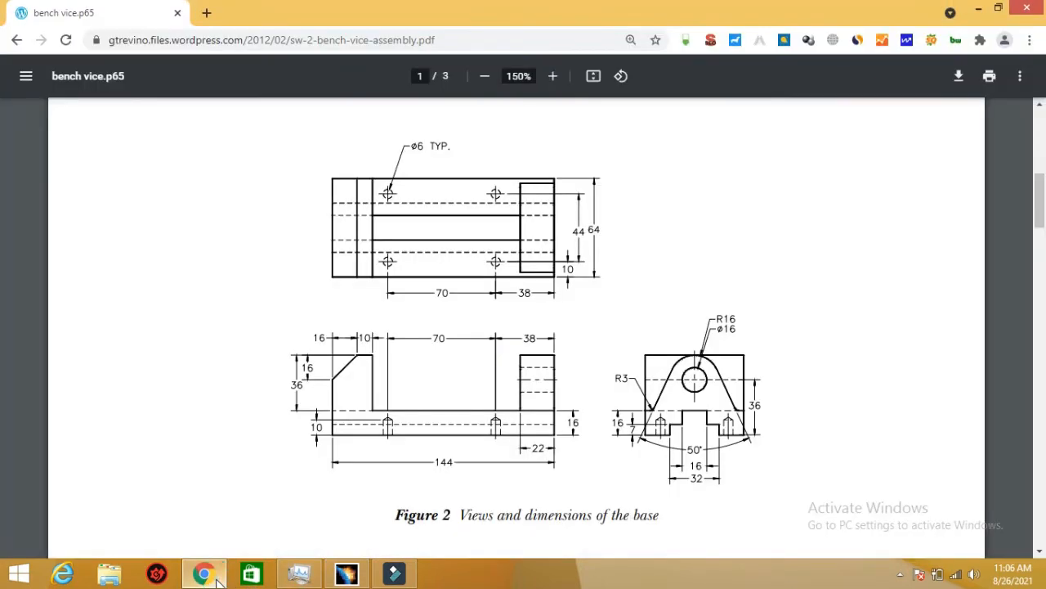
left_click(214, 577)
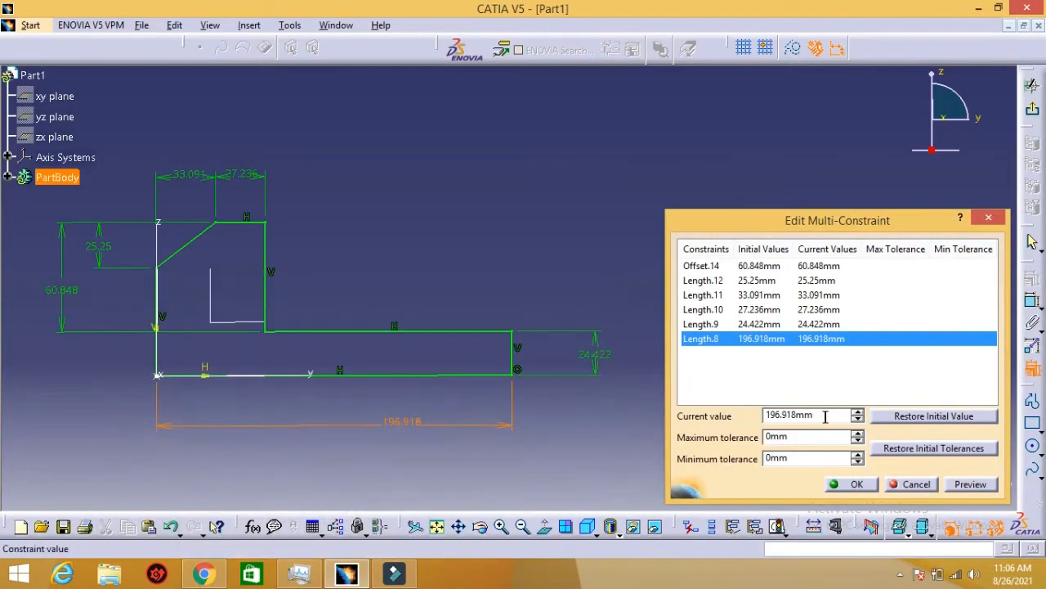
left_click_drag(824, 417, 734, 427)
type("144")
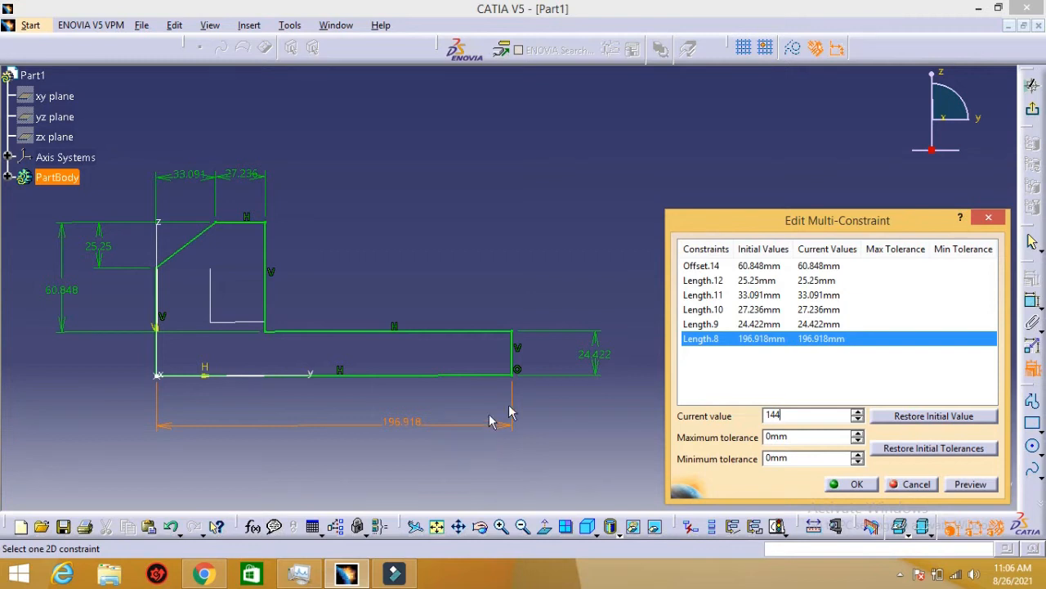
- Select the slab thickness constraint and check the base's front-view dimensions in the PDF drawing before returning to CATIA
left_click(717, 324)
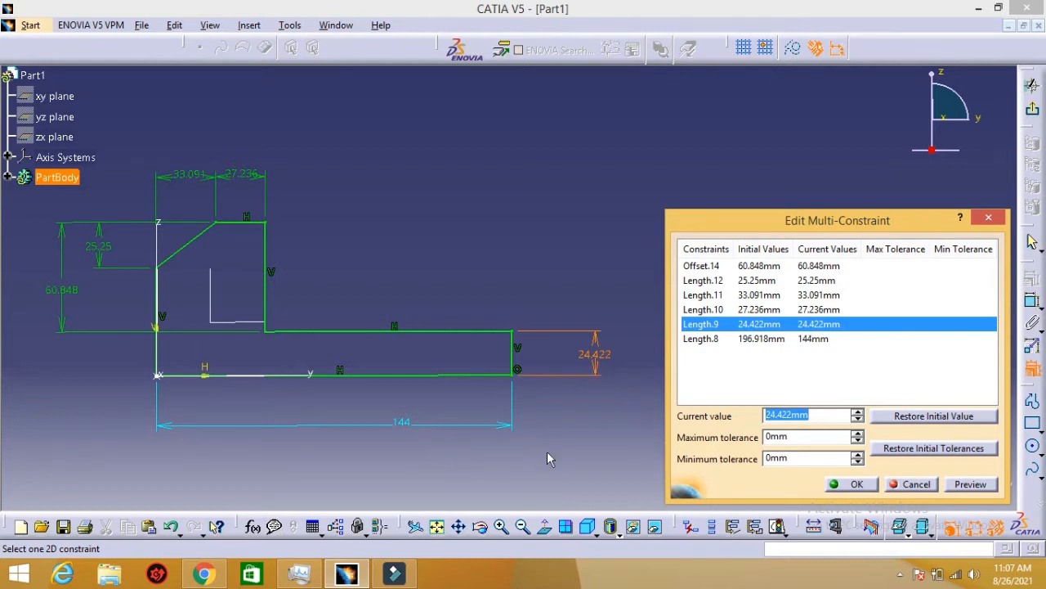
left_click(346, 575)
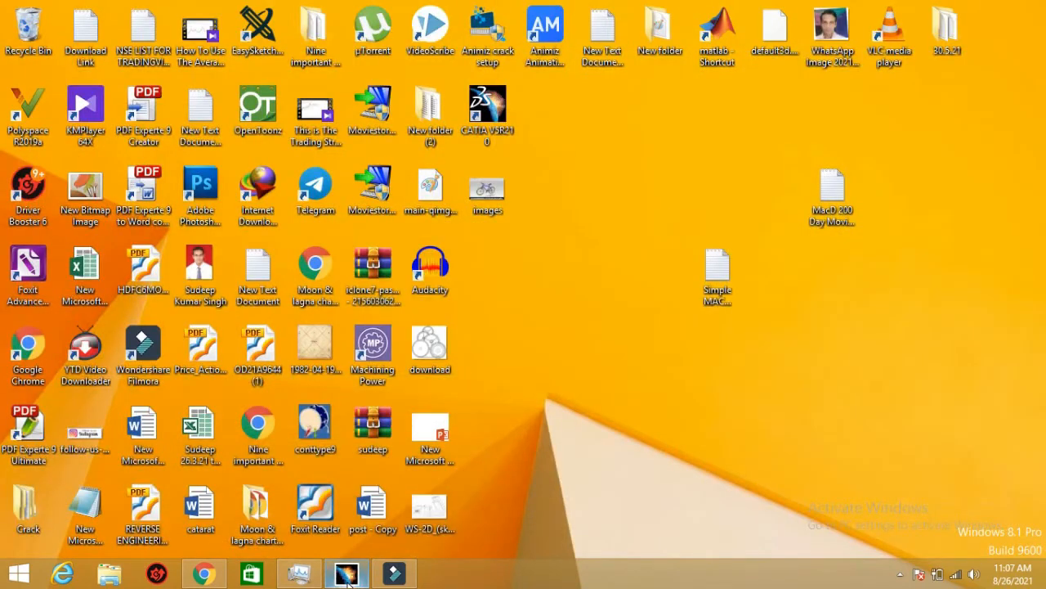
left_click(346, 575)
left_click(204, 574)
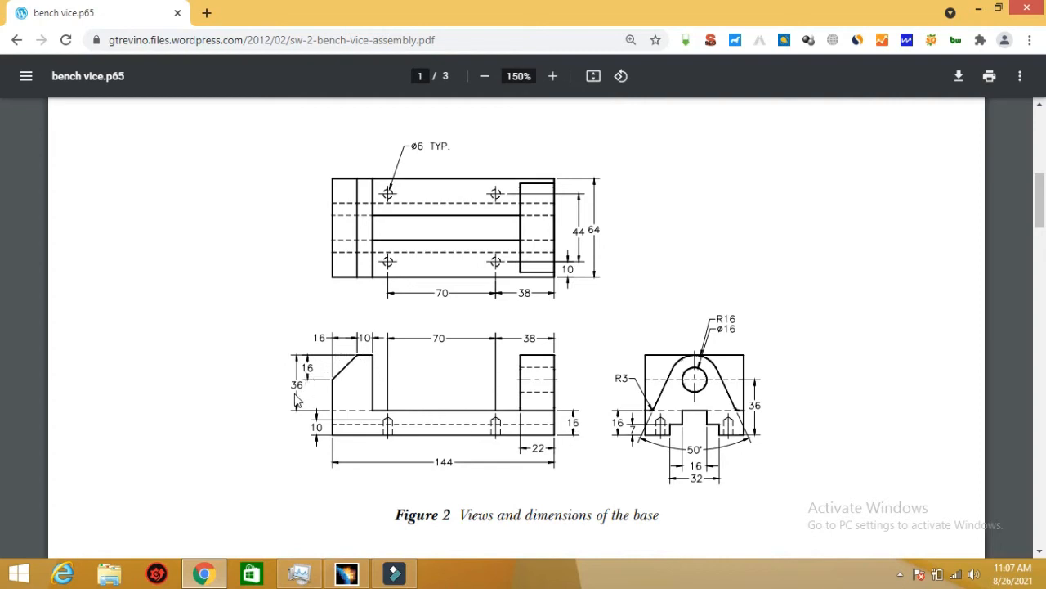
left_click(347, 573)
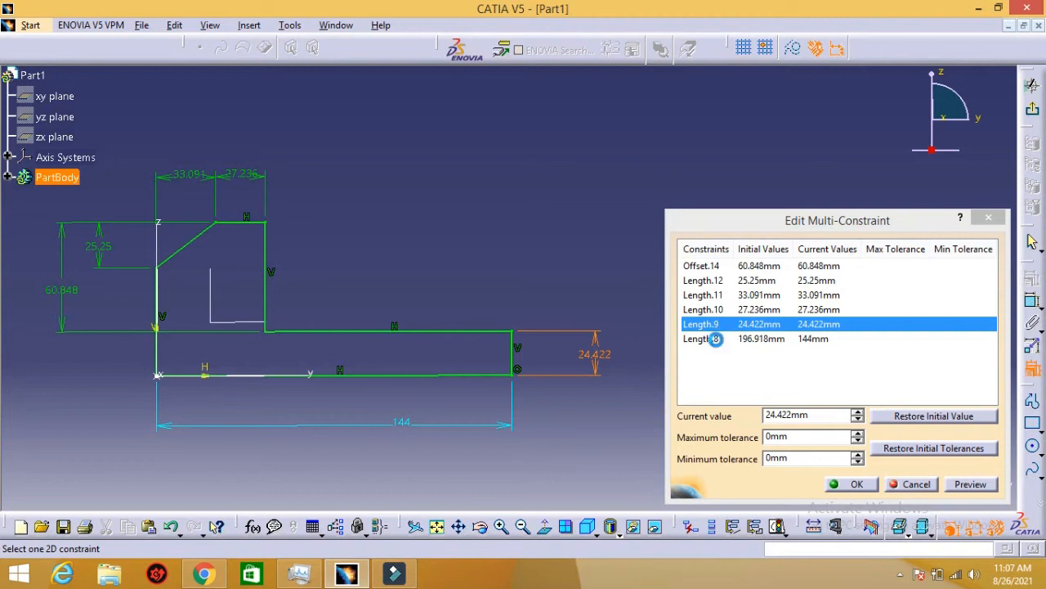
- Review the listed constraints one by one to match each with its dimension on the side-profile sketch
left_click(715, 340)
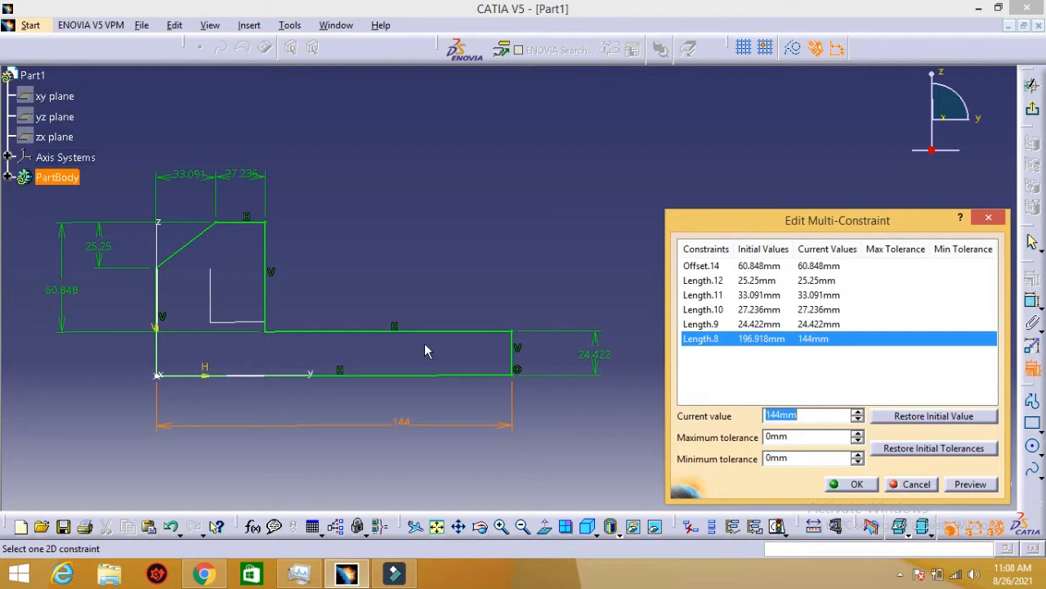
left_click(716, 326)
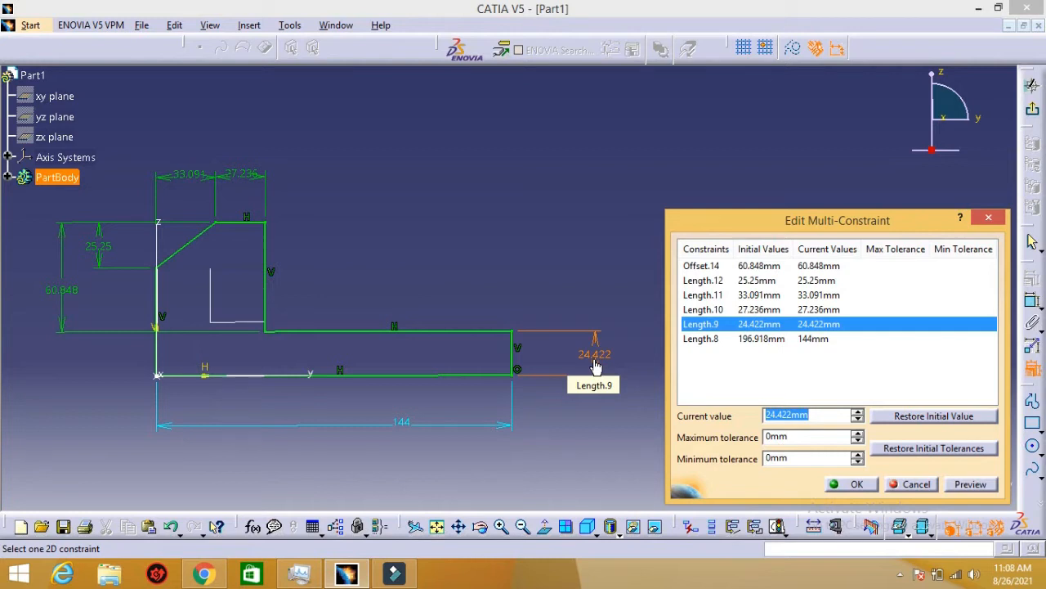
left_click(721, 310)
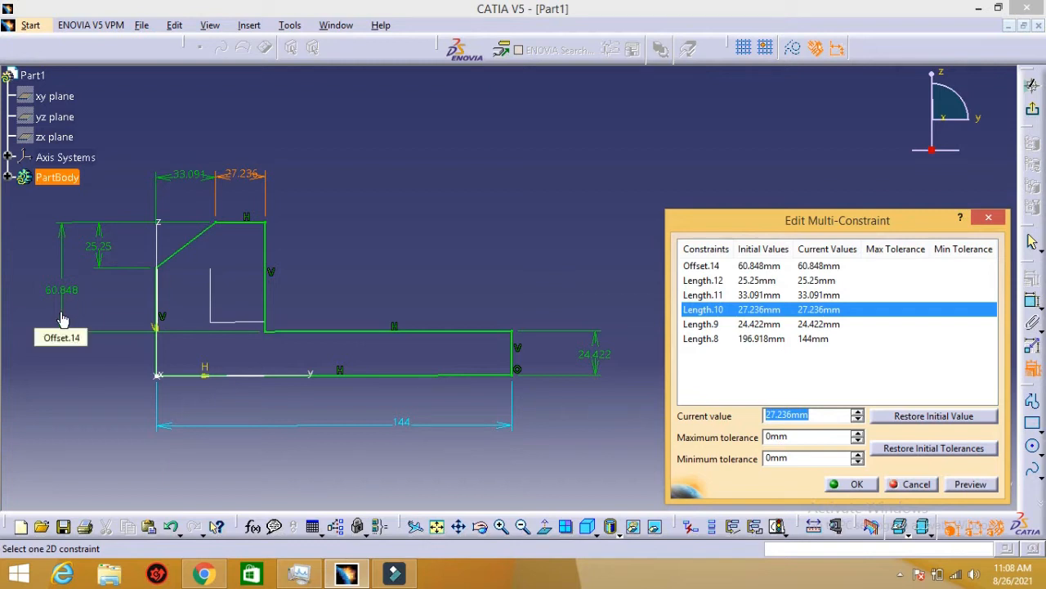
left_click(713, 295)
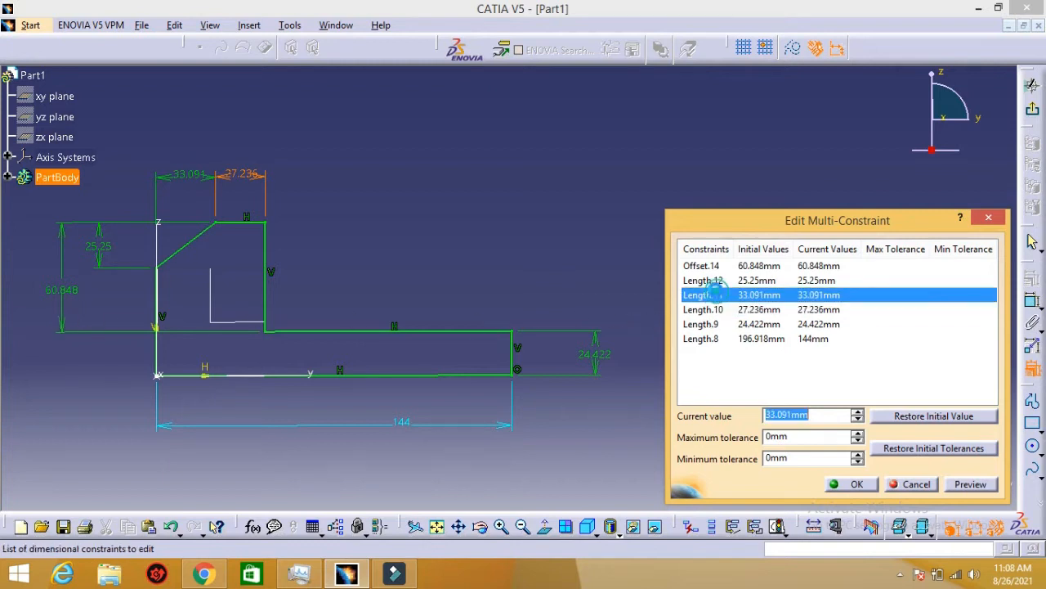
left_click(704, 280)
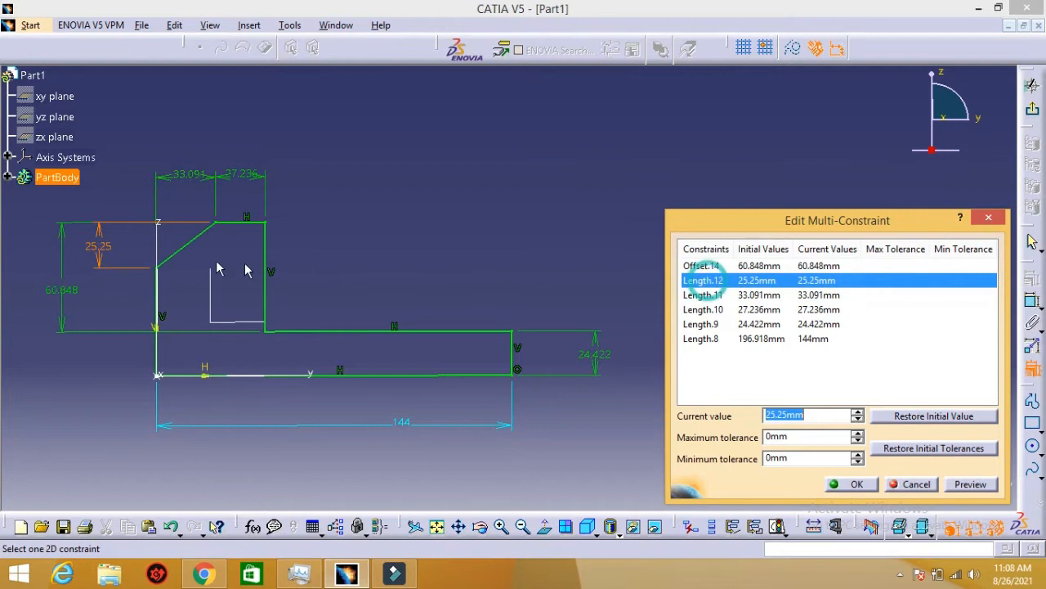
left_click(701, 266)
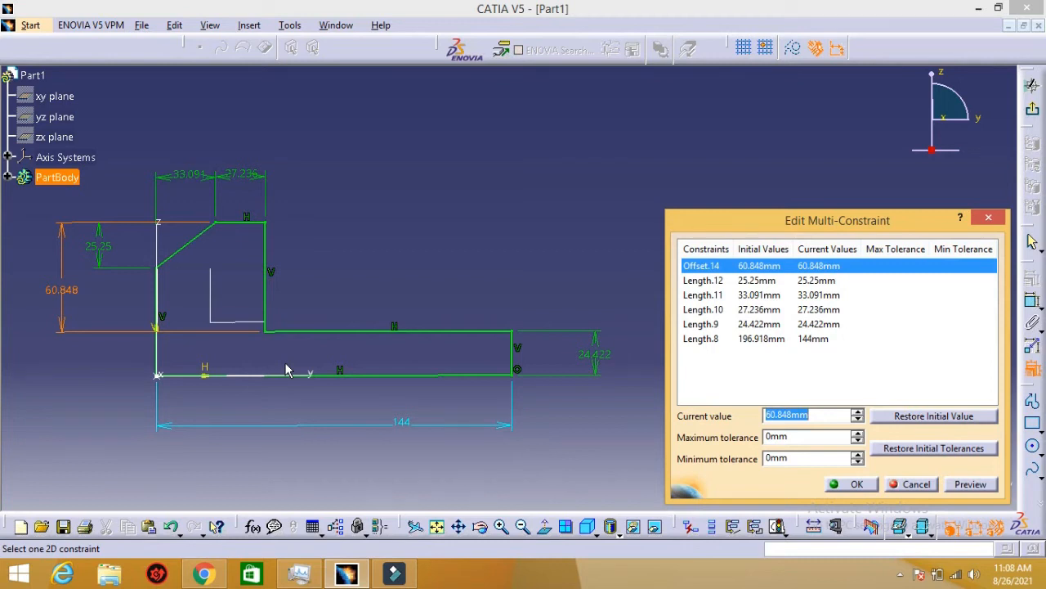
- Set the slab's thickness to 16 mm and the upright's top edge length to 10 mm
left_click(760, 324)
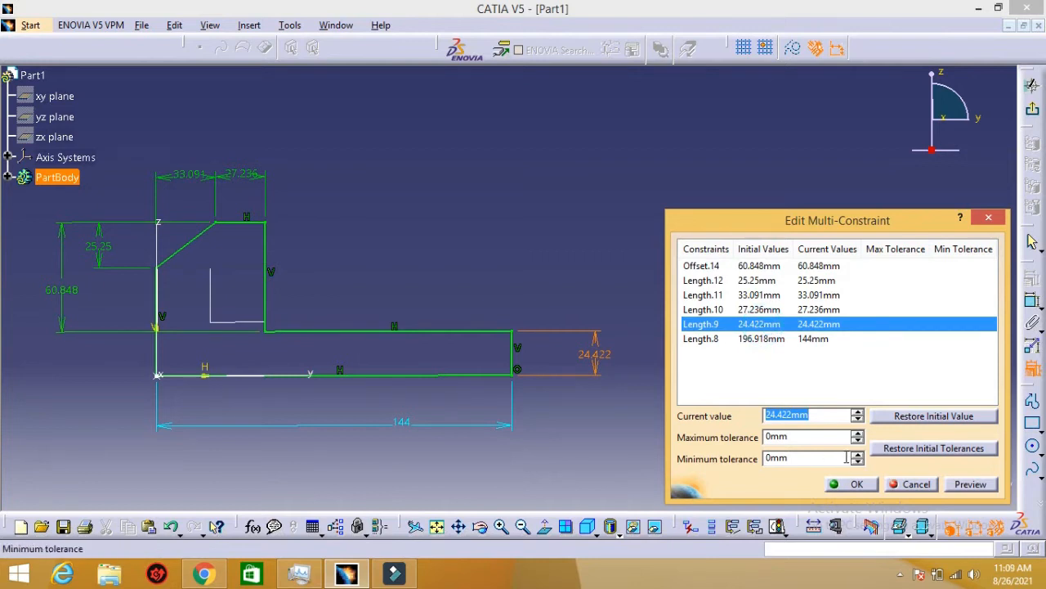
type("16")
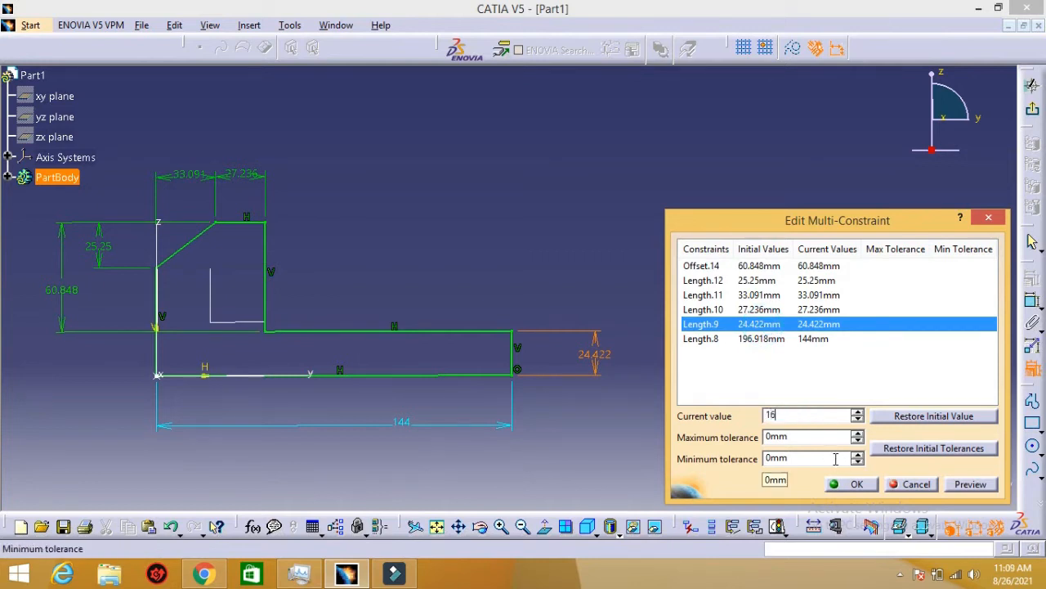
left_click(717, 311)
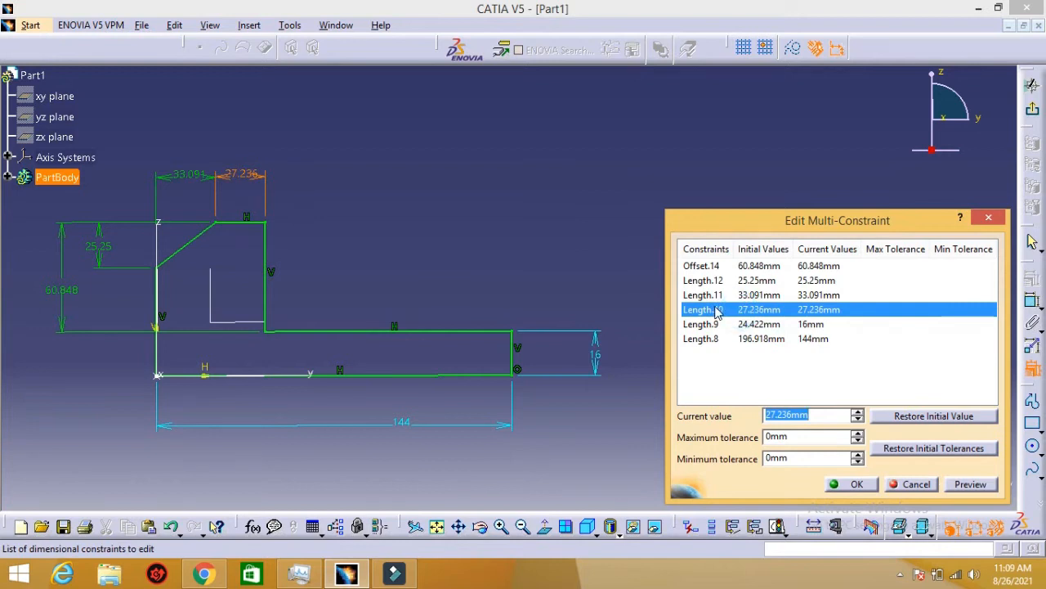
type("10")
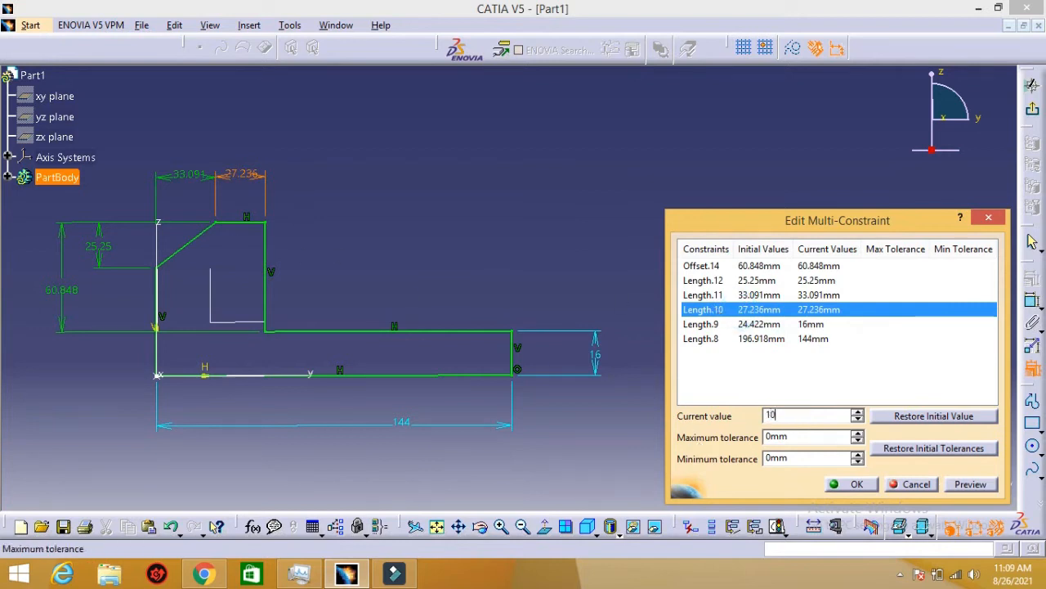
- Set both the horizontal and vertical dimensions of the upright's sloped edge to 16 mm
left_click(774, 297)
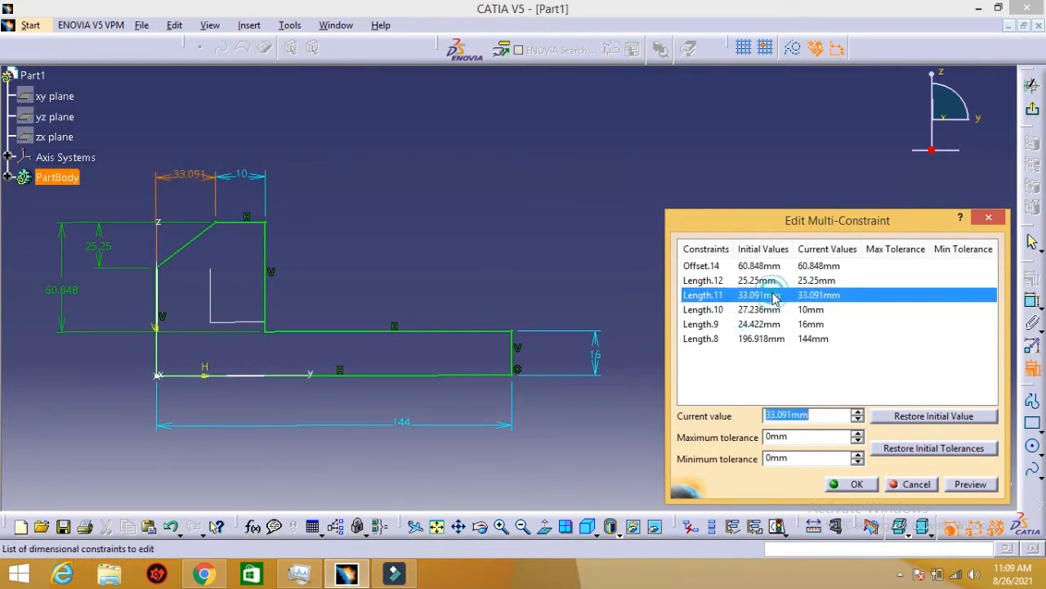
type("16")
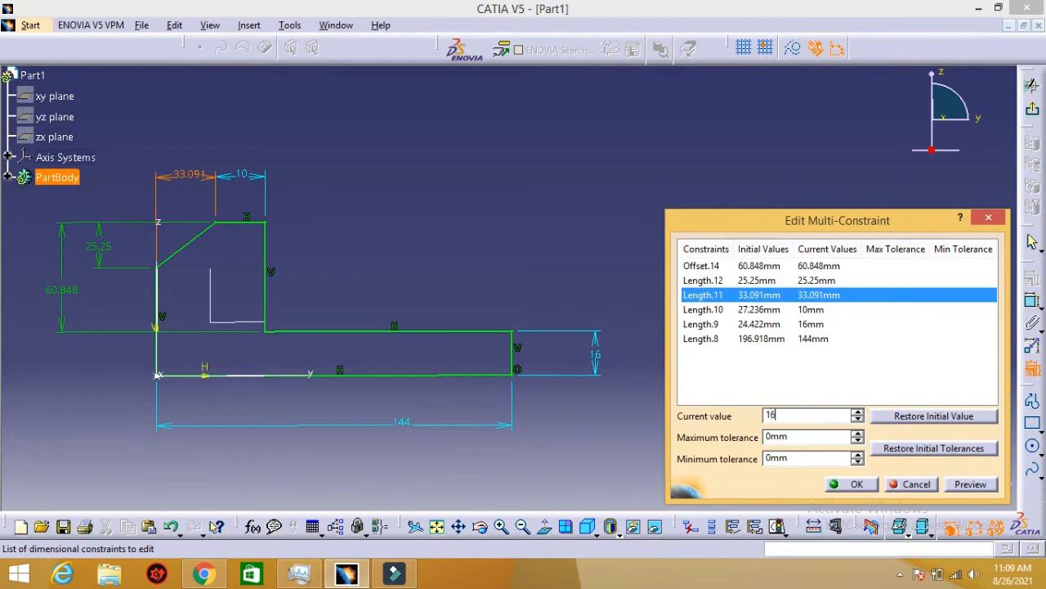
left_click(759, 281)
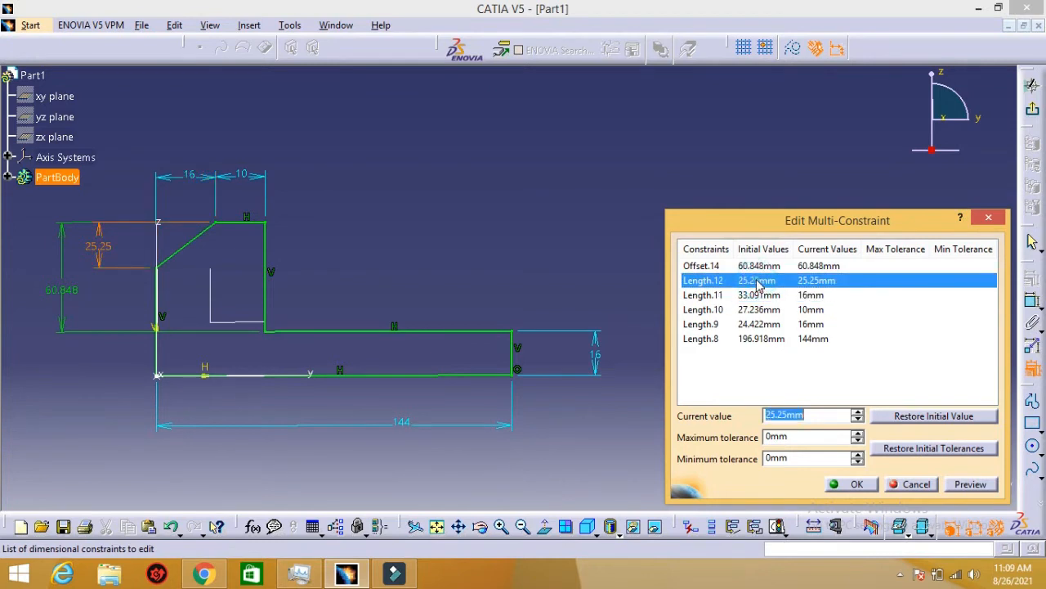
type("16")
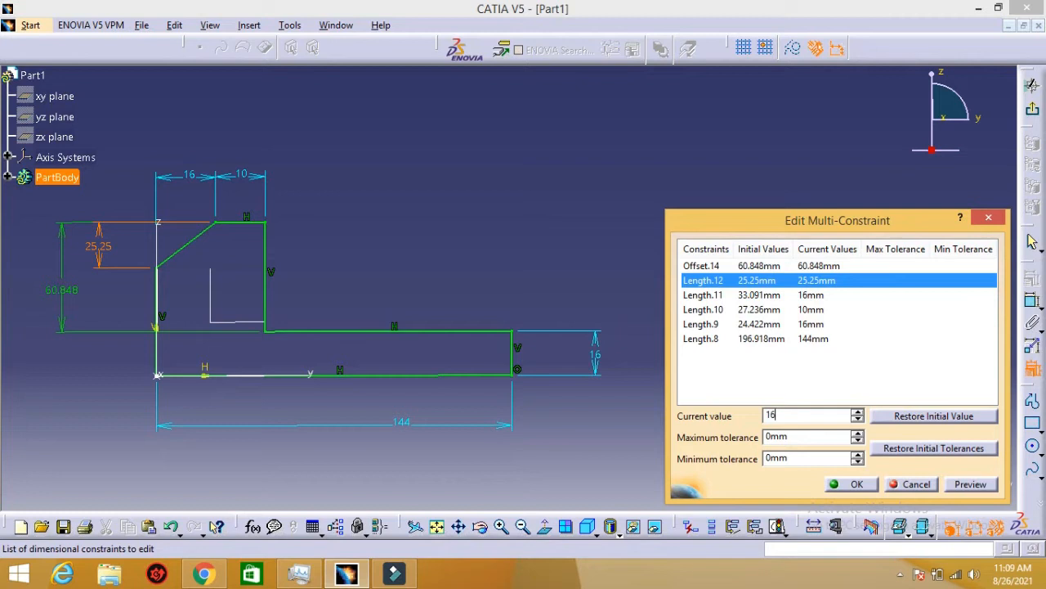
- Set the upright's height above the slab to 36 mm, check it against the PDF drawing, and preview and apply the edited constraints
left_click(753, 268)
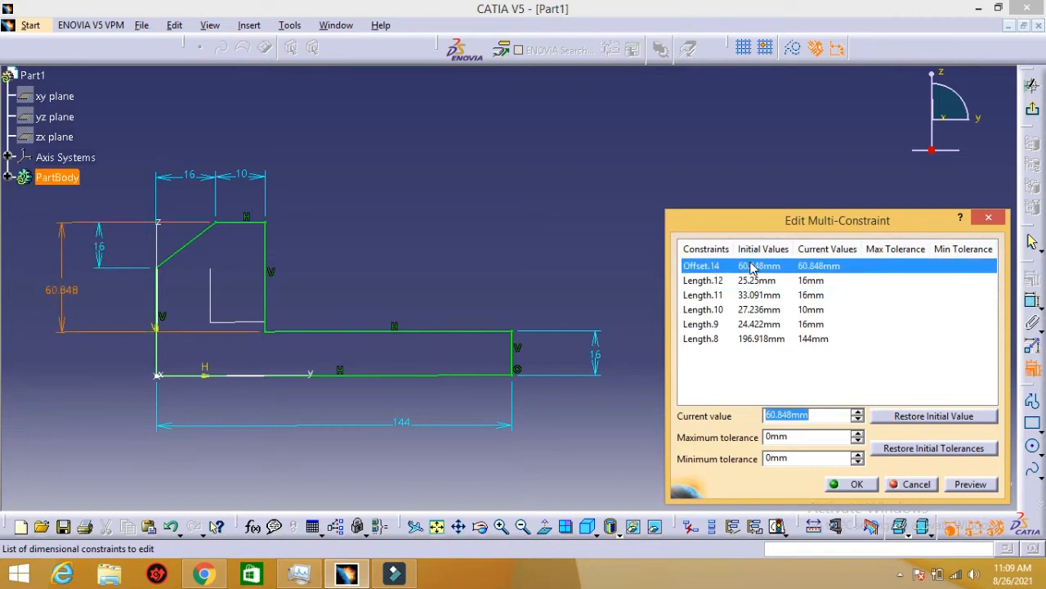
type("36")
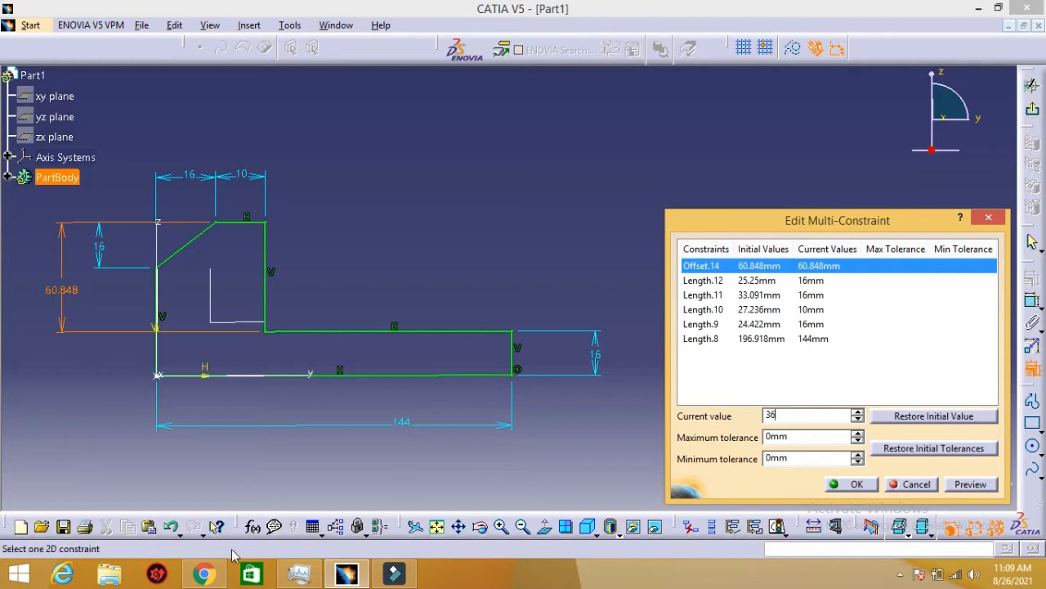
left_click(203, 574)
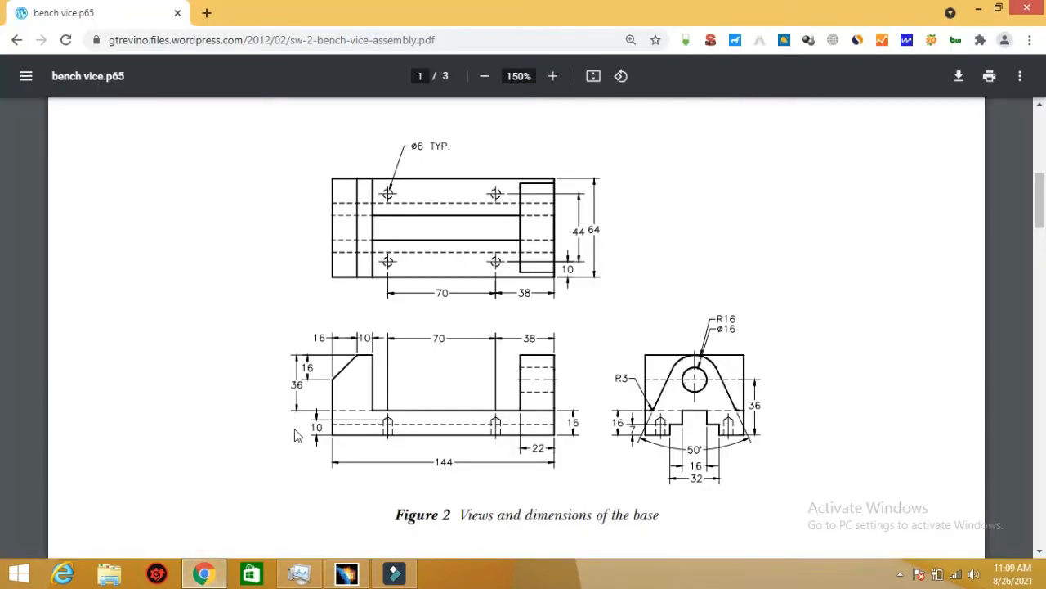
left_click(347, 576)
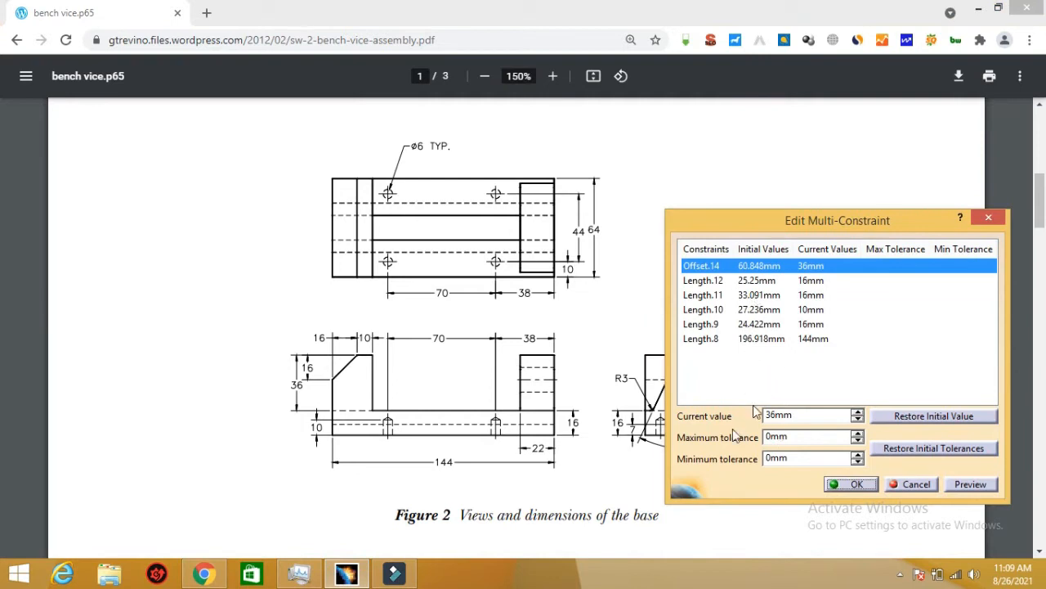
left_click(347, 576)
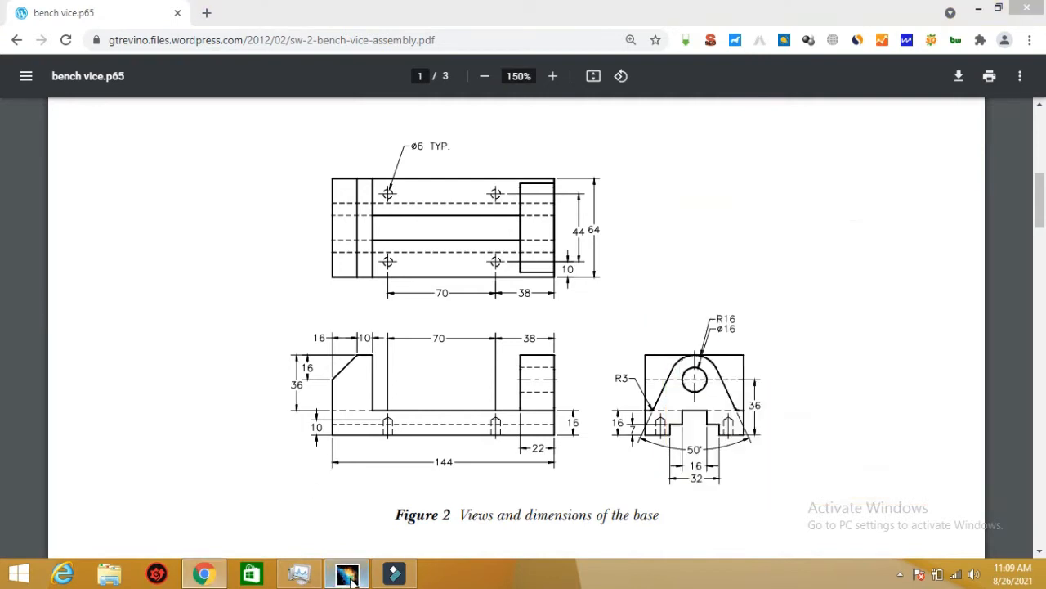
left_click(347, 575)
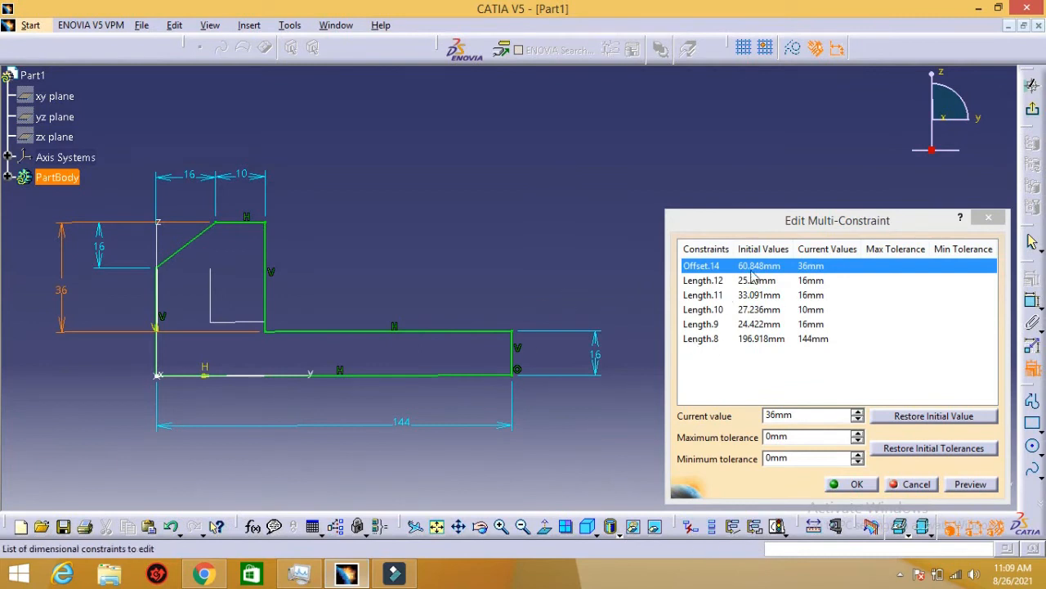
left_click(967, 486)
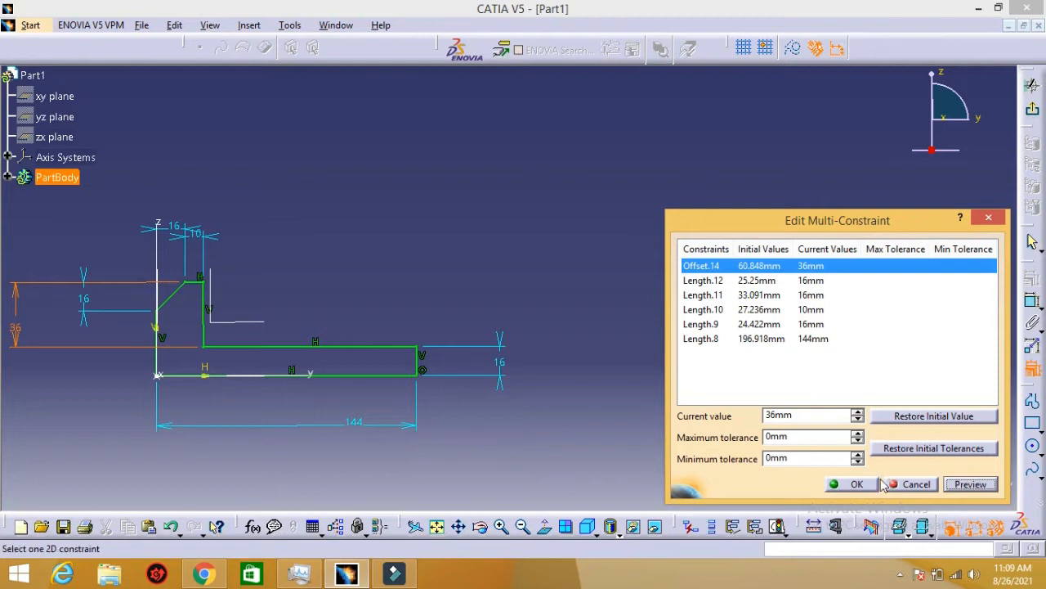
left_click(850, 484)
- Reposition the slab, upright and sloped-edge dimension lines closer to the sketch profile
mouse_move(413, 283)
middle_mouse_down()
mouse_move(694, 248)
mouse_move(616, 241)
mouse_move(630, 180)
middle_mouse_up()
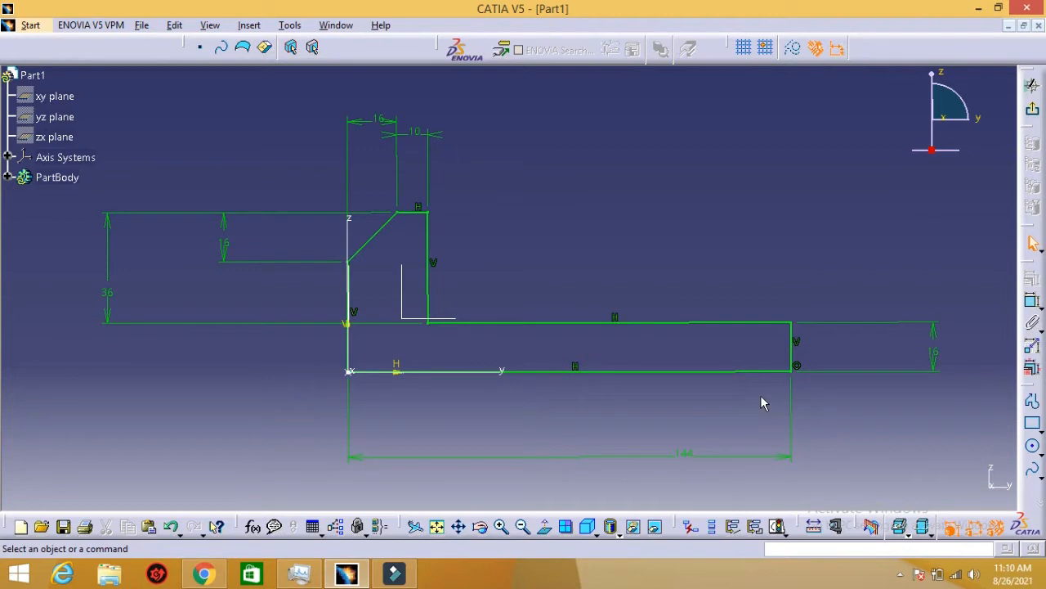
left_click(939, 355)
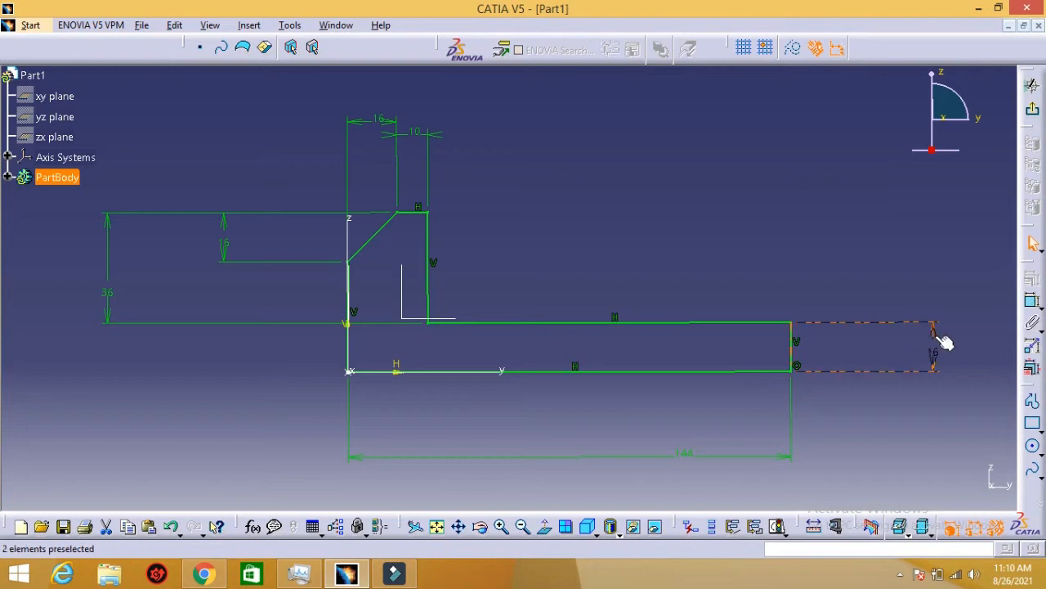
left_click_drag(944, 344, 850, 338)
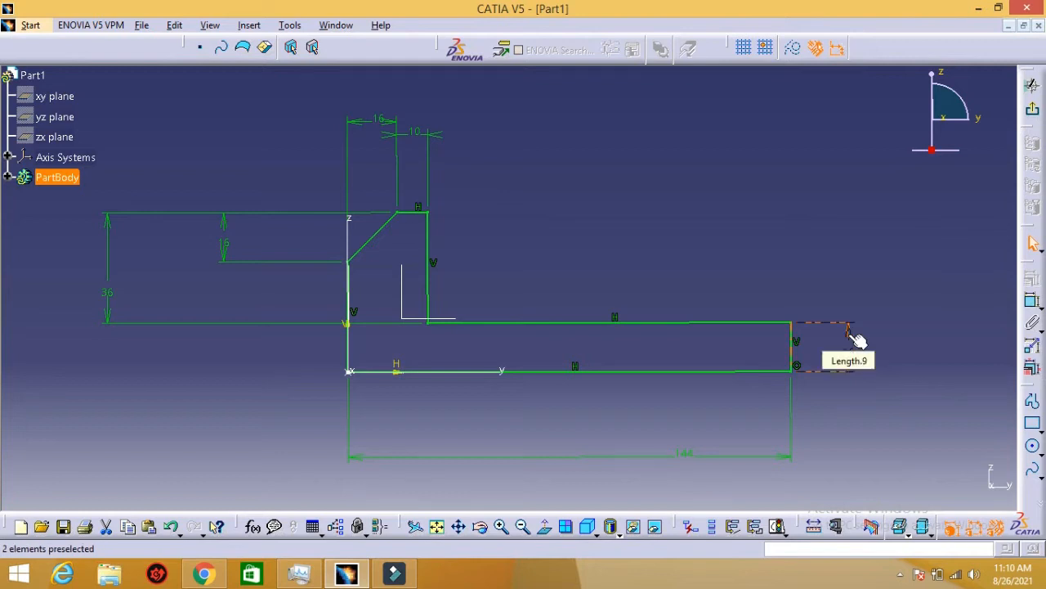
left_click(854, 339)
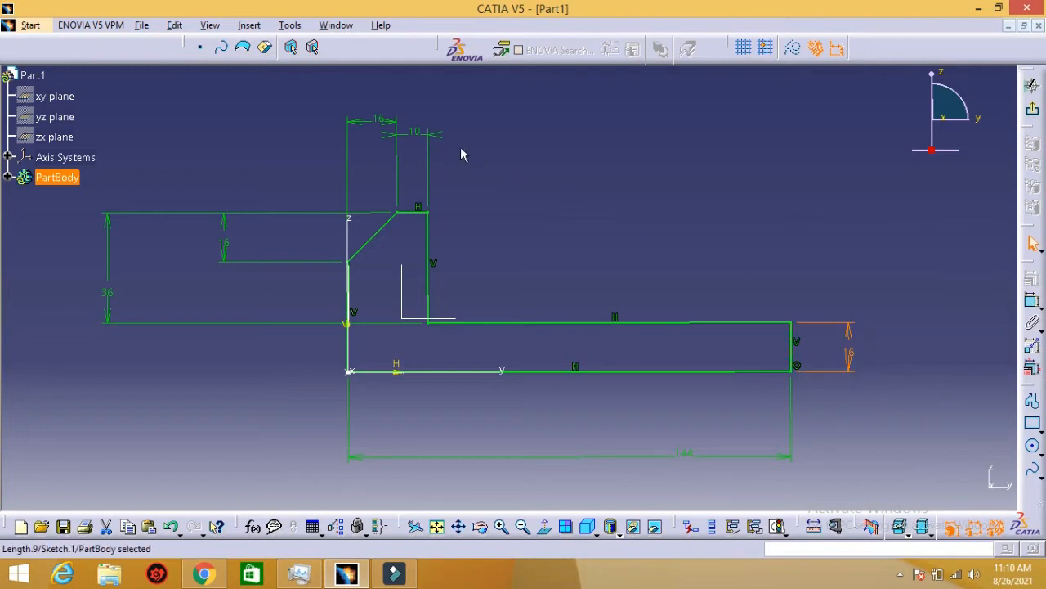
left_click_drag(445, 140, 437, 188)
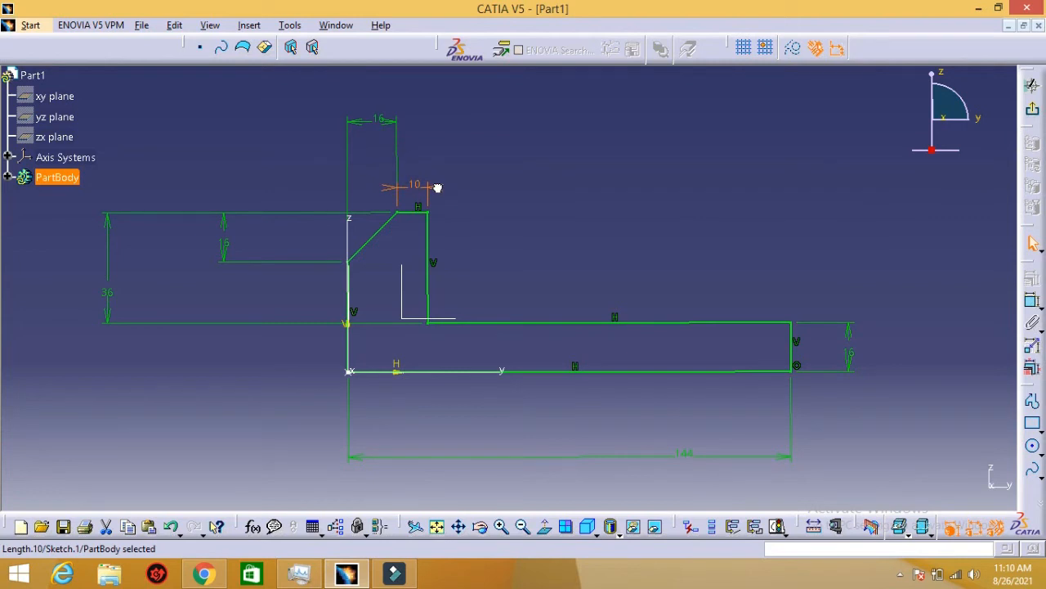
left_click_drag(359, 123, 358, 190)
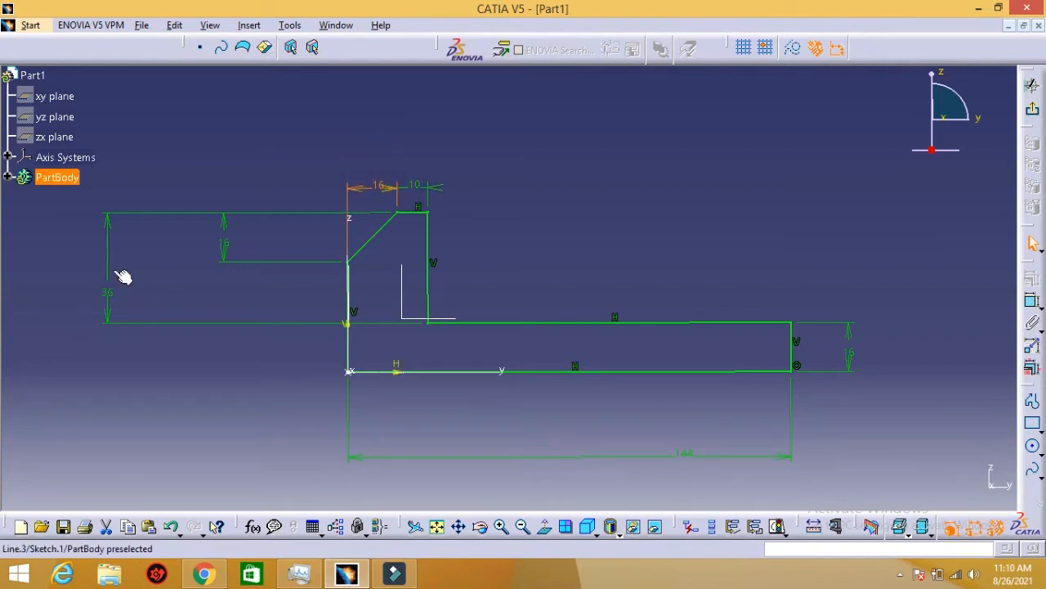
left_click_drag(228, 261, 312, 249)
left_click_drag(107, 264, 291, 262)
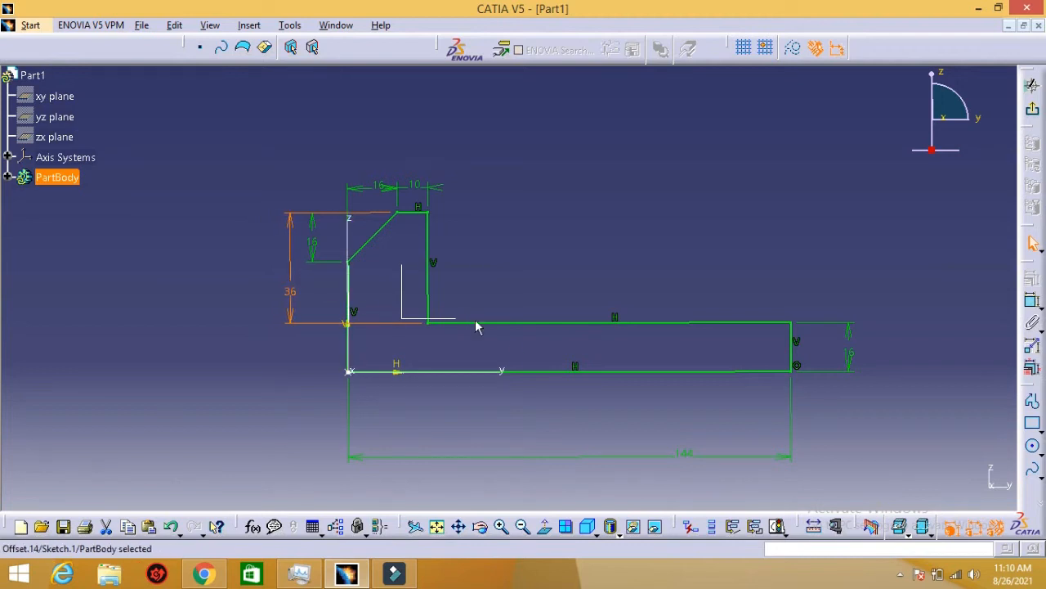
left_click_drag(609, 463, 603, 415)
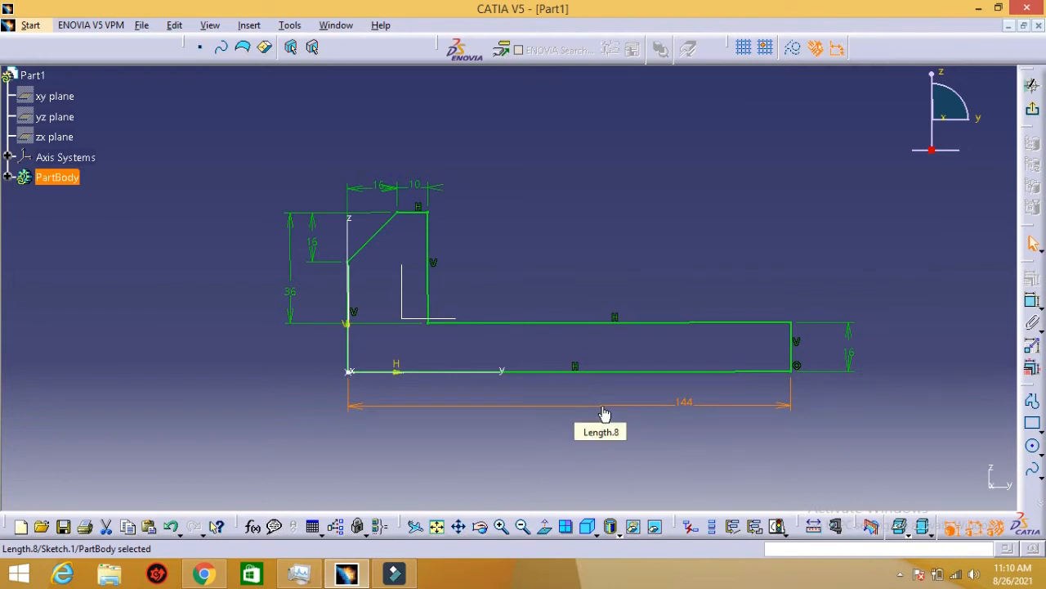
- Switch to the PDF drawing and examine the Figure 1 illustration of the bench vice assembly
left_click(345, 576)
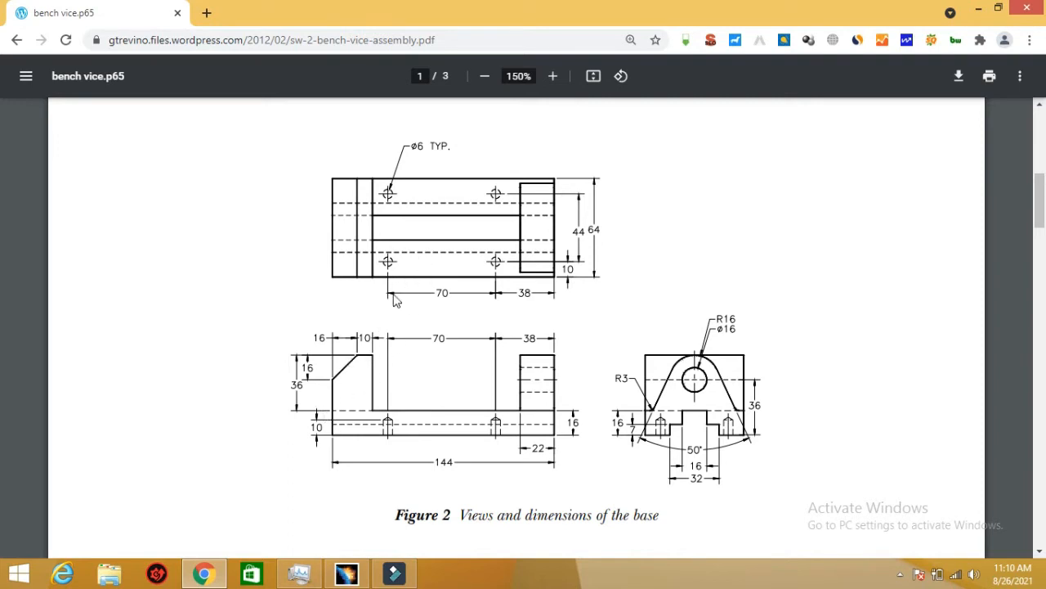
scroll(364, 370, "up", 5)
scroll(363, 370, "up", 1)
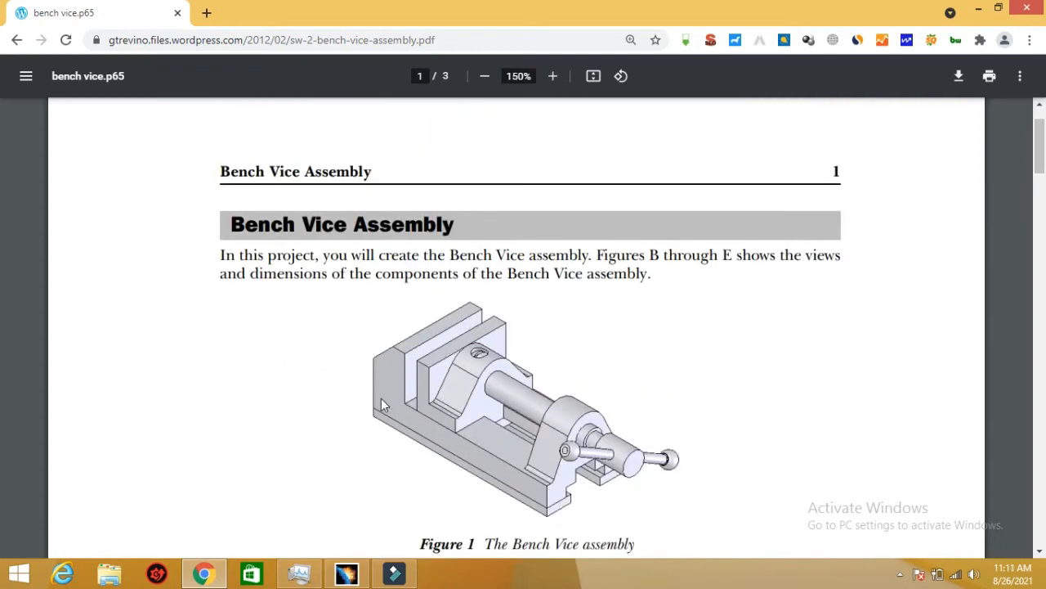
- Switch back to CATIA, exit the side-profile sketch and start a Pad on it, checking the available first-limit types
left_click(346, 575)
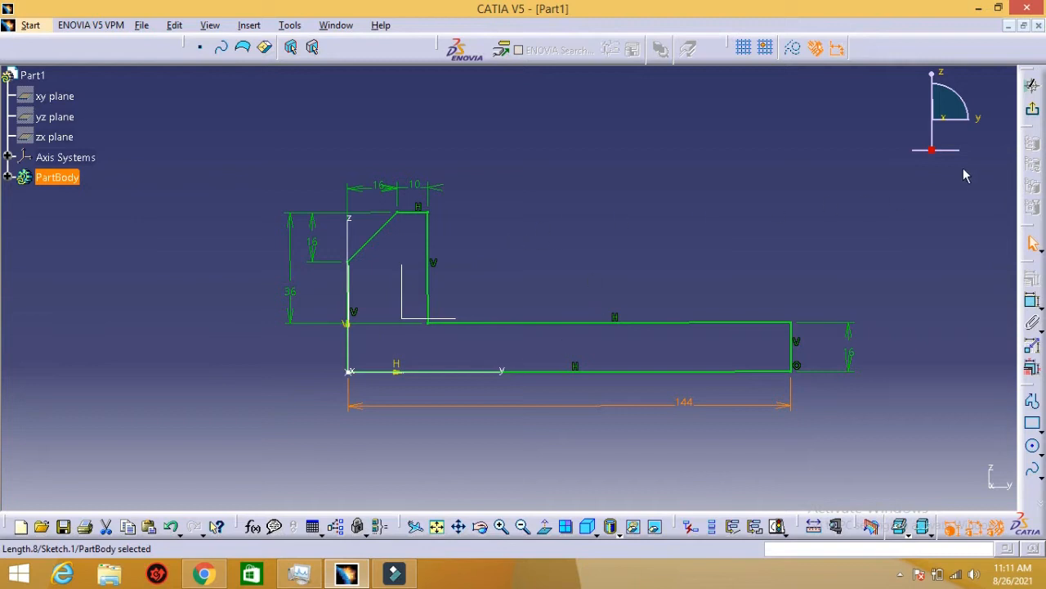
left_click(1034, 113)
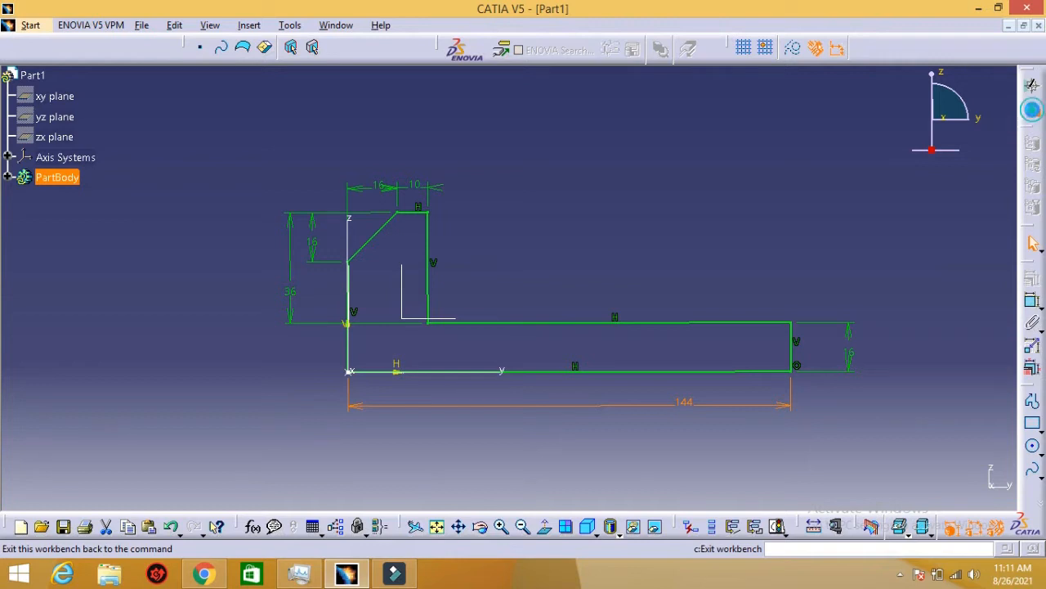
left_click(463, 290)
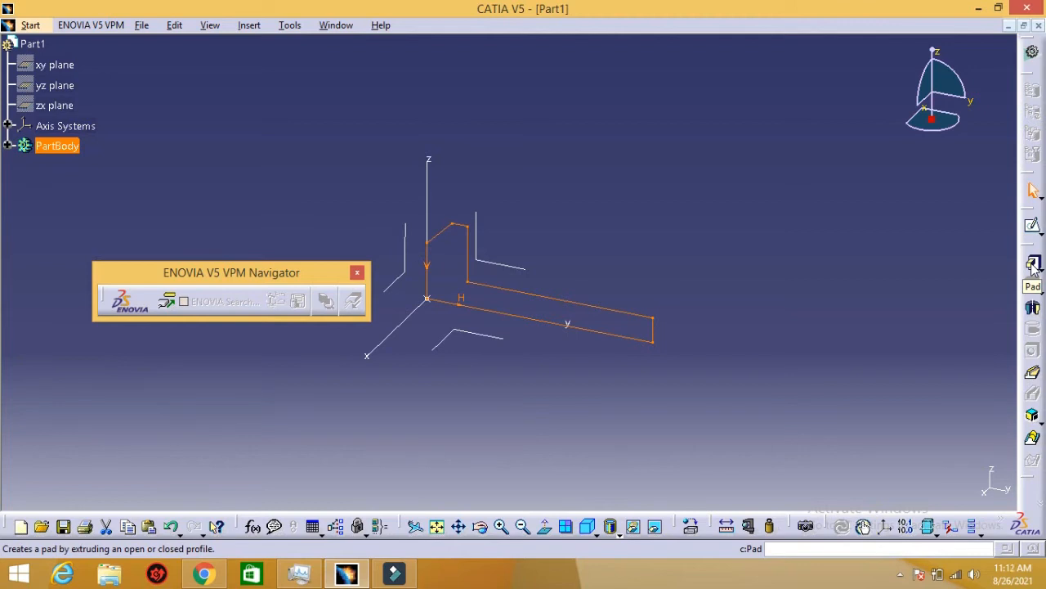
left_click(1033, 266)
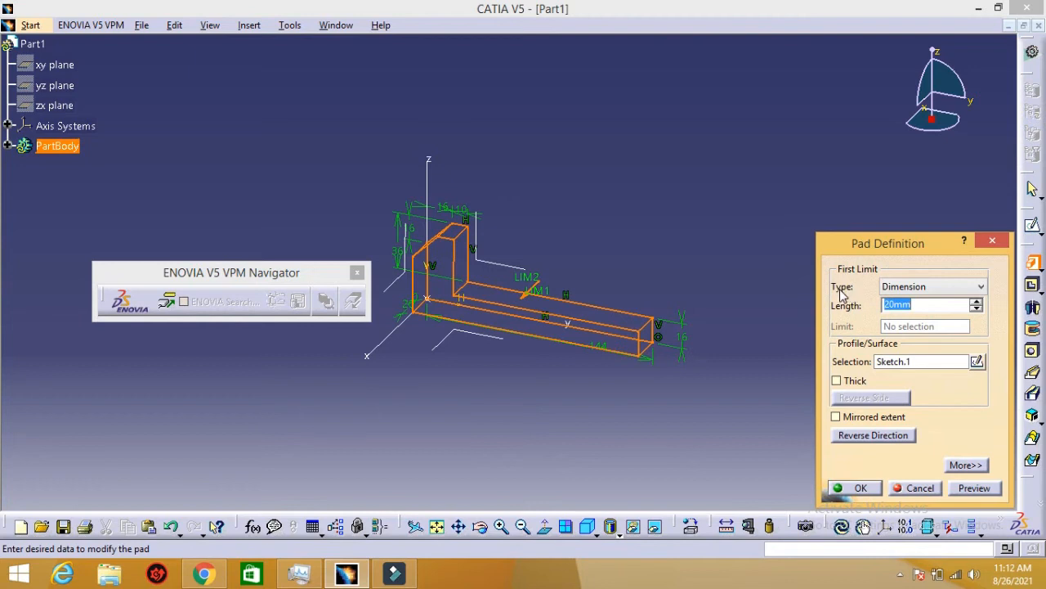
left_click(912, 291)
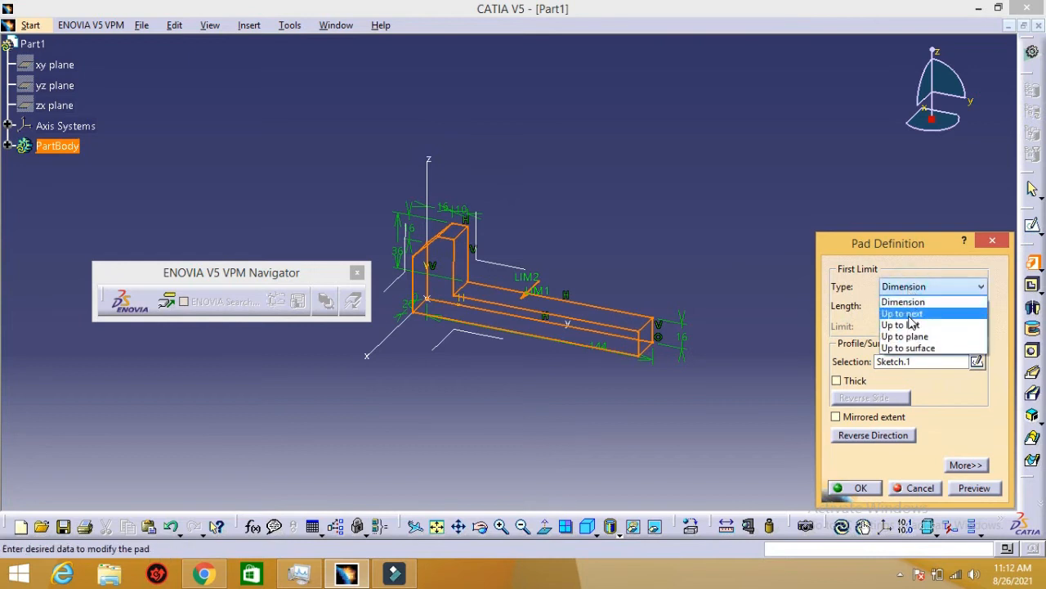
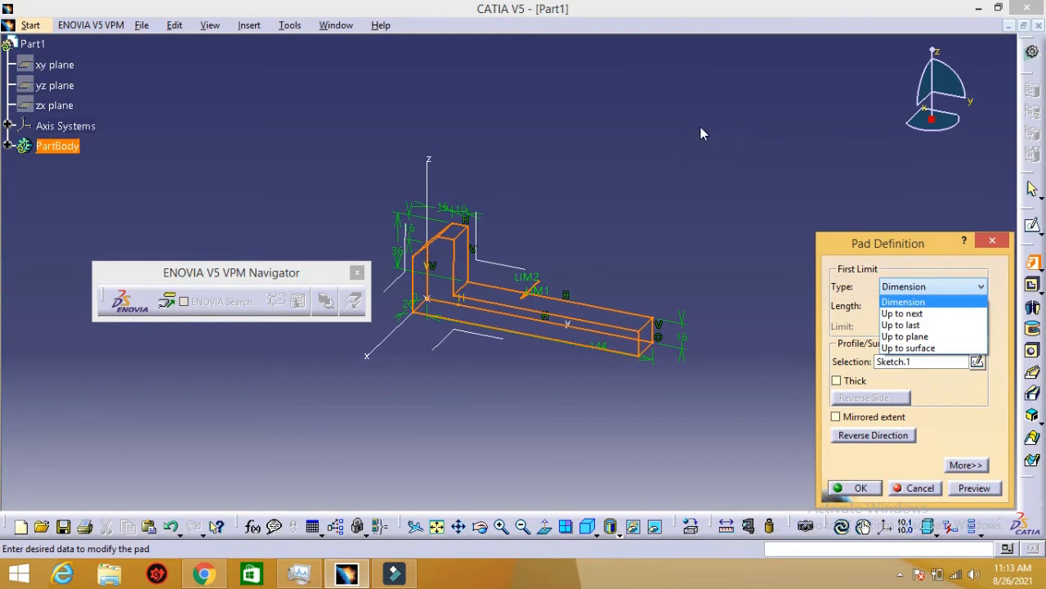
- Flip the pad's direction arrow back and forth to try both extrusion directions
left_click(532, 295)
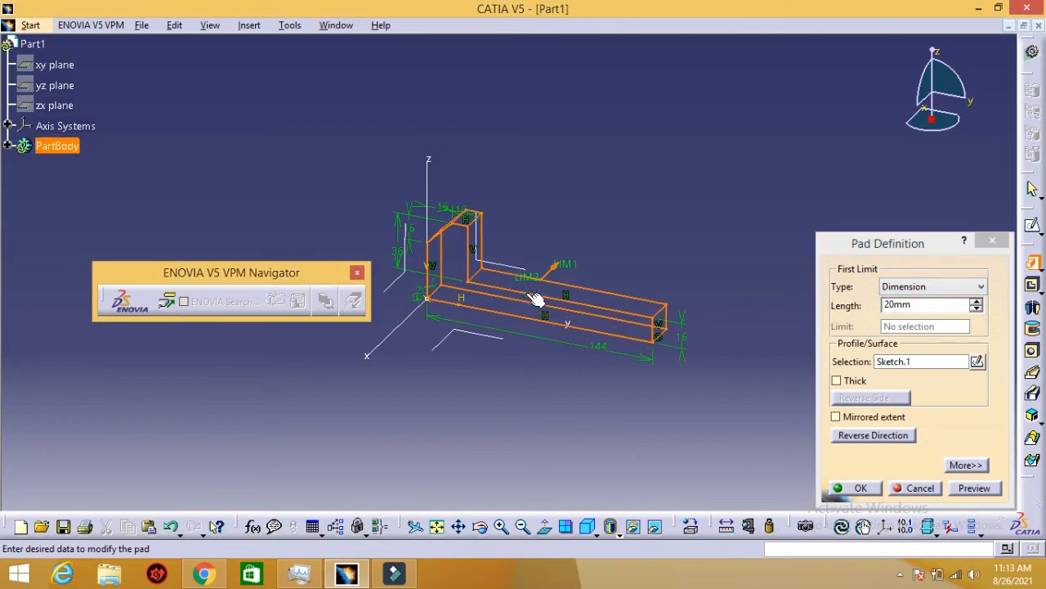
left_click(559, 267)
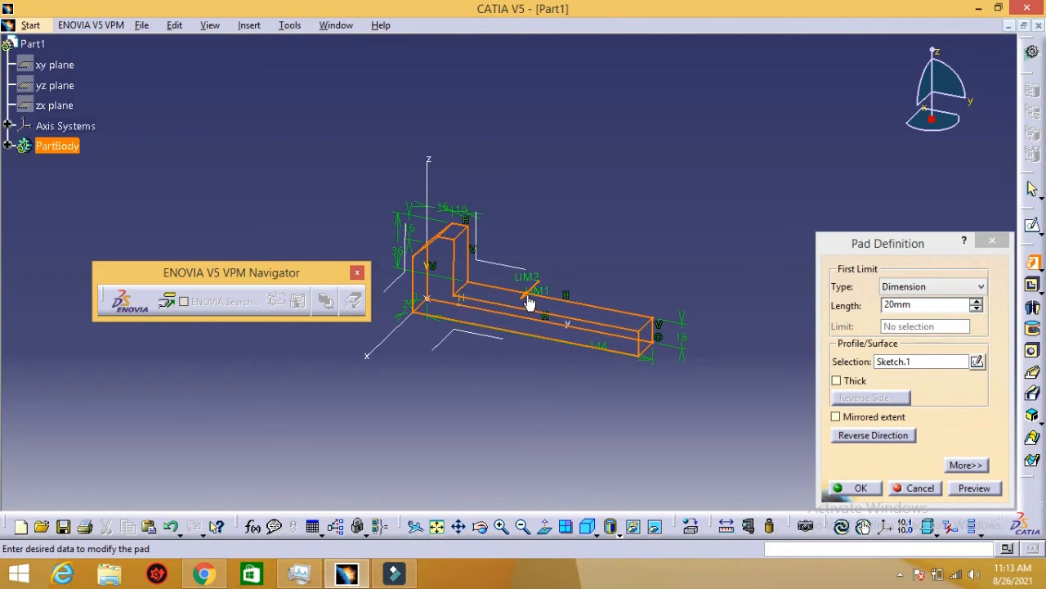
left_click(528, 301)
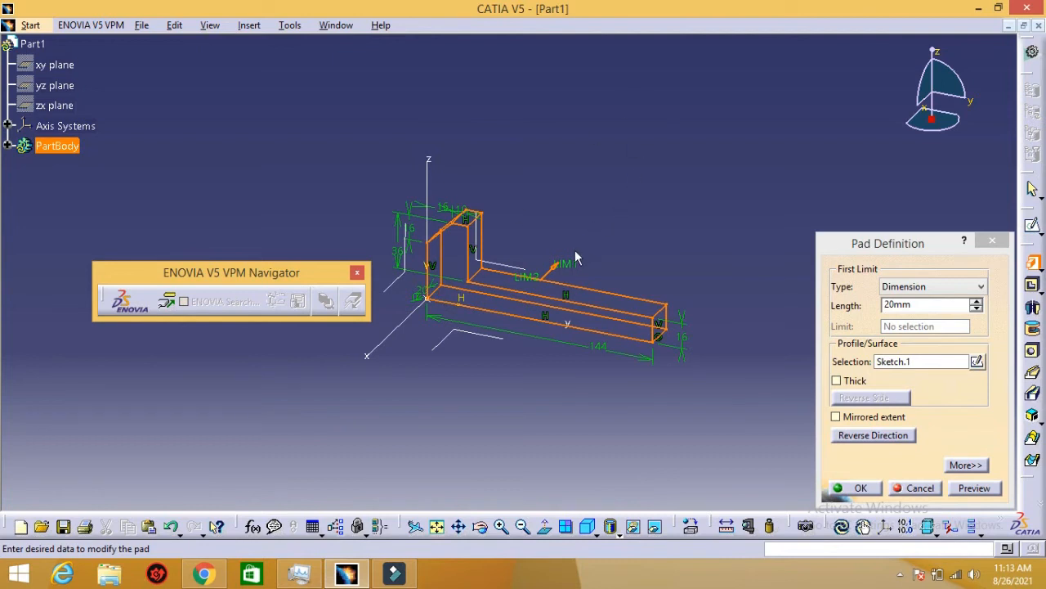
left_click(564, 272)
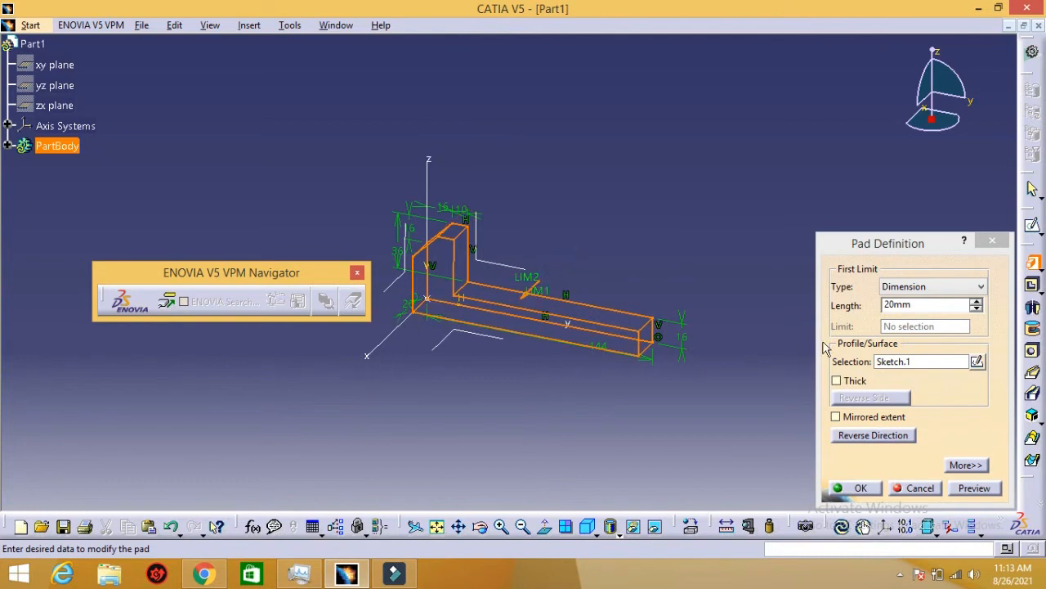
- Increase the pad's length to 158 mm and try the first-limit handle on the preview
left_click(976, 300)
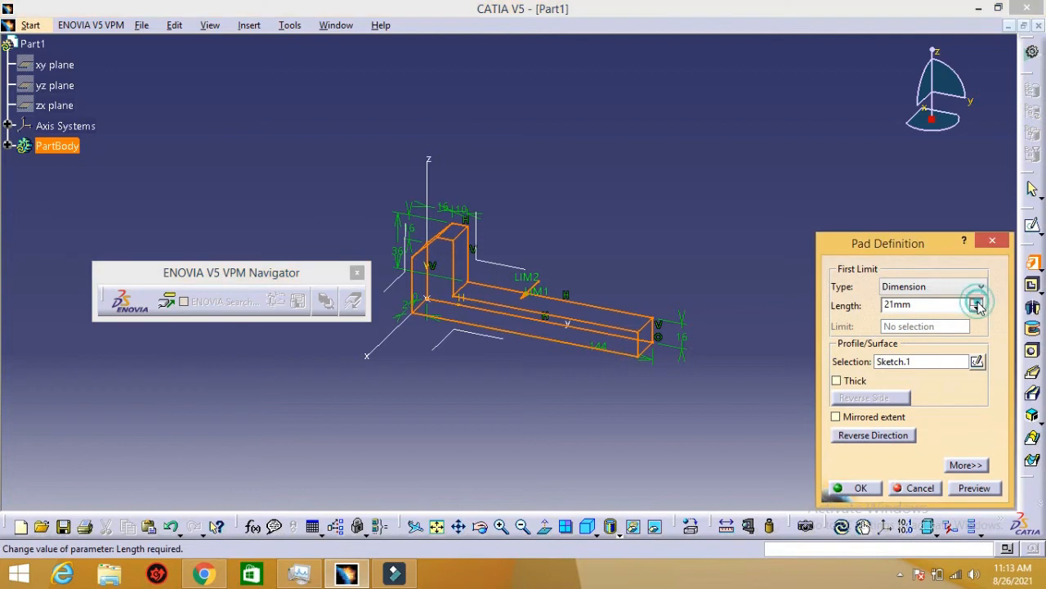
left_click_drag(976, 302, 976, 302)
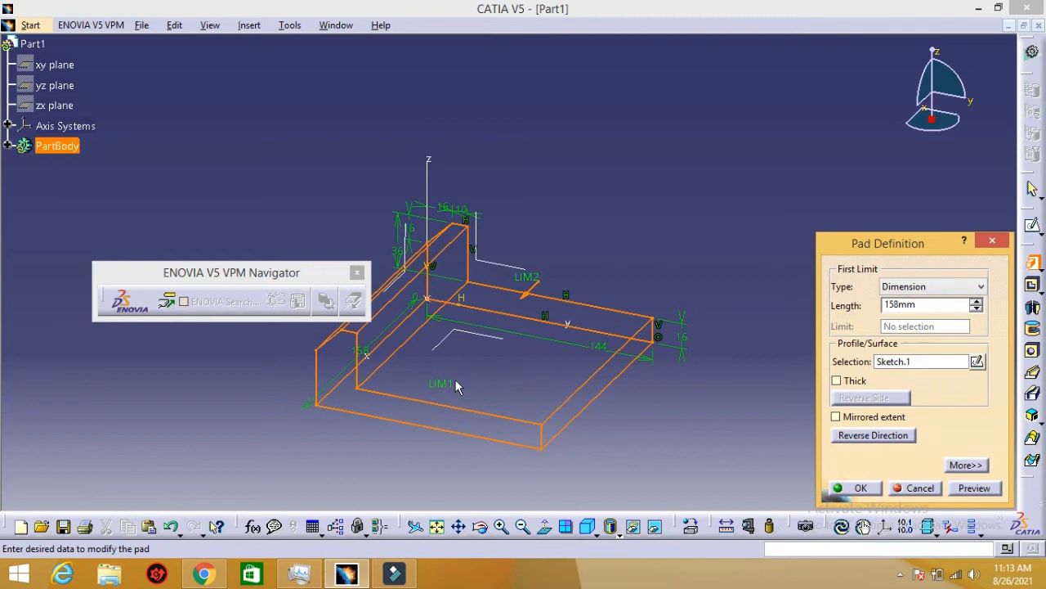
left_click(437, 393)
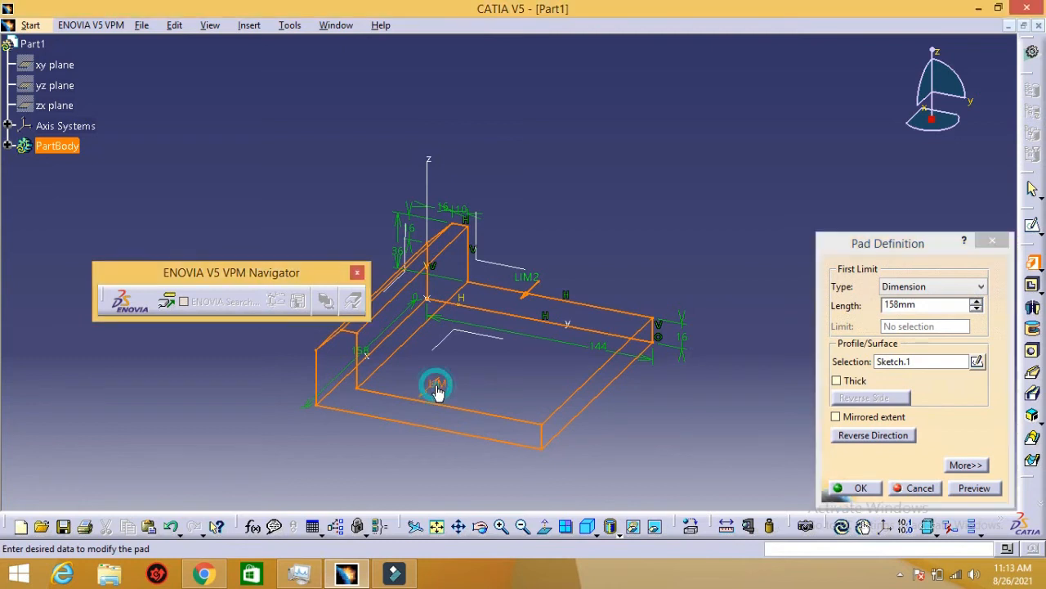
left_click(433, 395)
- Toggle the pad's extrusion direction repeatedly, leaving it reversed so that it extends toward negative x
left_click(881, 435)
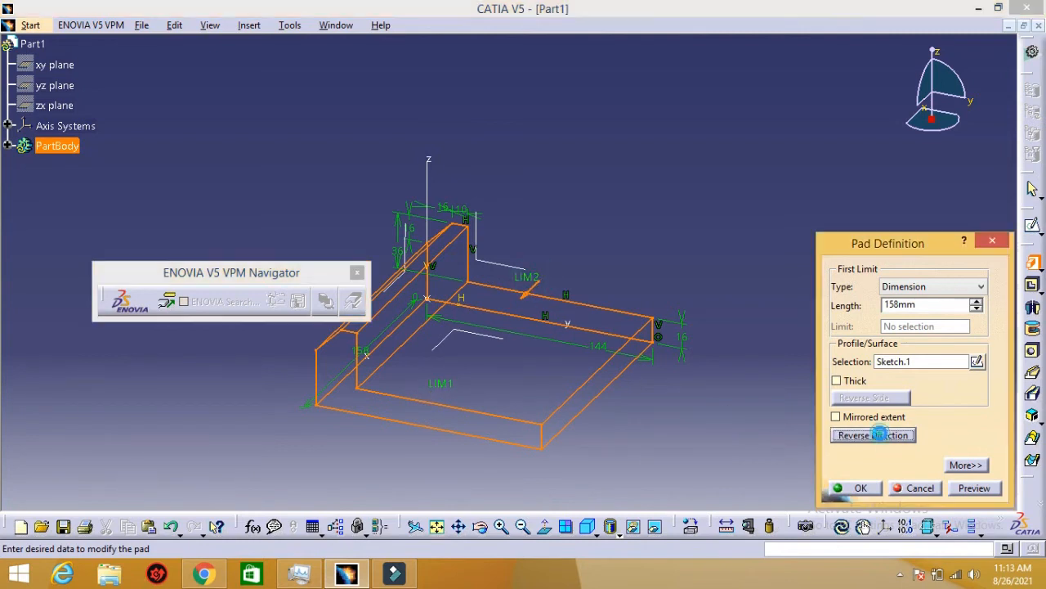
left_click(879, 436)
left_click(879, 435)
left_click(879, 436)
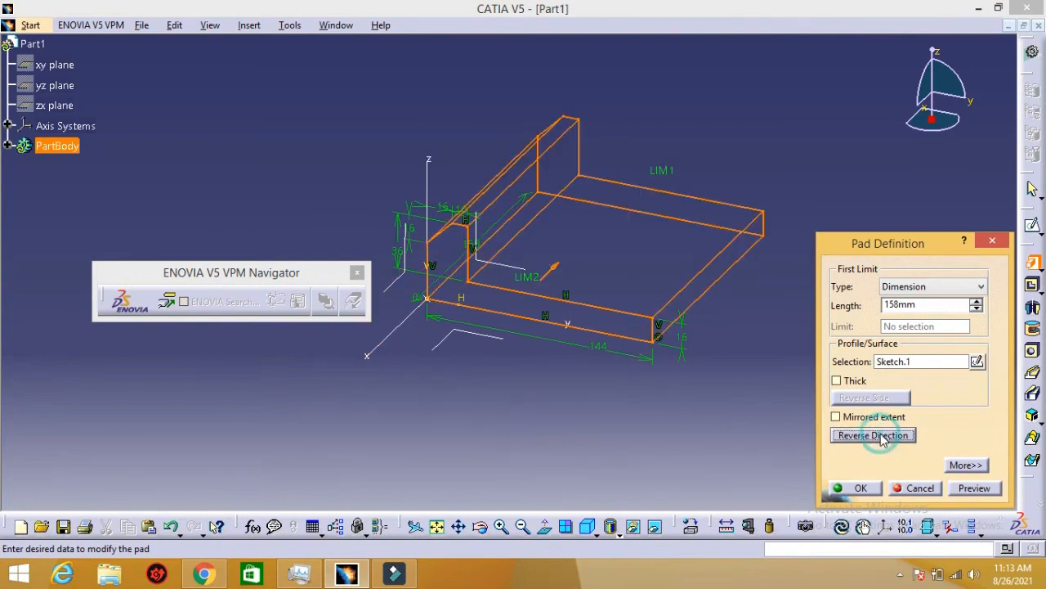
left_click(880, 436)
left_click(880, 436)
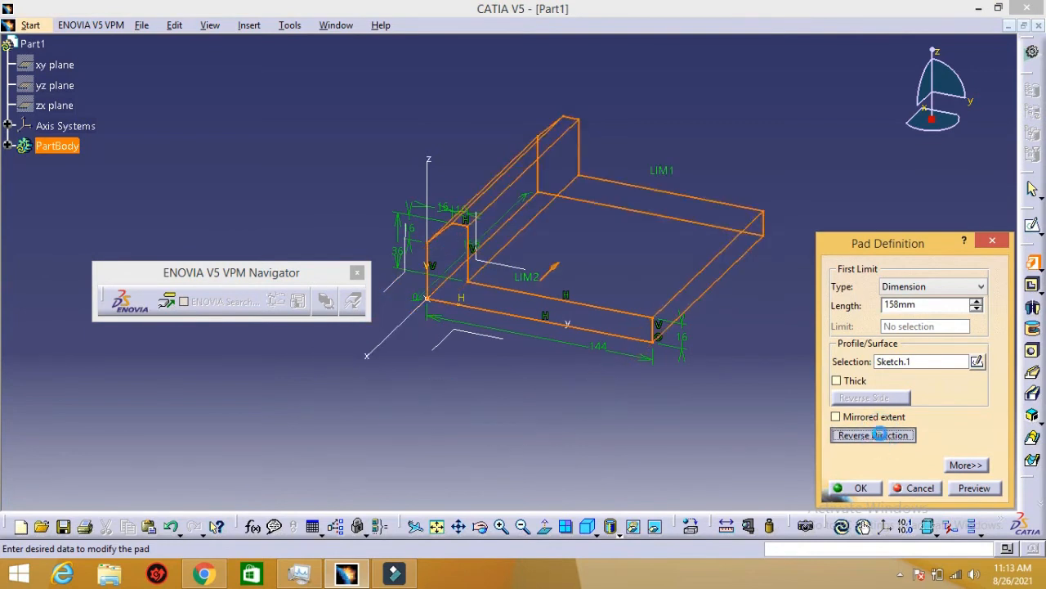
left_click(880, 436)
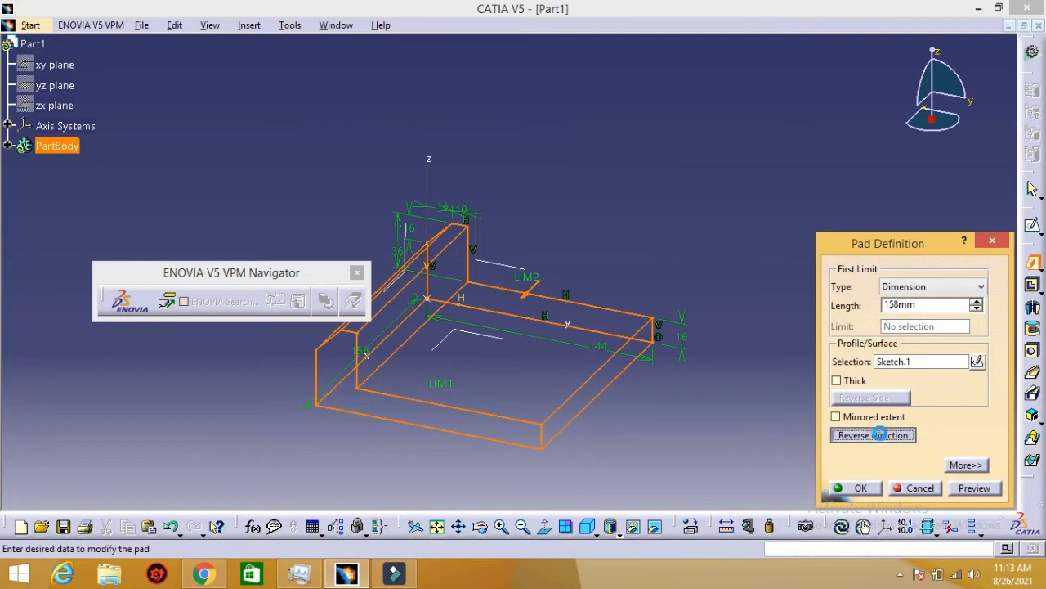
left_click(880, 436)
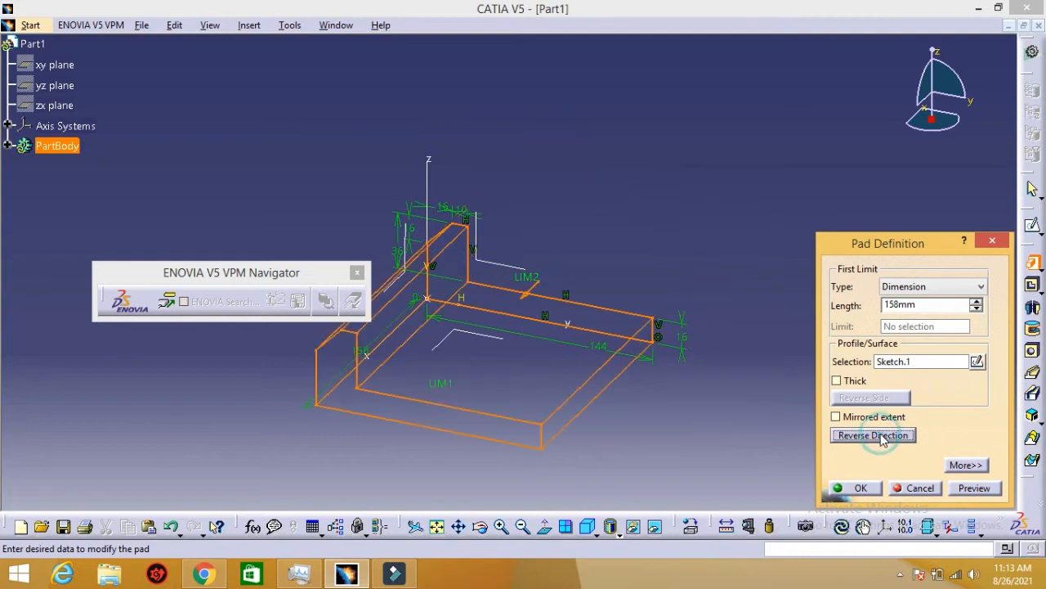
left_click(881, 436)
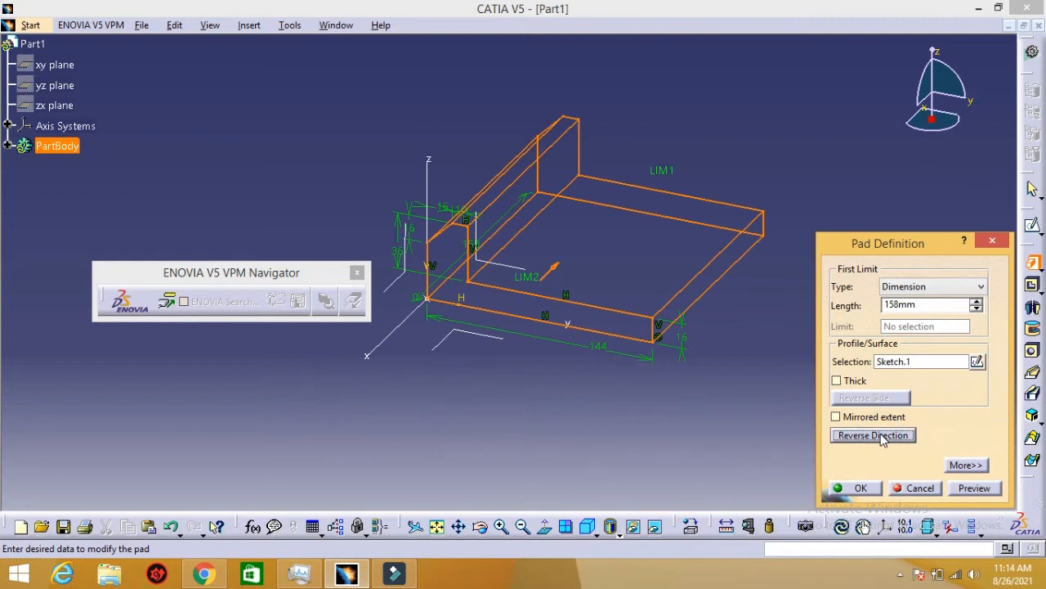
- Enable mirrored extent for the pad so it extends equally to both sides of the sketch plane
left_click(836, 418)
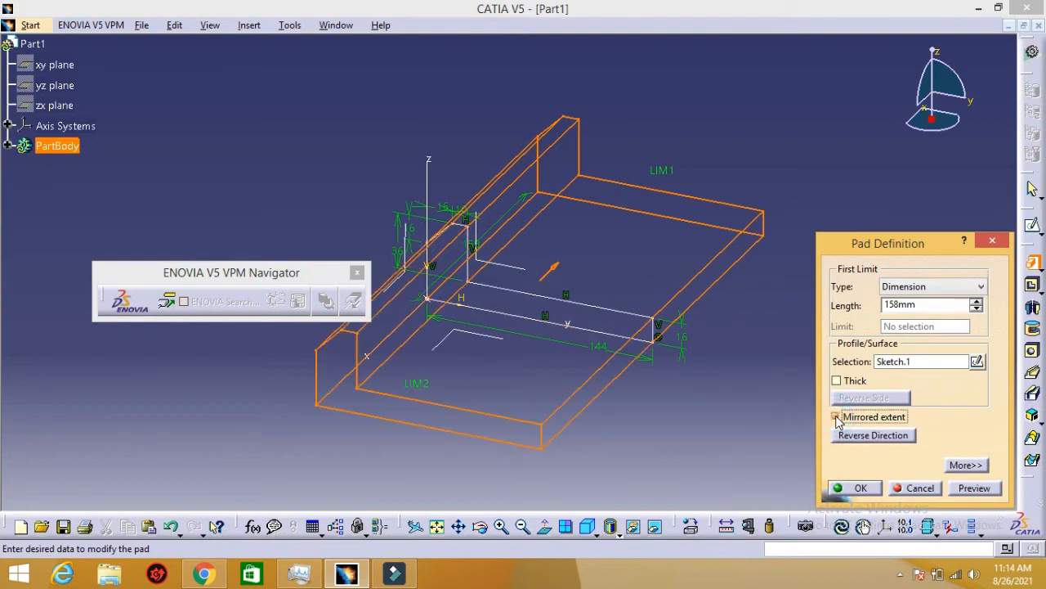
left_click(836, 417)
left_click(837, 417)
left_click(836, 417)
left_click(836, 417)
- Check the base width in Figure 2 of the PDF drawing and set the mirrored pad's length to 32 mm
left_click(217, 570)
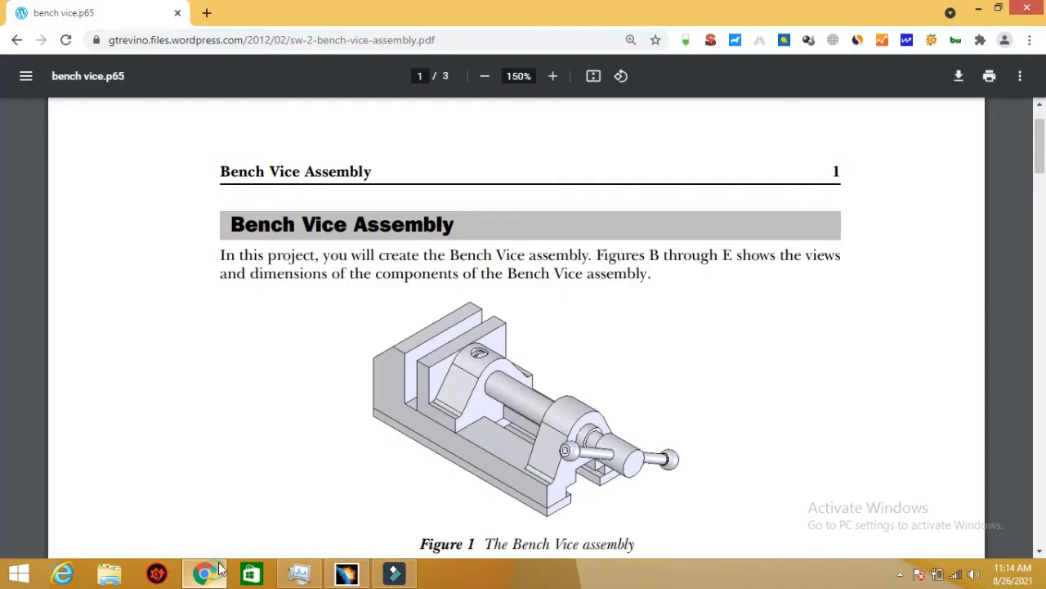
scroll(523, 437, "down", 5)
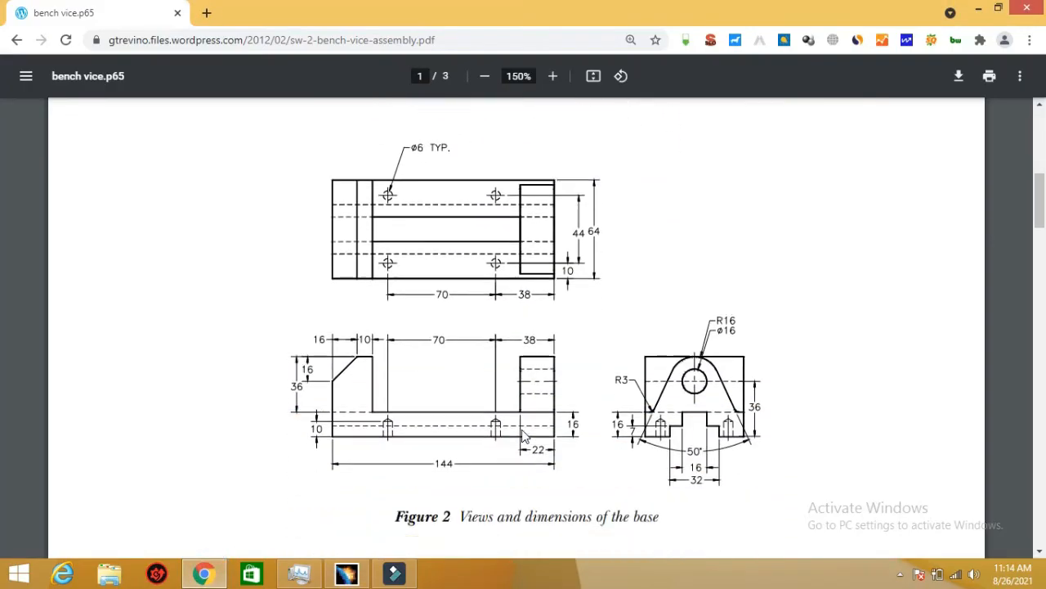
scroll(499, 421, "down", 1)
scroll(474, 404, "up", 1)
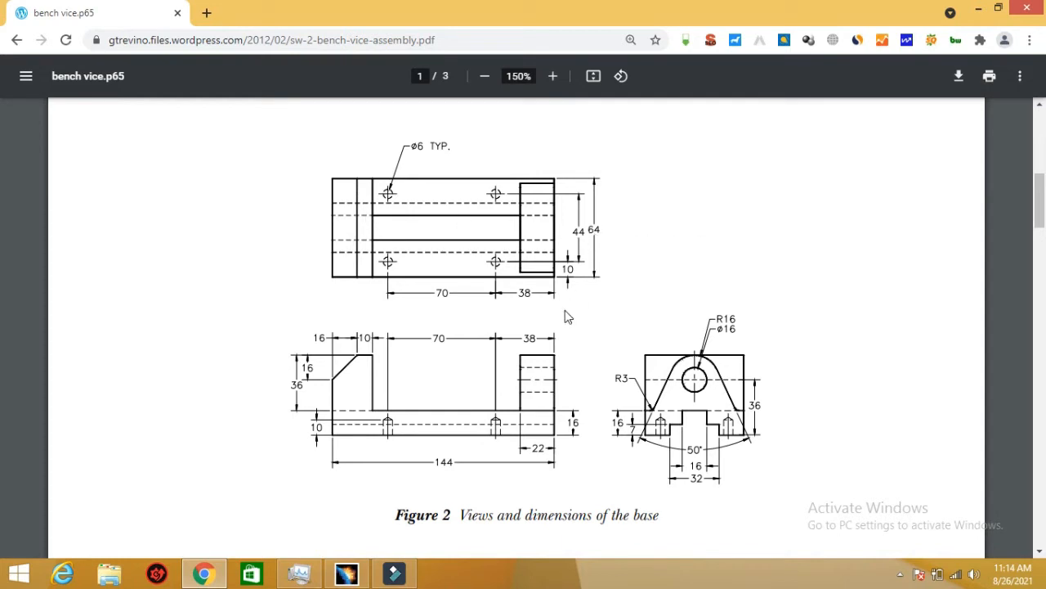
left_click(360, 578)
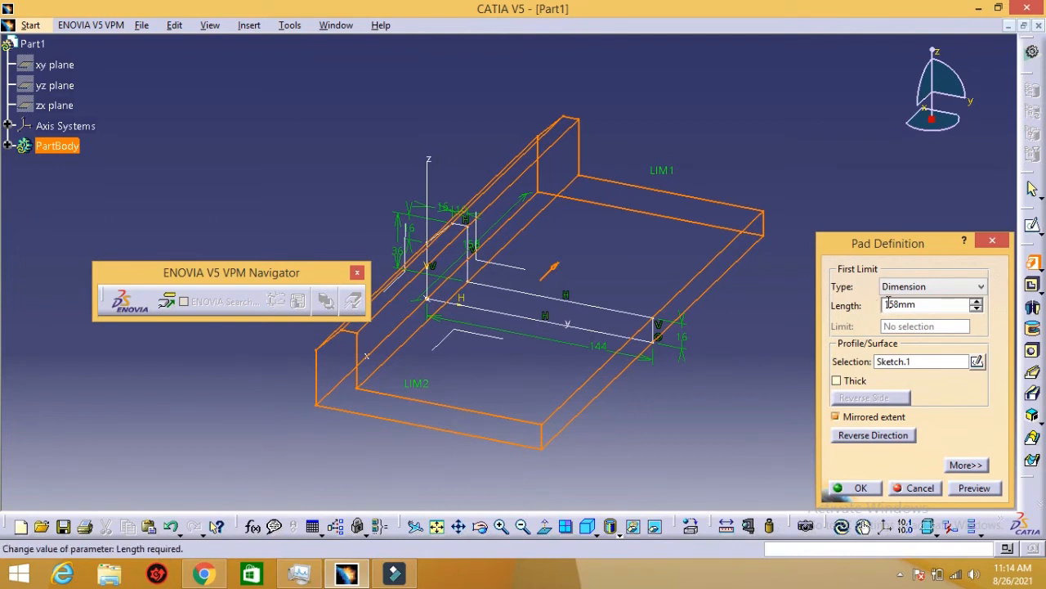
double_click(924, 305)
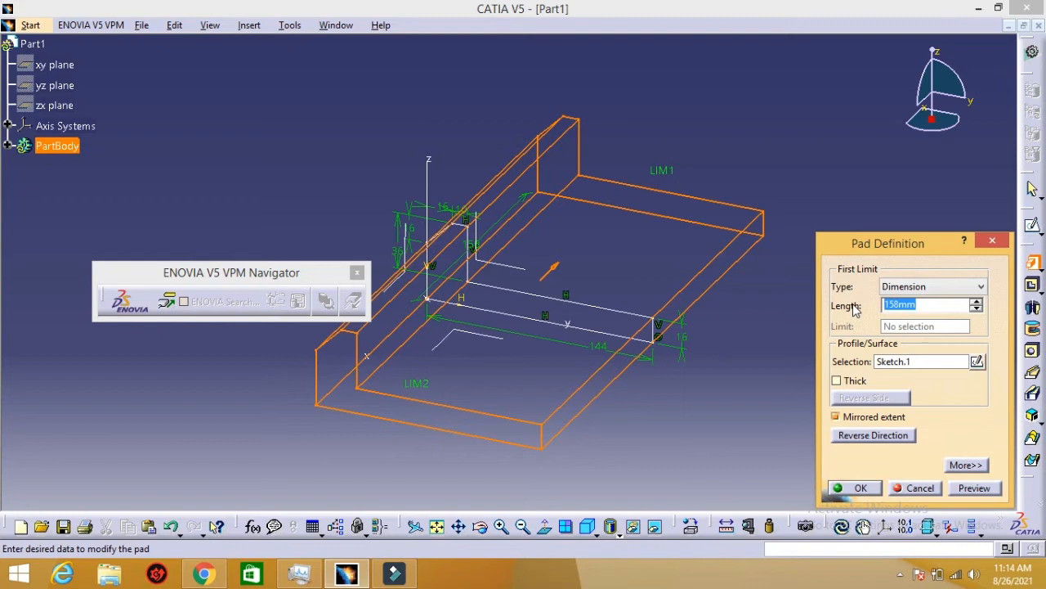
type("6")
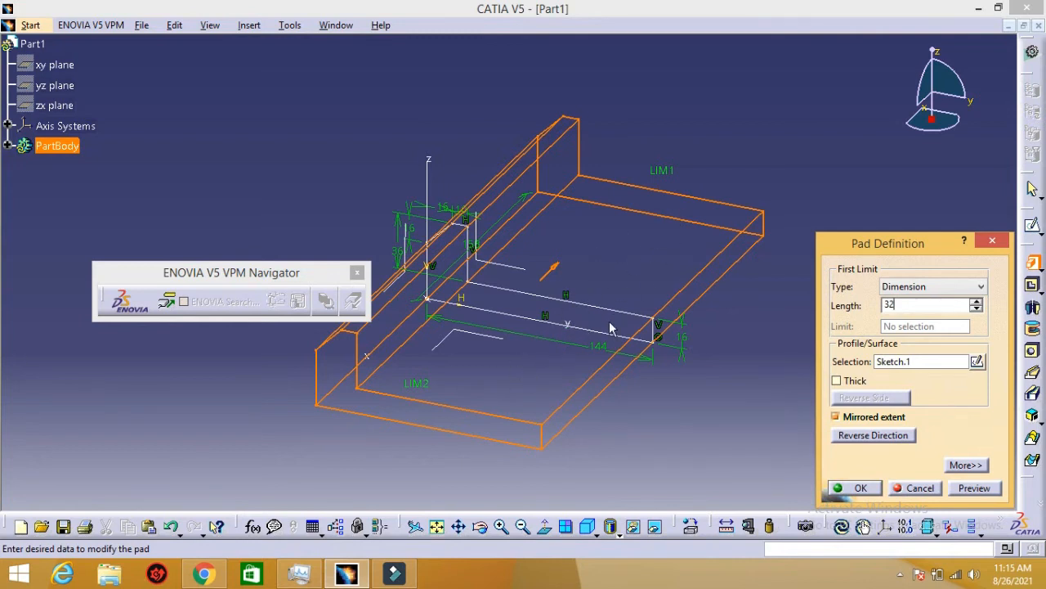
- Recheck the PDF drawing, preview and confirm the mirrored pad of the base profile, and clear the selection
left_click(201, 575)
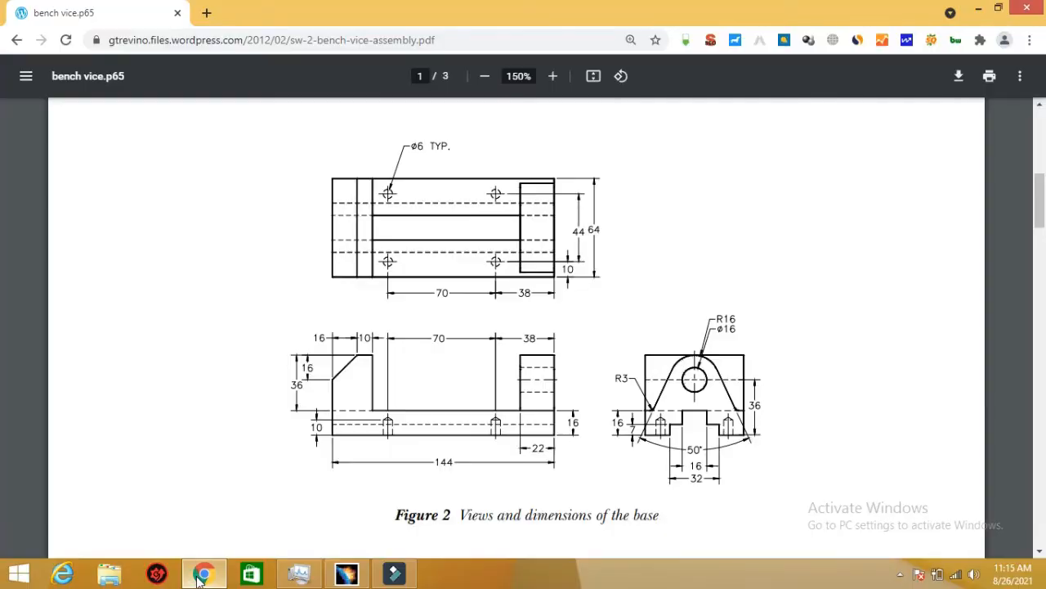
left_click(201, 575)
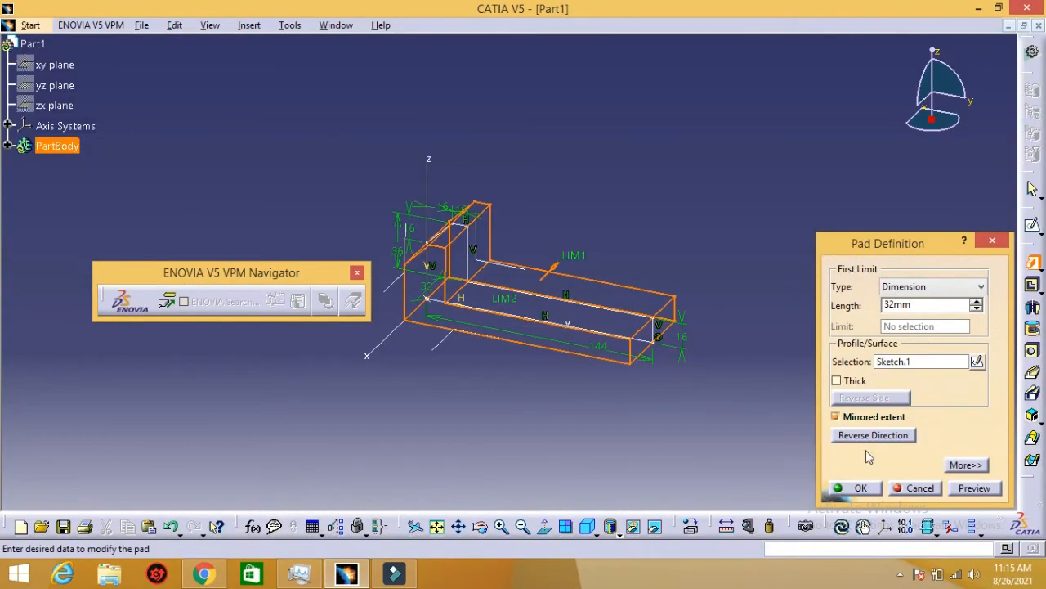
left_click(967, 489)
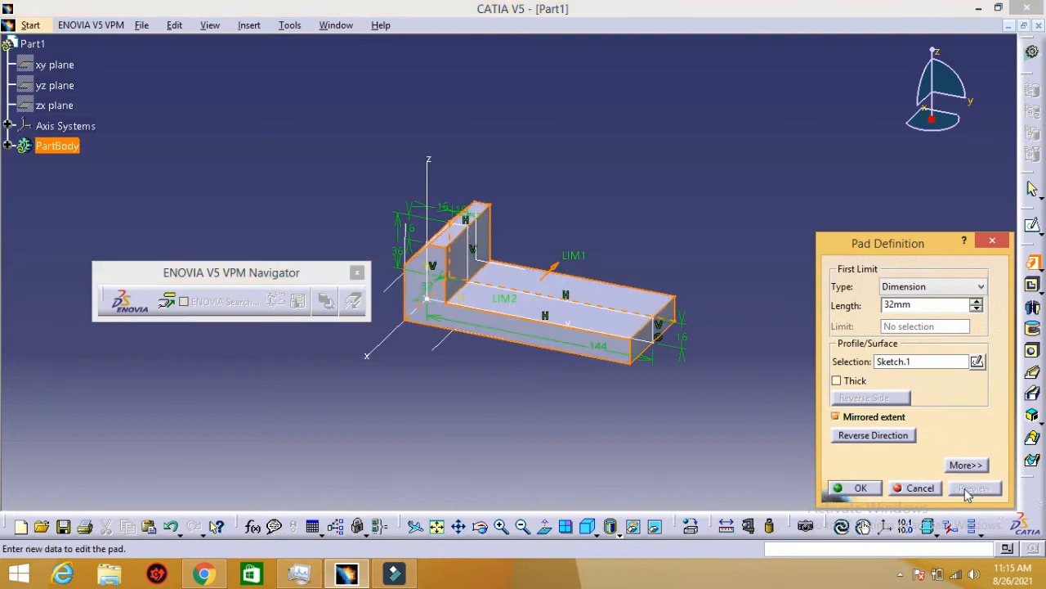
left_click(858, 488)
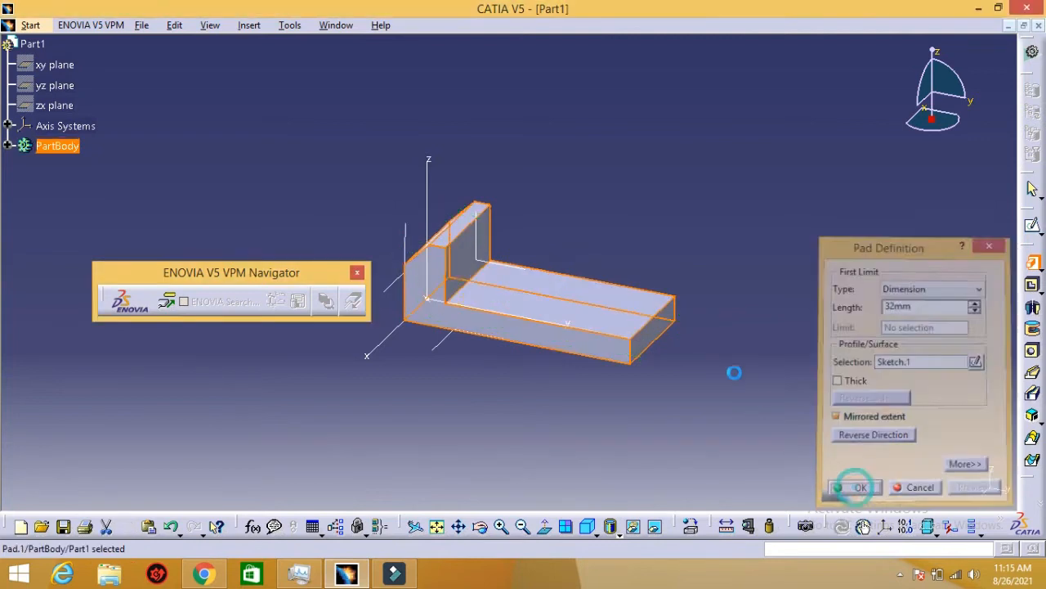
left_click(717, 286)
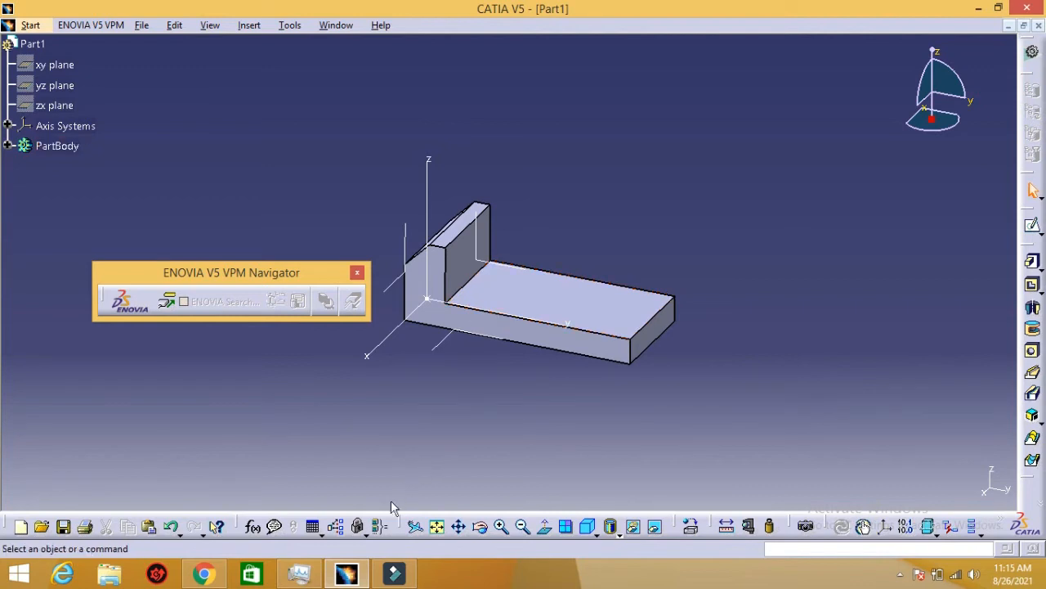
- Switch to the PDF, examine the base's stepped slot in Figure 2 and the Figure 1 assembly, and return to CATIA
mouse_move(346, 576)
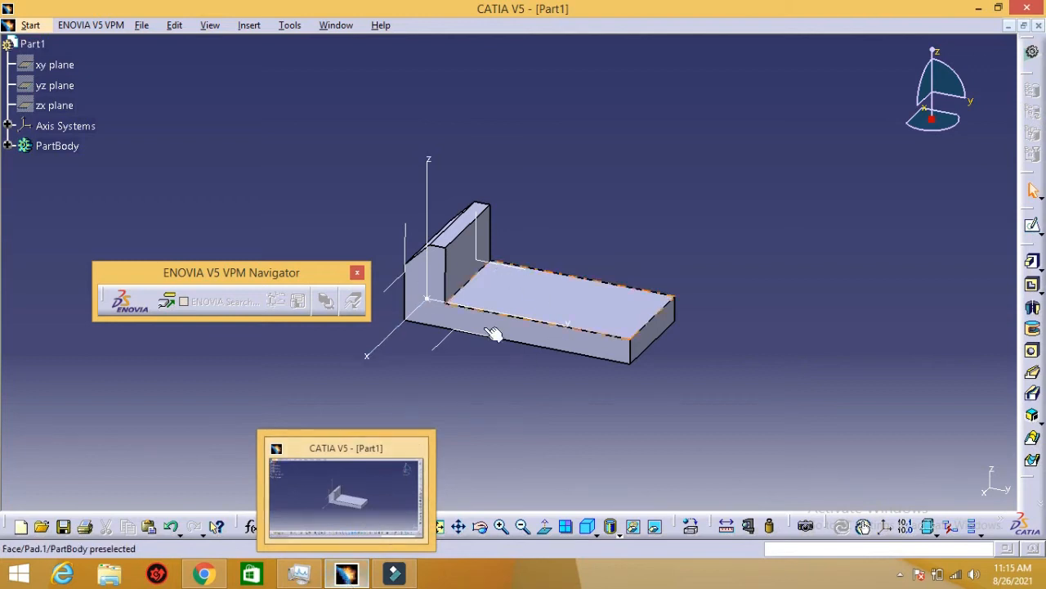
left_click(205, 576)
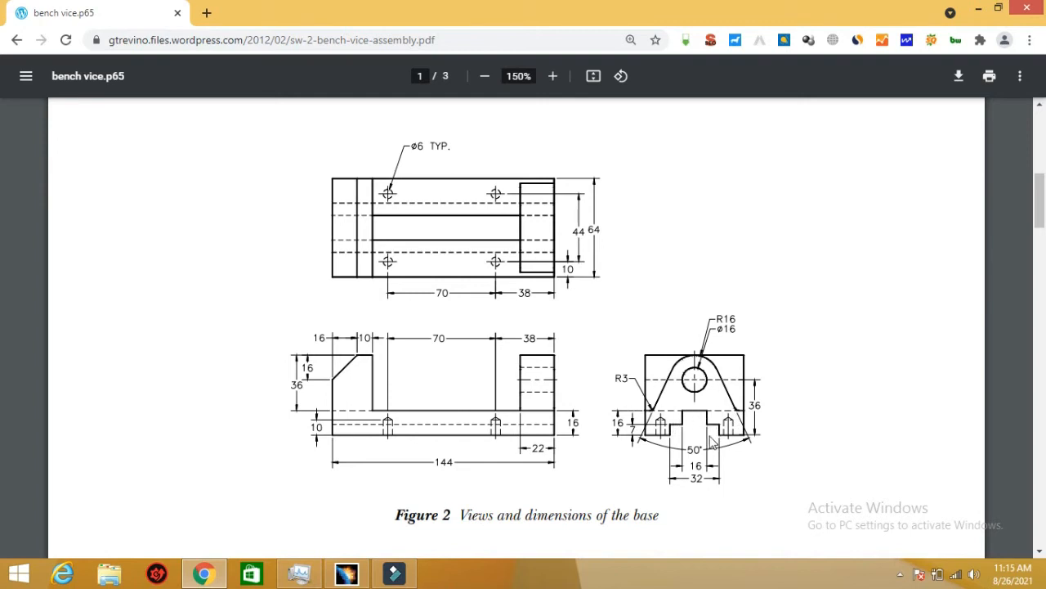
scroll(700, 431, "up", 4)
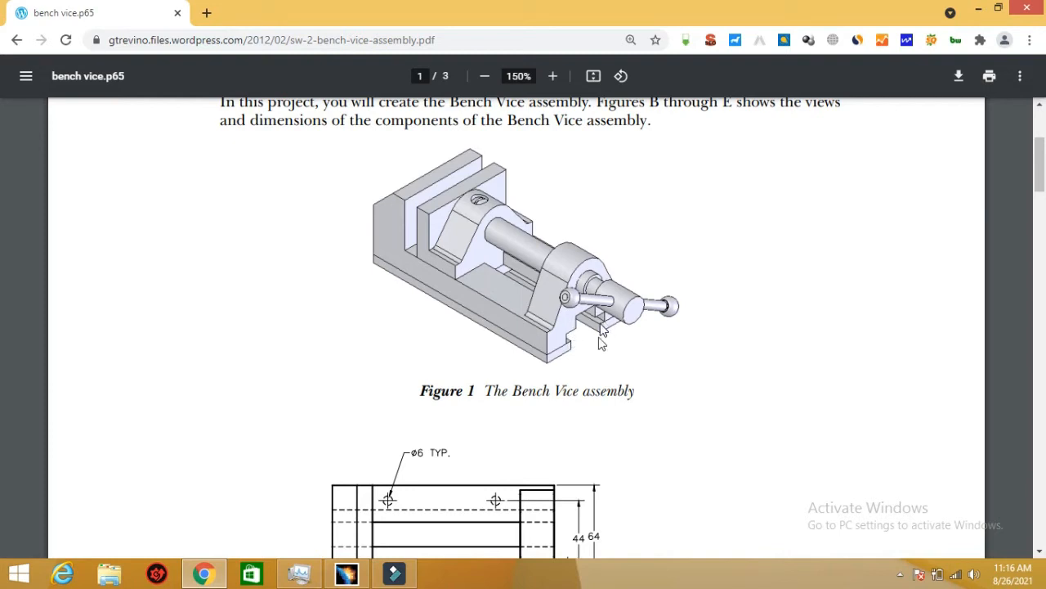
left_click(364, 578)
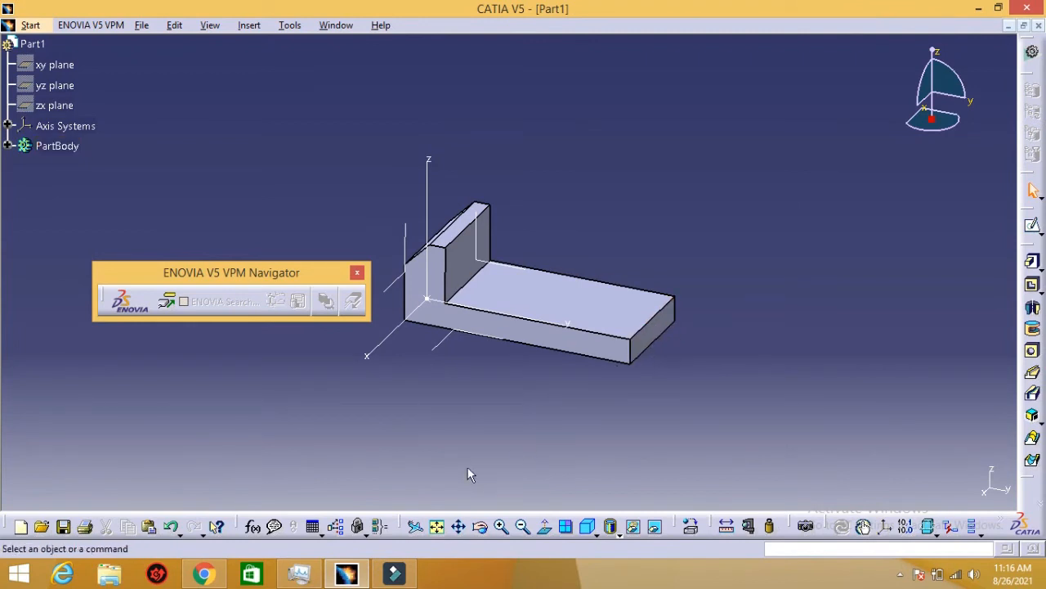
- Switch to the PDF, compare the rounded end support in Figure 1 with its Figure 2 views, and return to CATIA
left_click(347, 573)
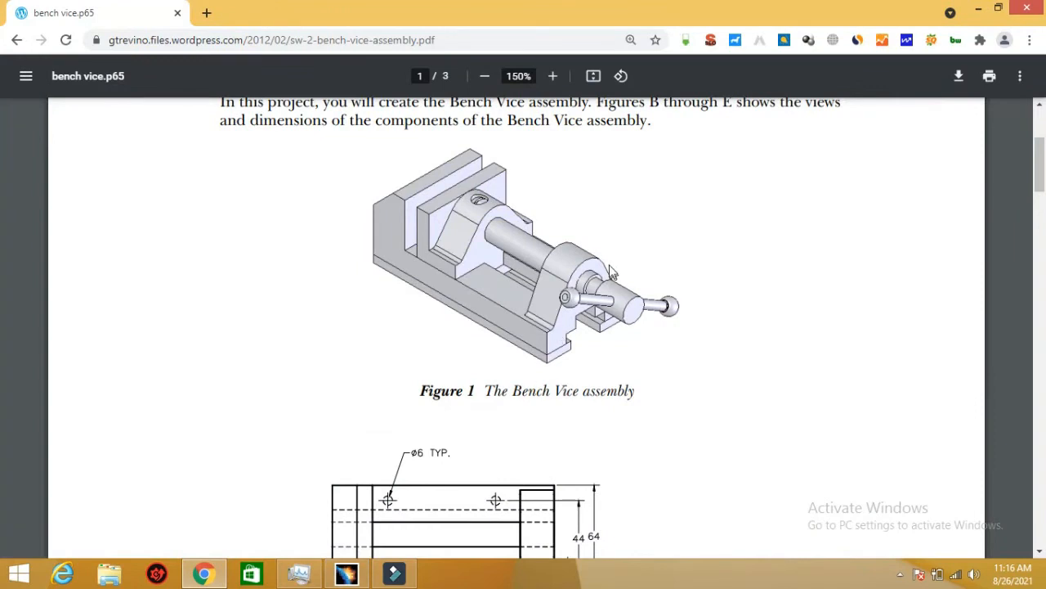
scroll(554, 333, "down", 3)
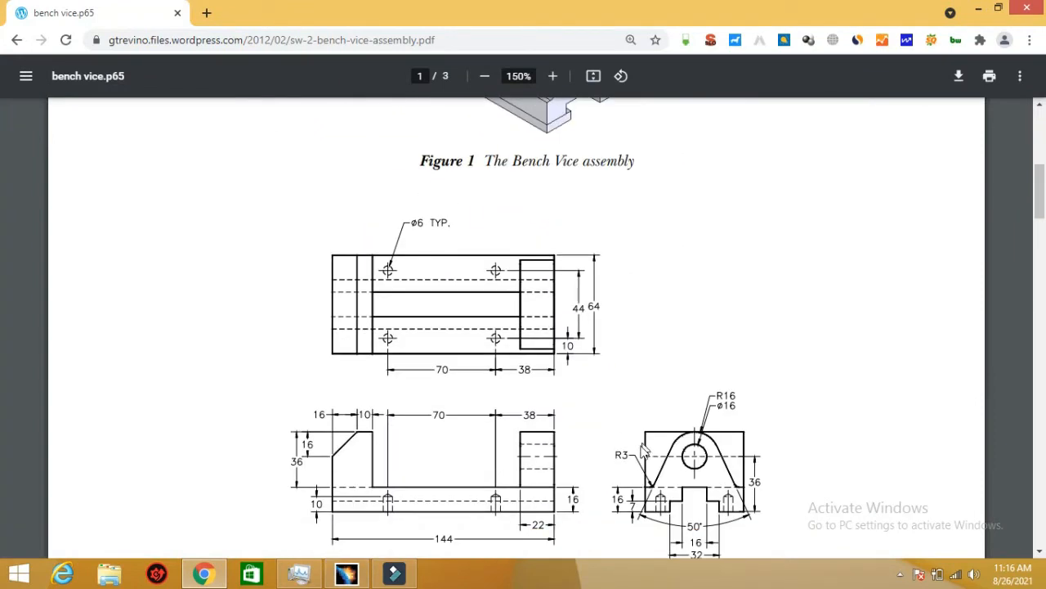
left_click(347, 573)
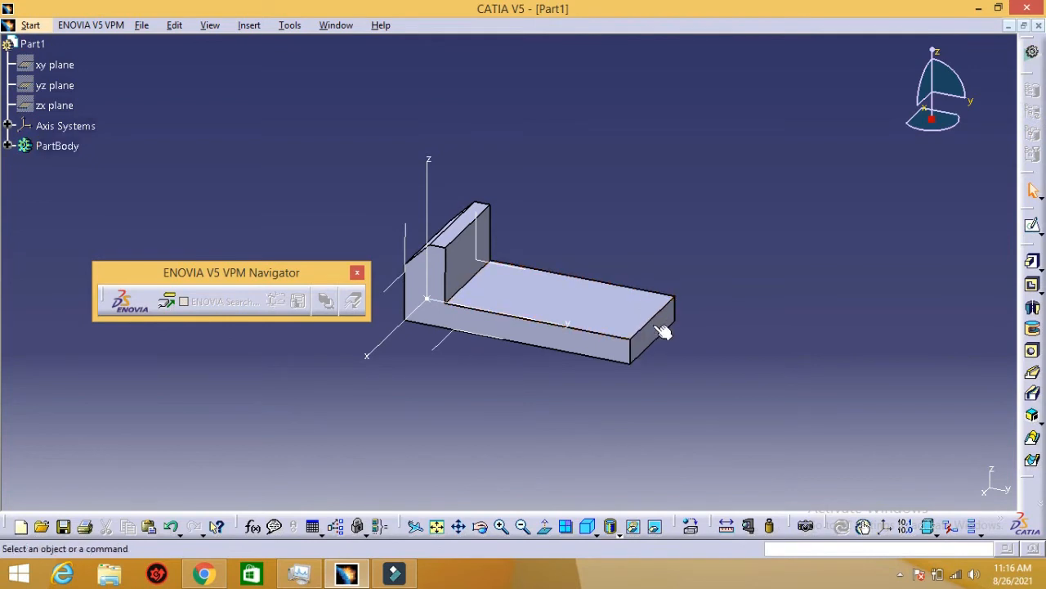
left_click(203, 574)
scroll(671, 428, "up", 3)
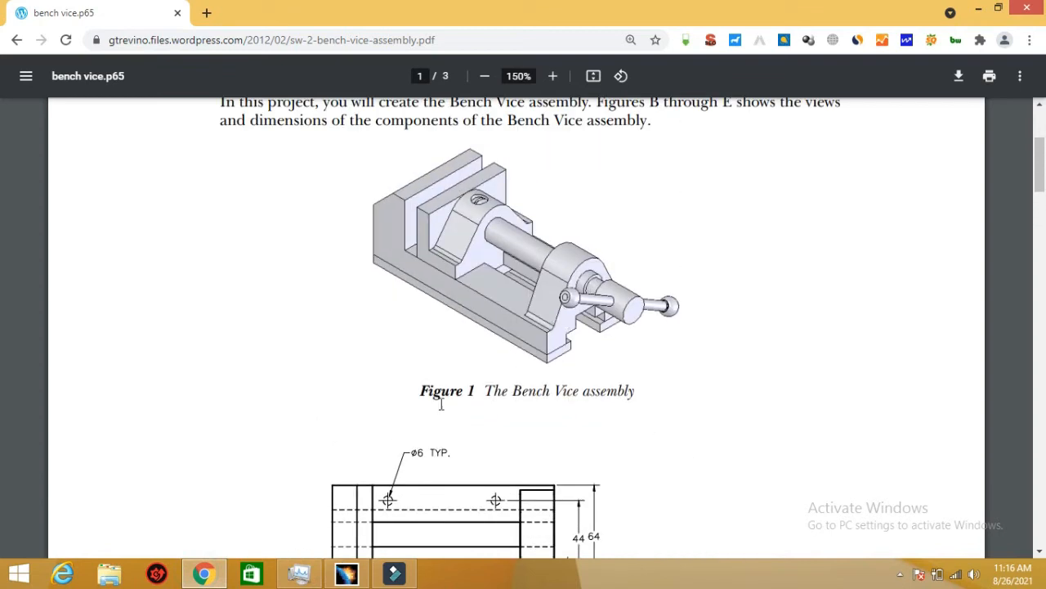
left_click(348, 574)
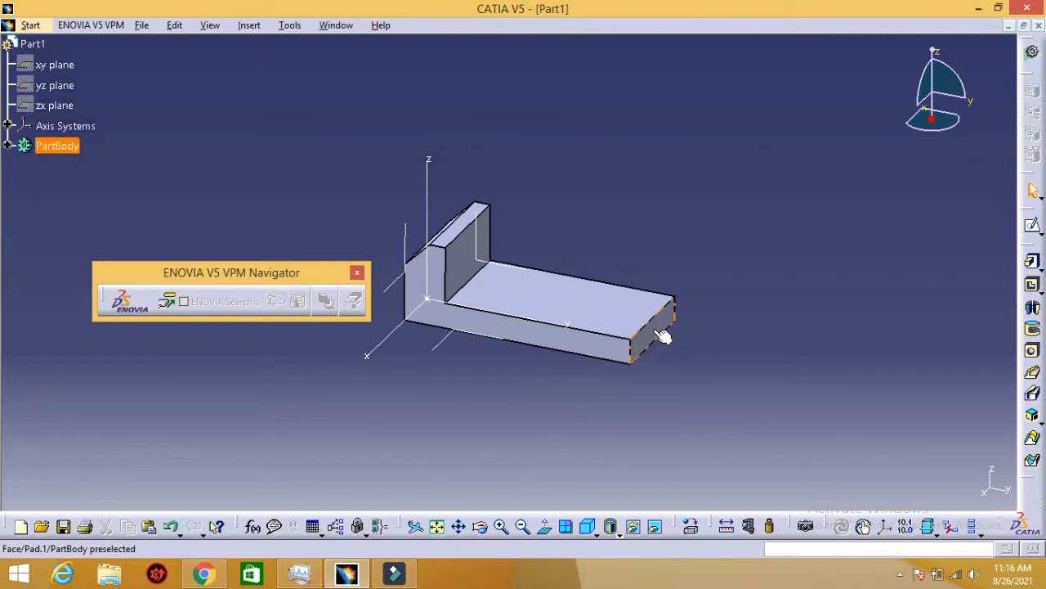
left_click(663, 337)
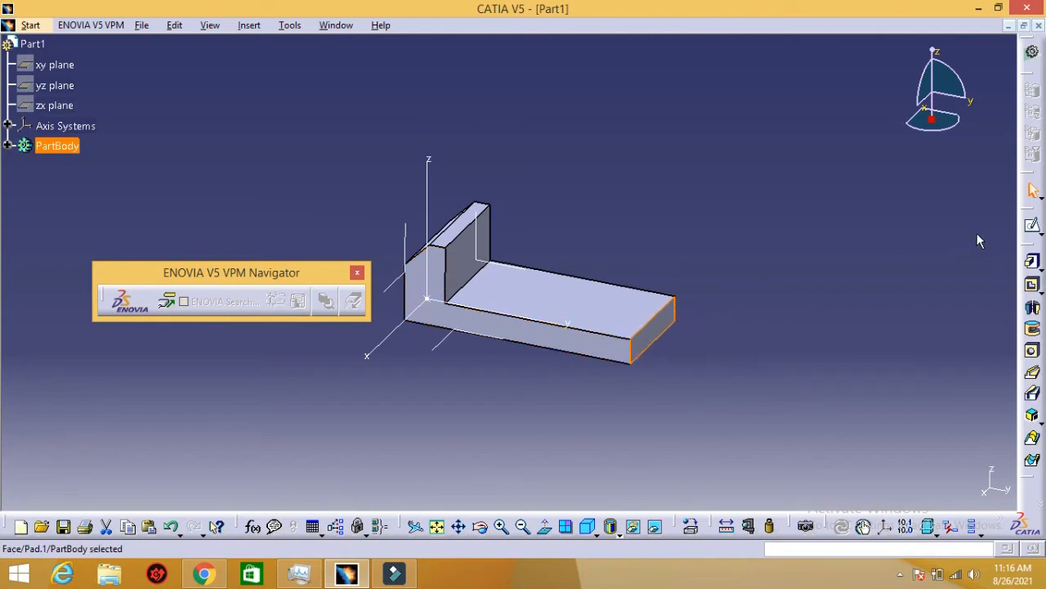
left_click(1032, 228)
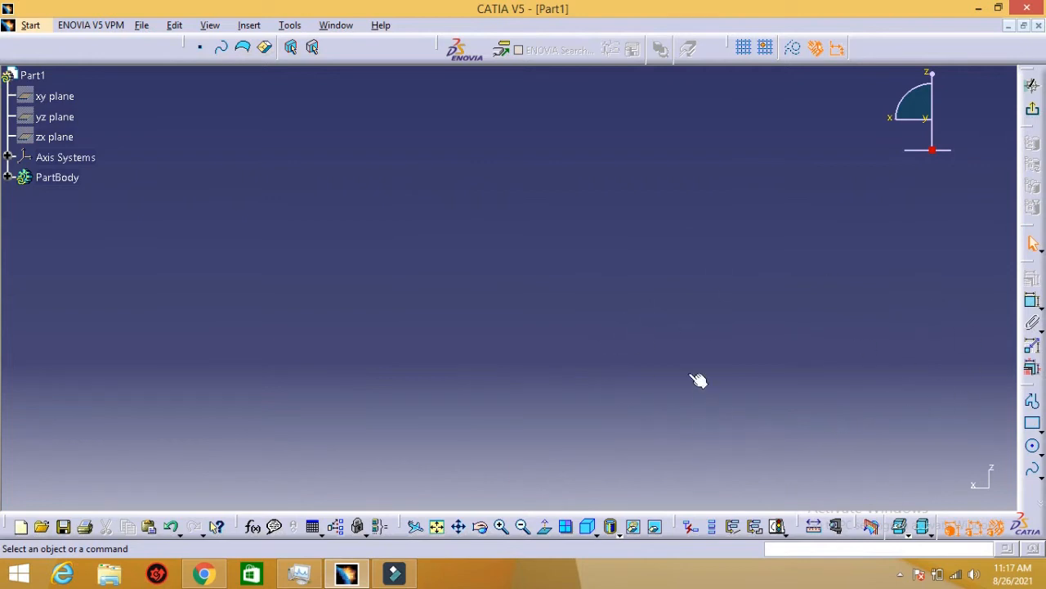
left_click(438, 528)
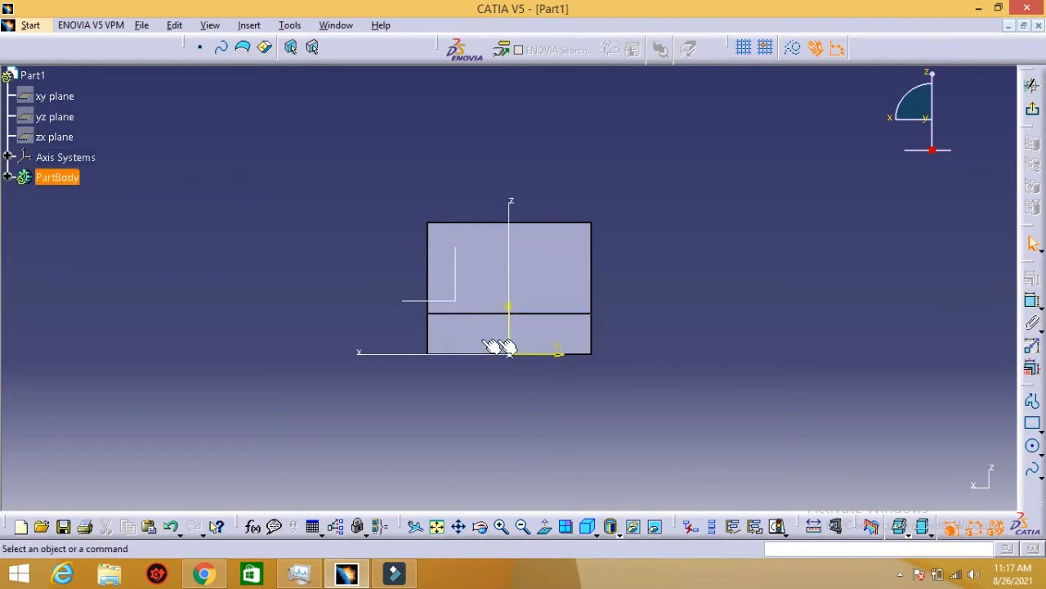
left_click(1034, 110)
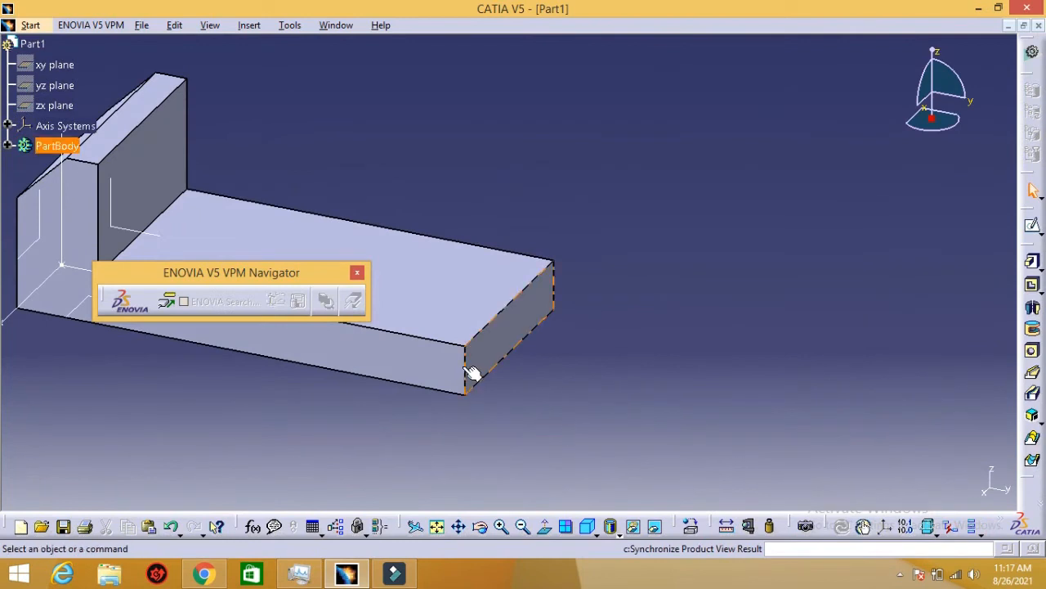
- Open a sketch on the base plate's free end face and check the rounded support's dimensions in Figure 2 of the PDF
left_click(519, 324)
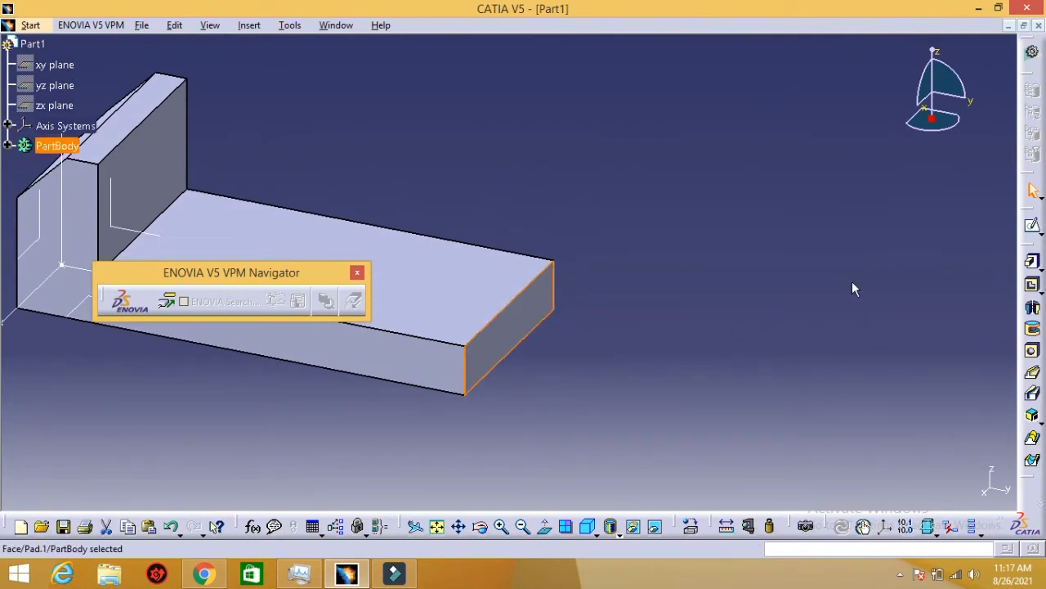
left_click(1032, 226)
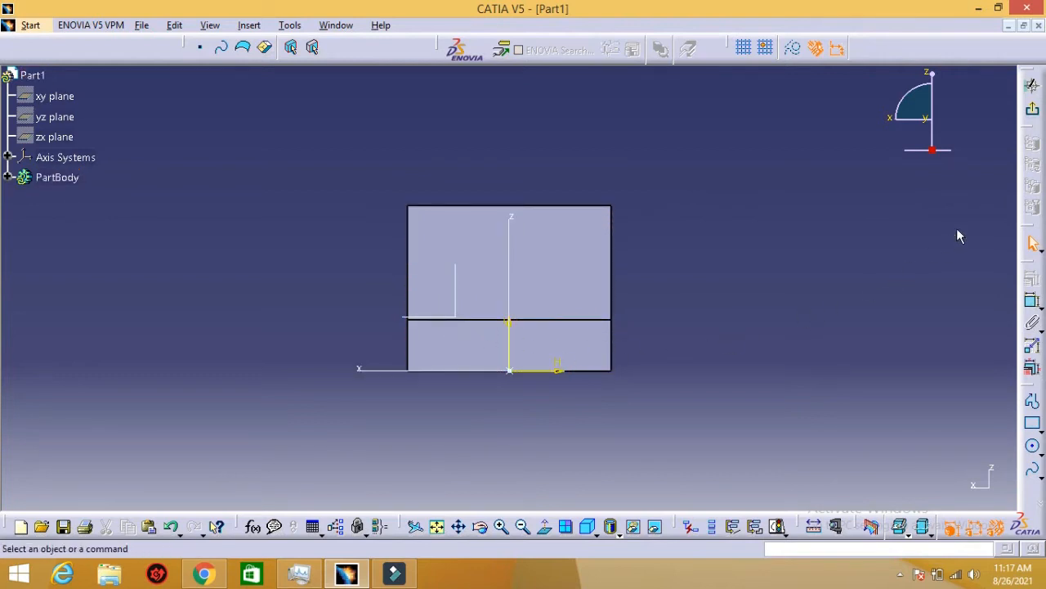
left_click(204, 574)
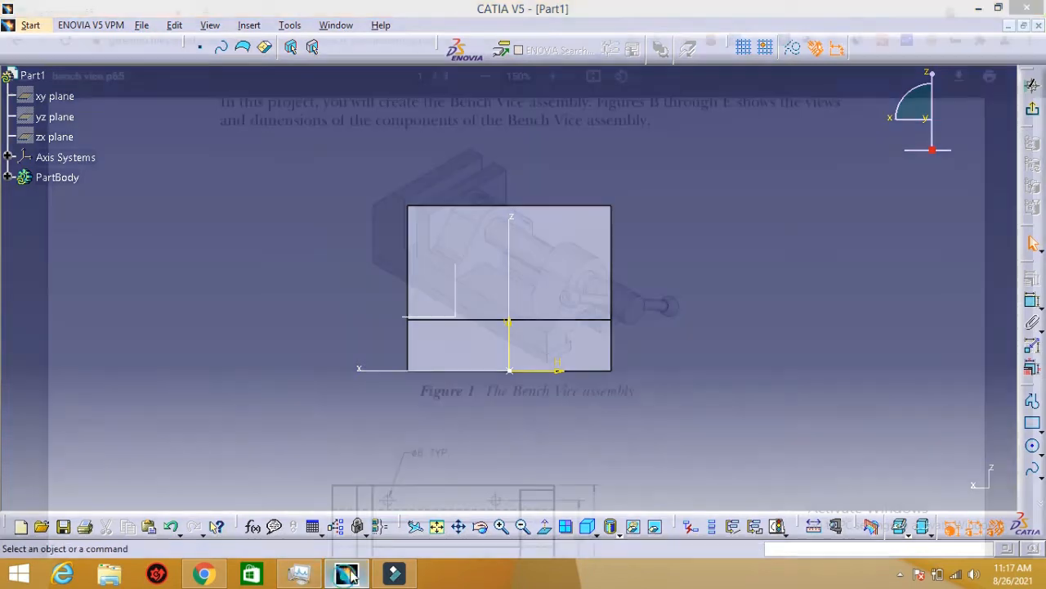
scroll(613, 335, "down", 2)
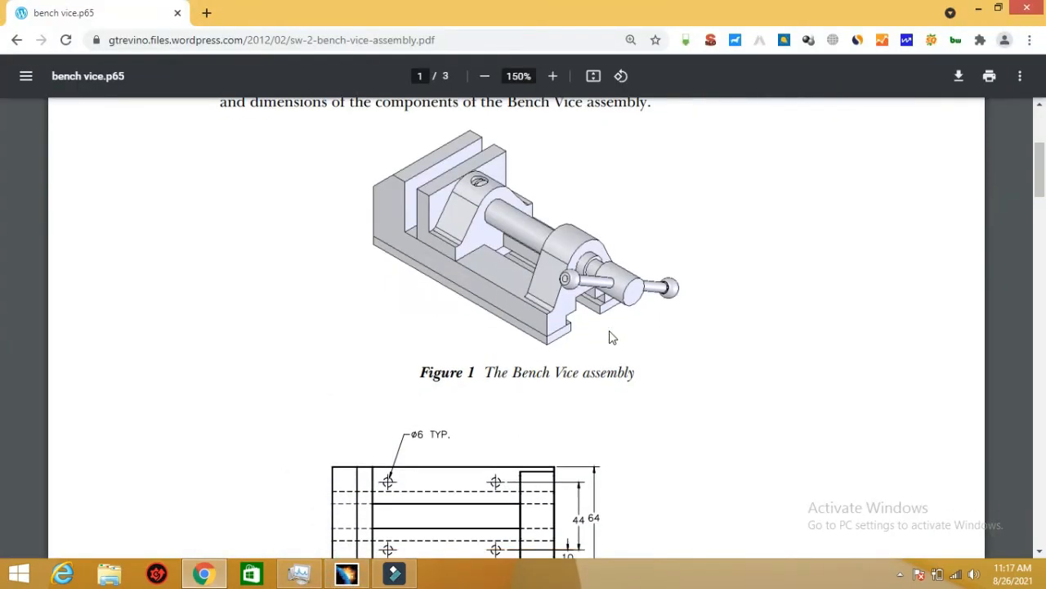
scroll(615, 349, "down", 2)
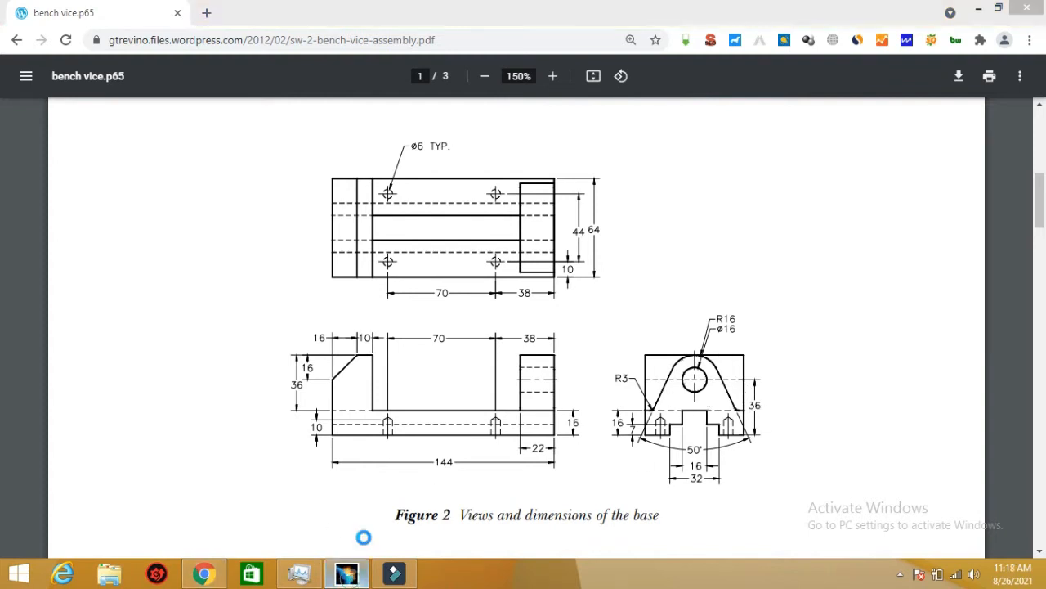
left_click(347, 573)
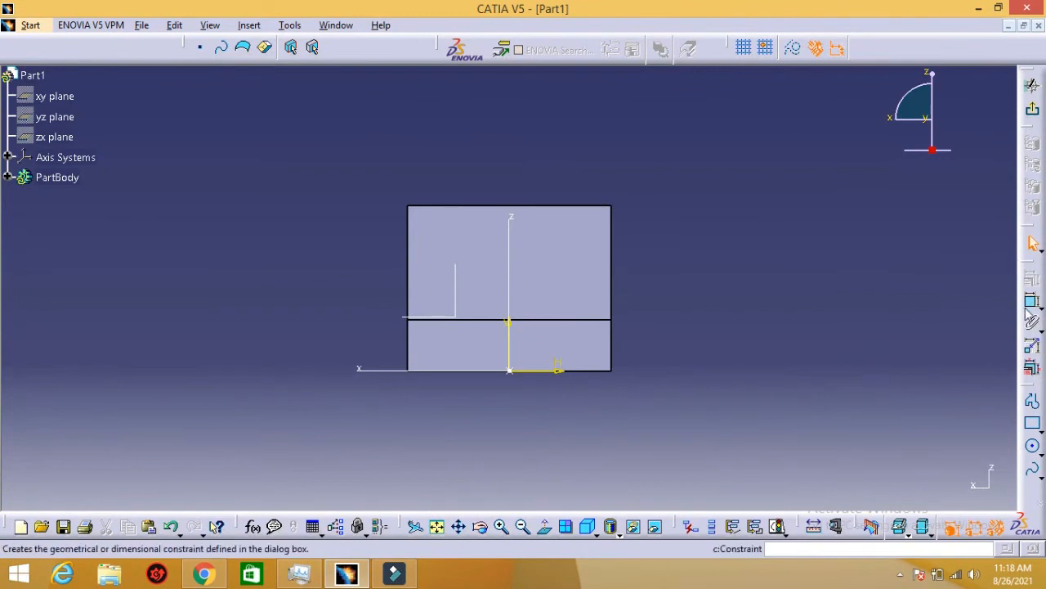
- Draw a closed profile above the plate's top edge: two slanted sides joined by a tangent arc of about 12.6 mm radius, and a horizontal base line
left_click(1033, 403)
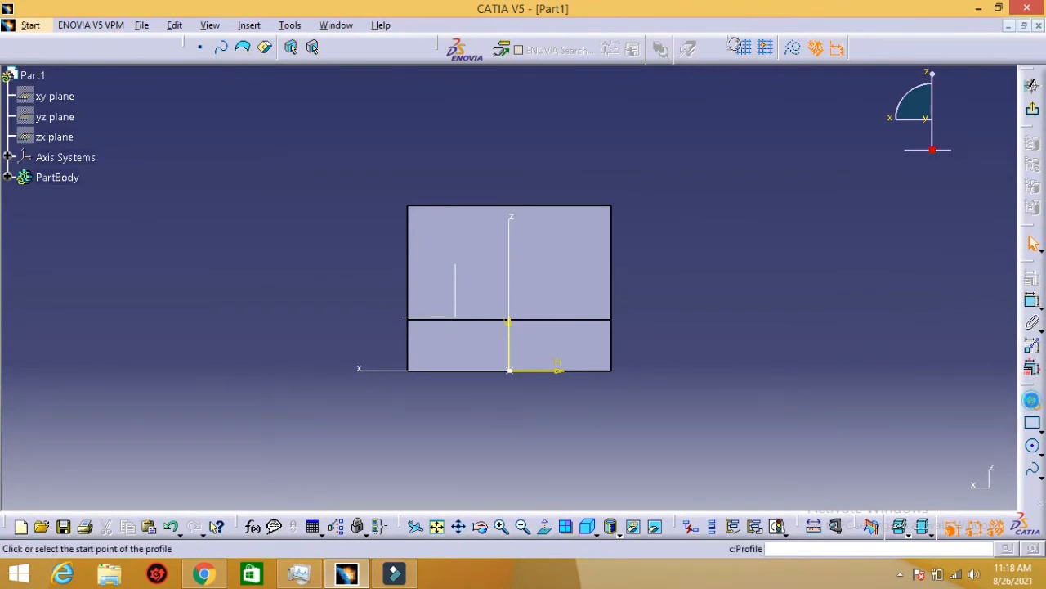
left_click(204, 574)
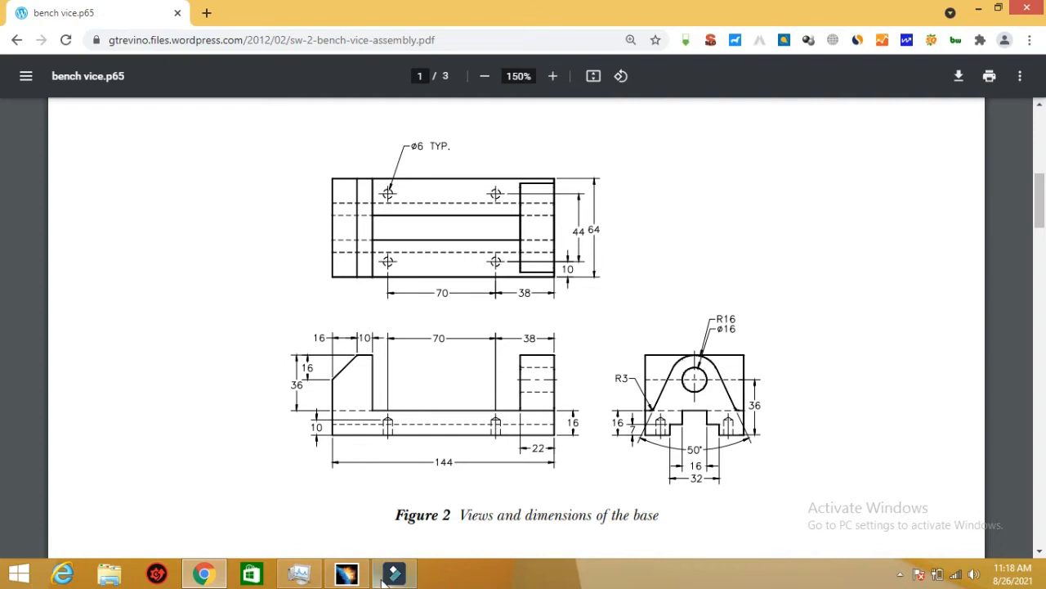
left_click(352, 491)
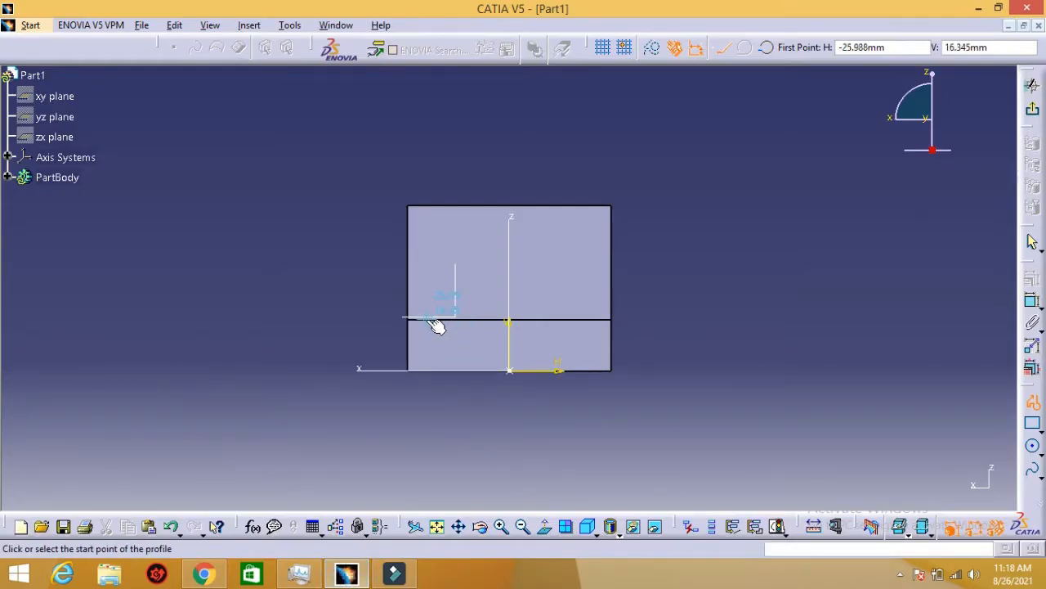
middle_click_drag(596, 289, 626, 211)
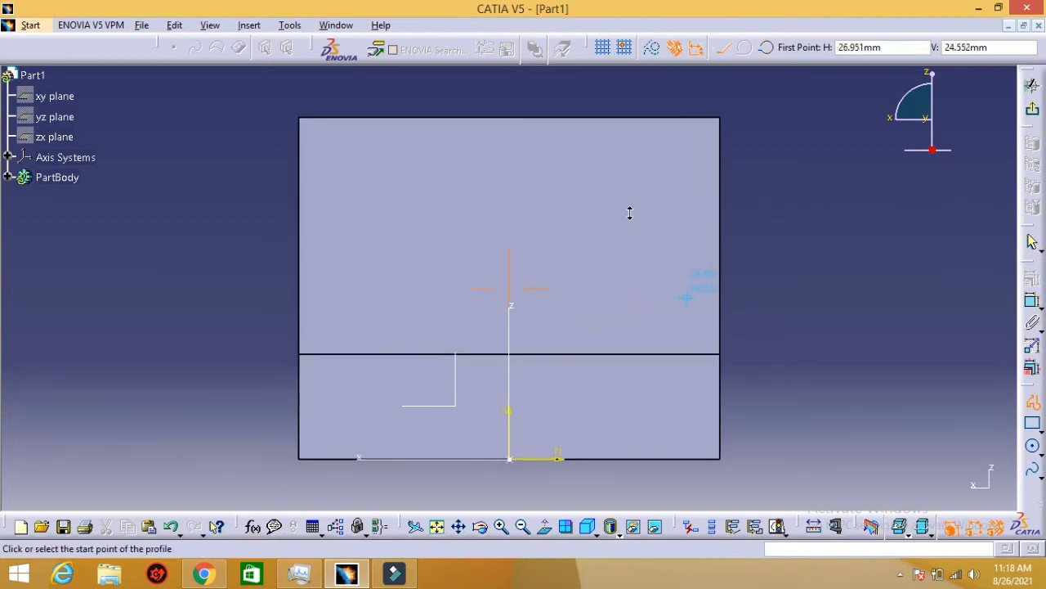
left_click(338, 354)
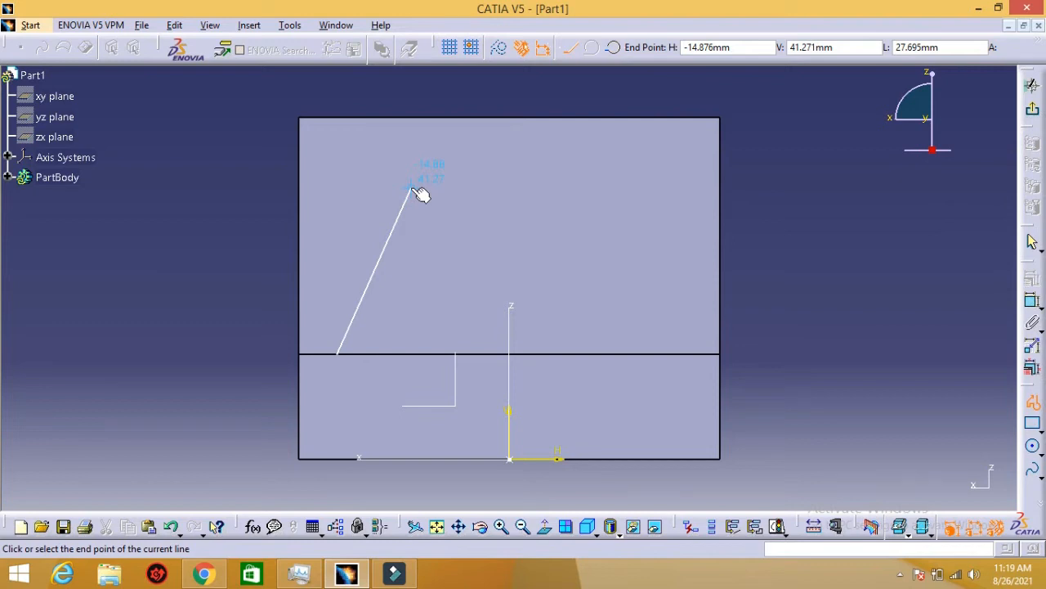
left_click(411, 189)
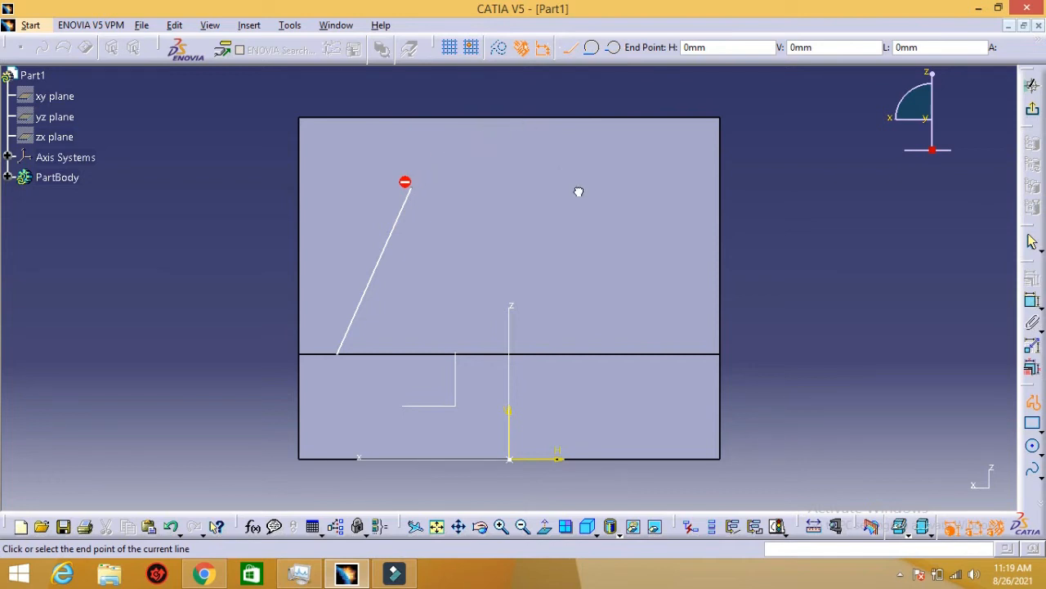
left_click_drag(579, 191, 580, 191)
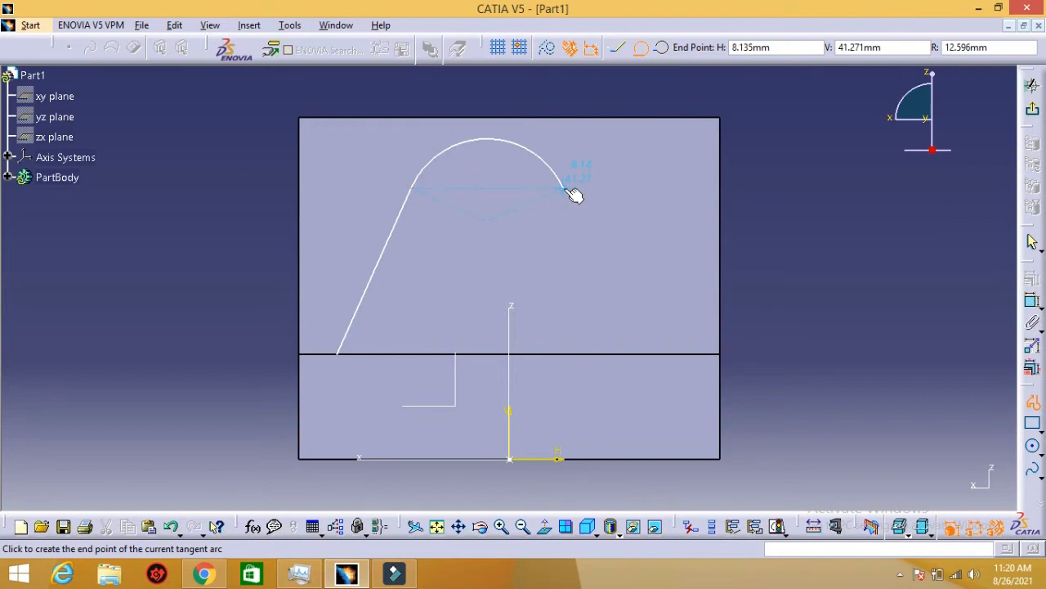
left_click(572, 193)
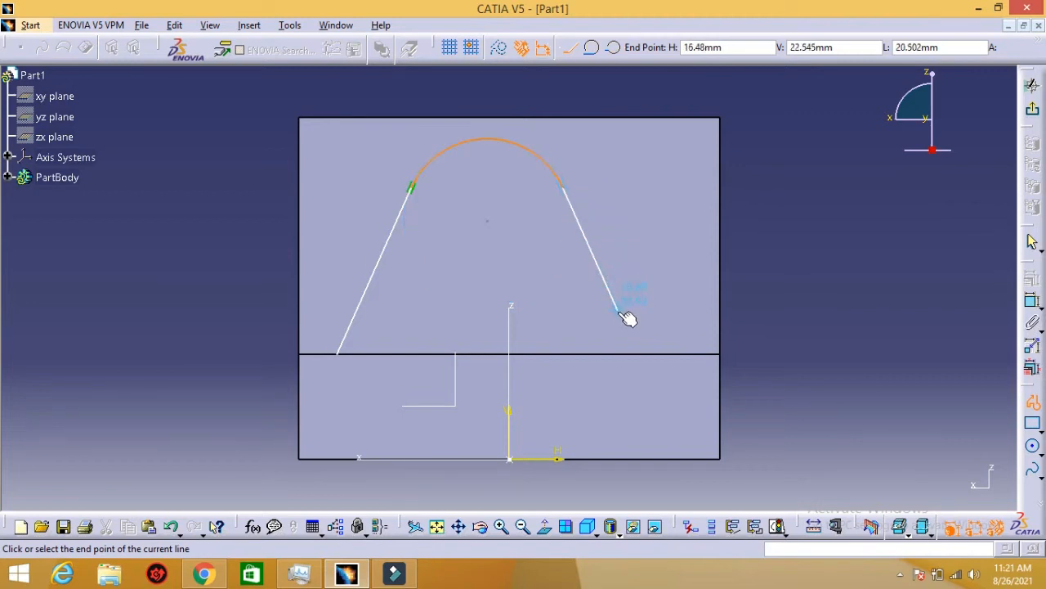
left_click(648, 361)
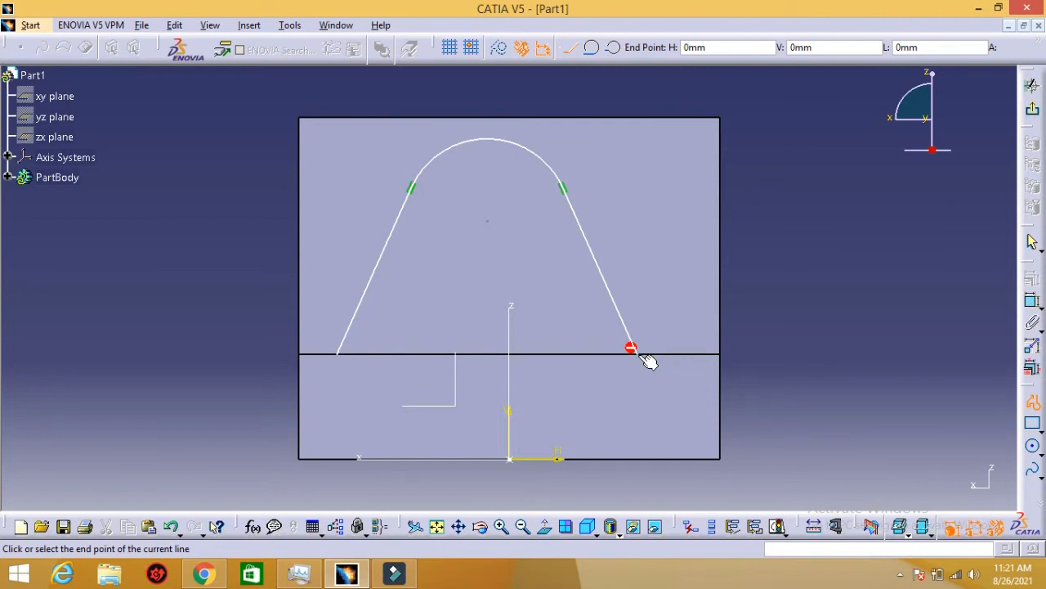
left_click(344, 355)
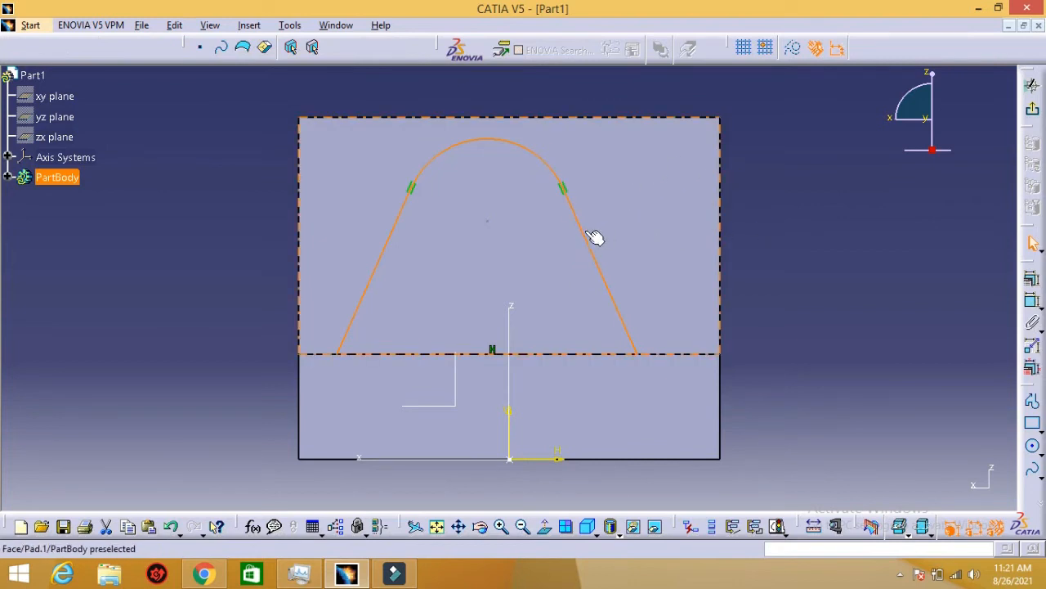
left_click(806, 221)
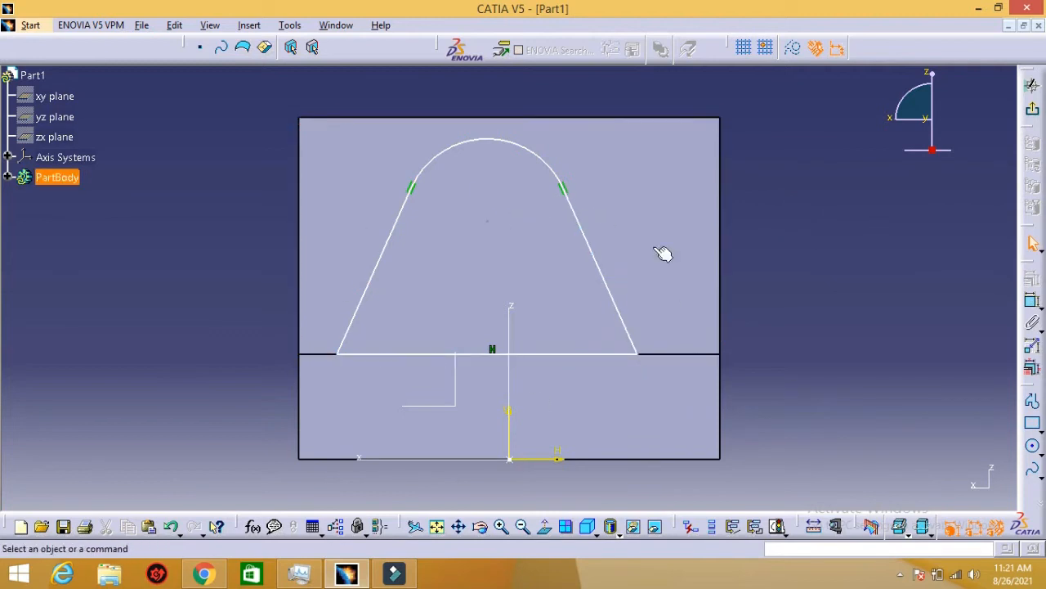
- Reshape the support profile by stretching its side outward into a wider arch and shifting its base line off the plate's top edge
left_click_drag(589, 228, 656, 206)
mouse_move(627, 325)
left_mouse_down()
mouse_move(635, 368)
mouse_move(629, 316)
mouse_move(626, 338)
mouse_move(617, 332)
mouse_move(626, 340)
mouse_move(603, 345)
mouse_move(656, 344)
mouse_move(502, 344)
mouse_move(726, 342)
mouse_move(498, 343)
mouse_move(624, 347)
left_mouse_up()
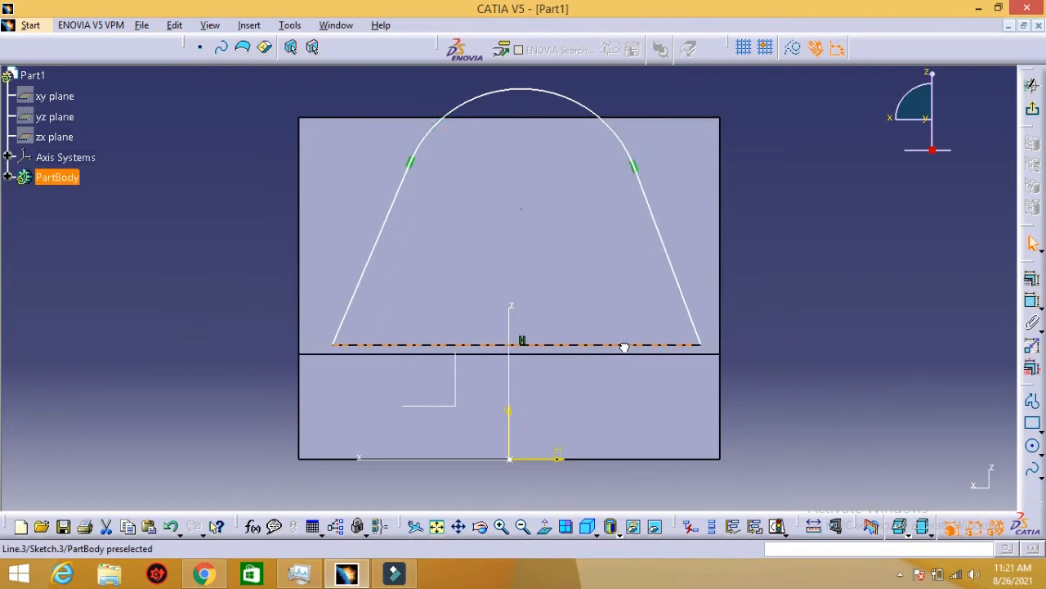
left_click(804, 378)
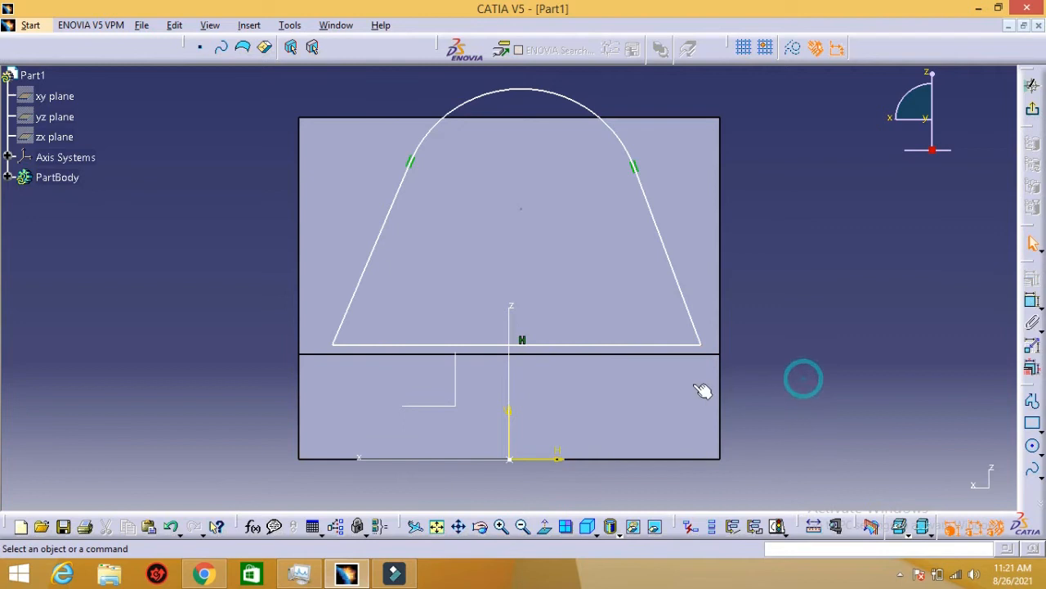
- Make the support profile's base line coincident with the base plate's top edge
left_click(599, 346)
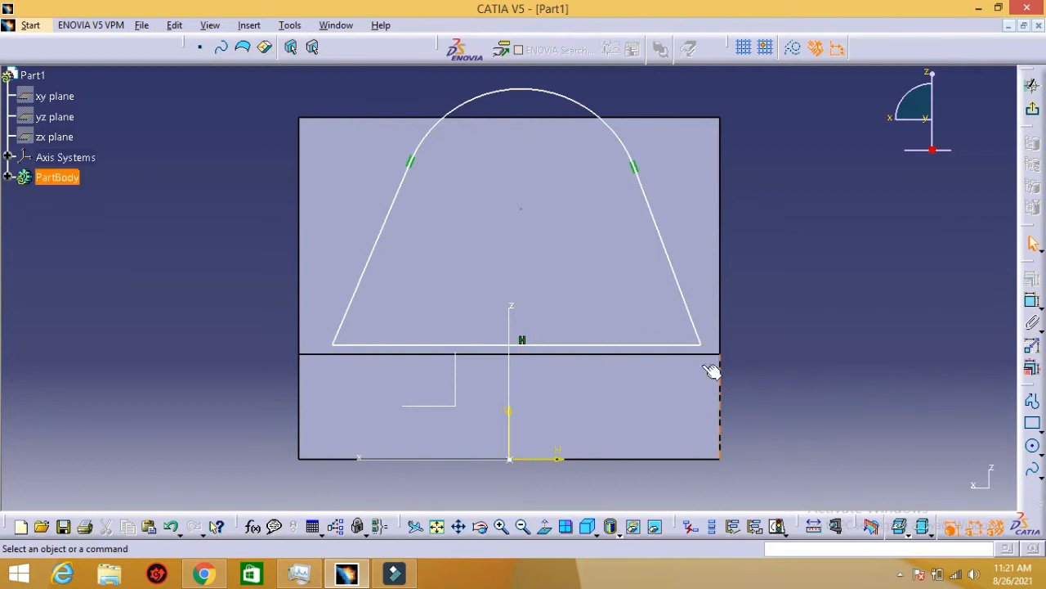
left_click(664, 353)
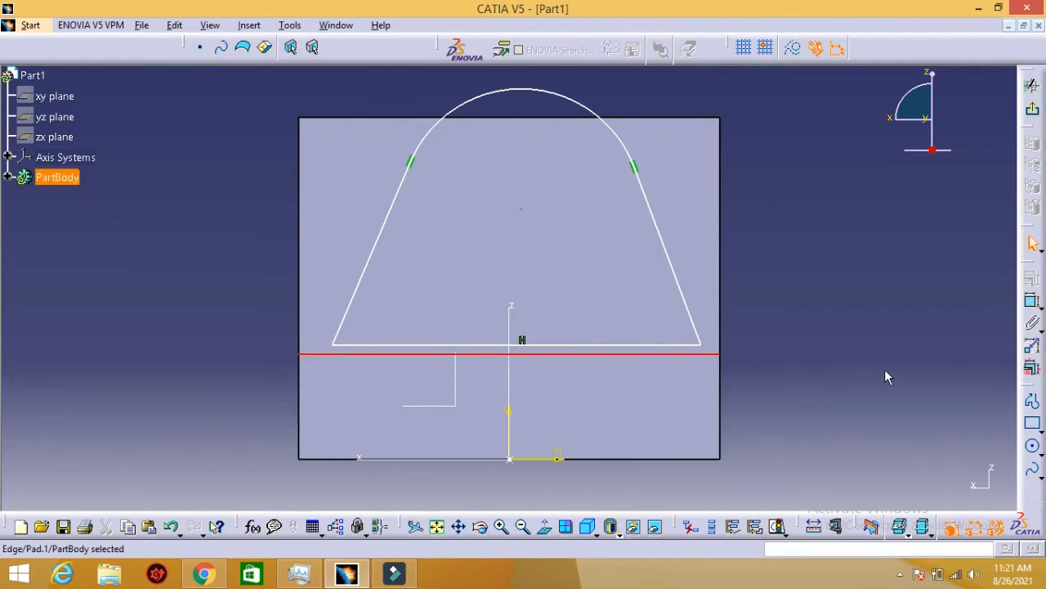
left_click(883, 375)
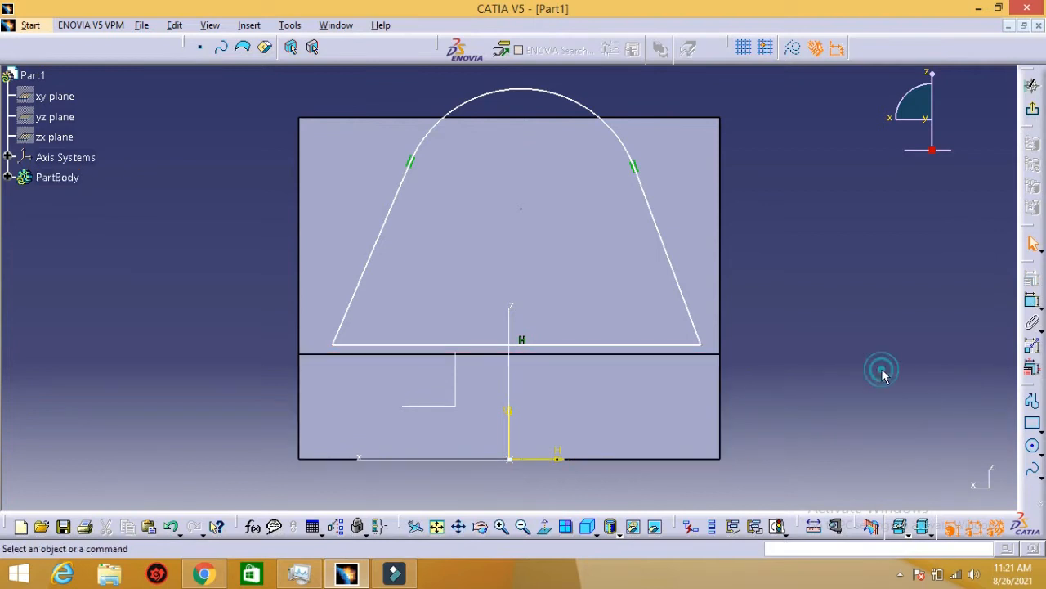
left_click(662, 344)
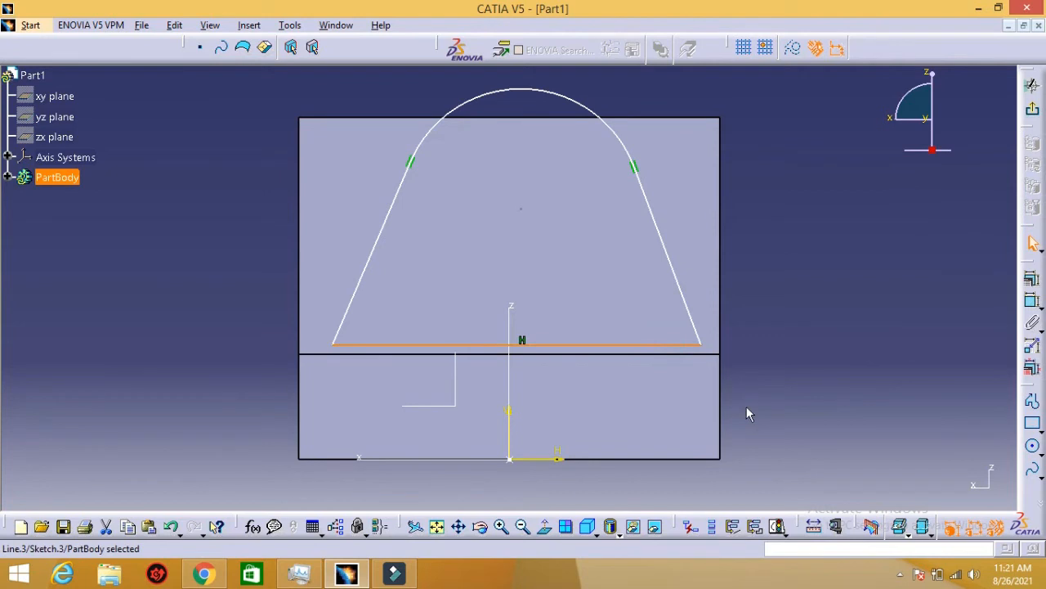
left_click(666, 356)
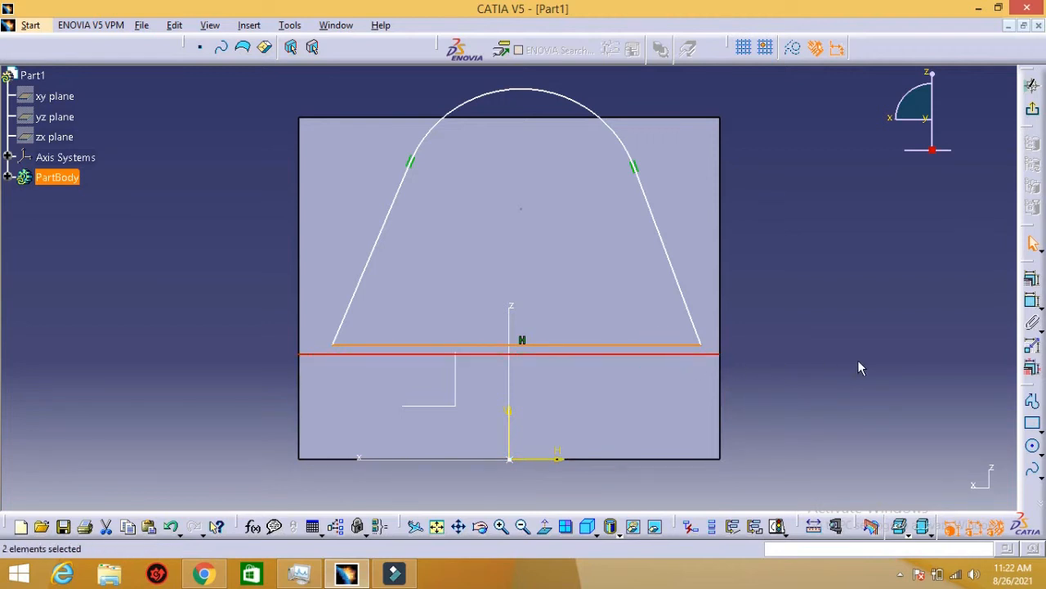
left_click(1033, 283)
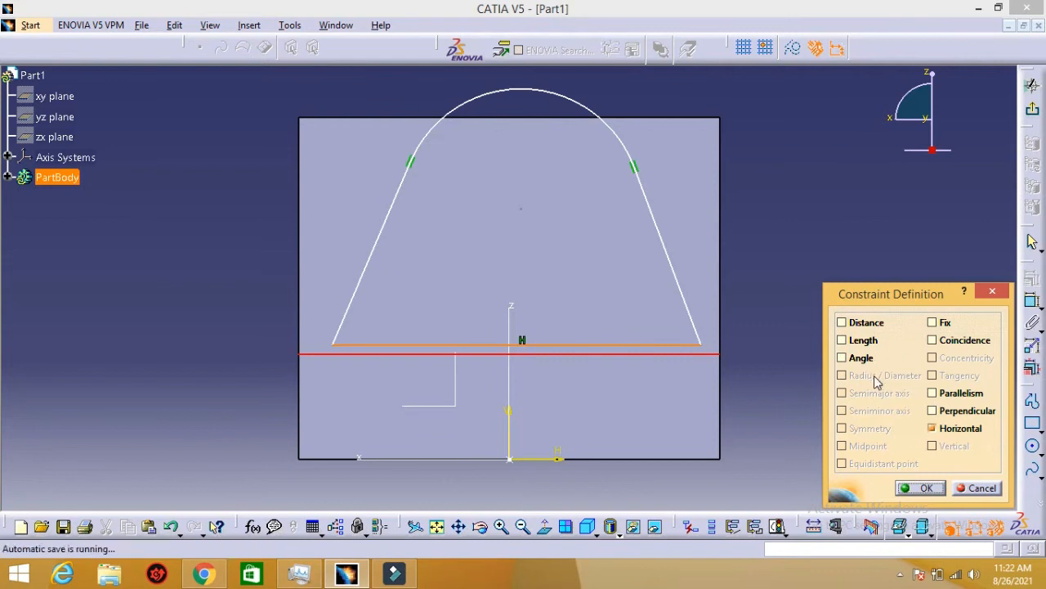
left_click(842, 323)
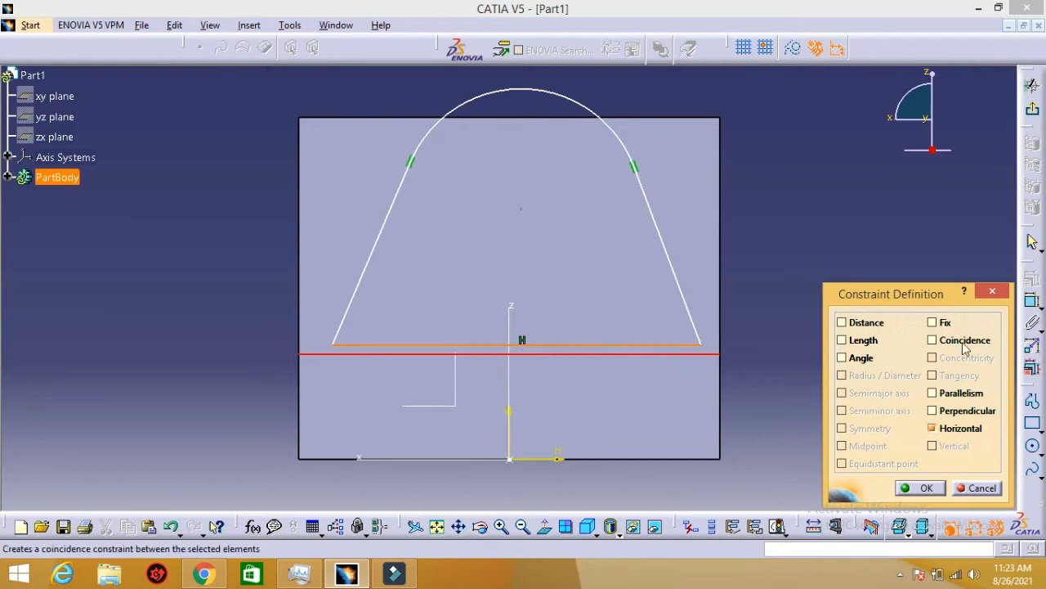
left_click(933, 340)
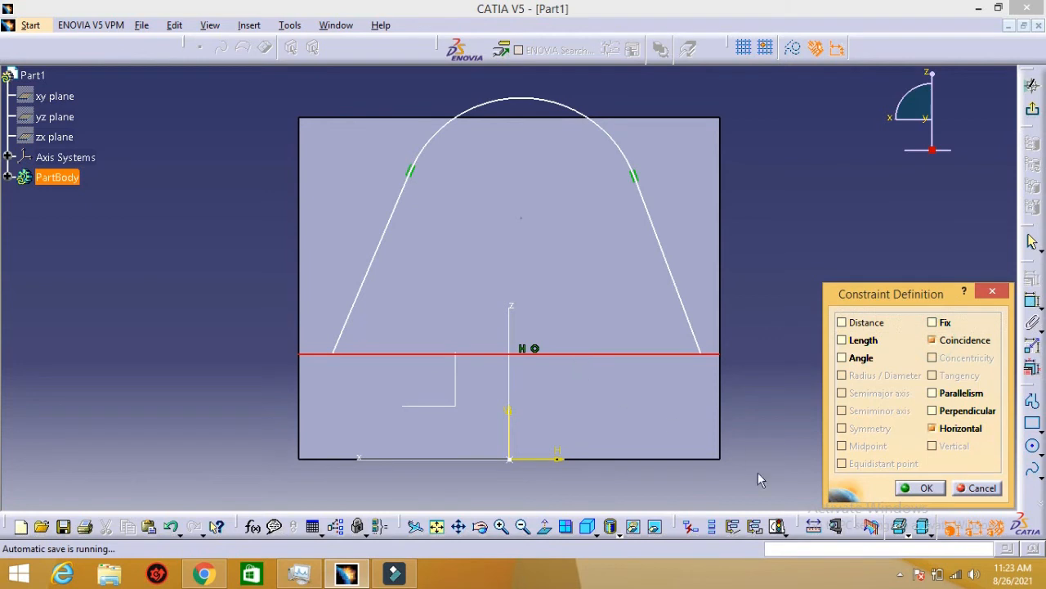
left_click(924, 488)
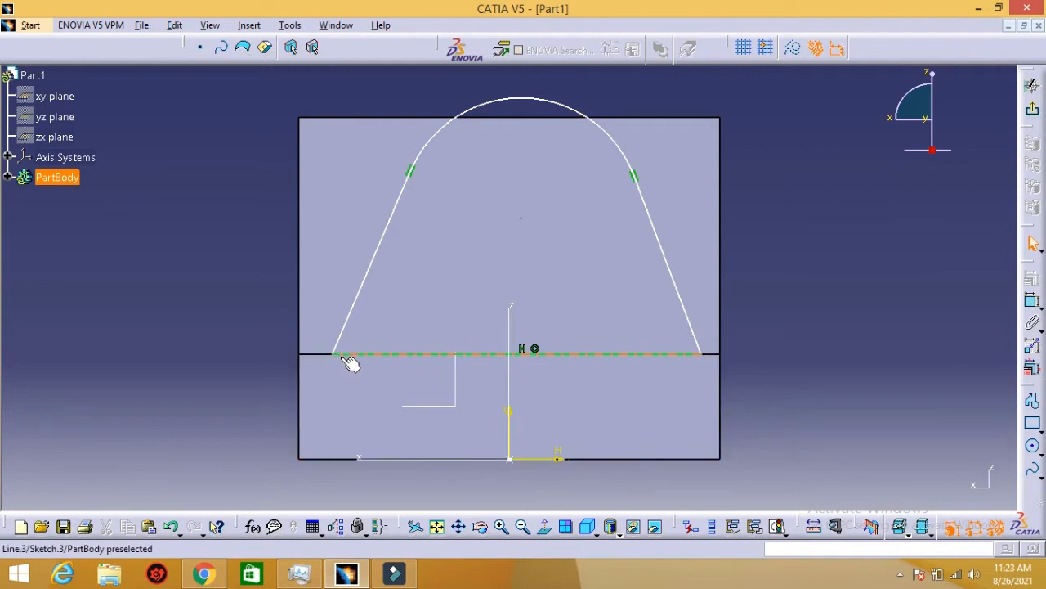
- Check the rounded support in Figure 2 of the PDF and constrain the profile's arc to a 16 mm radius
left_click(9, 178)
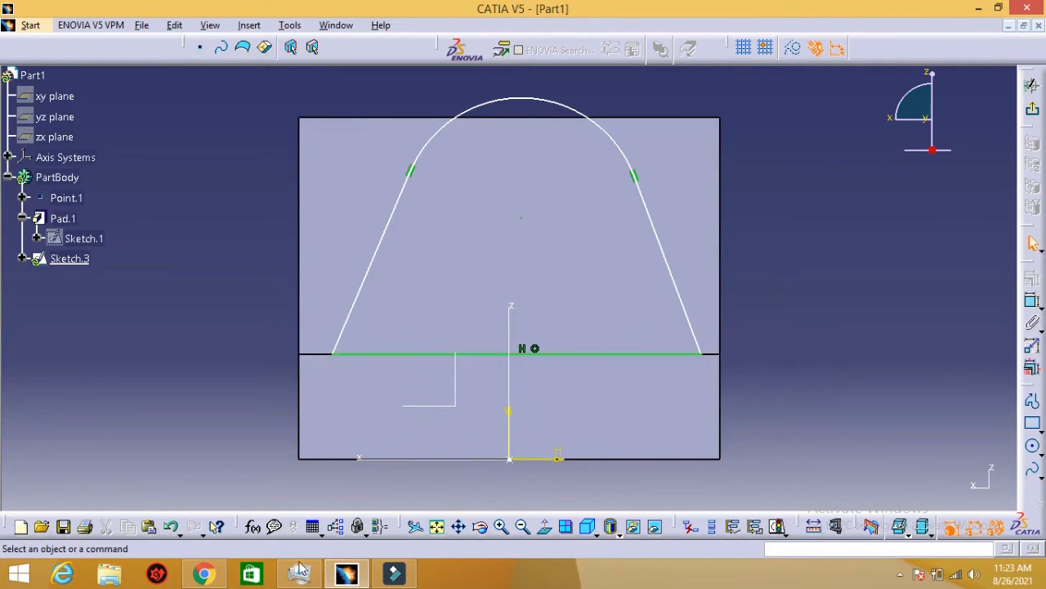
left_click(349, 578)
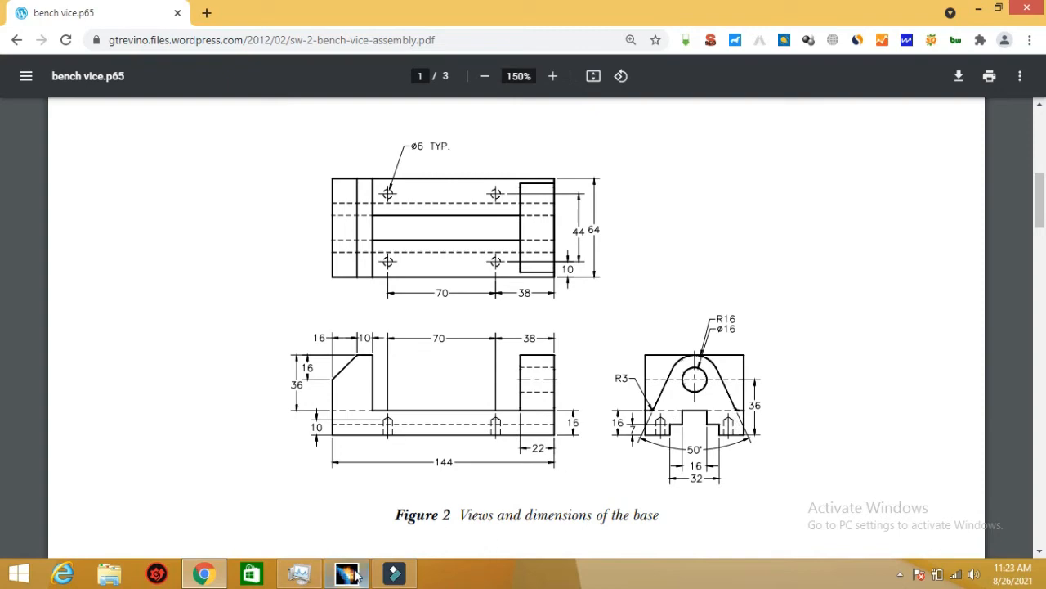
left_click(385, 546)
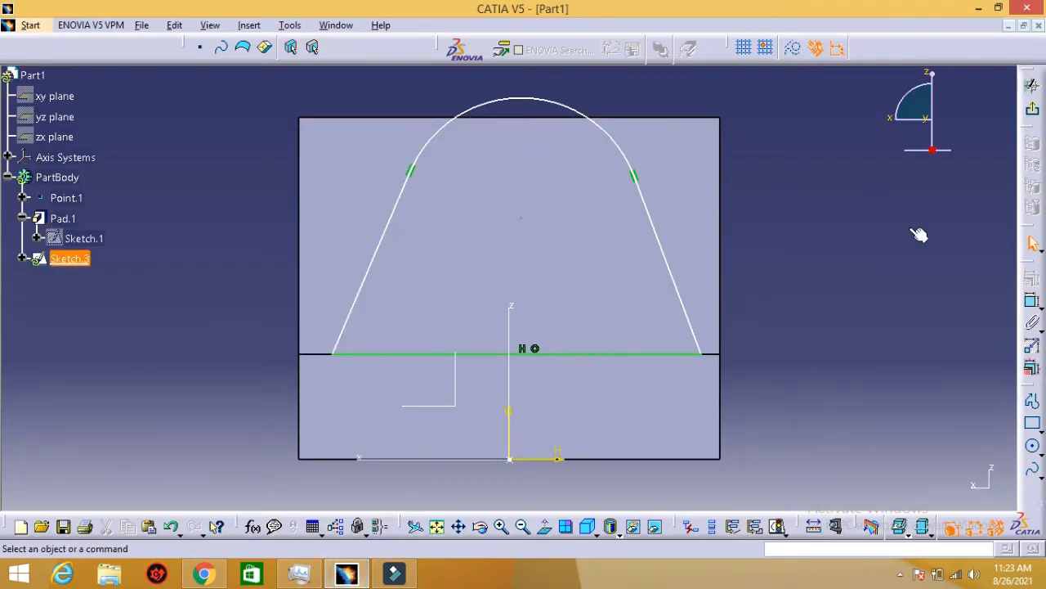
left_click(1032, 300)
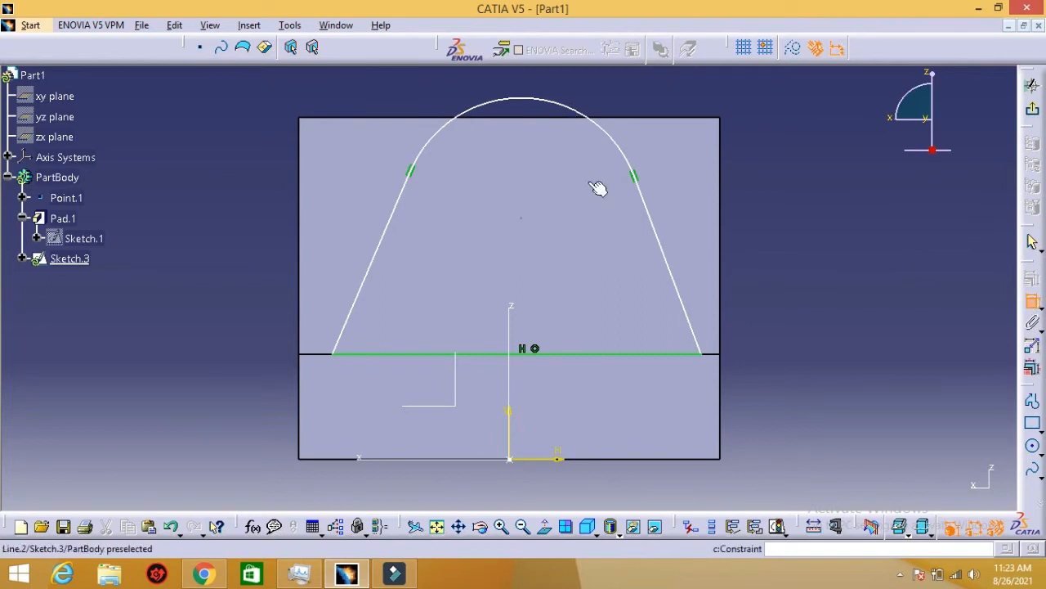
left_click(547, 99)
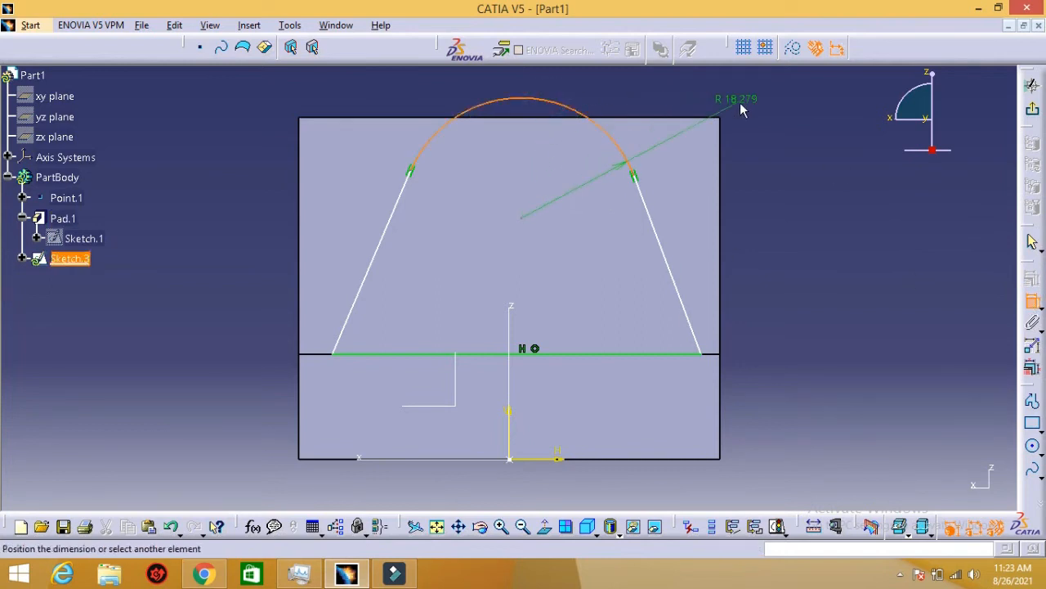
left_click(776, 132)
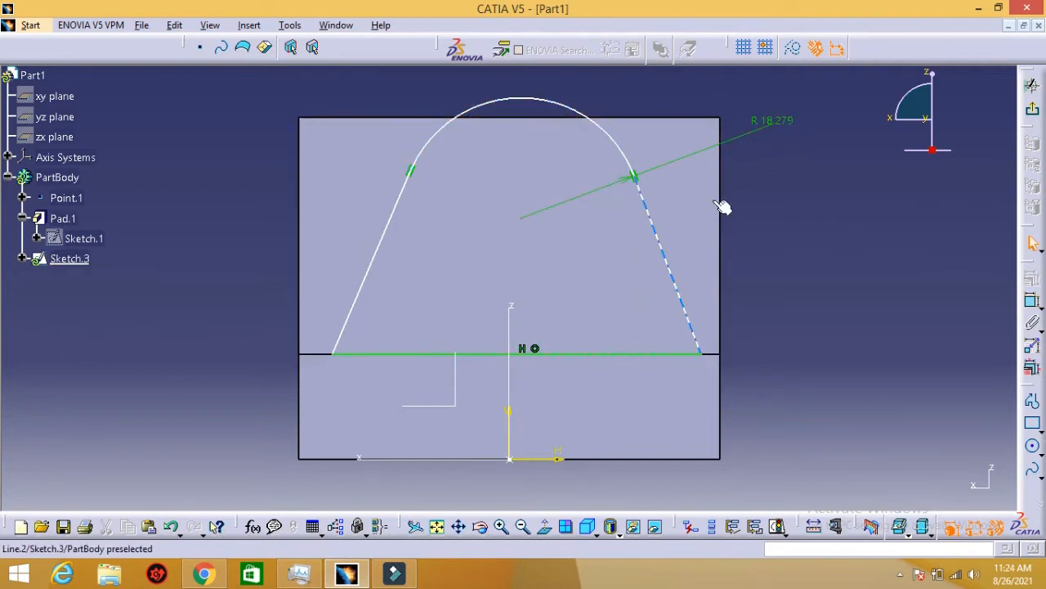
double_click(783, 120)
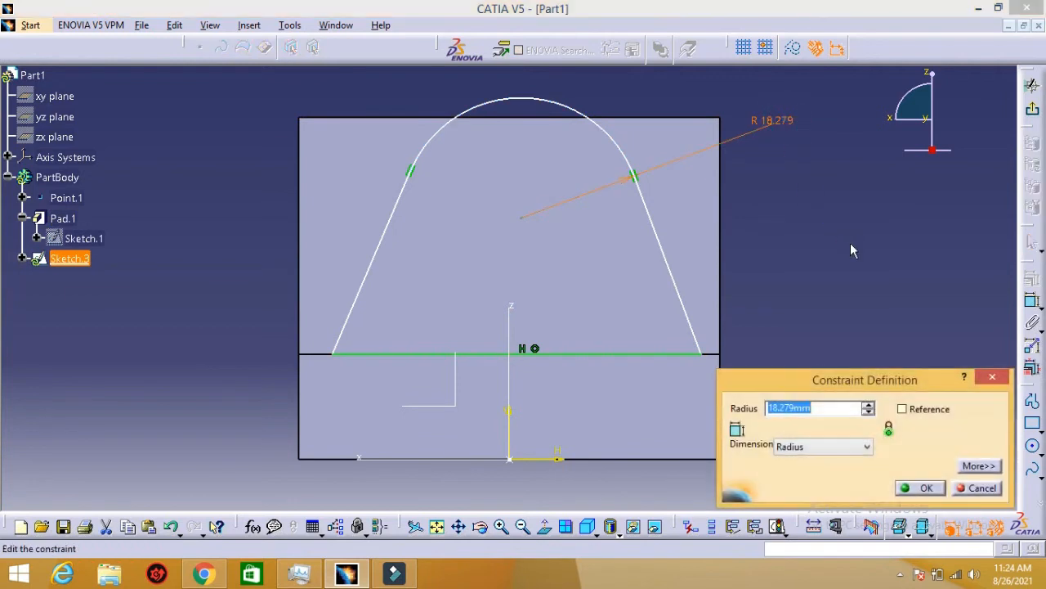
type("16")
key("Return")
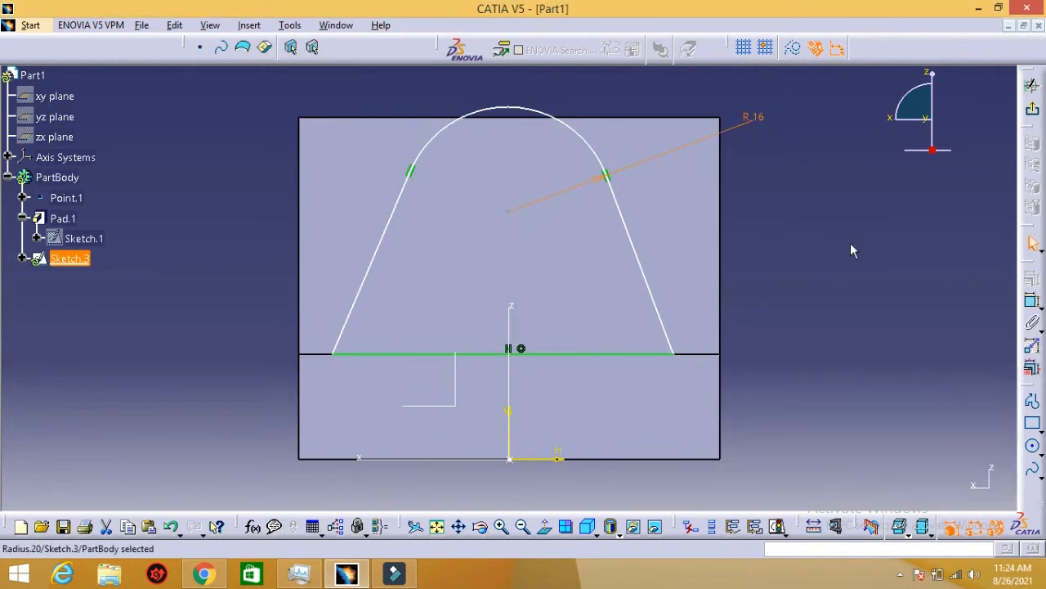
- Recheck the support's height in Figure 2 of the PDF and shift the arch down below the end block's top edge
left_click(356, 576)
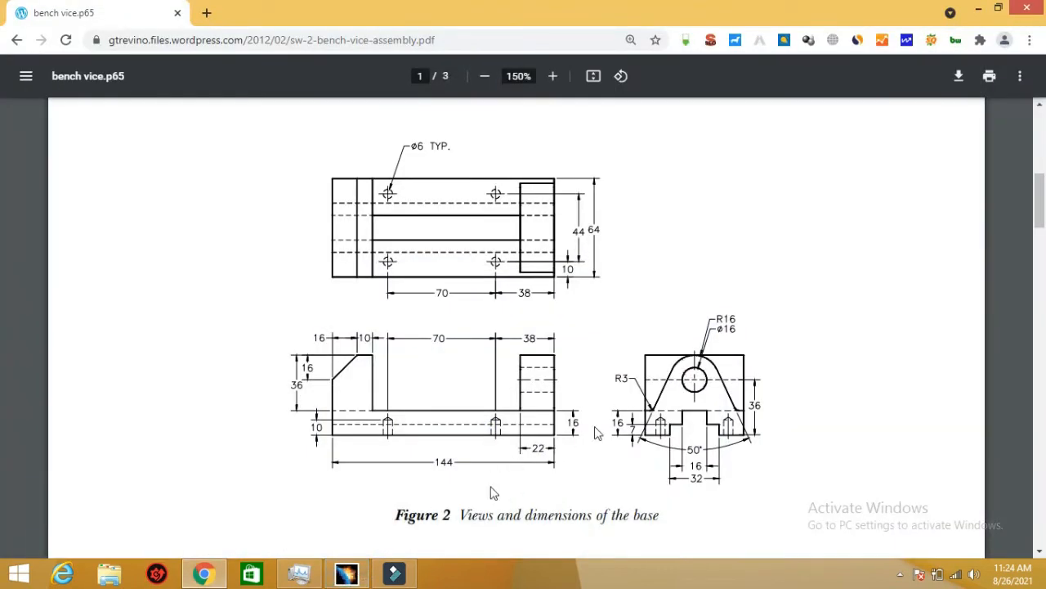
left_click(349, 576)
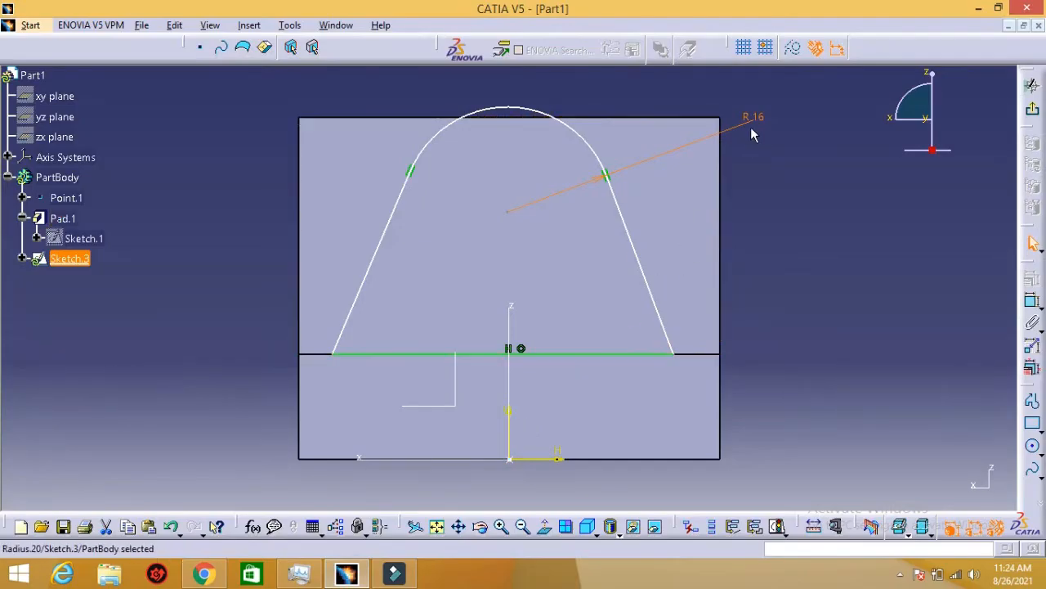
left_click(344, 575)
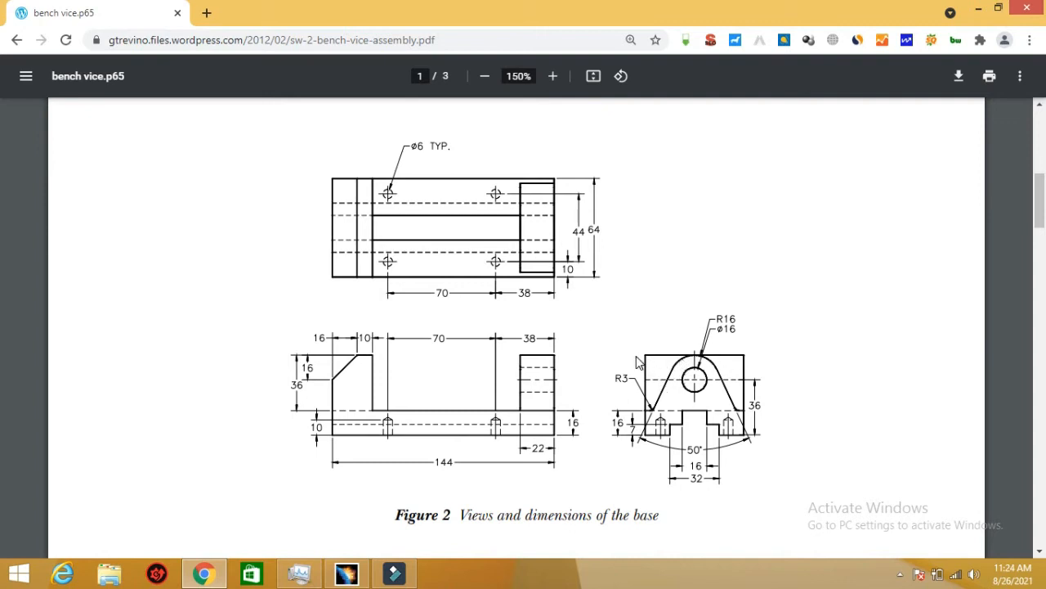
left_click(347, 574)
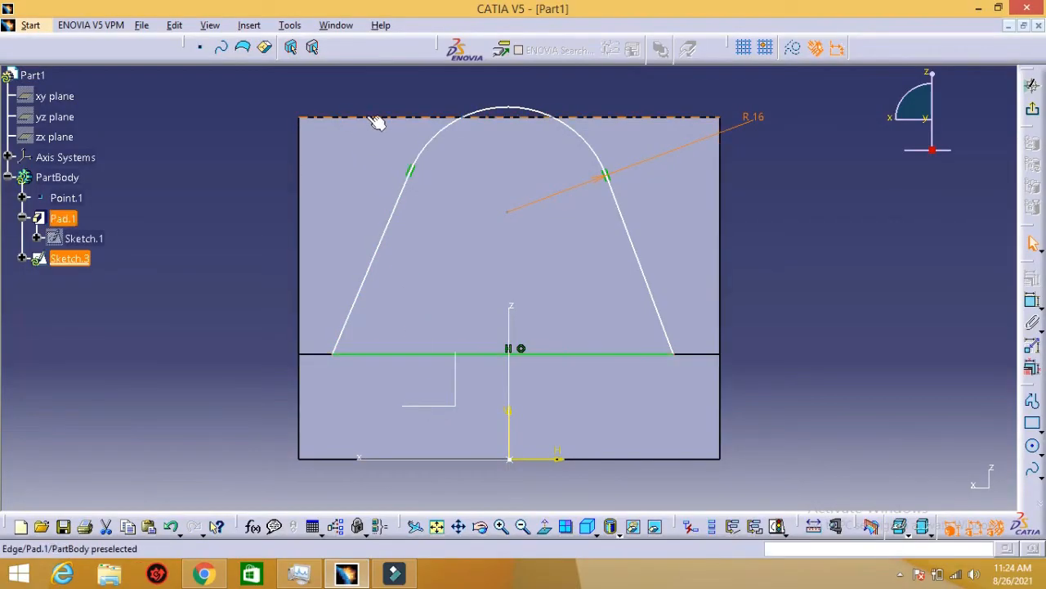
left_click_drag(502, 106, 502, 117)
left_click(858, 237)
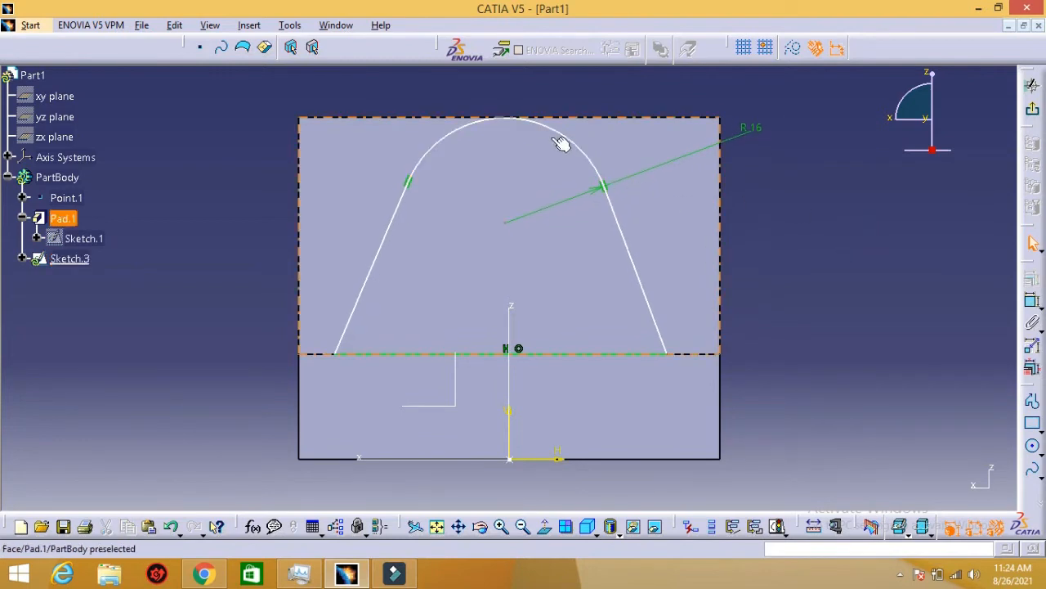
left_click_drag(560, 135, 564, 175)
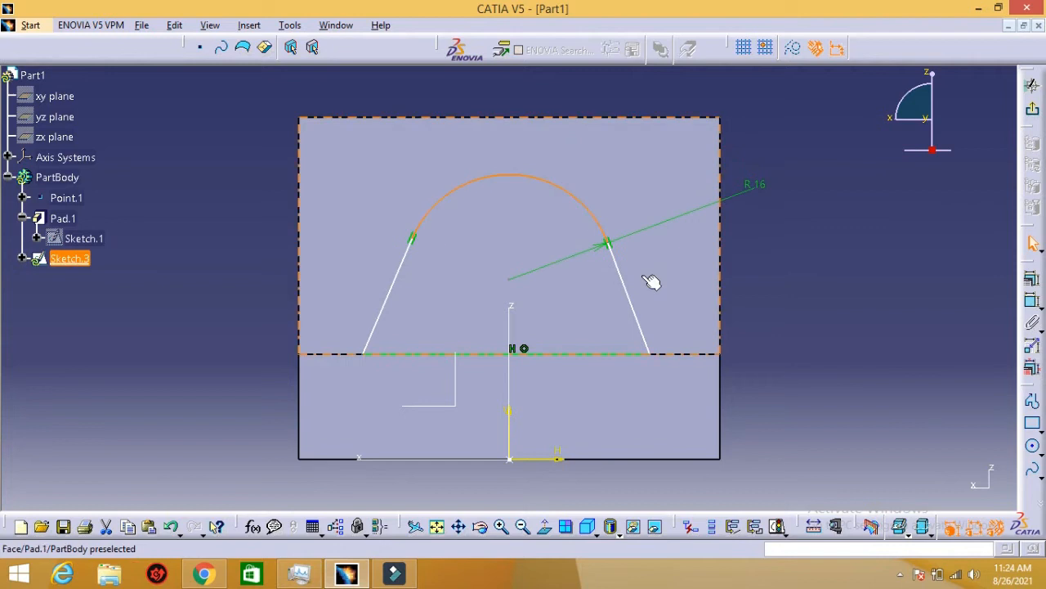
left_click(790, 324)
- Make the support profile's arc tangent to the end block's top edge
left_click(554, 181)
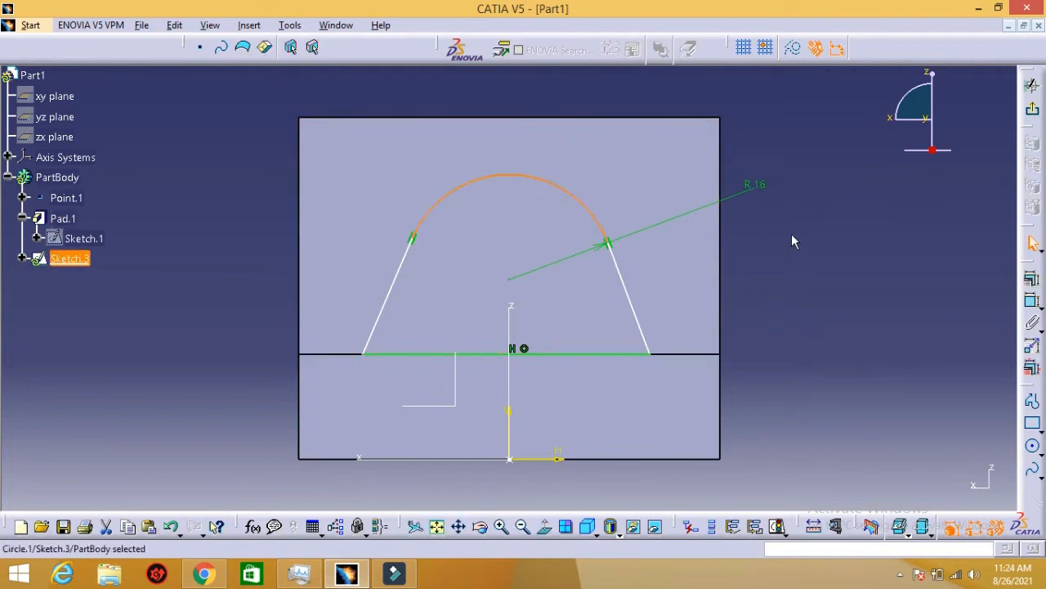
left_click(593, 116)
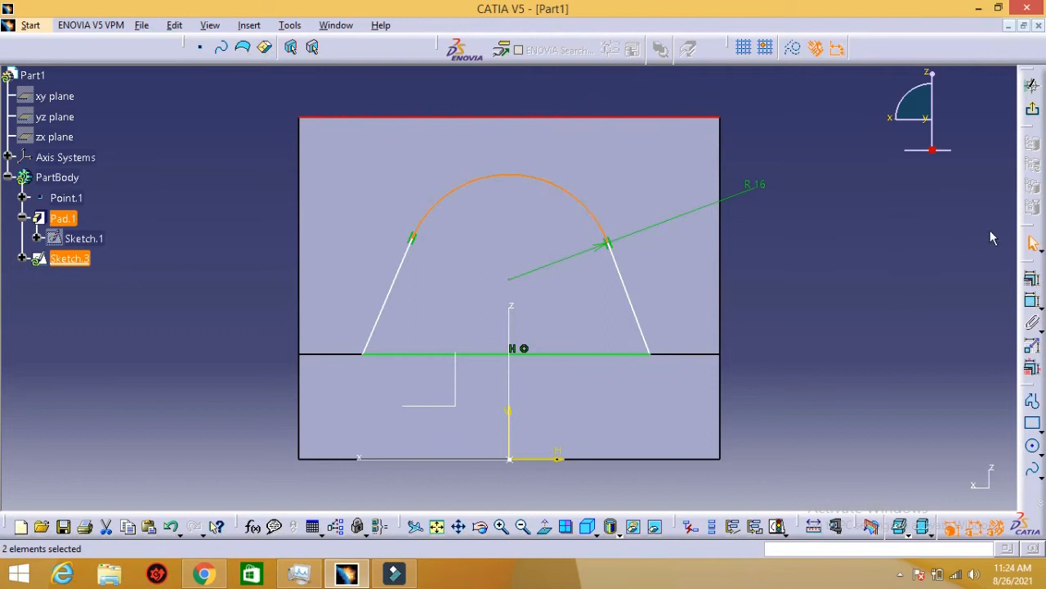
left_click(1033, 282)
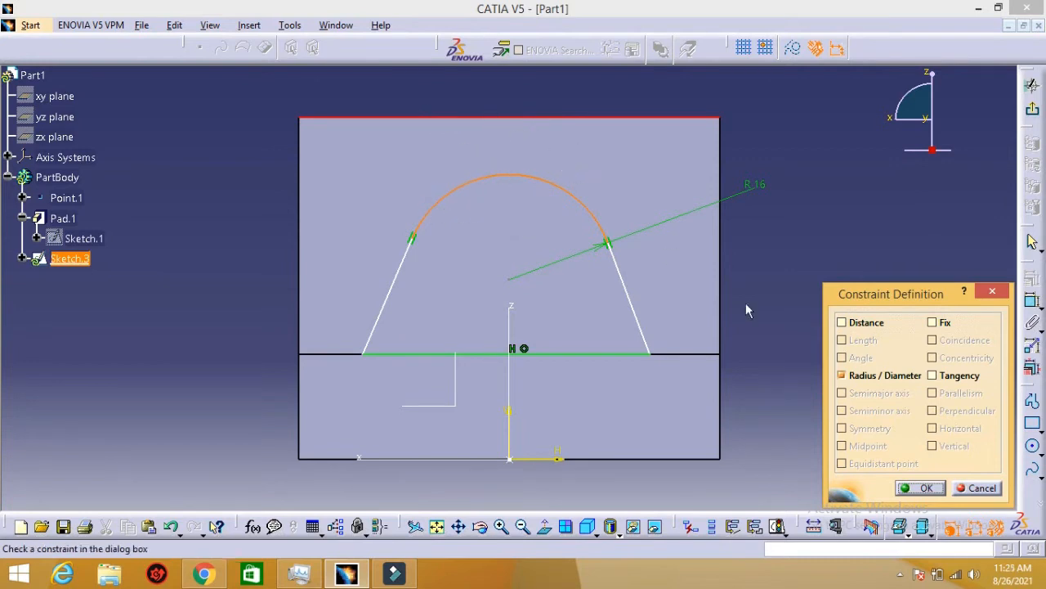
left_click(934, 376)
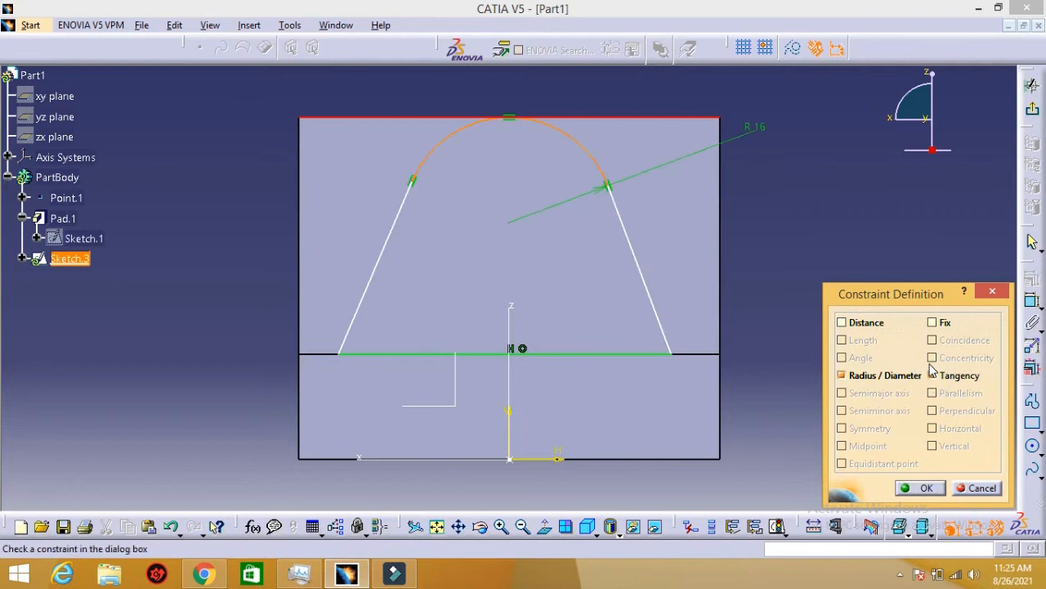
left_click(932, 489)
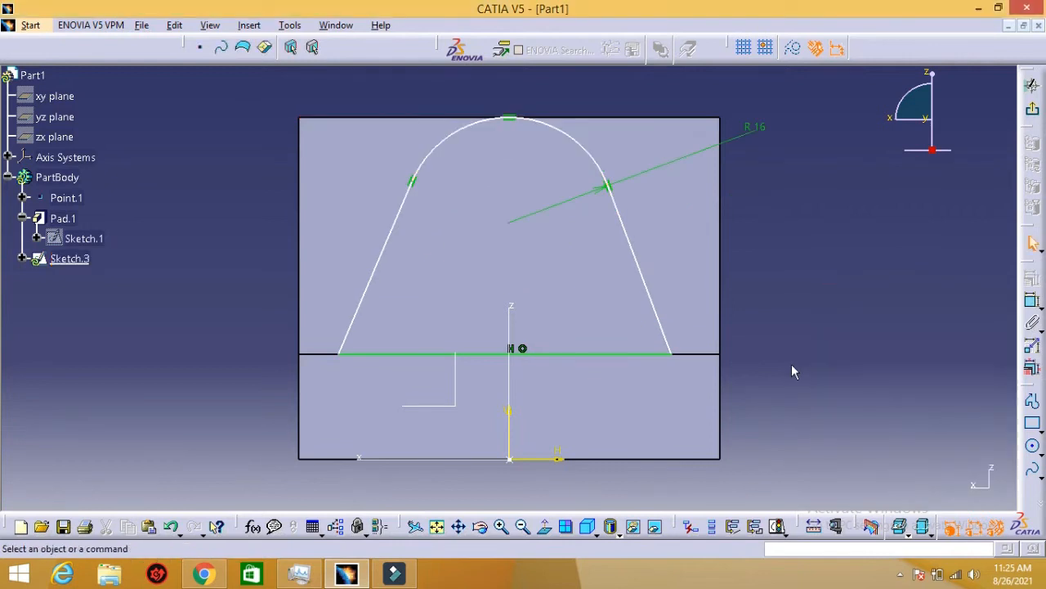
- Check the support's slanted sides in Figure 2 of the PDF and select one slanted side of the sketched profile
left_click(512, 115)
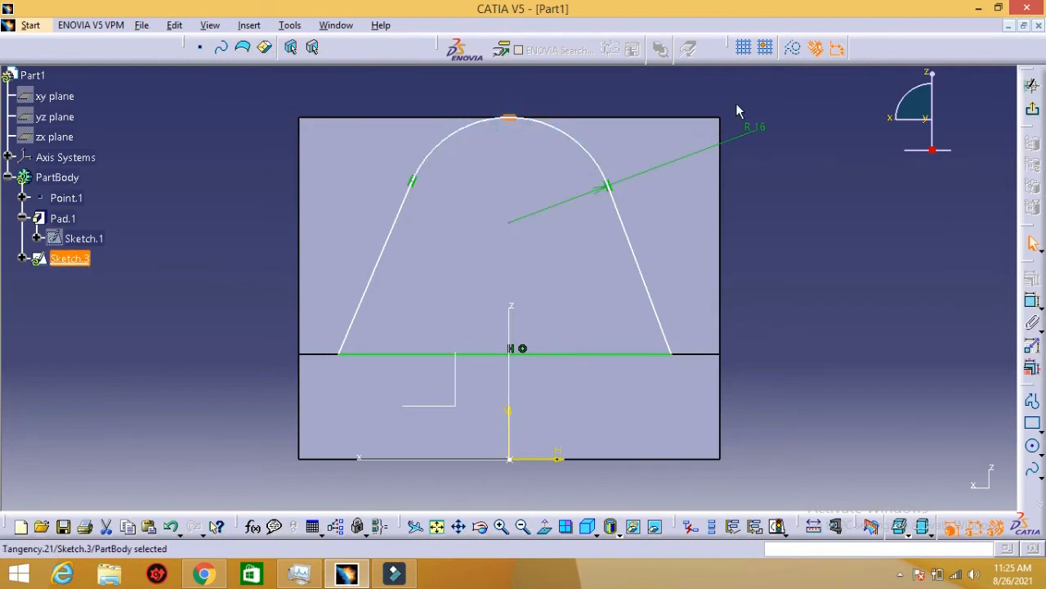
key("Delete")
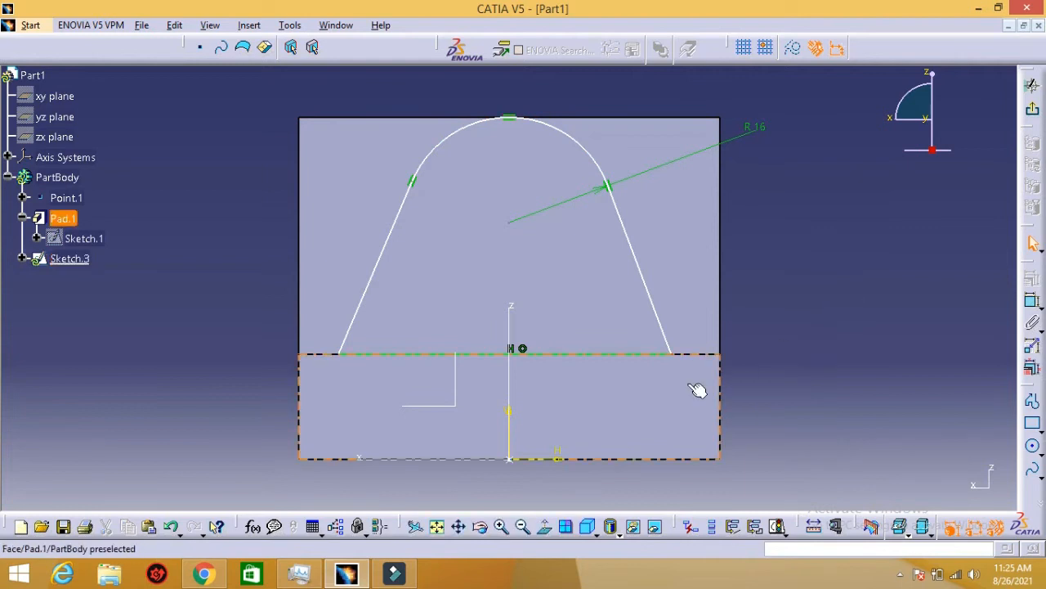
left_click(346, 576)
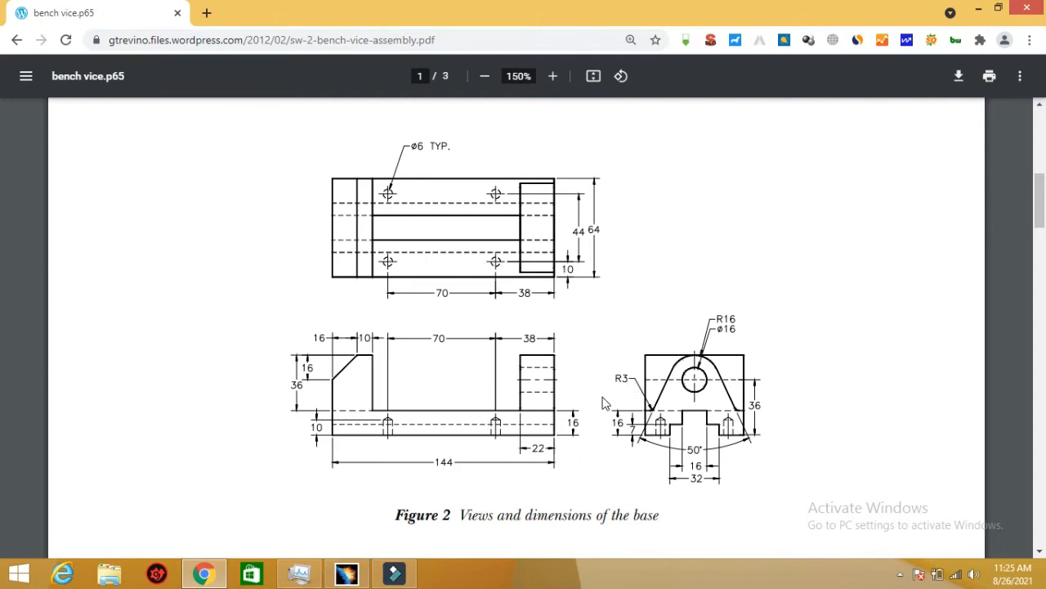
left_click(346, 573)
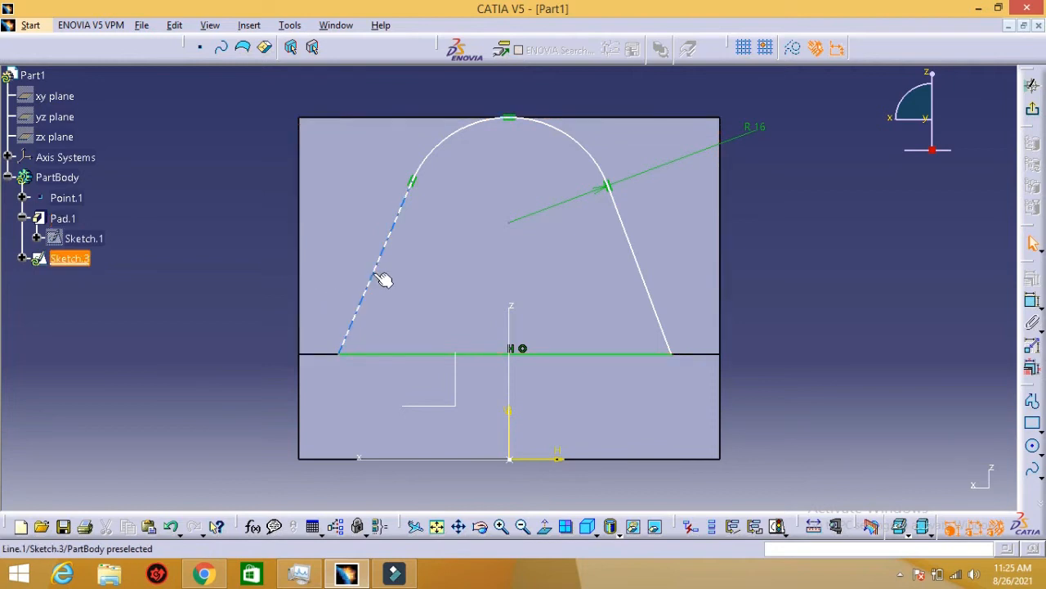
left_click(373, 275)
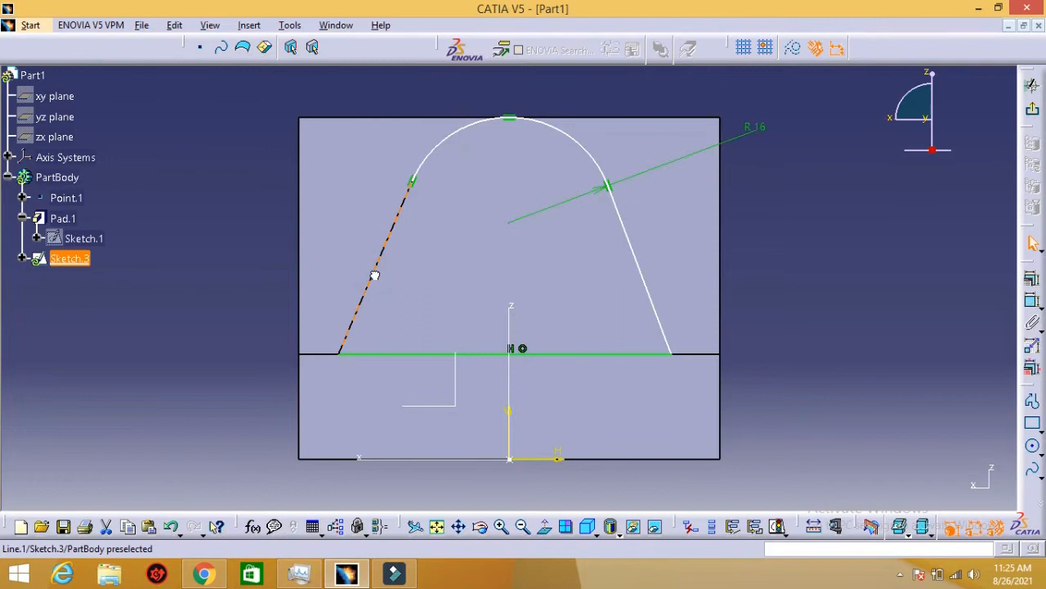
- Check the base's side view in the bench vice PDF in Chrome and, back in CATIA, move the arc's centre off the vertical axis
mouse_move(374, 275)
left_mouse_down()
mouse_move(327, 271)
mouse_move(414, 273)
mouse_move(300, 271)
mouse_move(420, 273)
mouse_move(278, 271)
mouse_move(470, 283)
mouse_move(360, 284)
mouse_move(414, 283)
mouse_move(301, 281)
mouse_move(450, 286)
mouse_move(334, 276)
mouse_move(475, 277)
mouse_move(319, 273)
mouse_move(411, 276)
mouse_move(365, 275)
mouse_move(377, 270)
left_mouse_up()
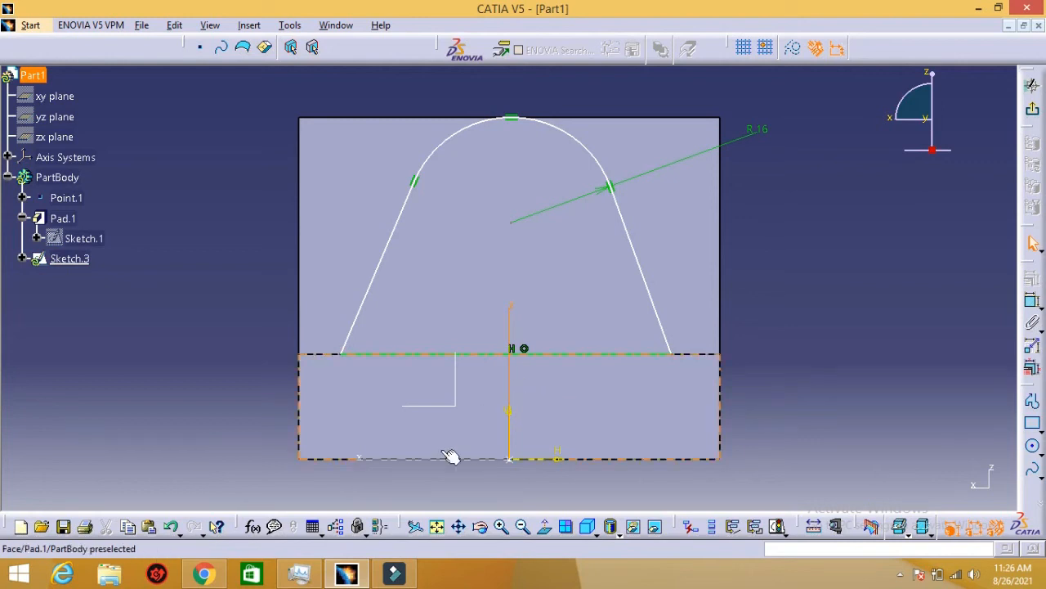
left_click(209, 575)
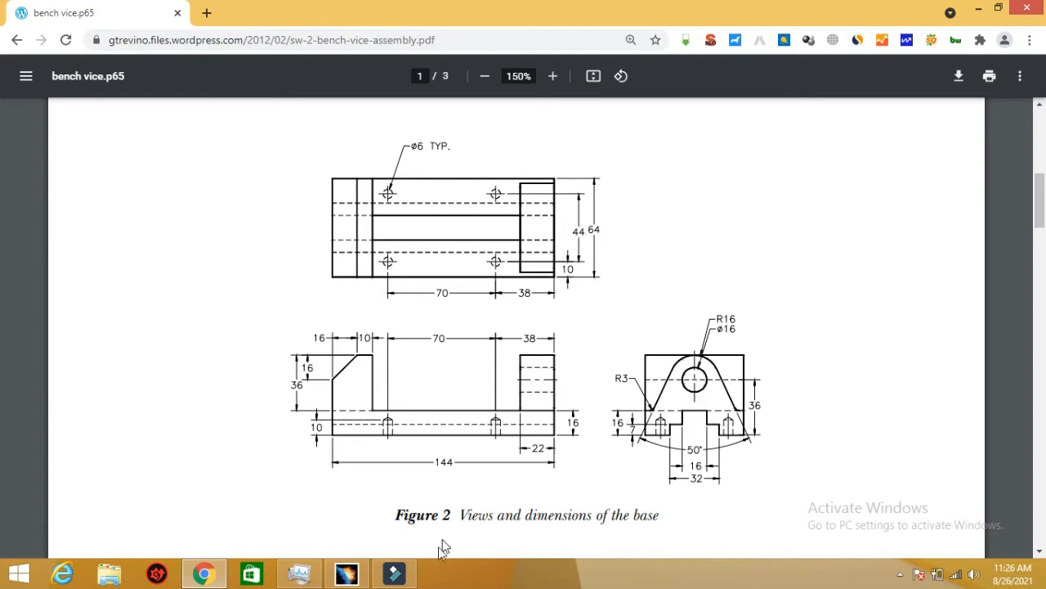
left_click(347, 575)
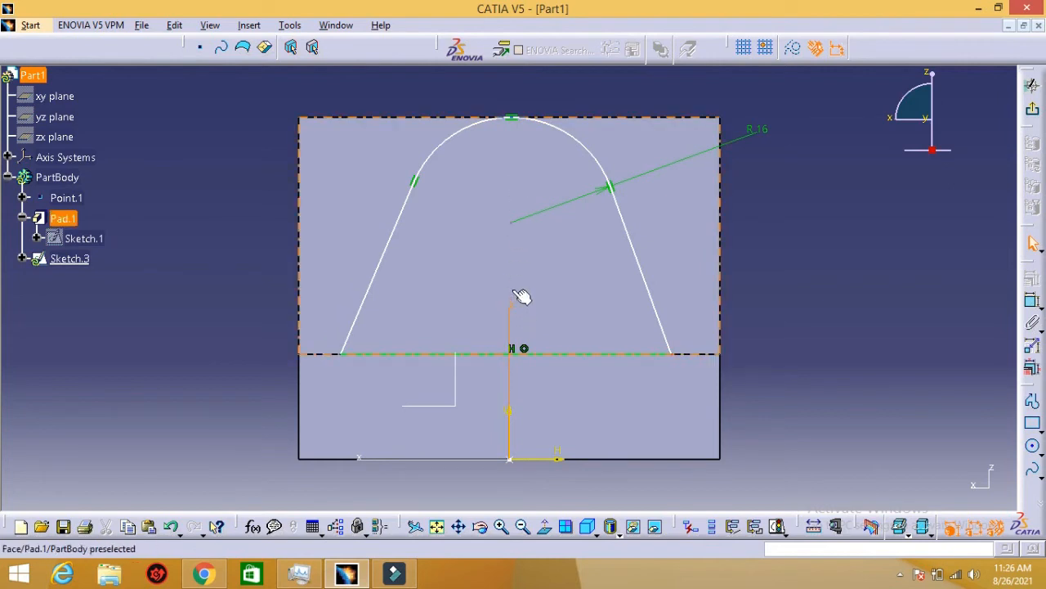
mouse_move(513, 224)
left_mouse_down()
mouse_move(554, 221)
mouse_move(437, 224)
mouse_move(558, 224)
mouse_move(454, 226)
mouse_move(450, 180)
mouse_move(470, 152)
mouse_move(466, 261)
mouse_move(470, 115)
mouse_move(493, 194)
mouse_move(551, 222)
mouse_move(479, 226)
mouse_move(558, 229)
mouse_move(462, 227)
mouse_move(537, 227)
mouse_move(500, 233)
left_mouse_up()
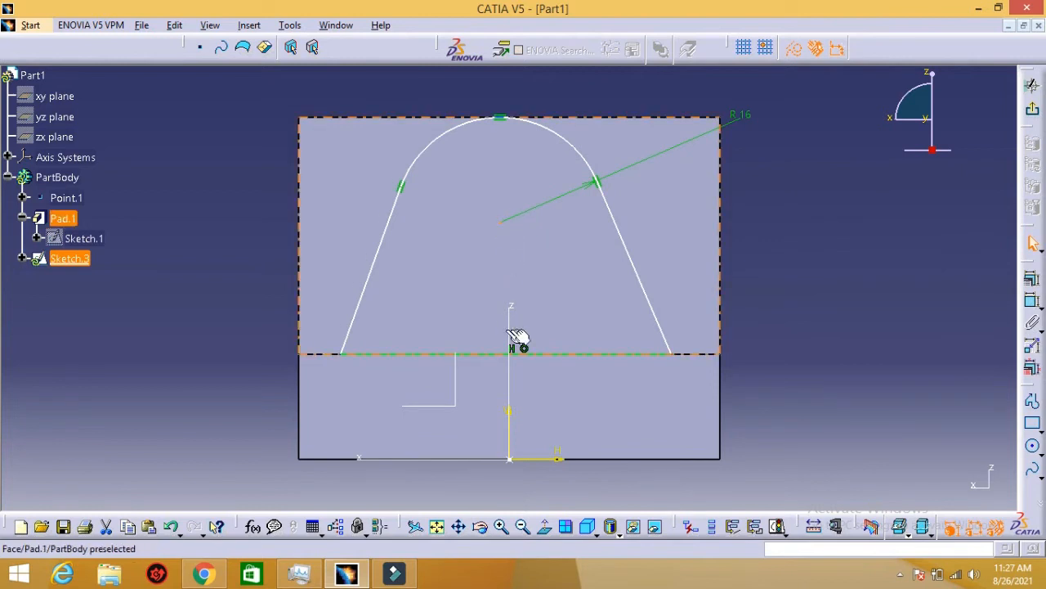
left_click(780, 288)
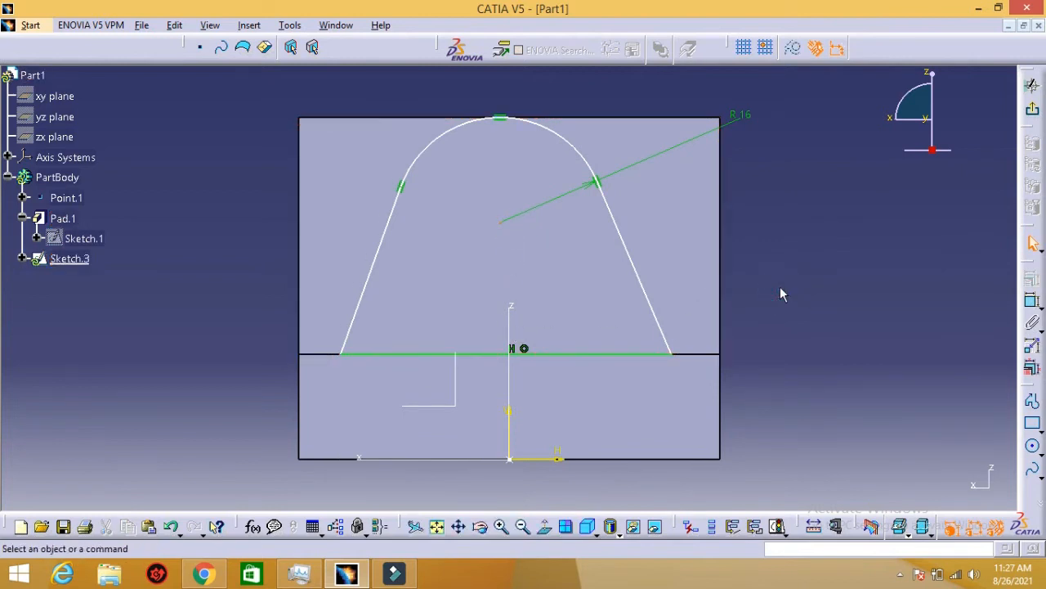
- Try to make the R16 arc's centre coincident with the profile's horizontal base line
left_click(502, 223)
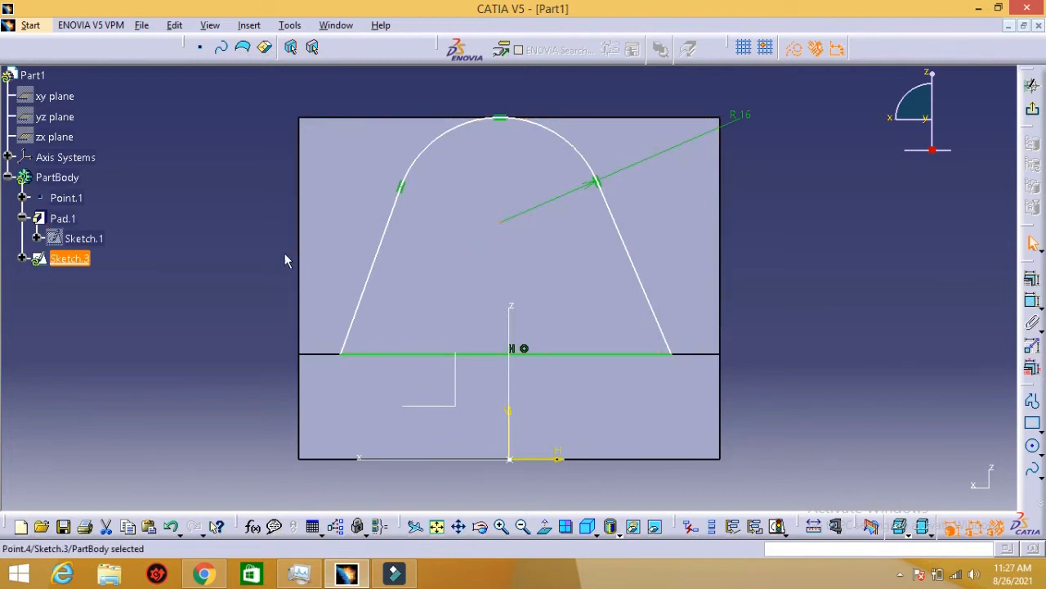
left_click(607, 361)
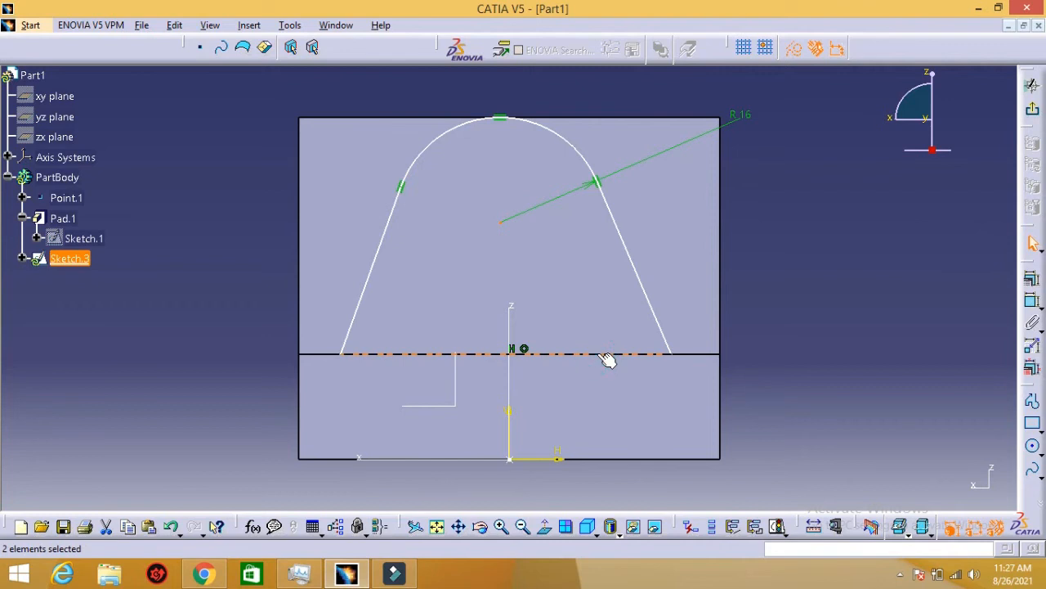
left_click(1033, 282)
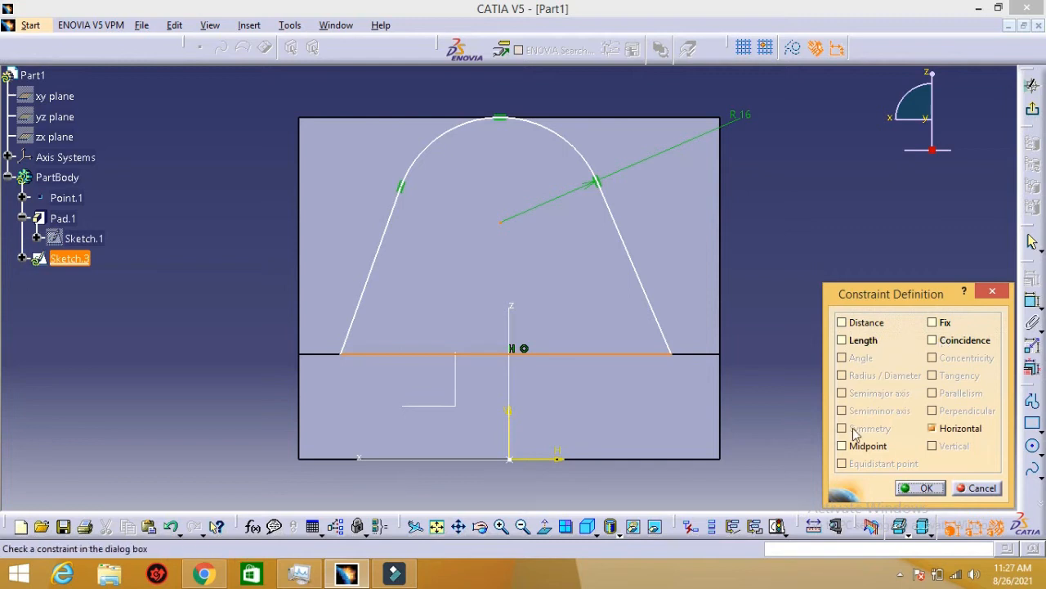
left_click(944, 345)
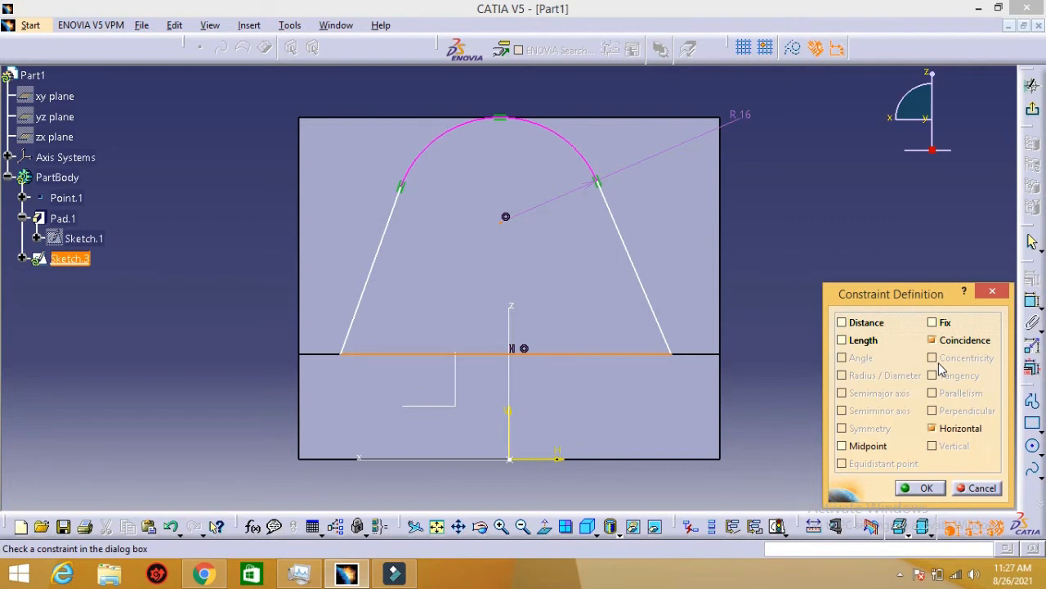
left_click(927, 488)
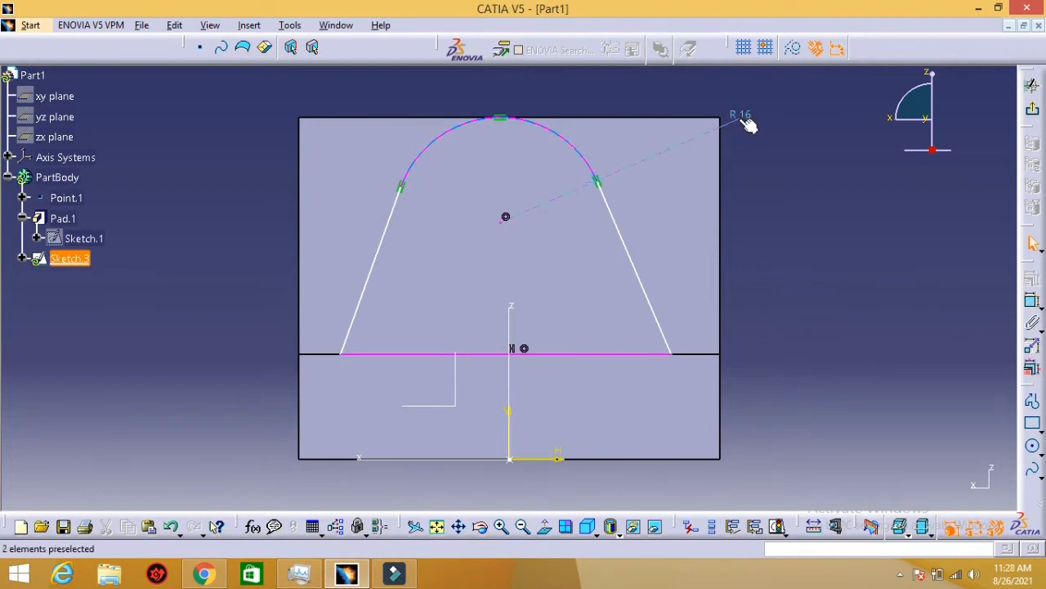
left_click(504, 216)
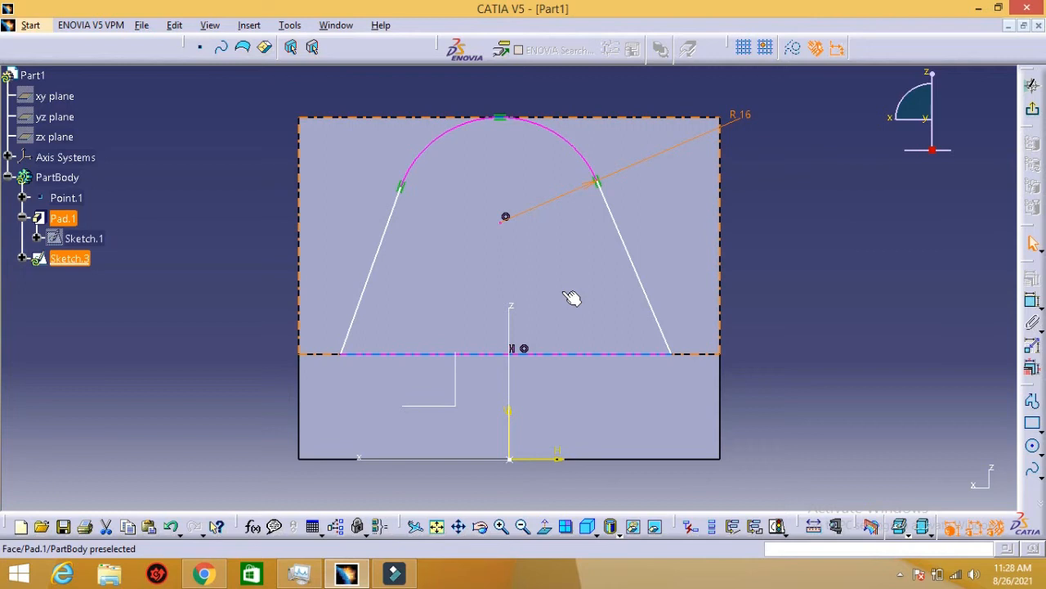
- Undo the coincidence between the arc's centre and the base line, and clear the selection
key("ctrl+z")
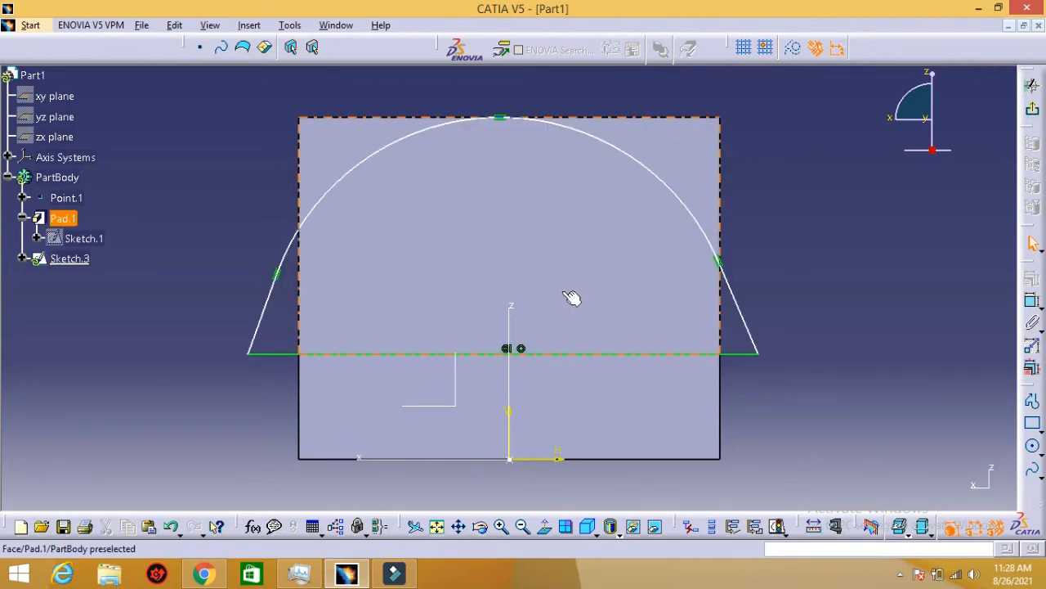
key("ctrl+z")
key("Escape")
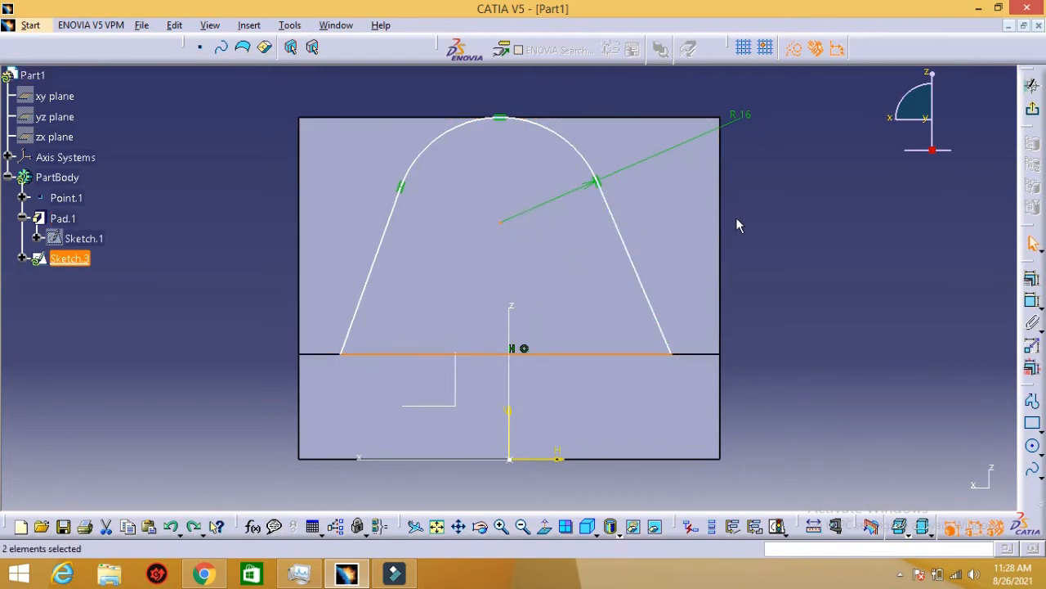
left_click(791, 244)
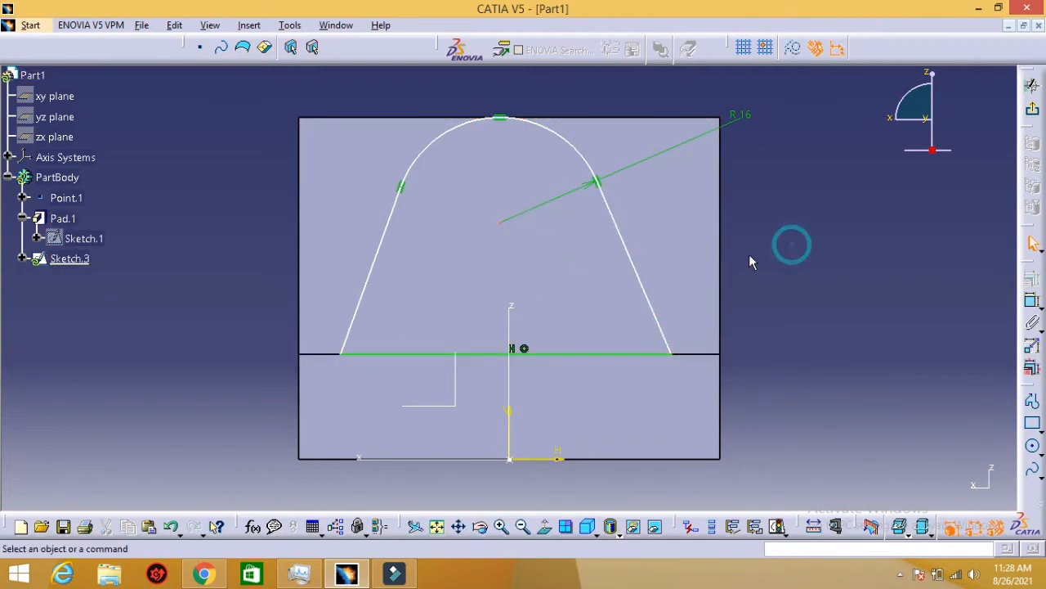
- Constrain the R16 arc's centre to be coincident with the vertical Z axis
left_click(501, 225)
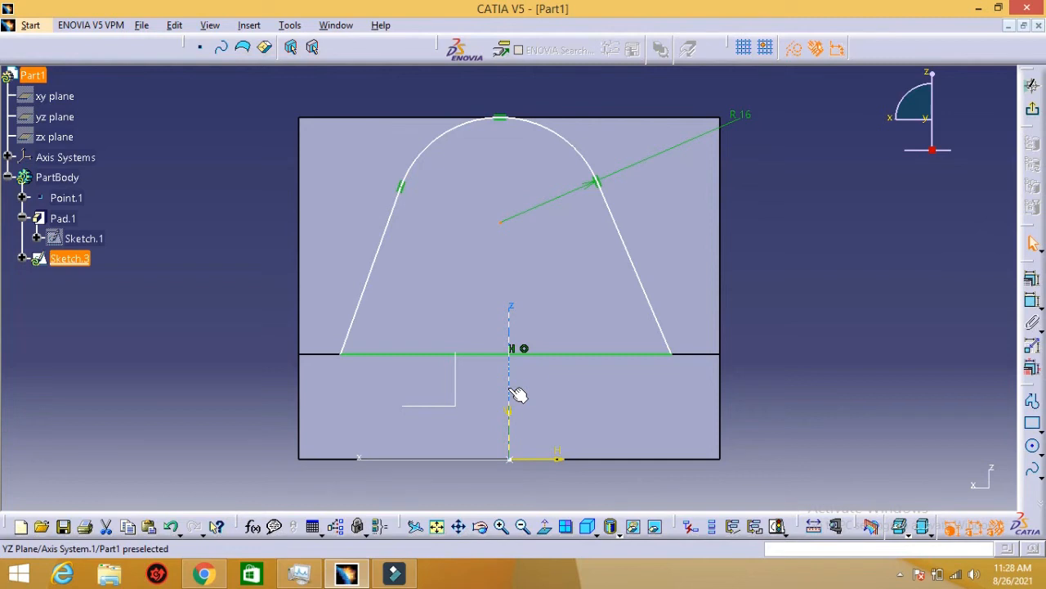
left_click(521, 277)
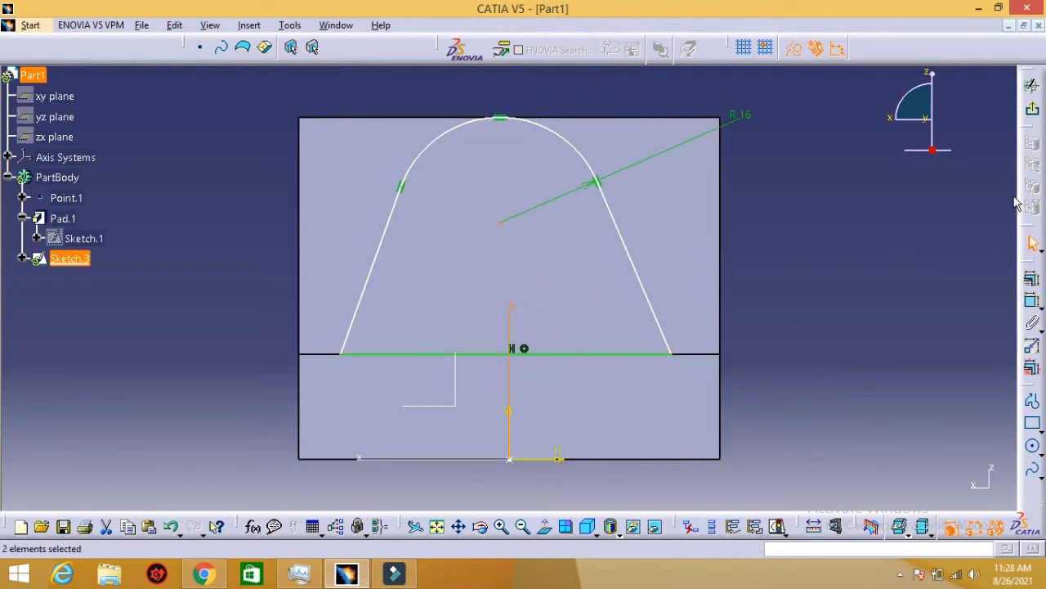
left_click(1032, 284)
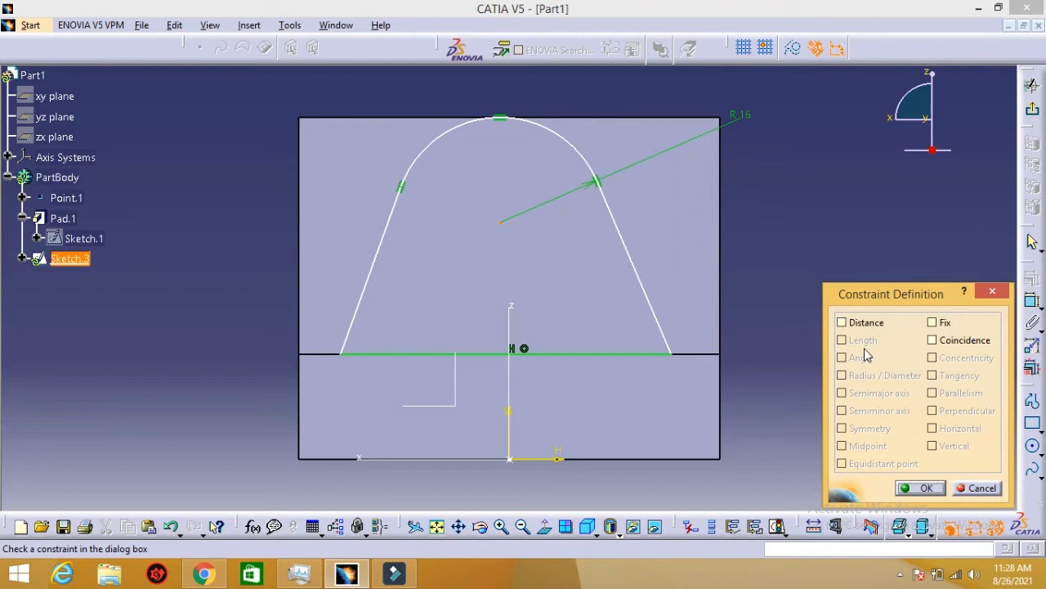
left_click(932, 340)
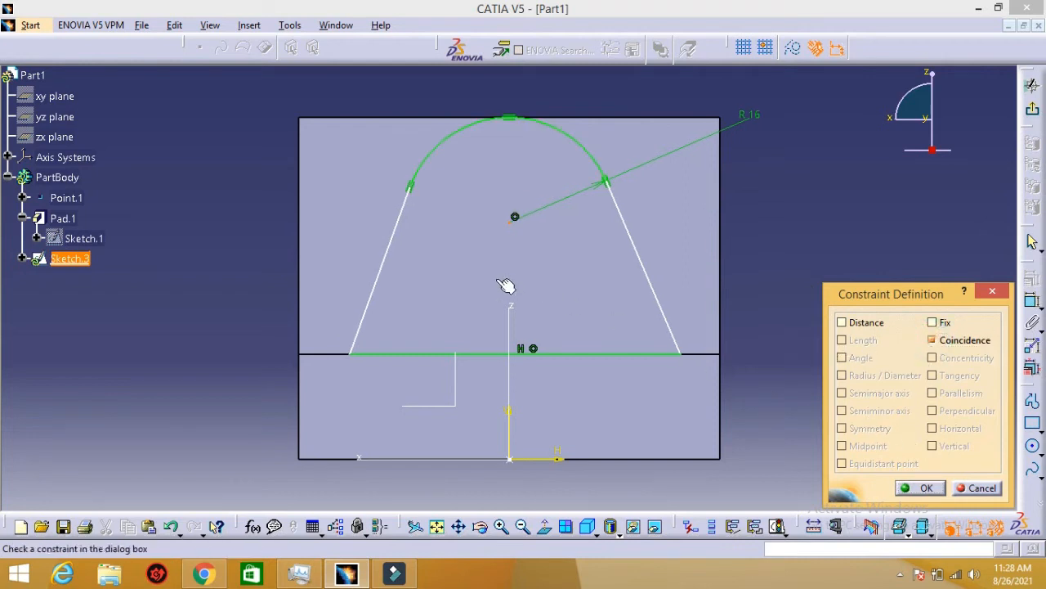
left_click(925, 488)
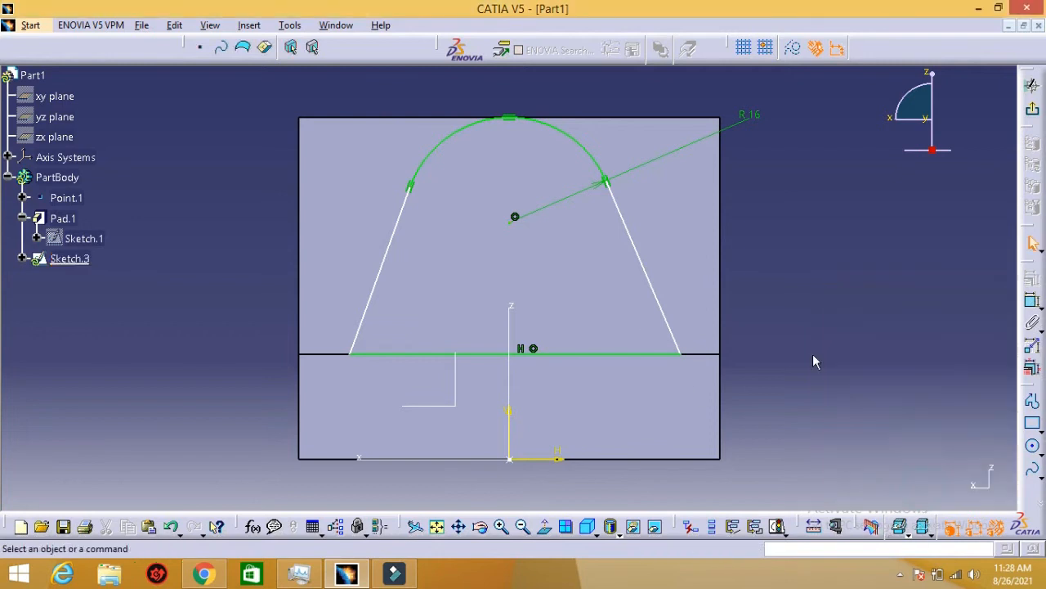
left_click(806, 291)
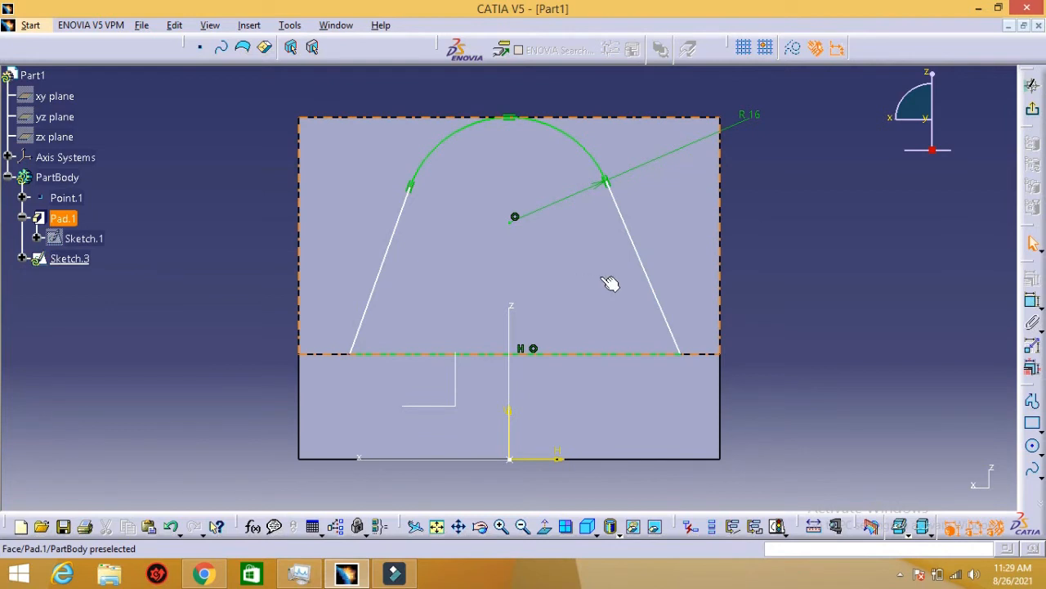
- Test how the profile's slanted side moves and look up the angle between both sides in the bench vice PDF
mouse_move(653, 280)
left_mouse_down()
mouse_move(643, 268)
mouse_move(650, 225)
mouse_move(624, 256)
mouse_move(561, 285)
mouse_move(672, 236)
mouse_move(740, 229)
mouse_move(685, 285)
left_mouse_up()
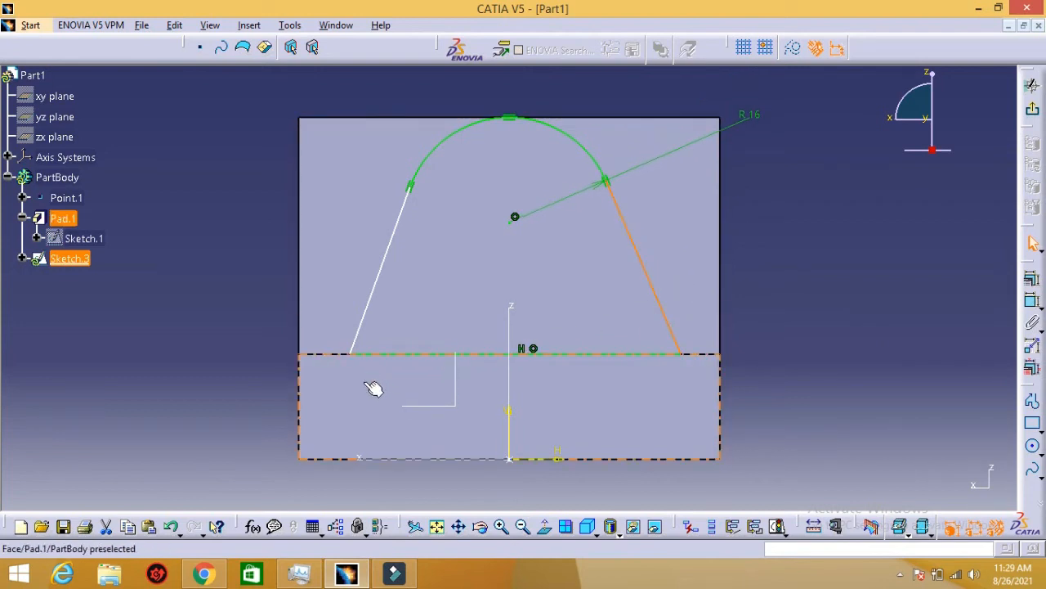
left_click(342, 576)
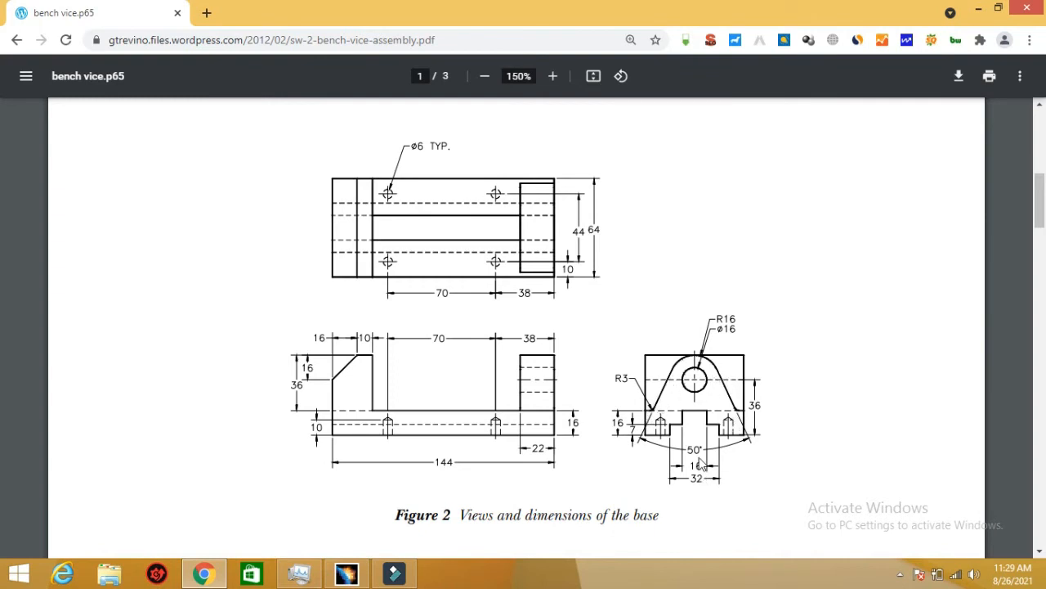
left_click(347, 573)
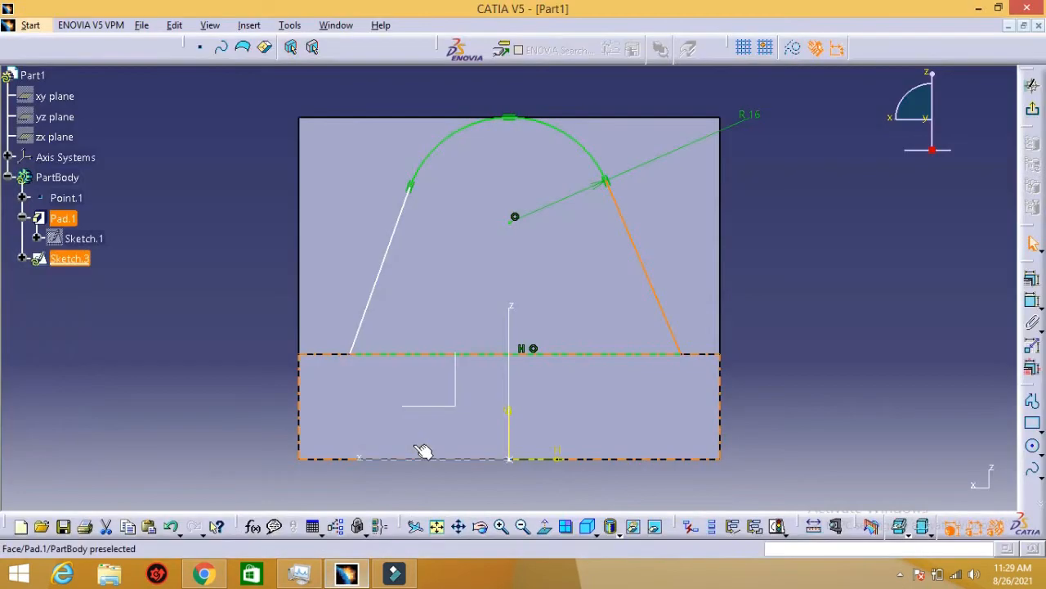
left_click(834, 292)
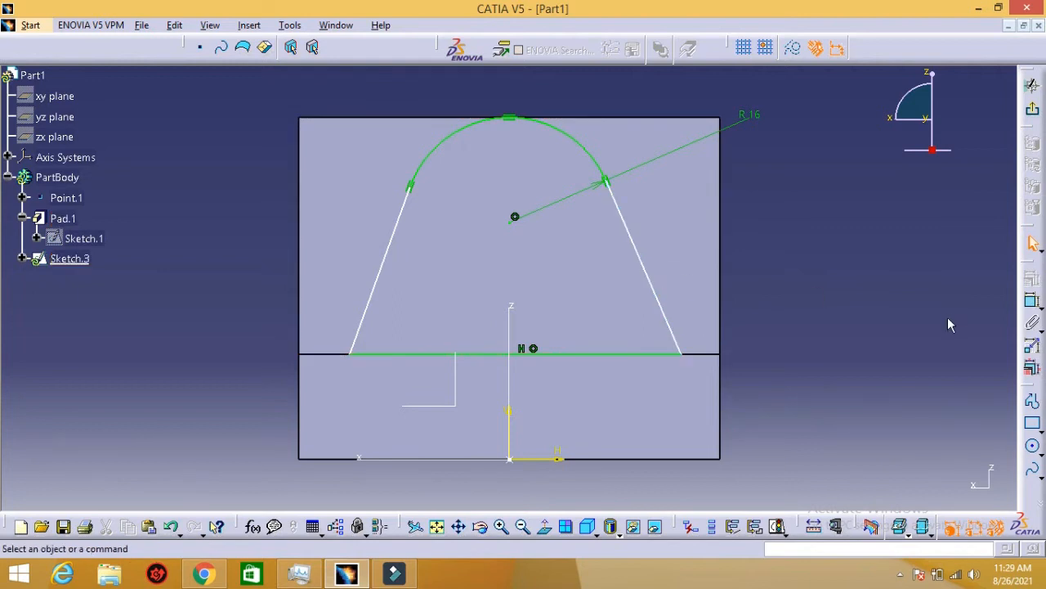
- Dimension the angle between the profile's two slanted sides and set it to 50°
left_click(1033, 304)
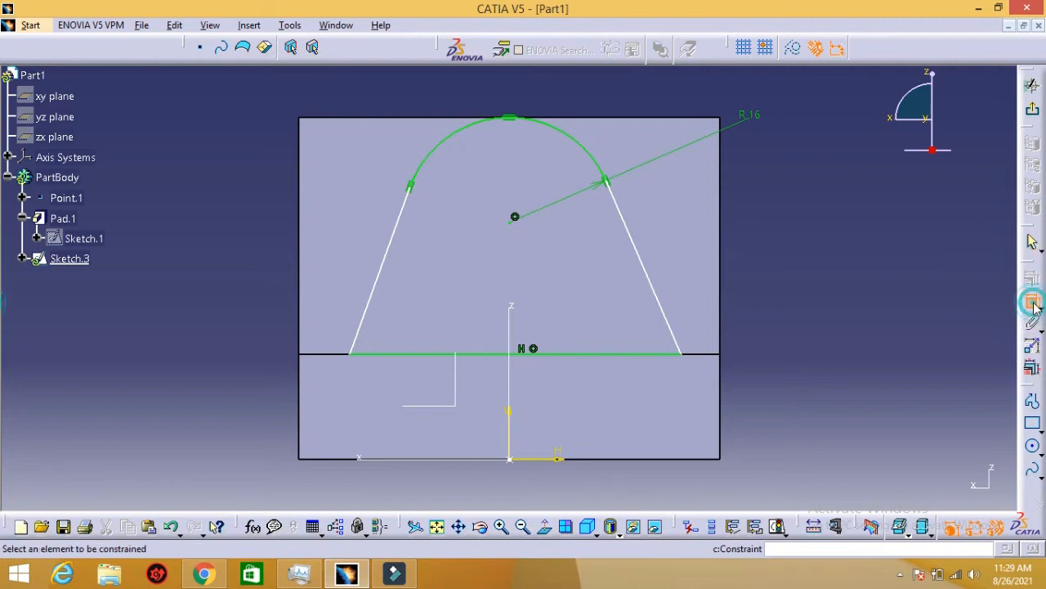
left_click(643, 260)
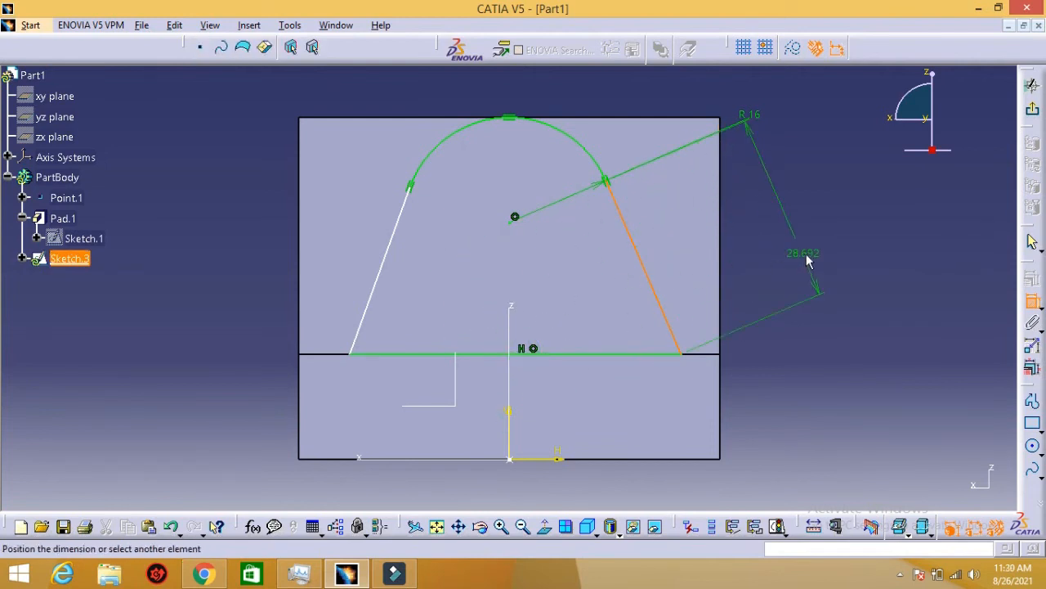
left_click(390, 263)
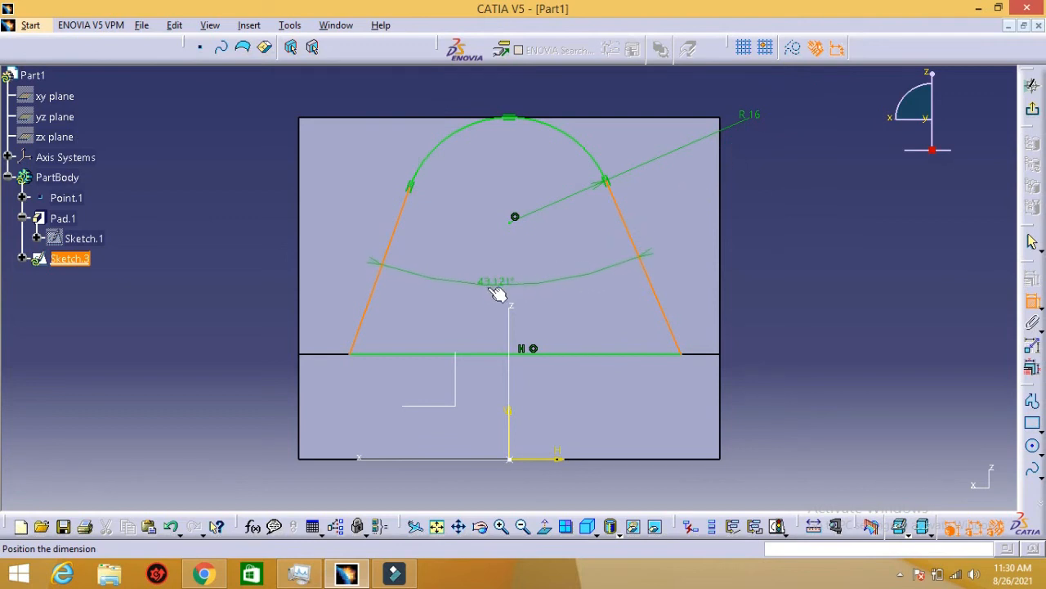
left_click(463, 299)
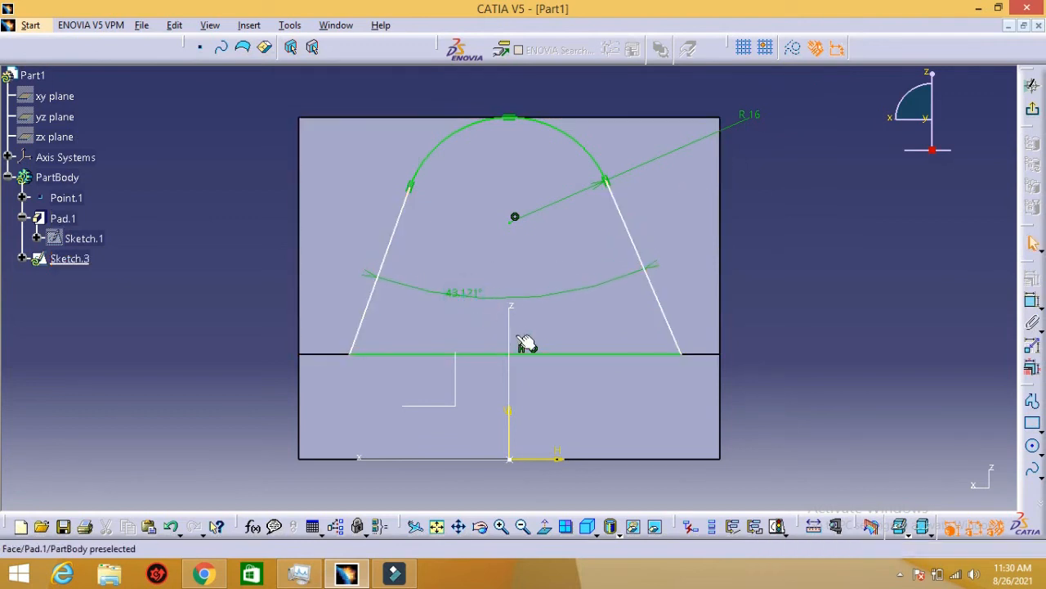
double_click(464, 292)
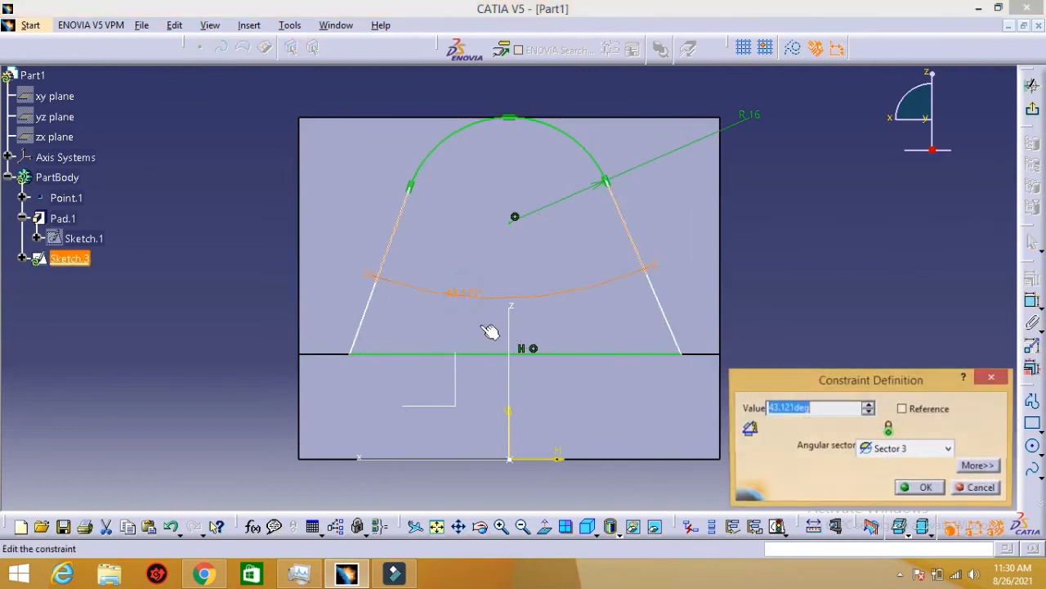
type("50")
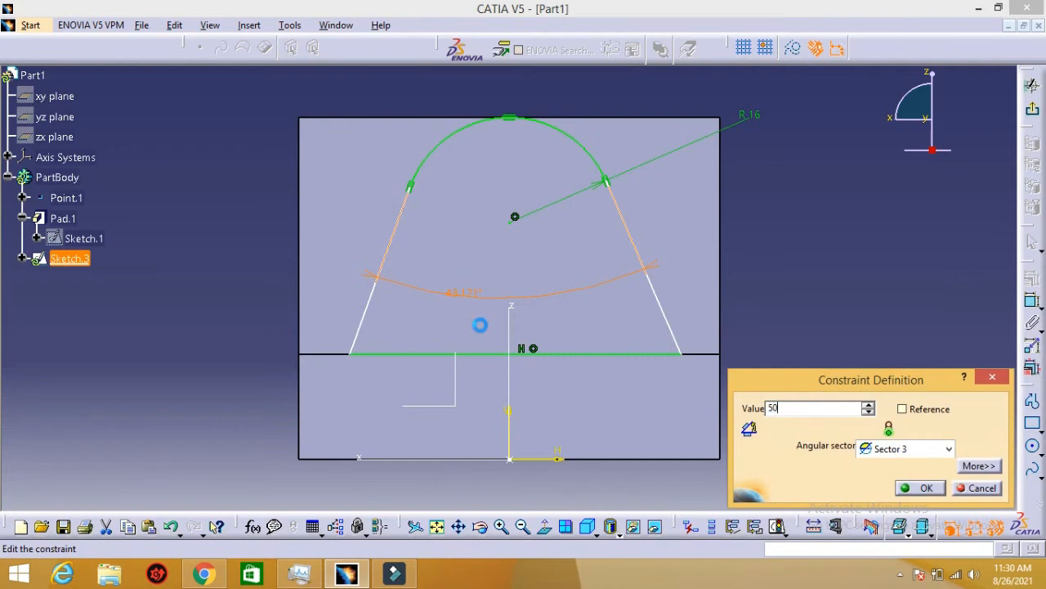
key("Return")
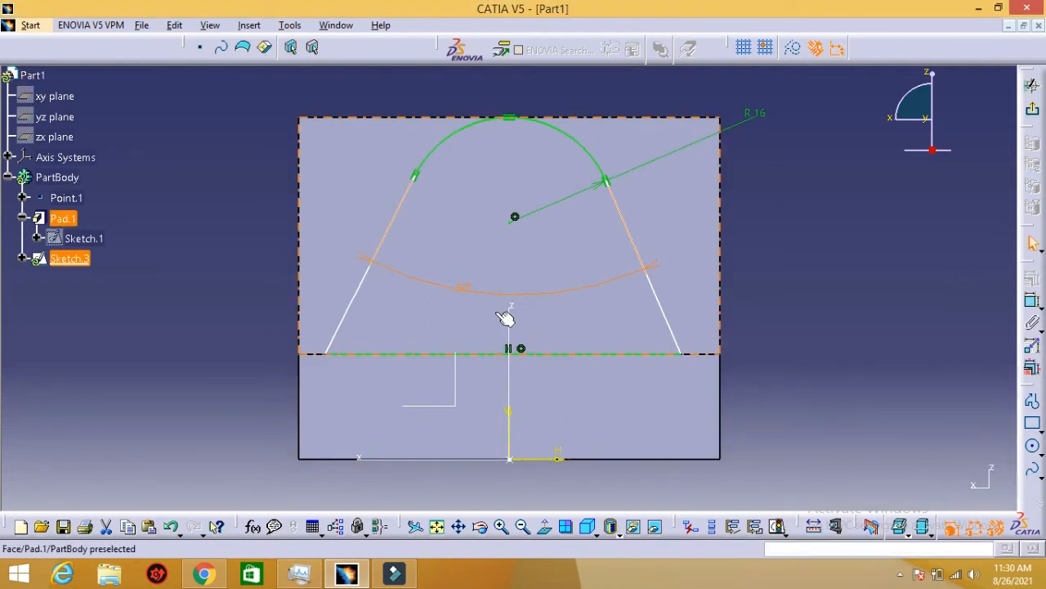
left_click(795, 298)
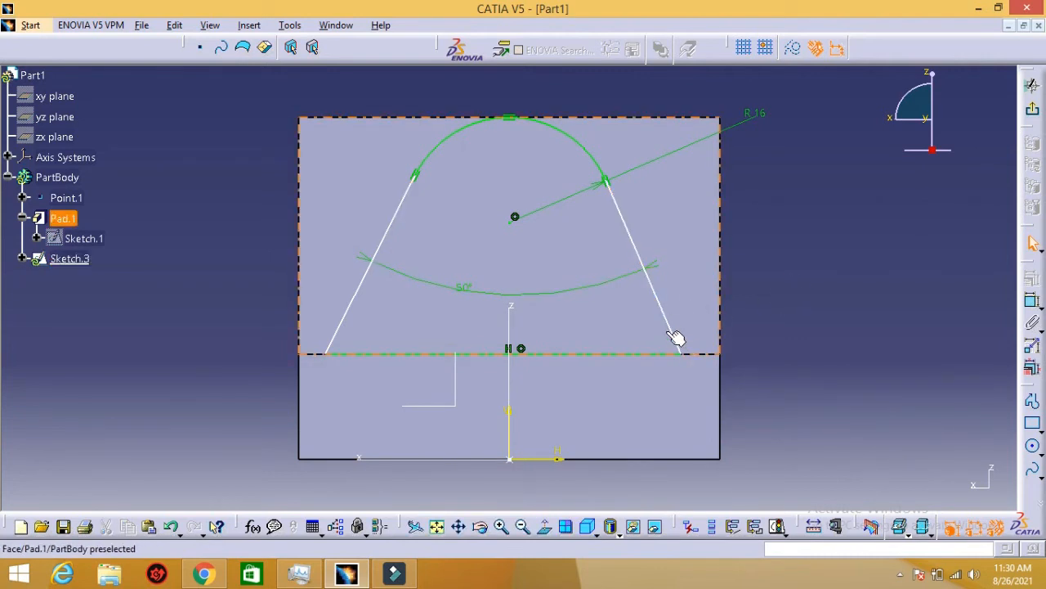
- Test the profile's remaining freedom by moving its slanted side and its base line along the block's top edge
mouse_move(668, 312)
left_mouse_down()
mouse_move(715, 260)
mouse_move(687, 283)
mouse_move(640, 289)
mouse_move(717, 278)
mouse_move(741, 287)
mouse_move(654, 292)
mouse_move(709, 288)
mouse_move(661, 287)
mouse_move(694, 286)
left_mouse_up()
left_click(801, 390)
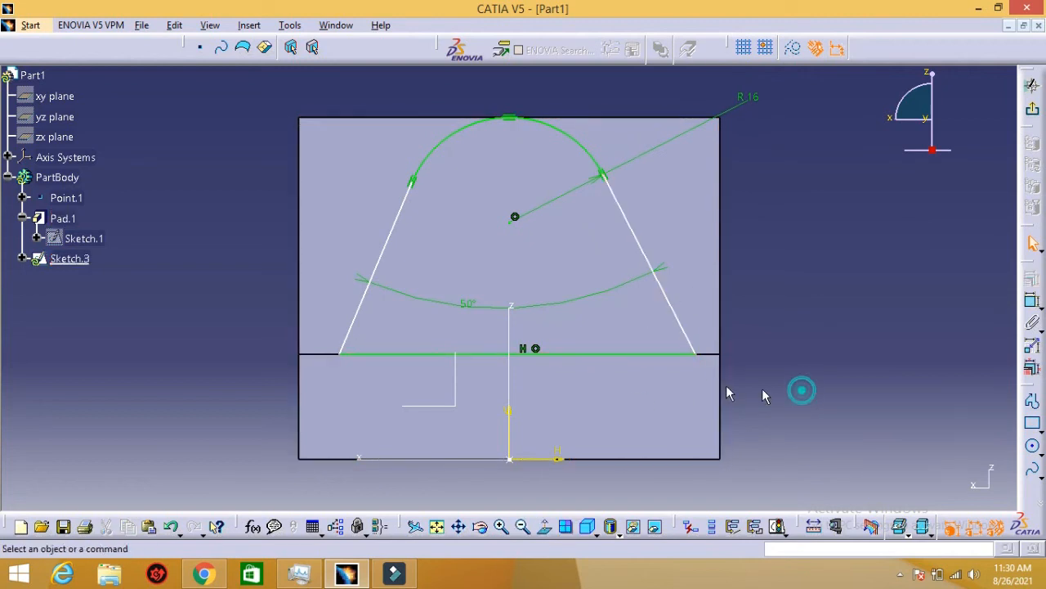
left_click(612, 354)
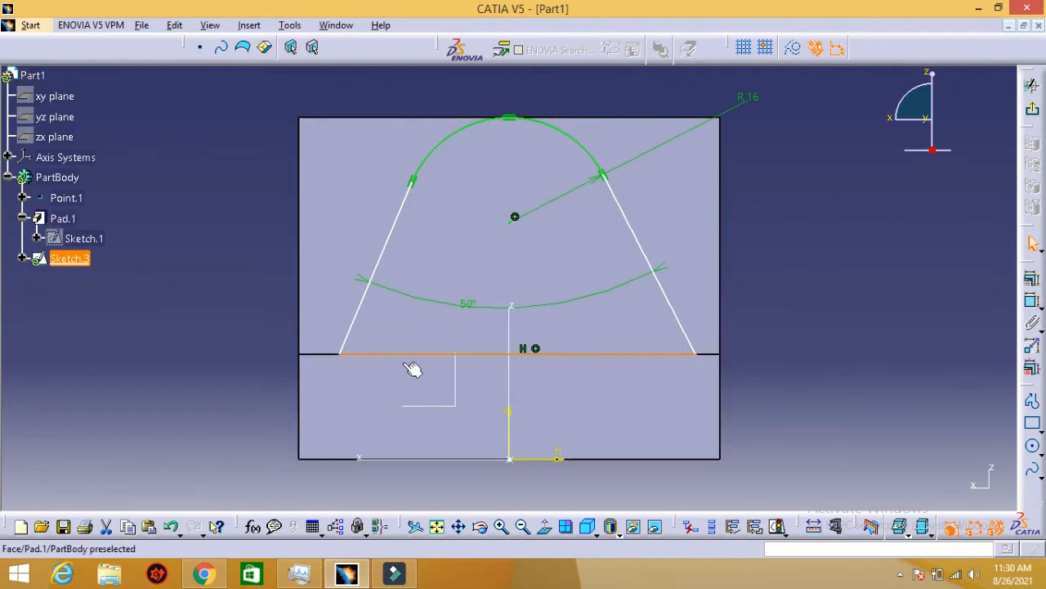
left_click(381, 355)
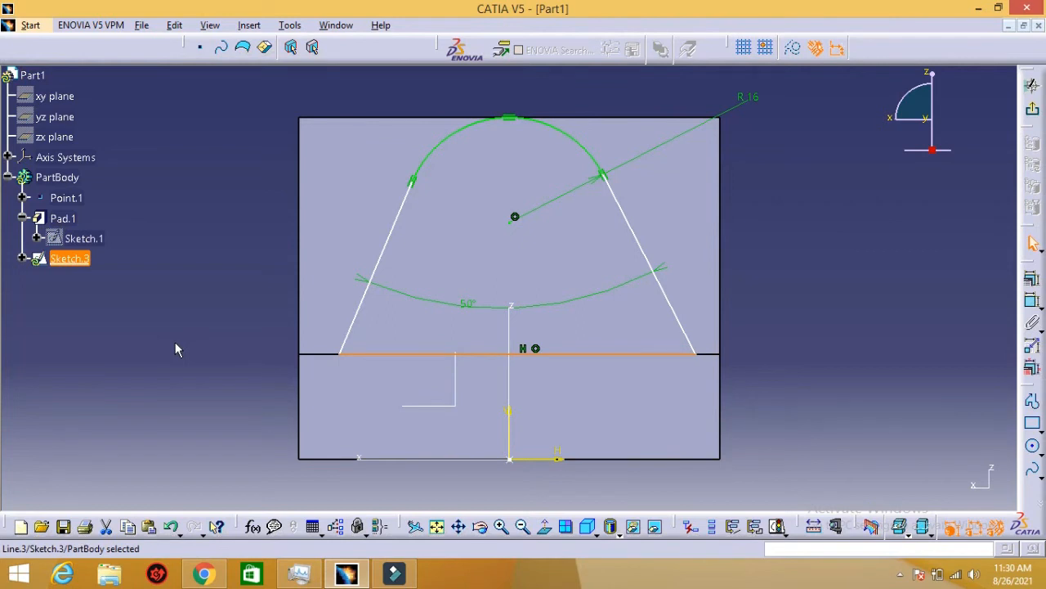
left_click(760, 369)
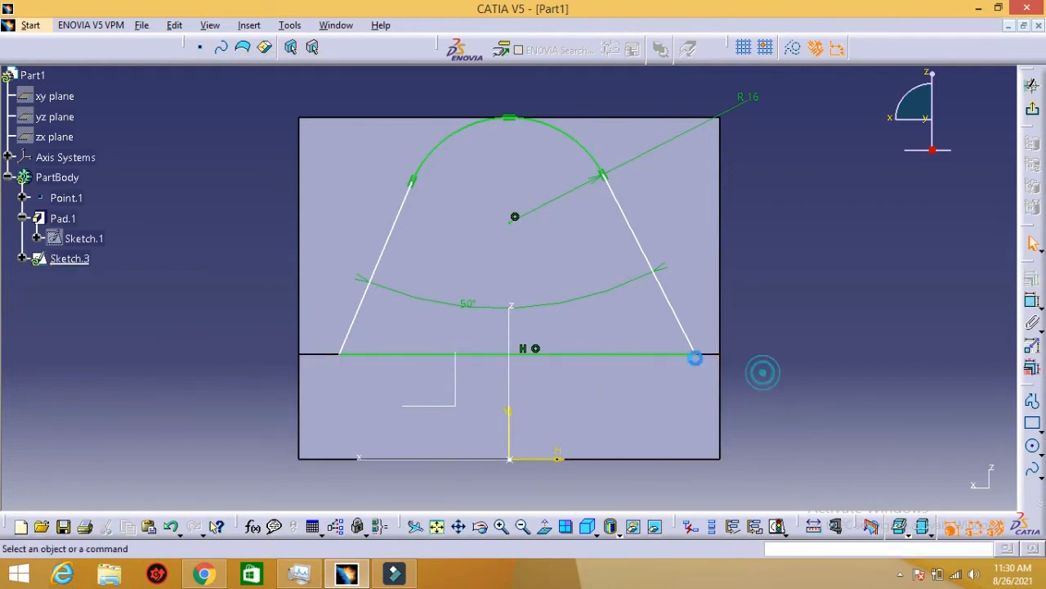
mouse_move(647, 357)
left_mouse_down()
mouse_move(535, 356)
mouse_move(646, 356)
mouse_move(635, 358)
left_mouse_up()
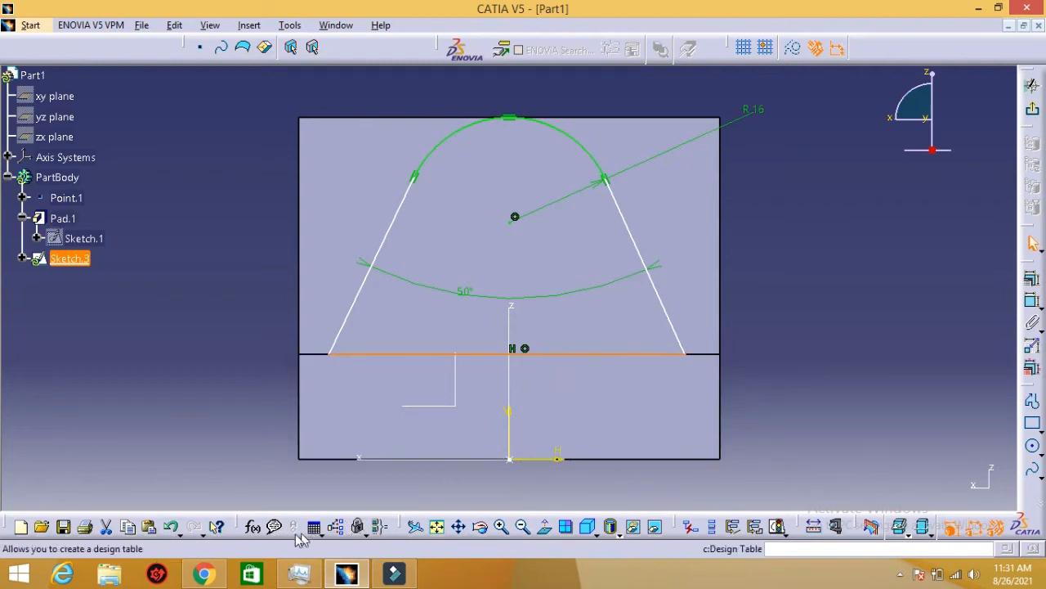
- Check the base's end view in the bench vice PDF, and test how both slanted sides move in the sketch
left_click(216, 577)
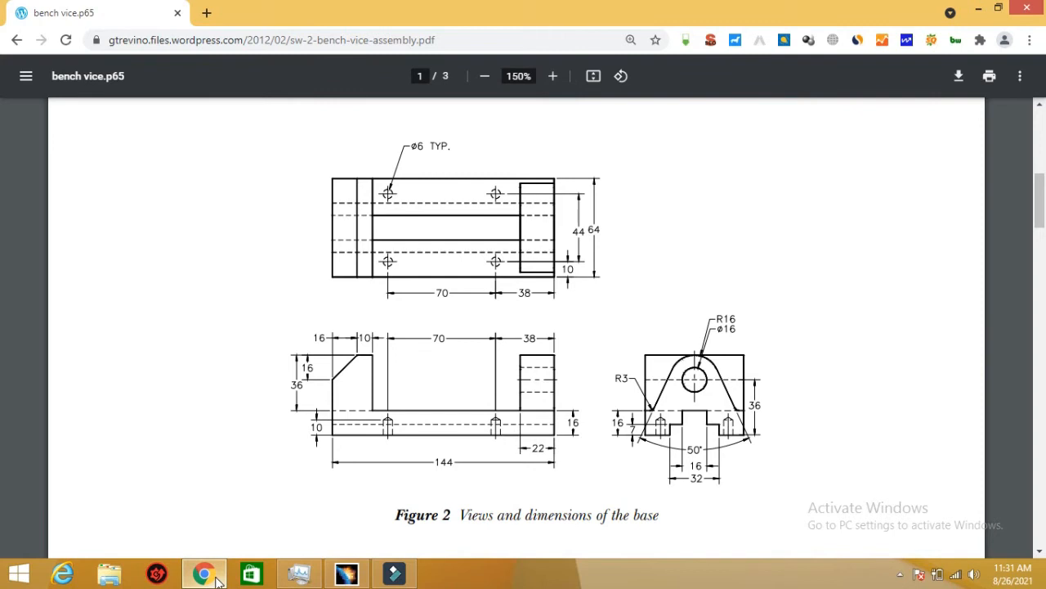
left_click(216, 577)
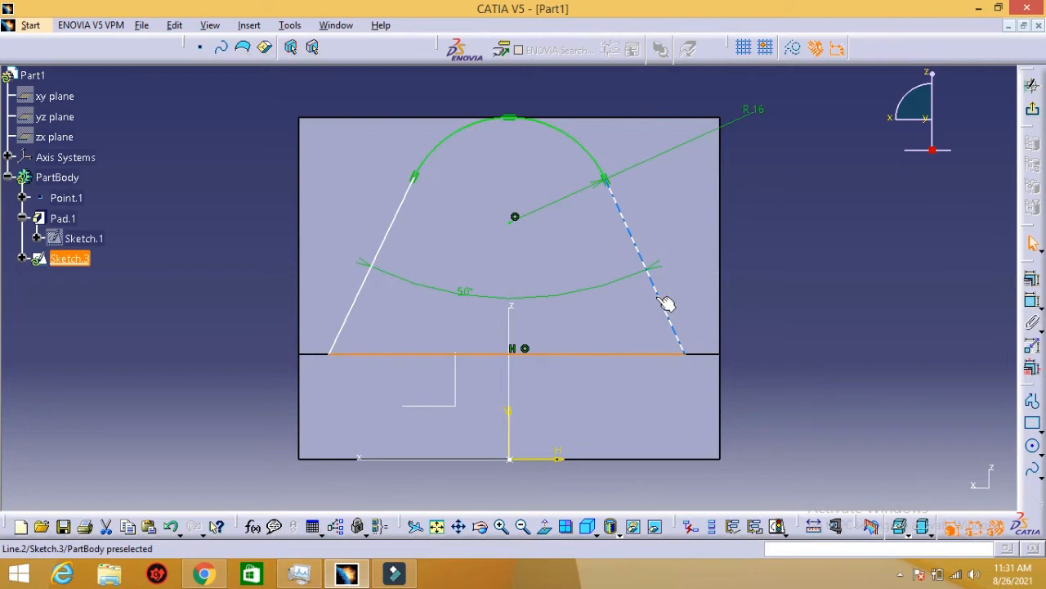
left_click_drag(666, 303, 797, 101)
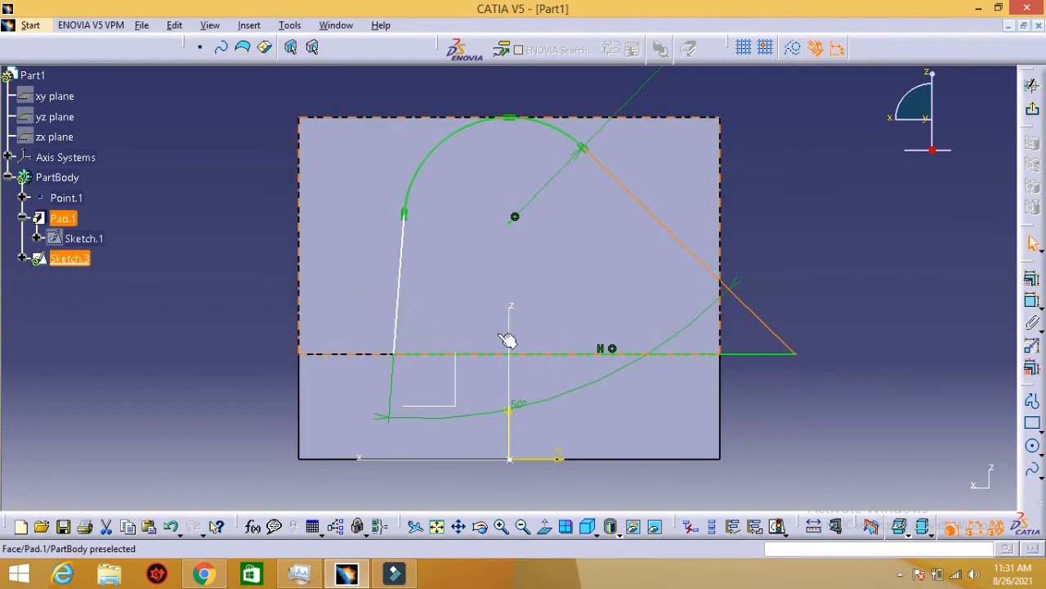
left_click_drag(397, 308, 349, 310)
left_click(241, 293)
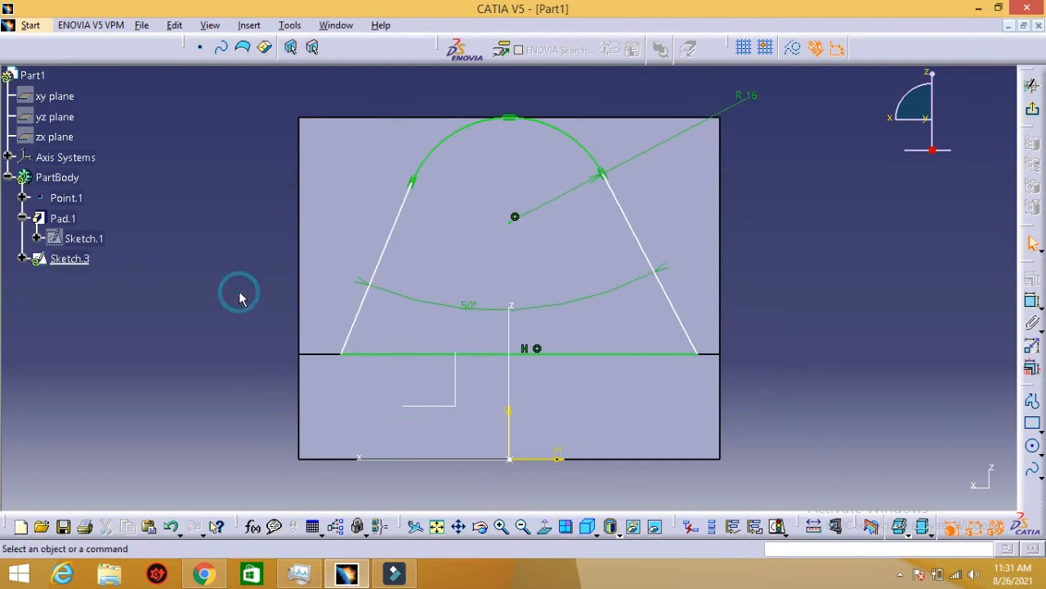
- Constrain the profile's two slanted sides to be symmetric about the vertical Z axis
left_click(387, 245)
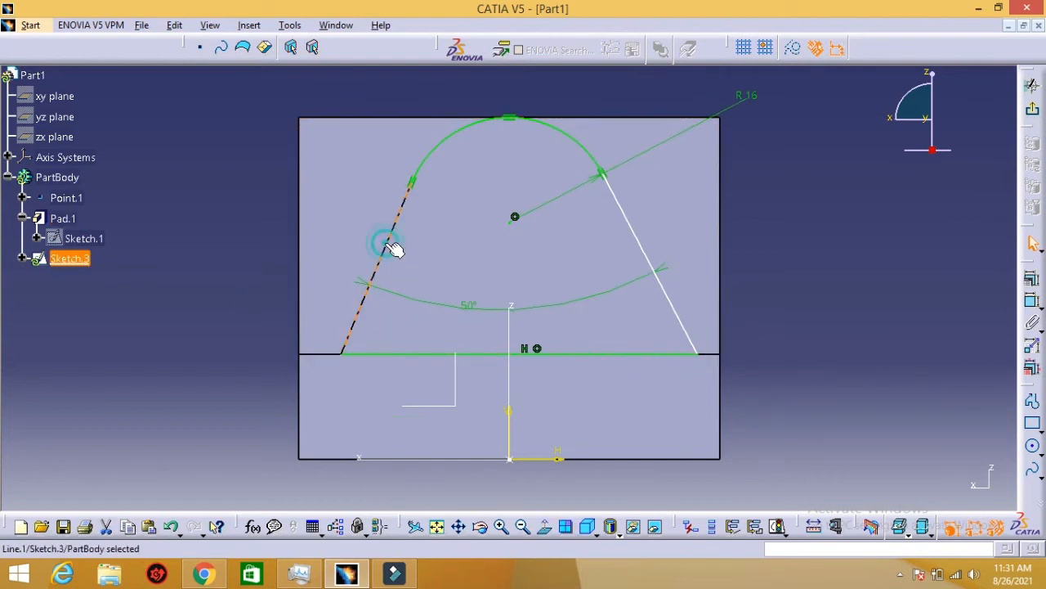
left_click(642, 247, "ctrl")
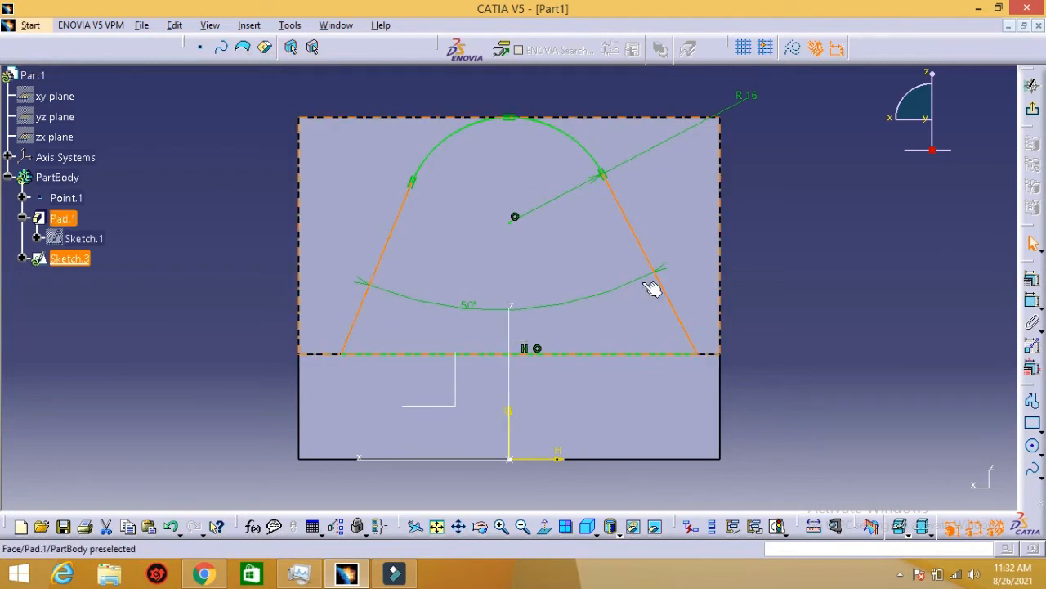
left_click(510, 332, "ctrl")
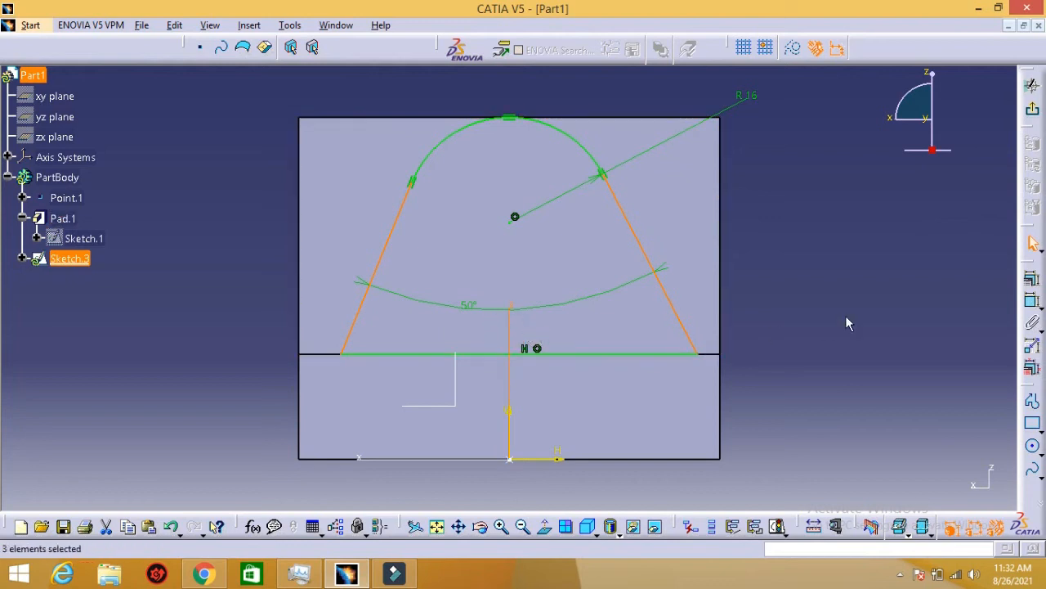
left_click(1032, 280)
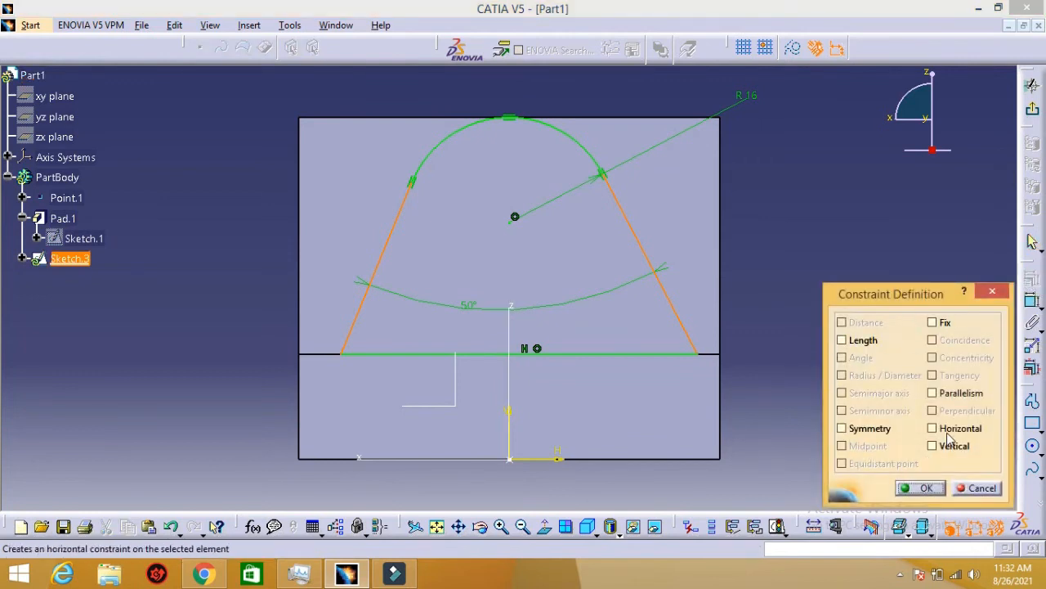
left_click(868, 435)
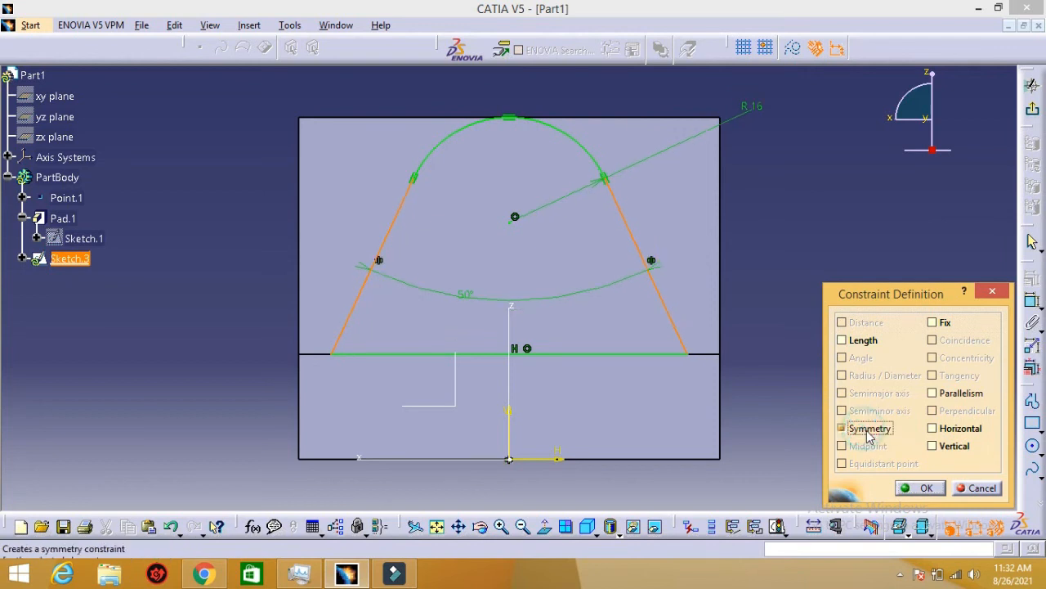
left_click(921, 489)
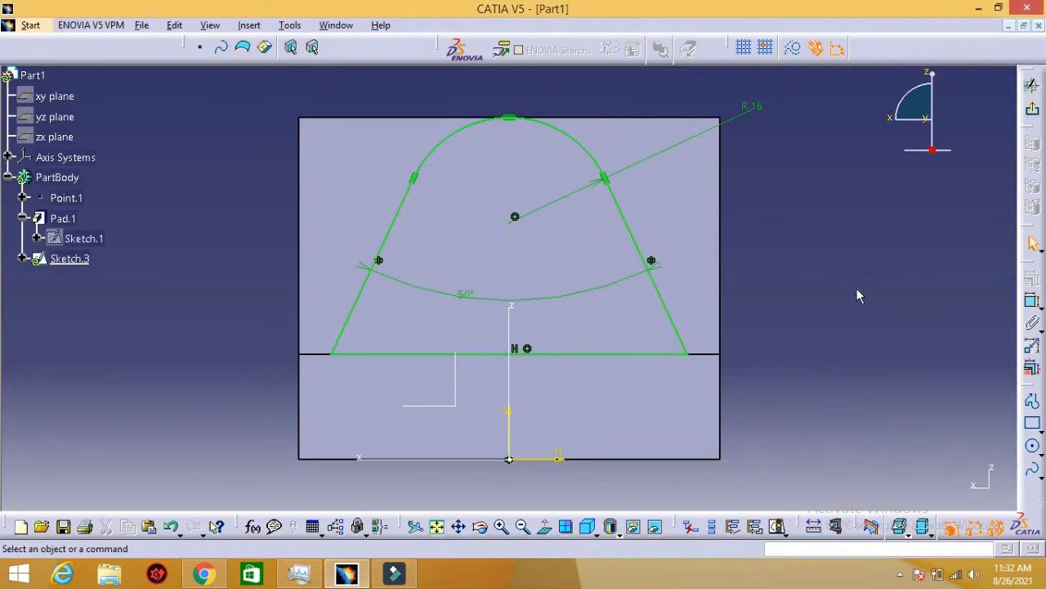
- Exit the sketch, compare the profile with the end view and assembly figure in the bench vice PDF, and reopen the sketch
left_click(1034, 115)
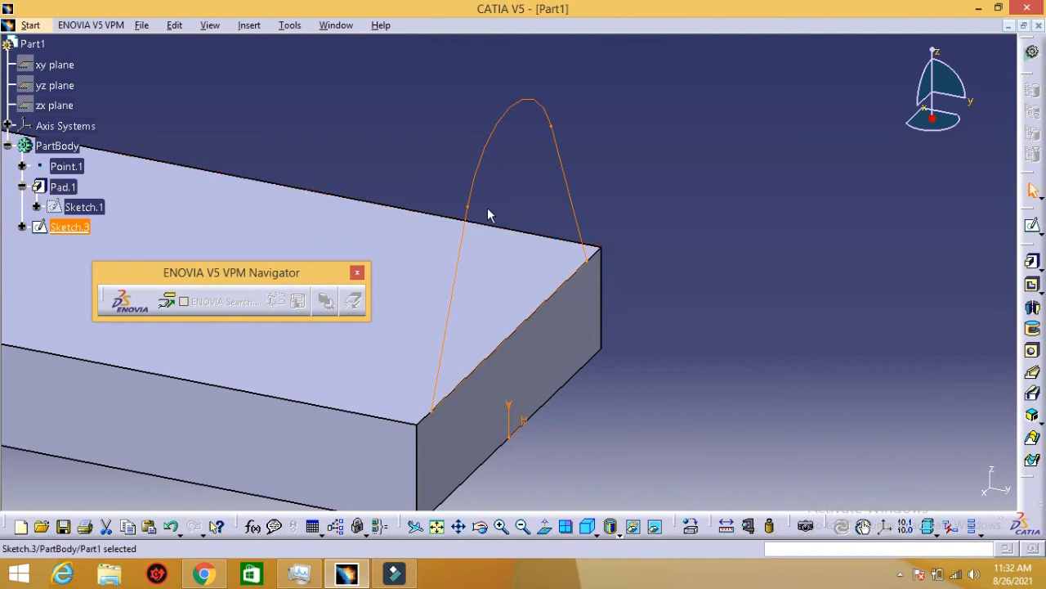
left_click(203, 573)
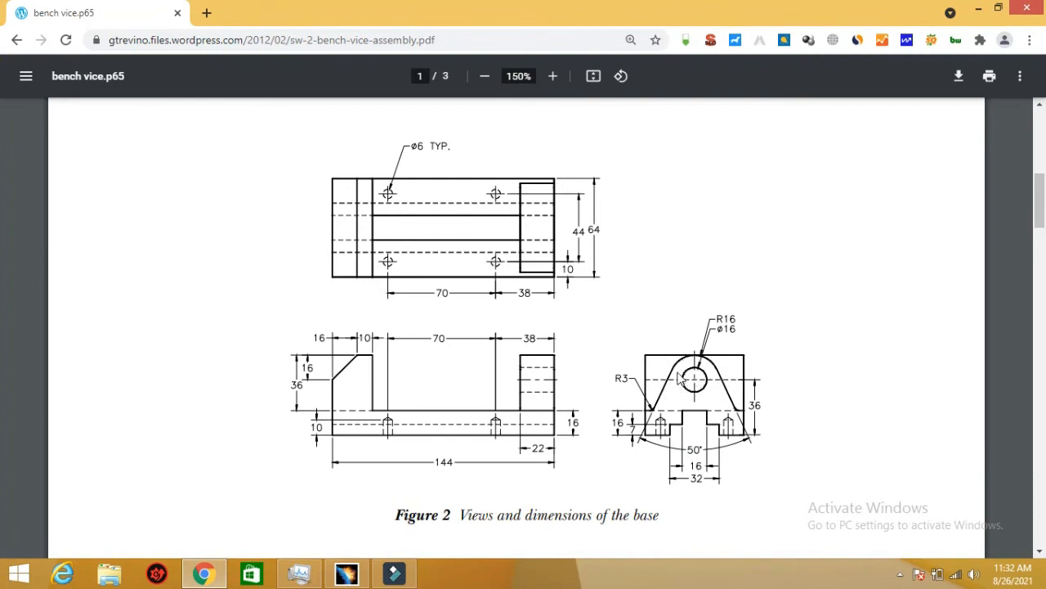
scroll(640, 390, "up", 1)
scroll(641, 391, "up", 5)
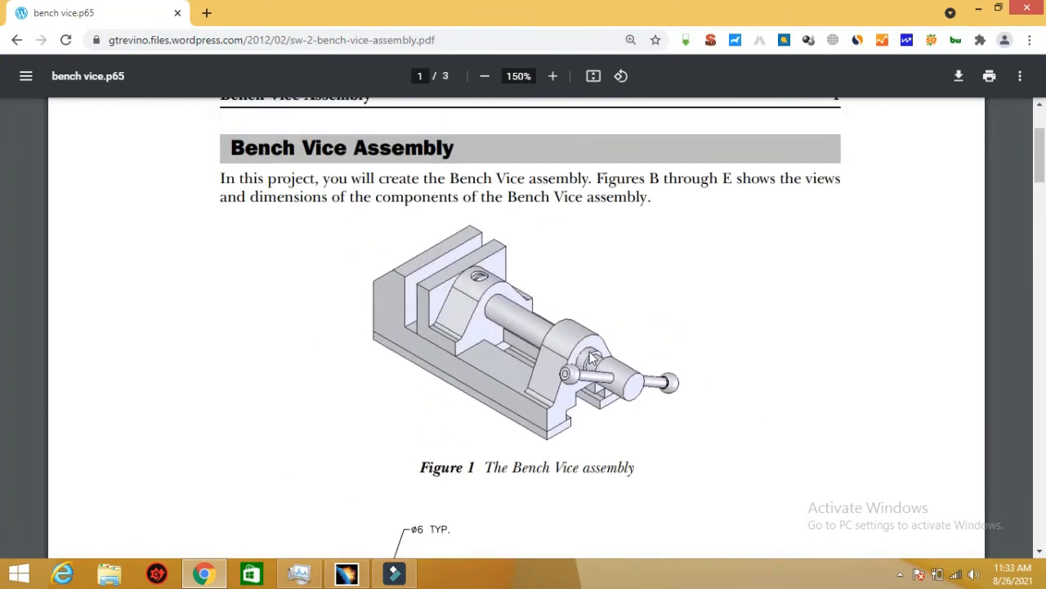
left_click(347, 573)
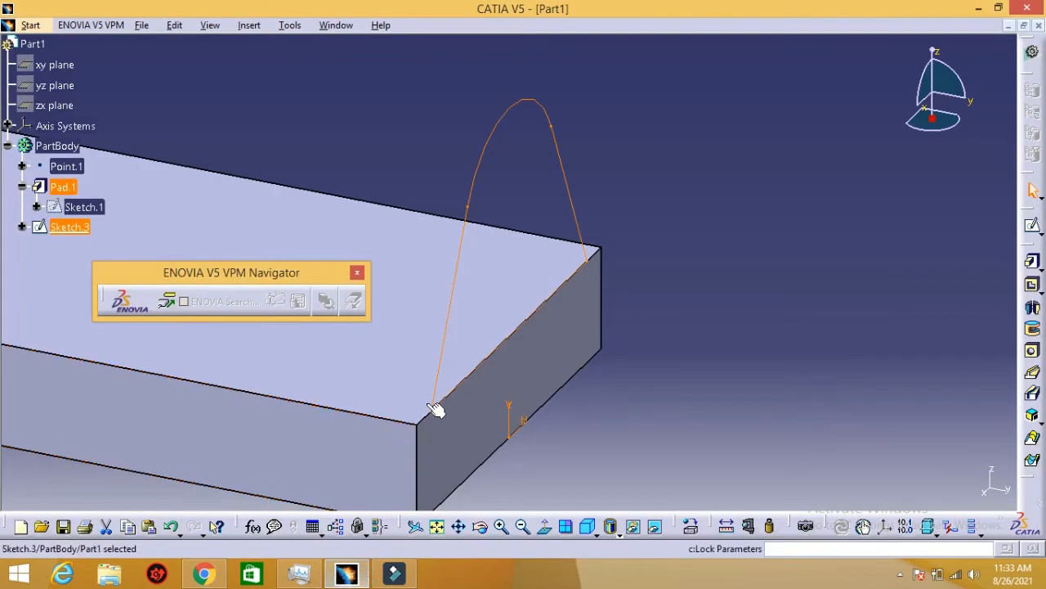
double_click(491, 166)
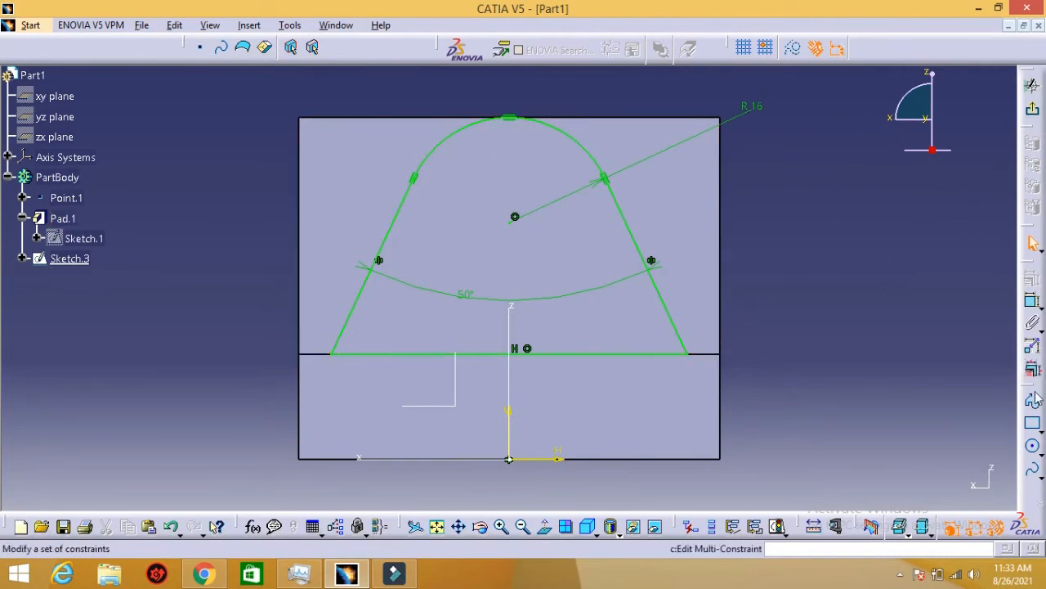
- Draw a circle centred on the R16 arc's centre and dimension its diameter as 16 mm
left_click(1034, 448)
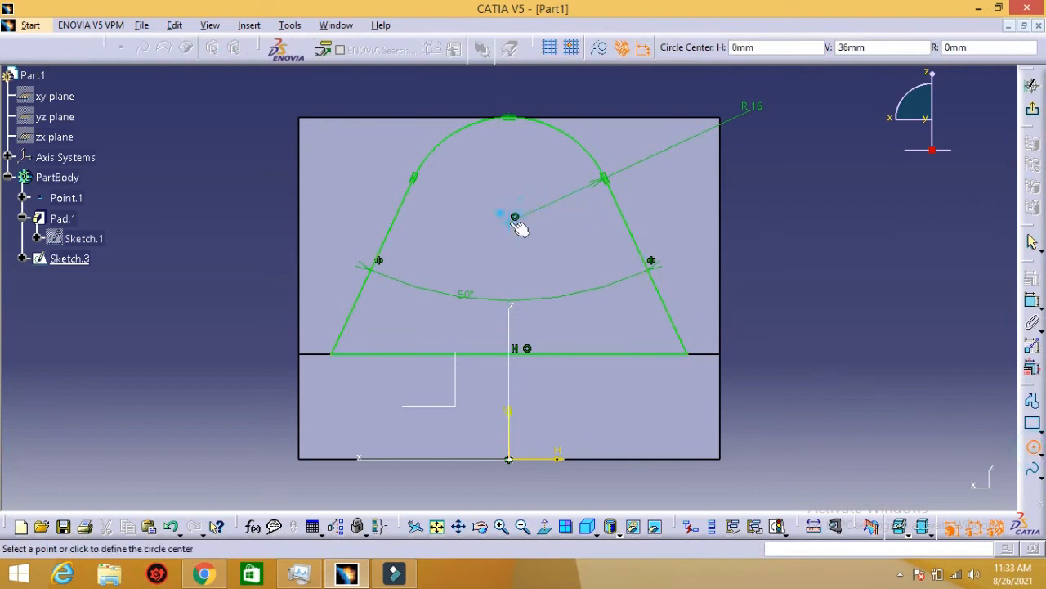
left_click(515, 218)
left_click(542, 247)
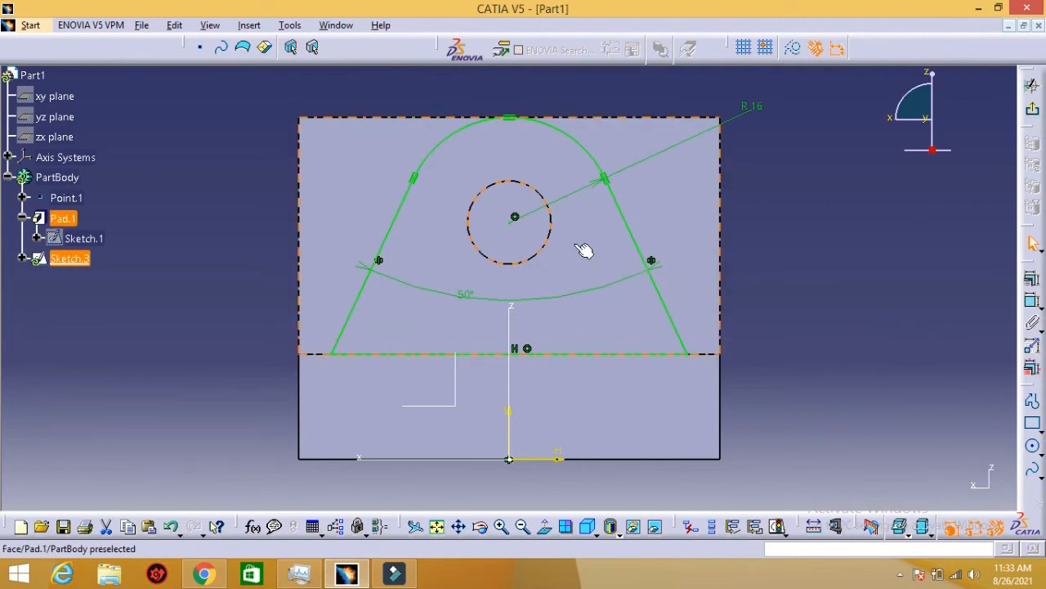
left_click(1032, 301)
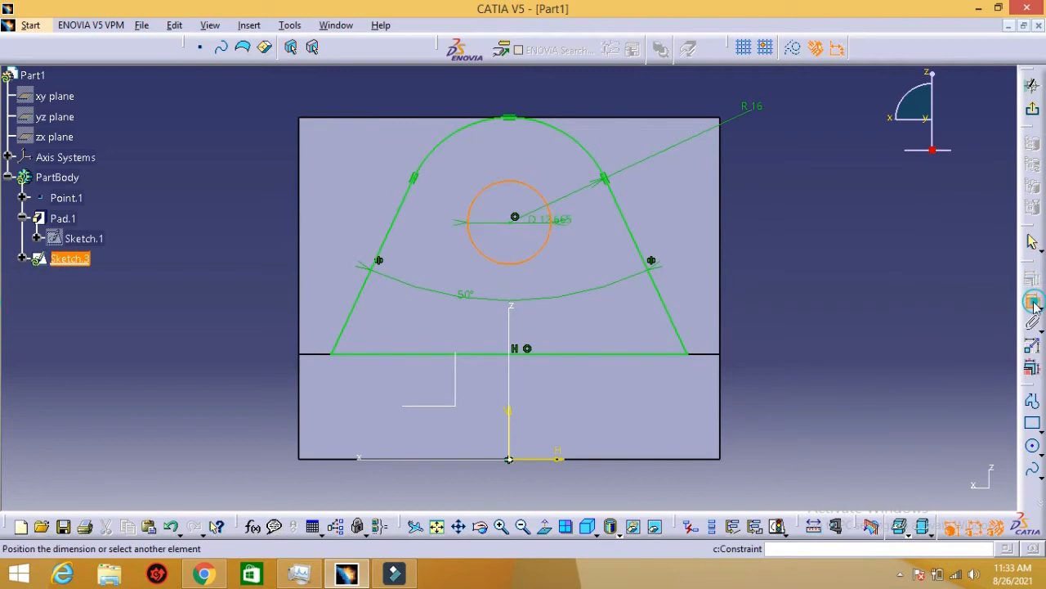
left_click(820, 207)
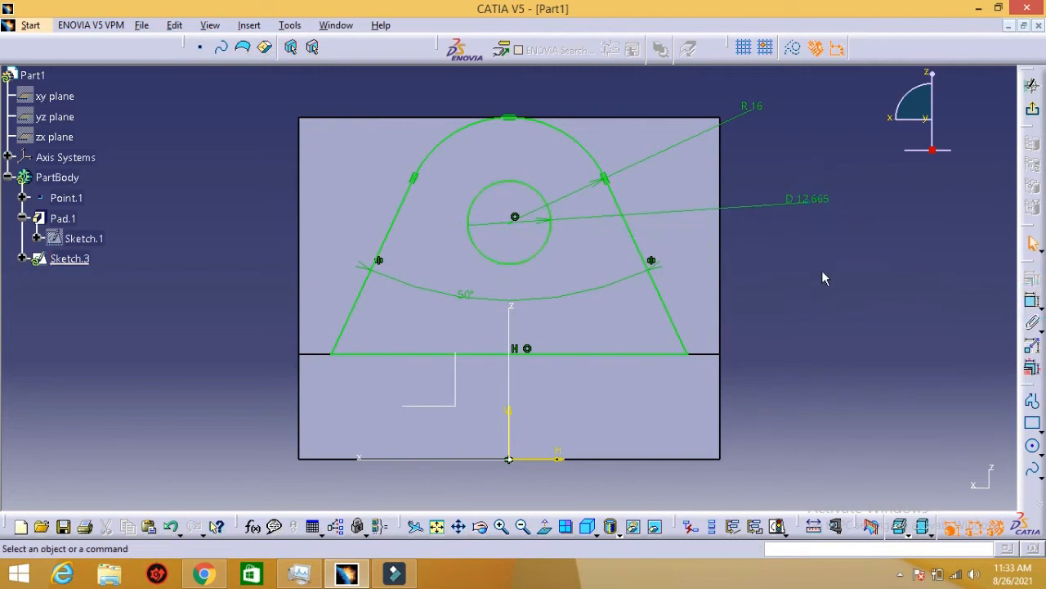
double_click(812, 202)
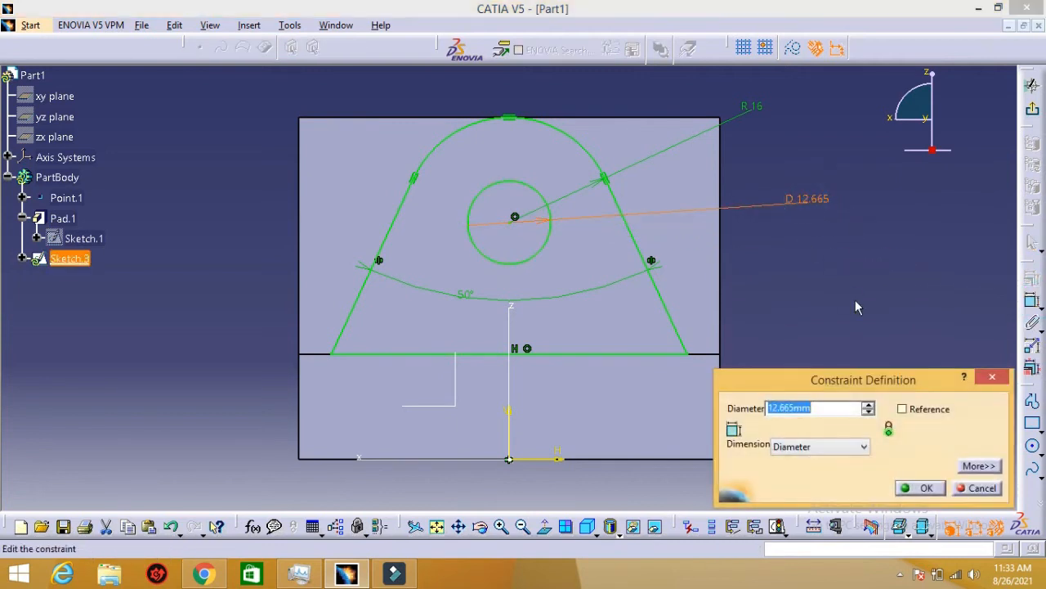
type("16")
key("Return")
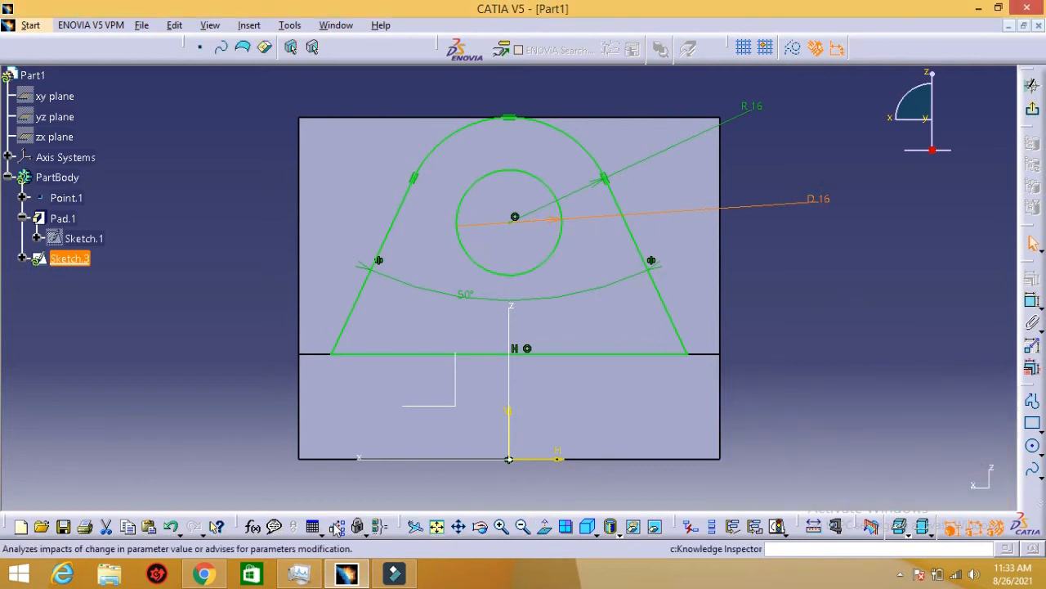
- Check the hole and profile dimensions in the bench vice PDF's base views, and clear the sketch selection
left_click(204, 574)
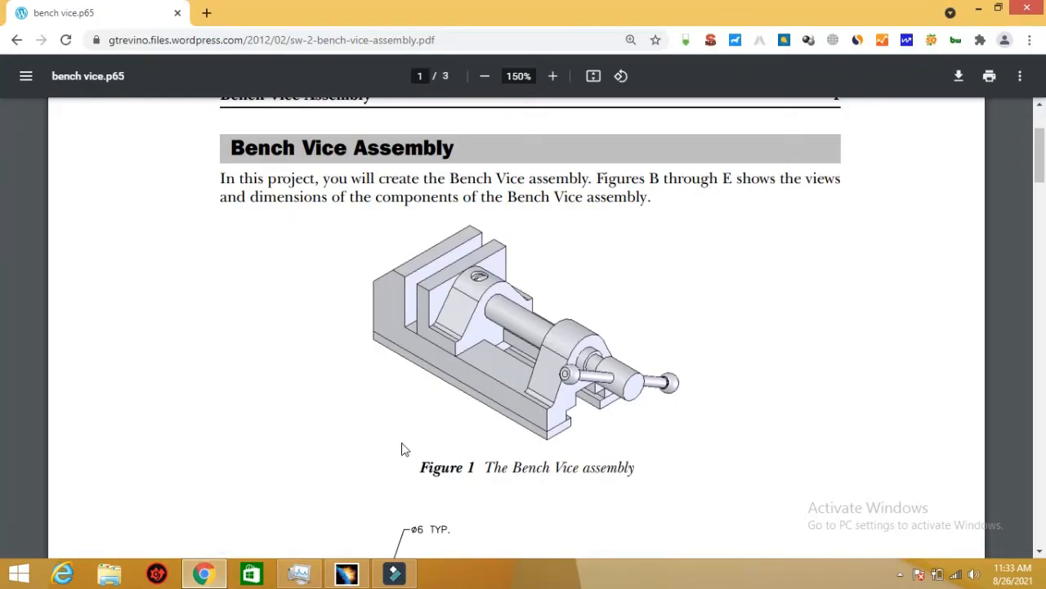
scroll(402, 448, "down", 5)
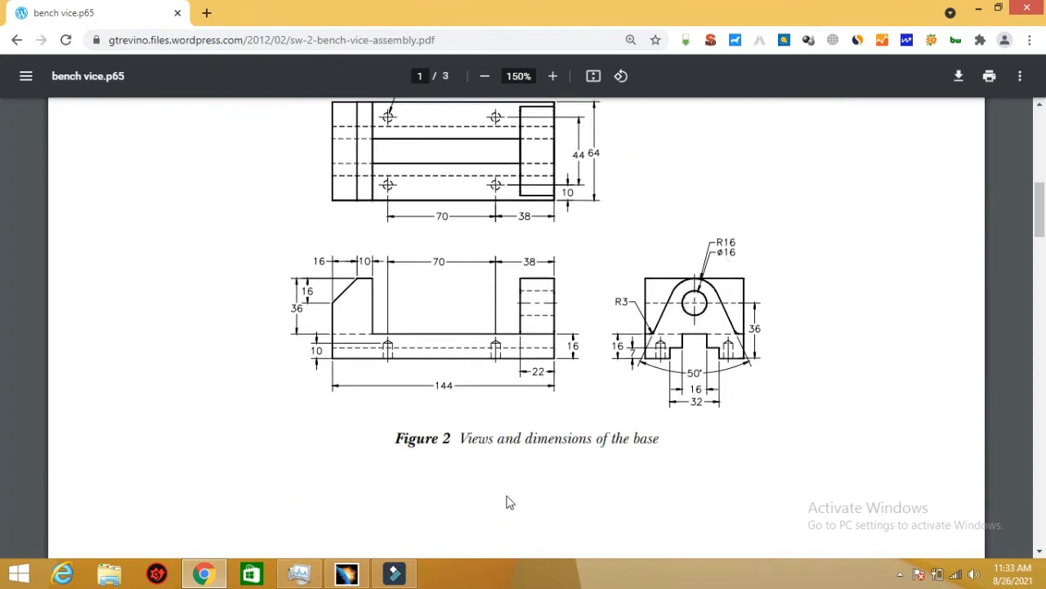
left_click(346, 574)
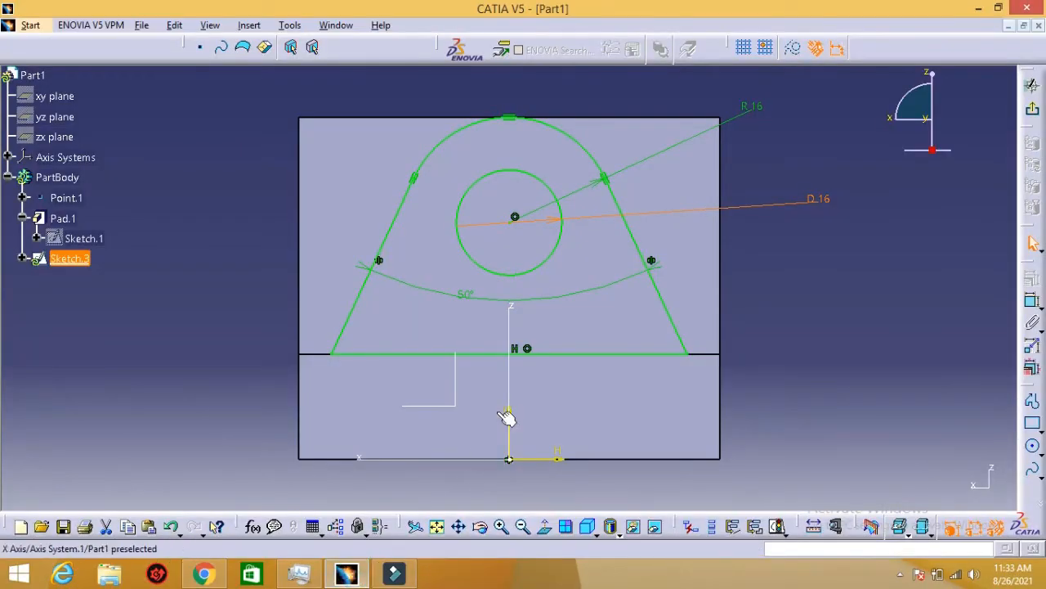
left_click(817, 215)
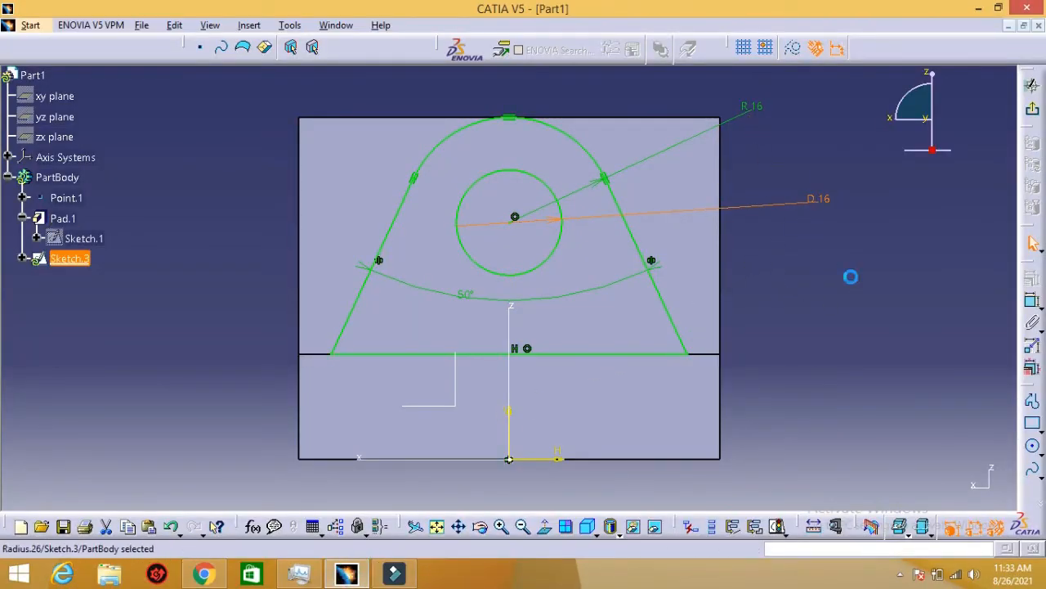
left_click(850, 276)
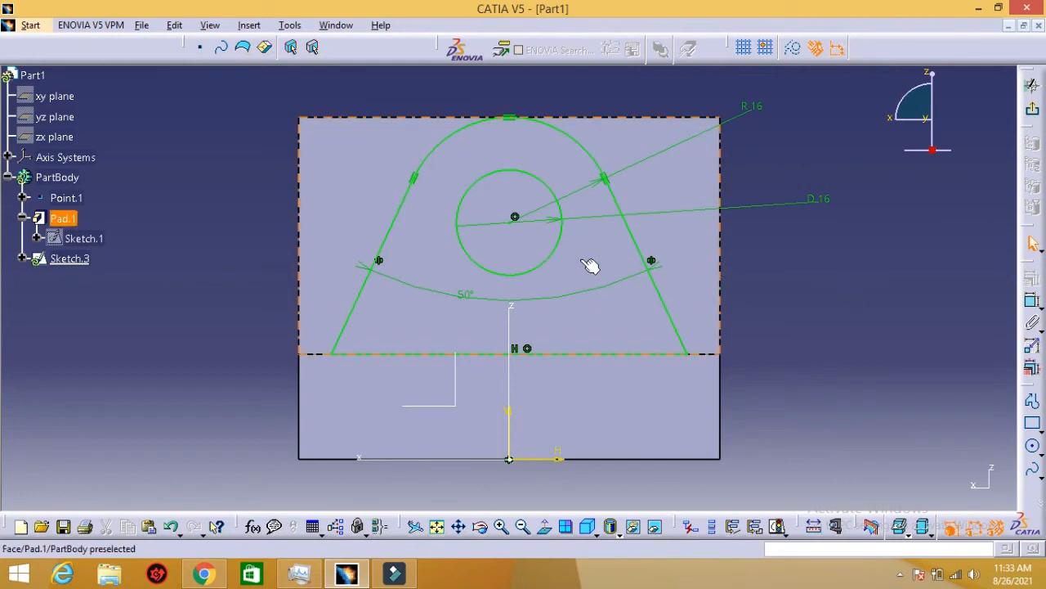
- Exit the sketch and start a pad of the arched profile, with its direction reversed to extend inward over the base
left_click(1033, 85)
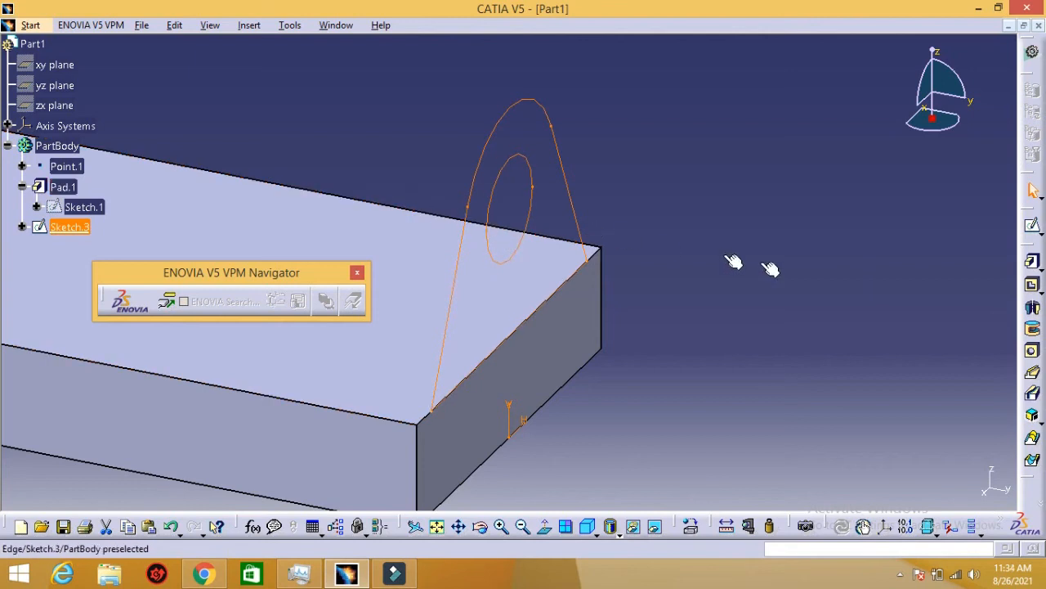
left_click(1034, 265)
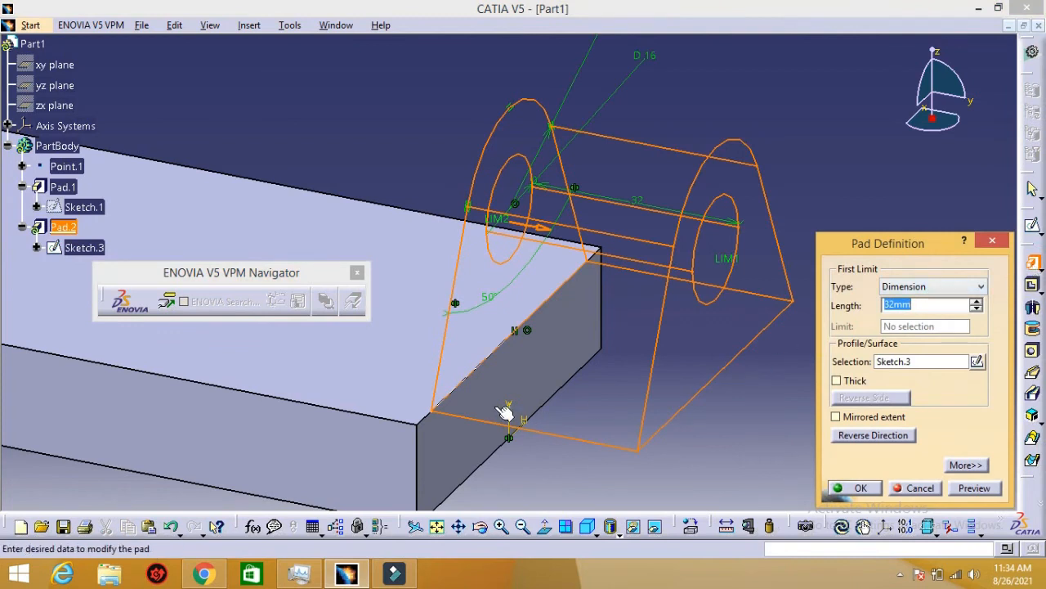
left_click(873, 436)
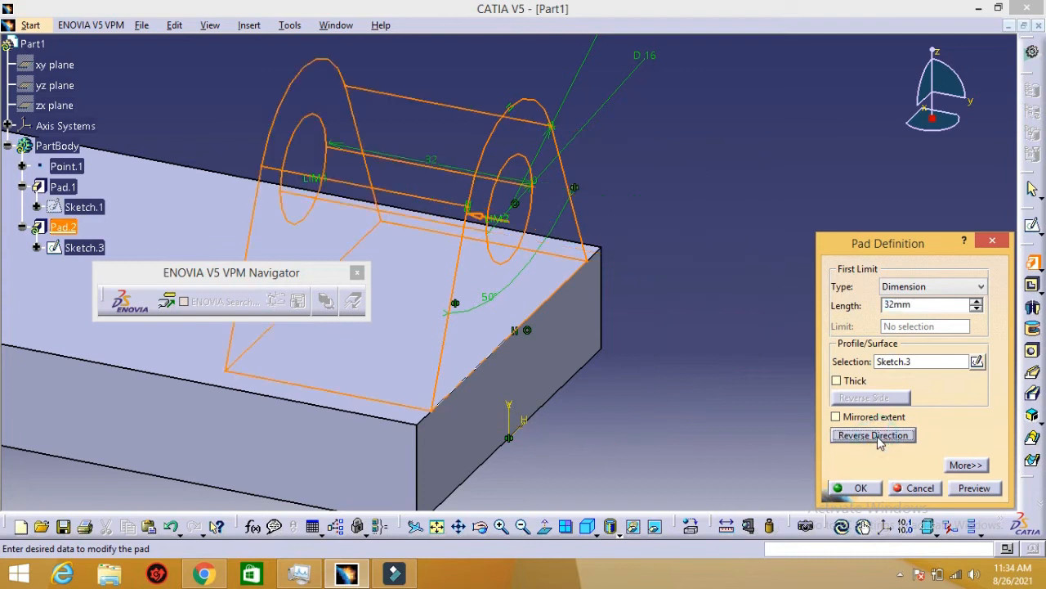
left_click(851, 417)
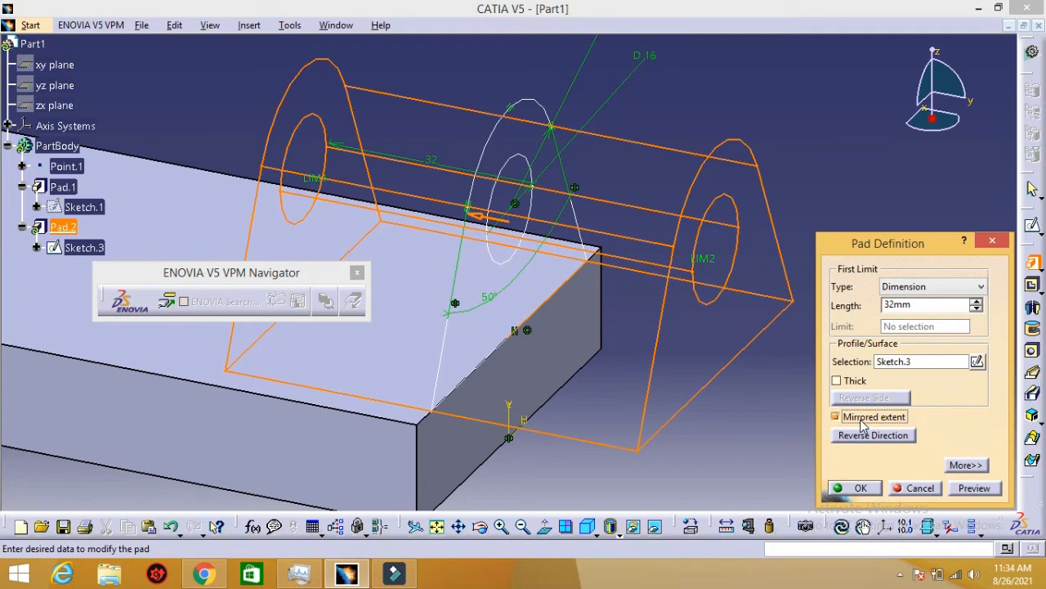
left_click(863, 421)
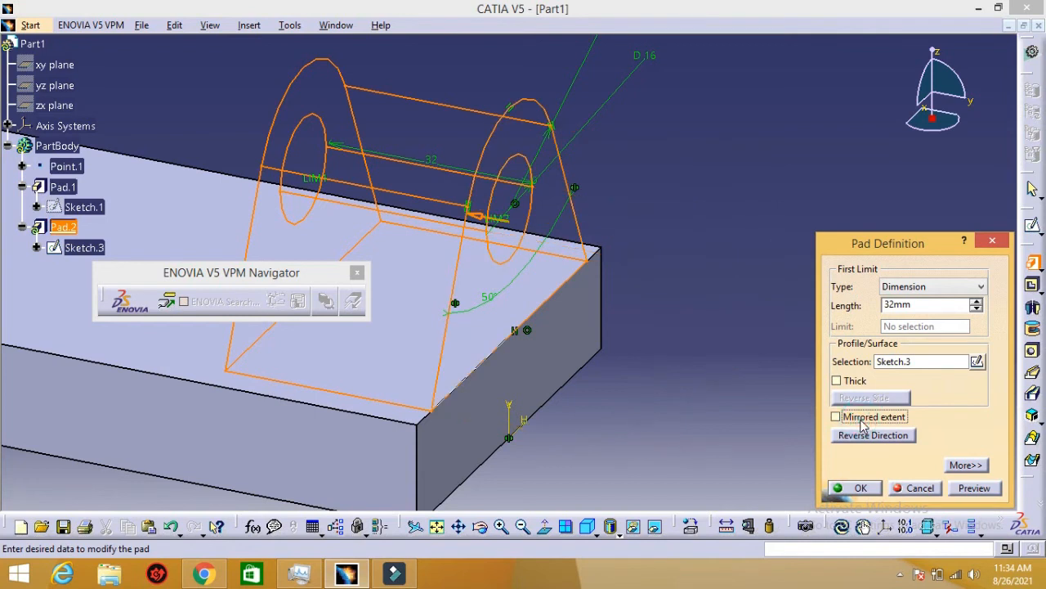
left_click(865, 436)
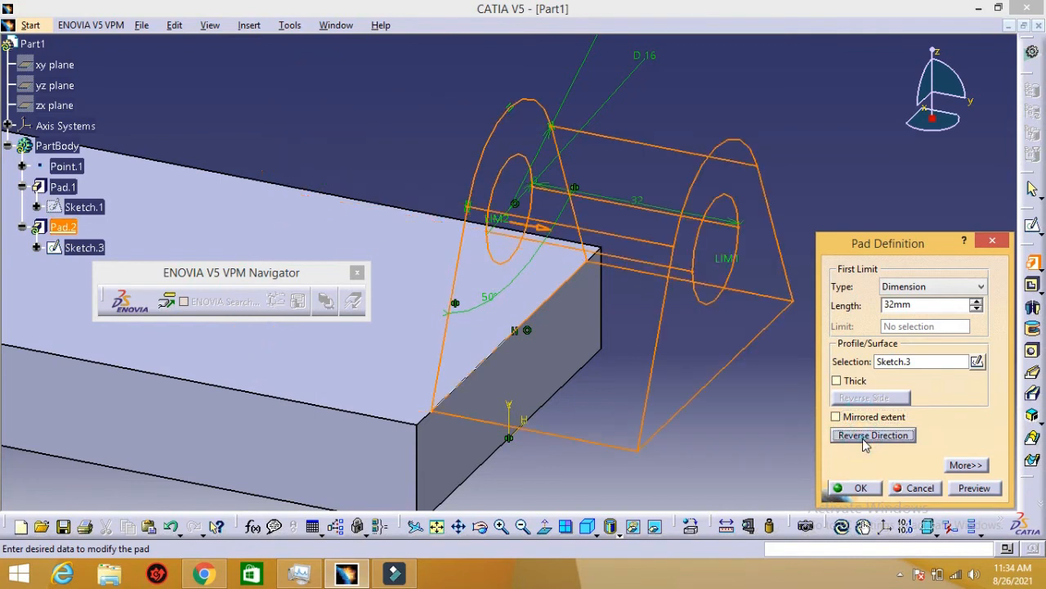
left_click(867, 437)
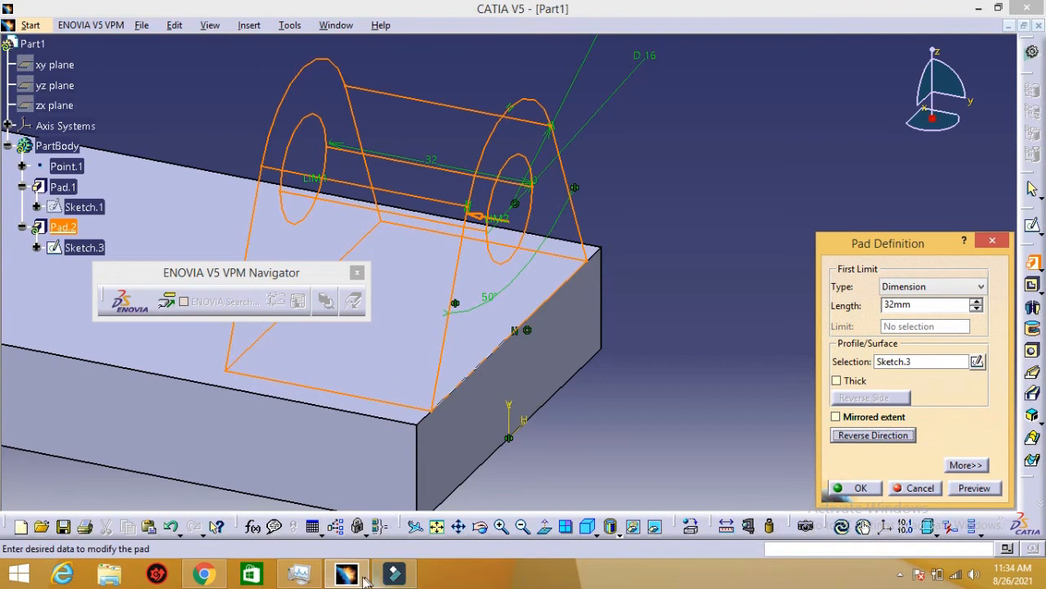
- Check the arched block's depth in the bench vice PDF, set the pad length to 22 mm, and complete the pad
key("alt+Tab")
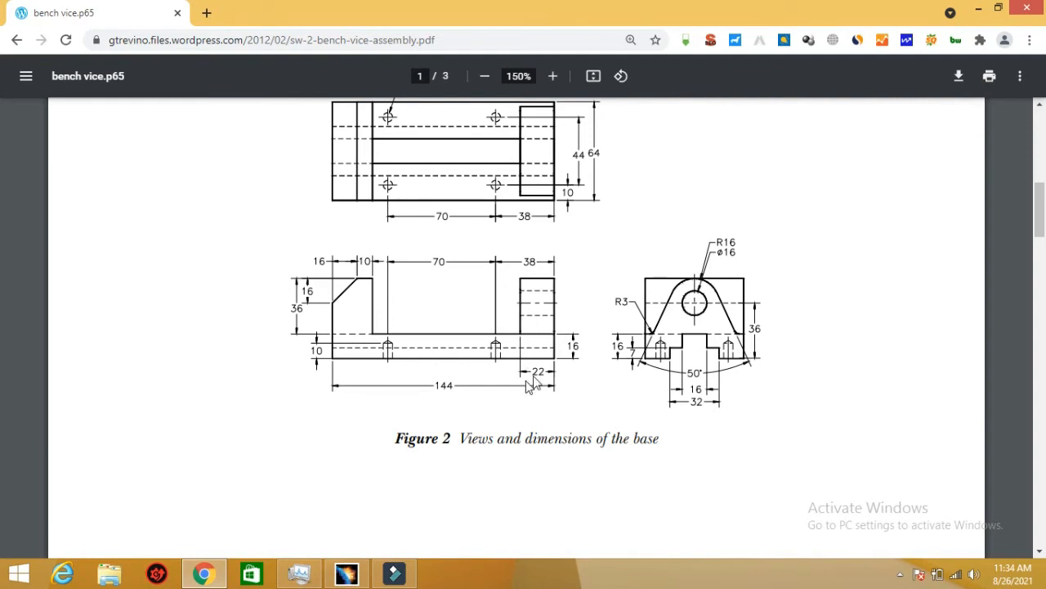
left_click(361, 576)
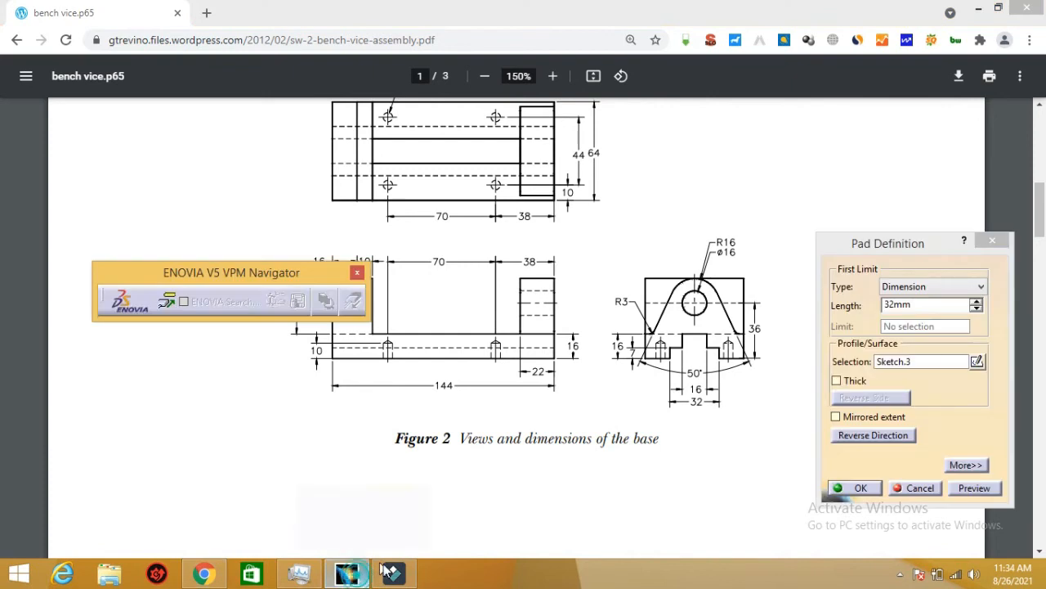
left_click_drag(923, 304, 814, 302)
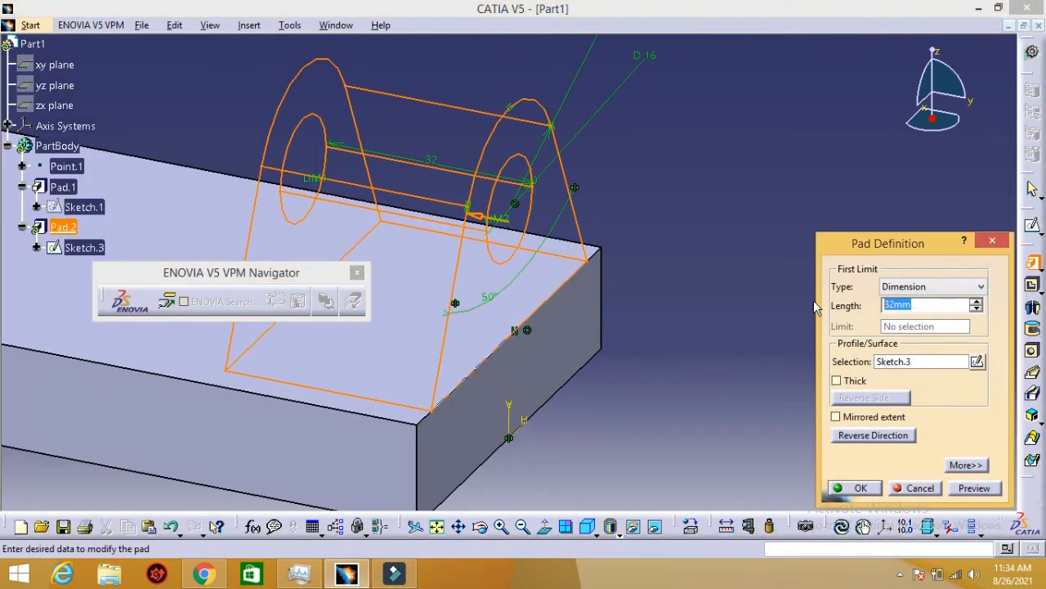
type("22")
left_click(975, 488)
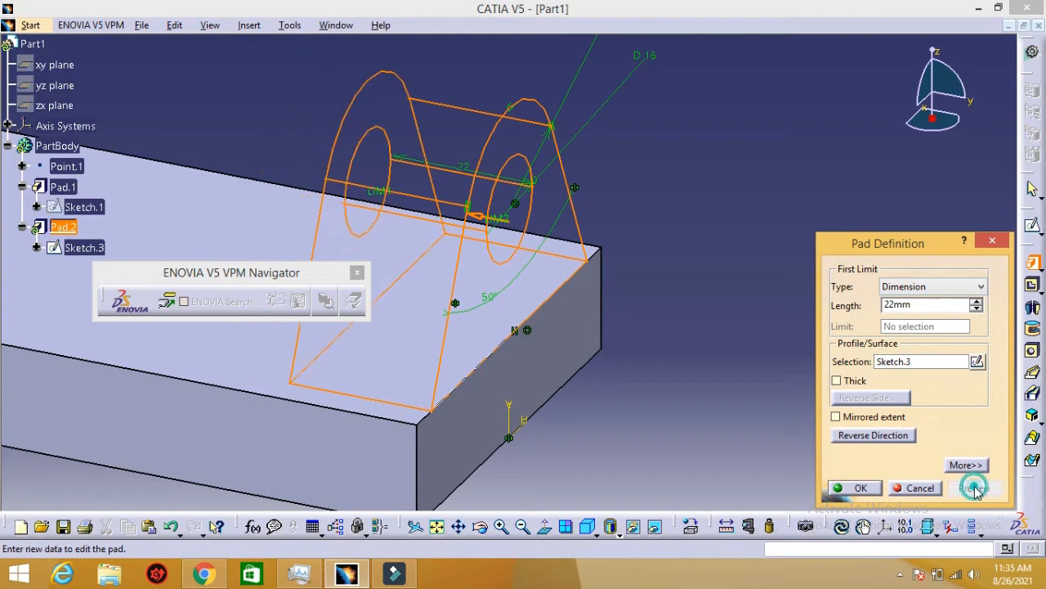
left_click(855, 488)
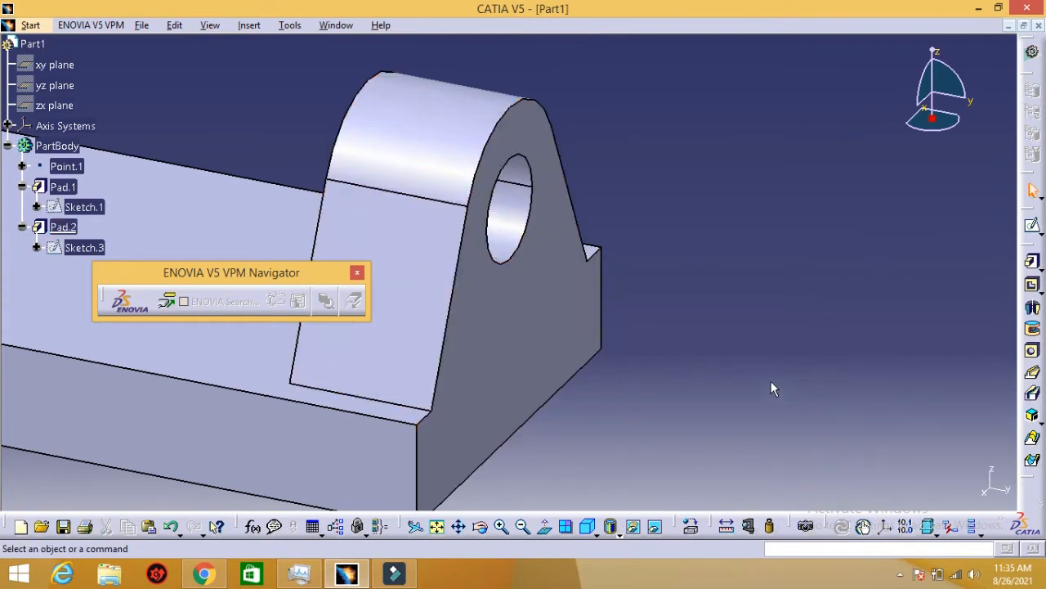
- Inspect the padded block, and examine the fillets at its foot in the enlarged end view of the bench vice PDF
middle_click_drag(718, 266, 744, 324)
middle_click_drag(671, 251, 663, 338)
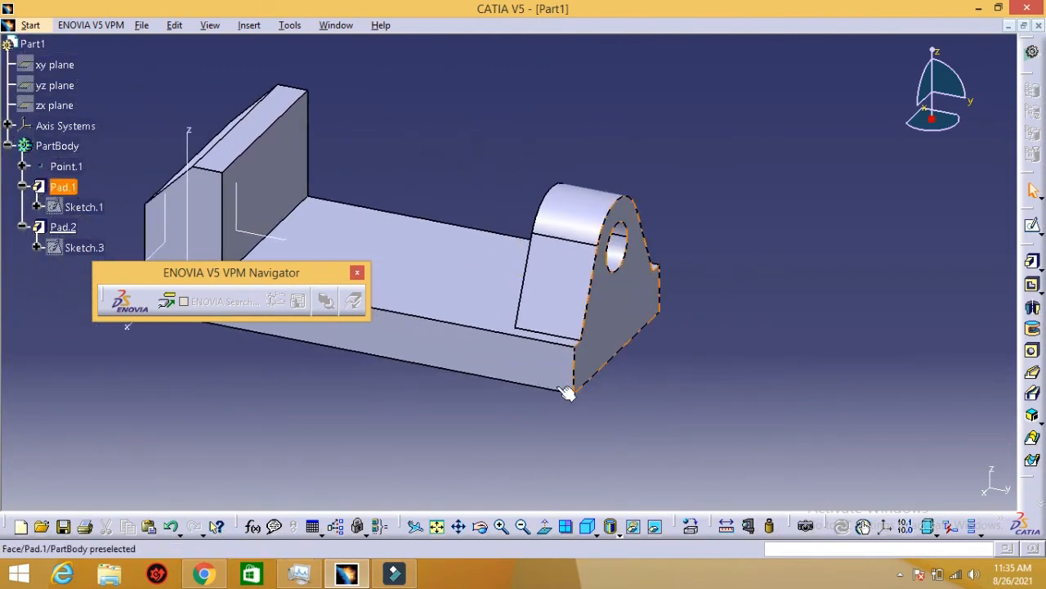
left_click(360, 573)
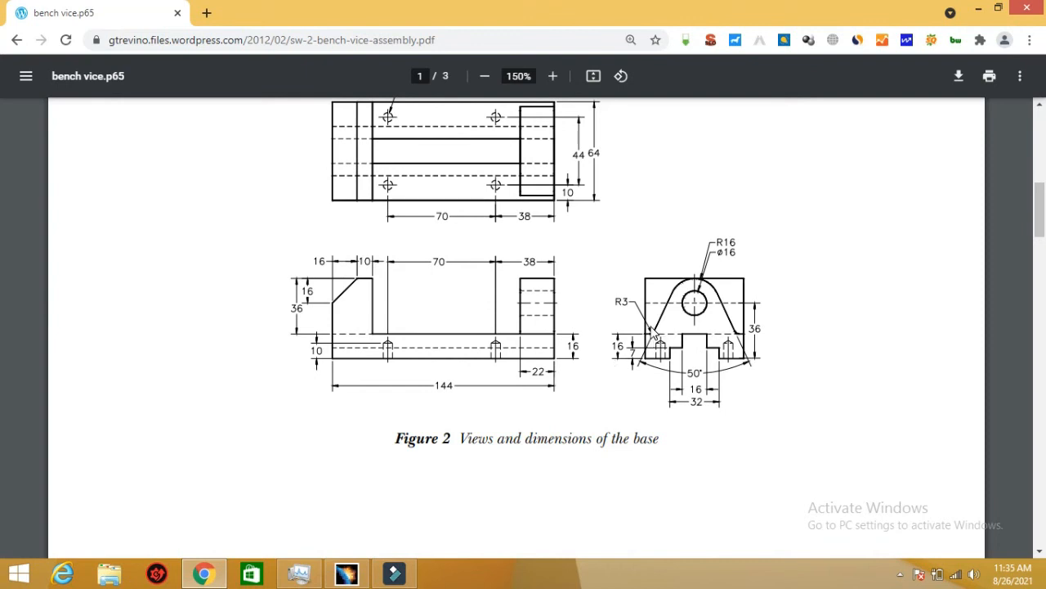
left_click(552, 76)
left_click(553, 76)
left_click(552, 76)
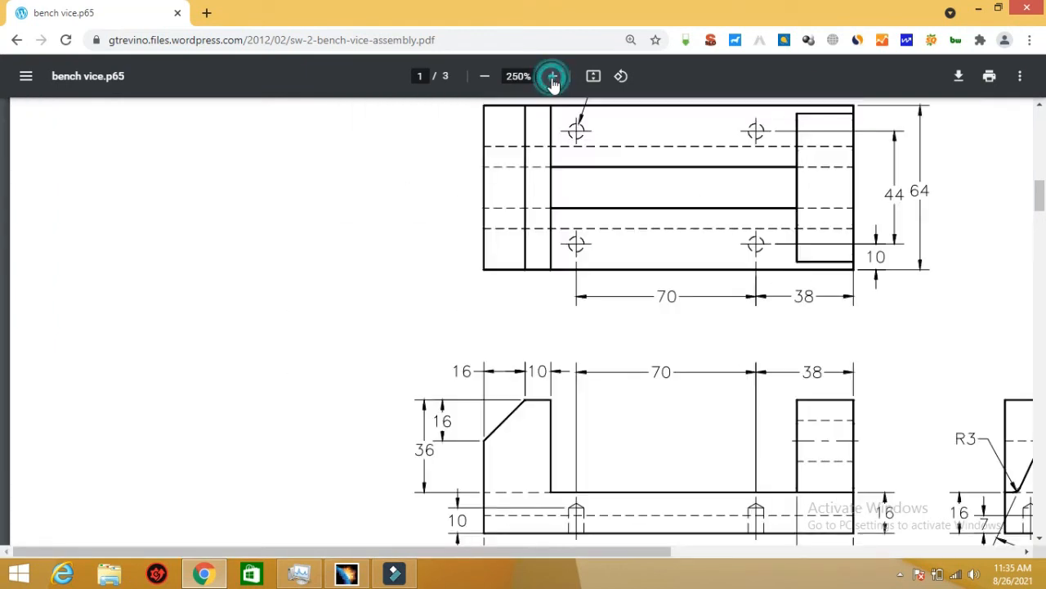
left_click_drag(638, 551, 839, 548)
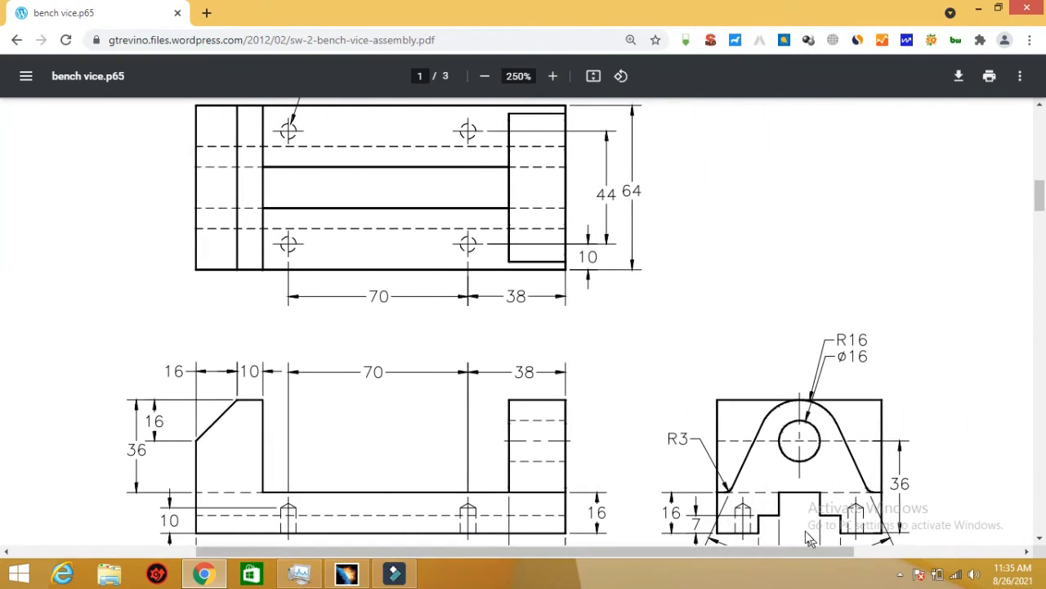
left_click(556, 82)
left_click(556, 82)
left_click(555, 82)
left_click_drag(507, 548, 777, 548)
scroll(719, 447, "down", 5)
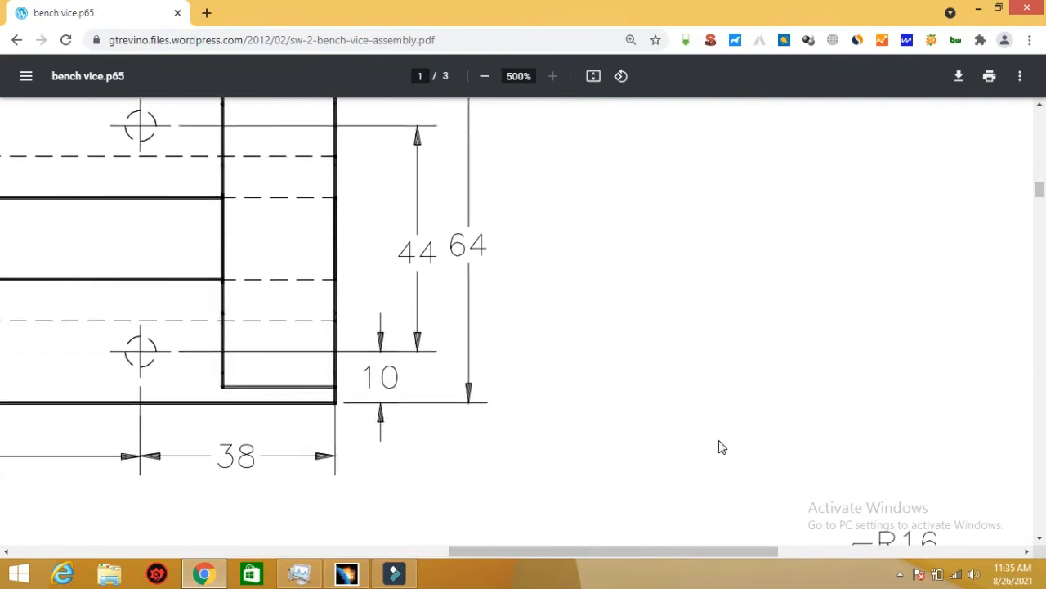
scroll(719, 447, "down", 1)
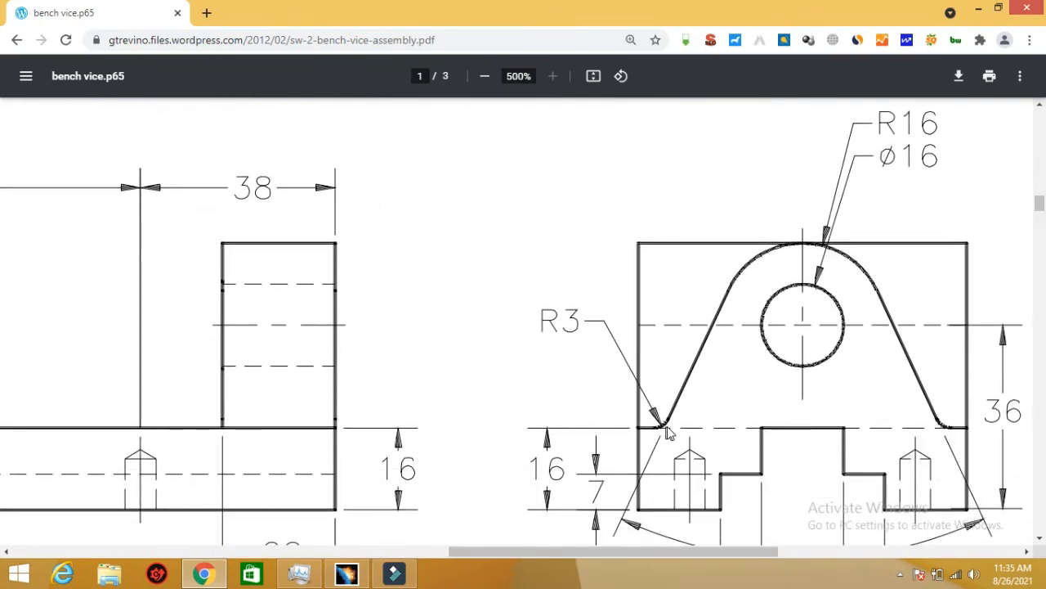
left_click_drag(651, 552, 695, 561)
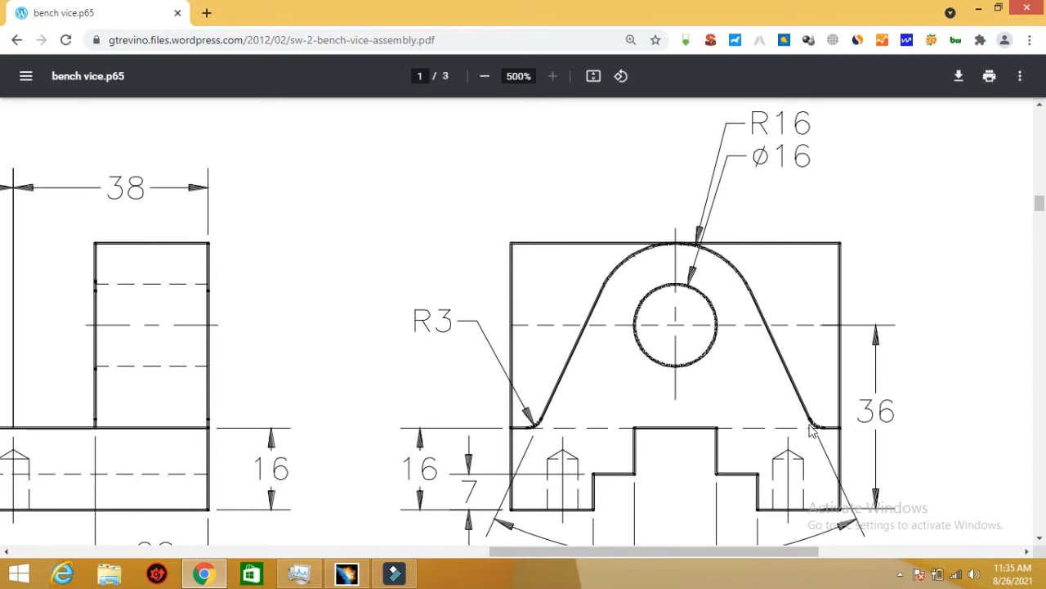
left_click(394, 575)
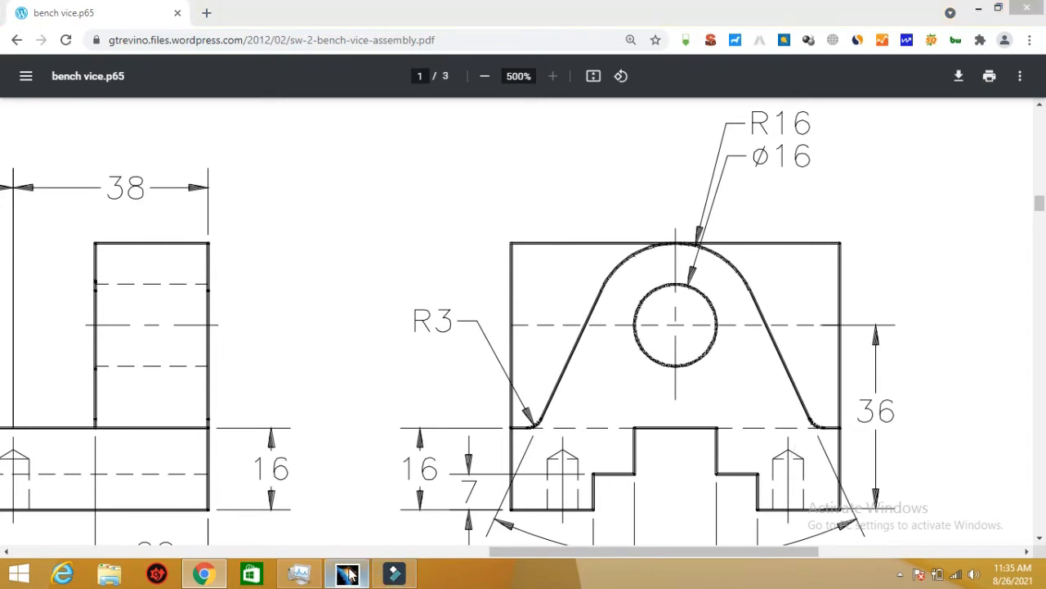
- Relocate the Sketch-Based Features toolbar, and start a 3 mm edge fillet where the arched block's slanted side meets the base
middle_click_drag(630, 370, 539, 255)
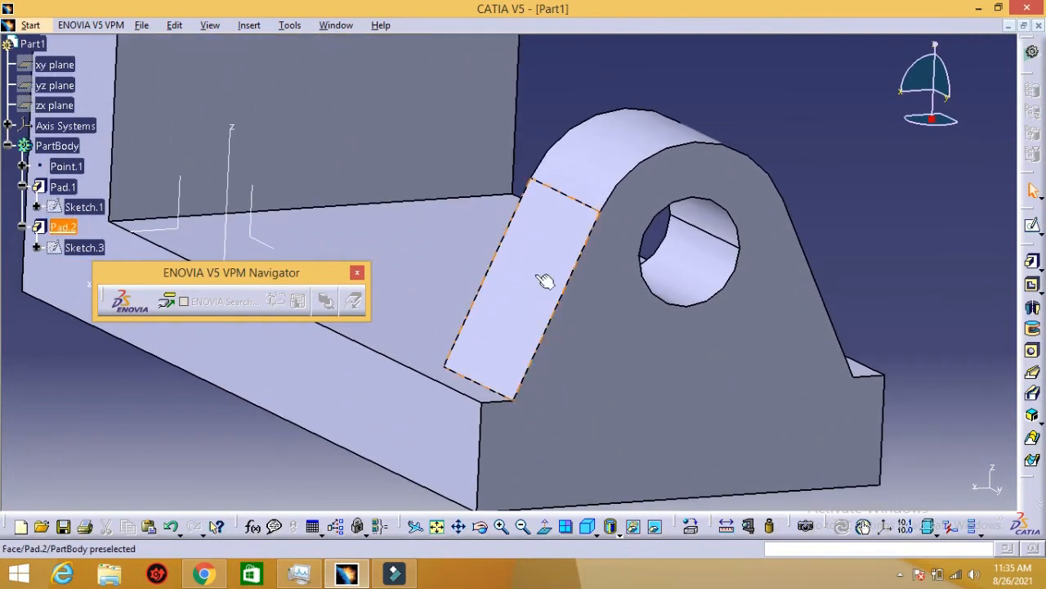
left_click(490, 391)
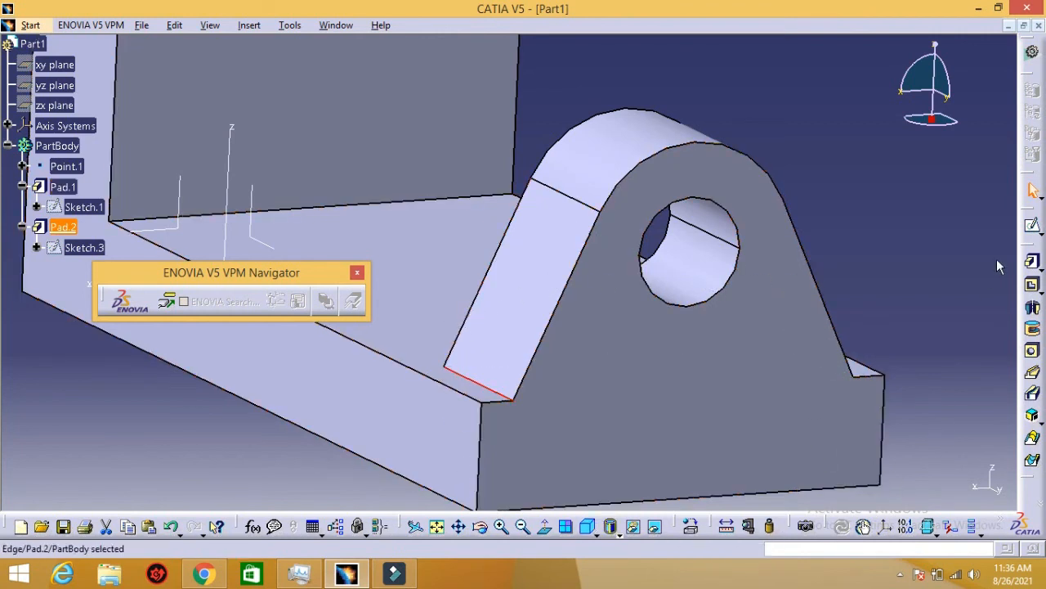
left_click_drag(1026, 255, 851, 172)
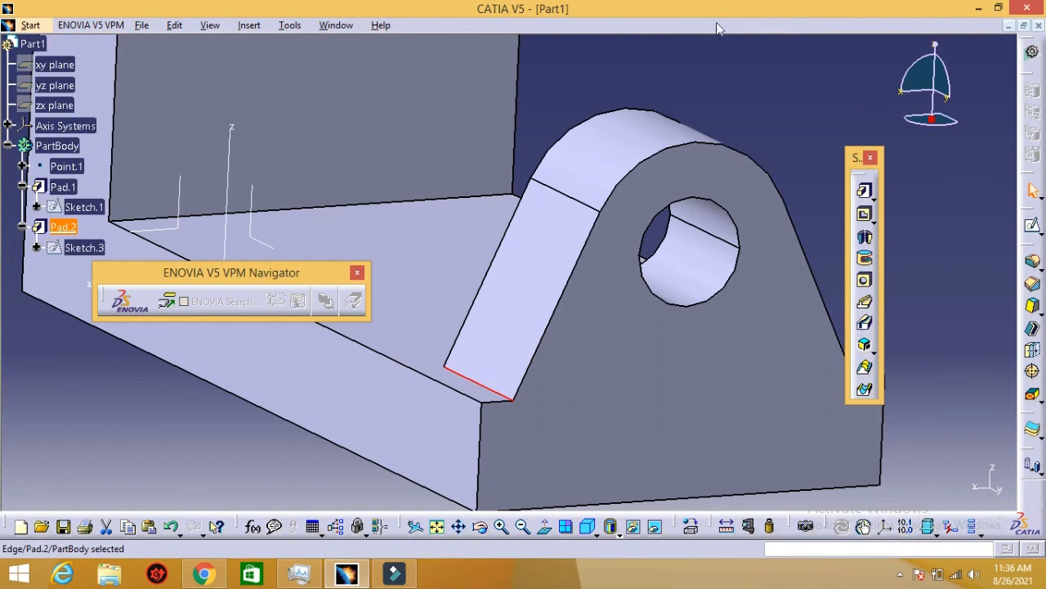
left_click_drag(710, 28, 710, 27)
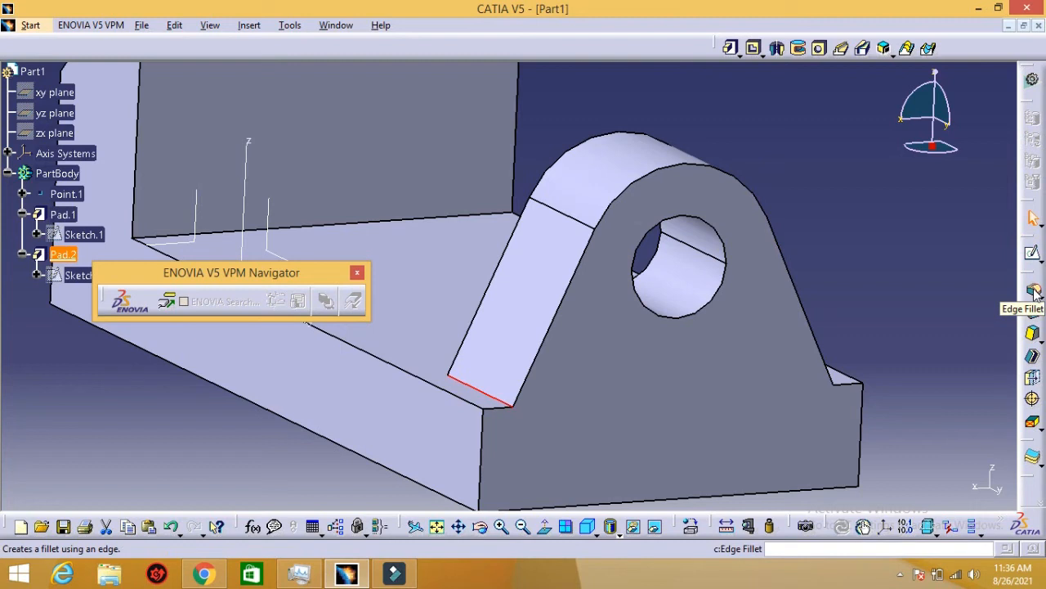
left_click(1034, 292)
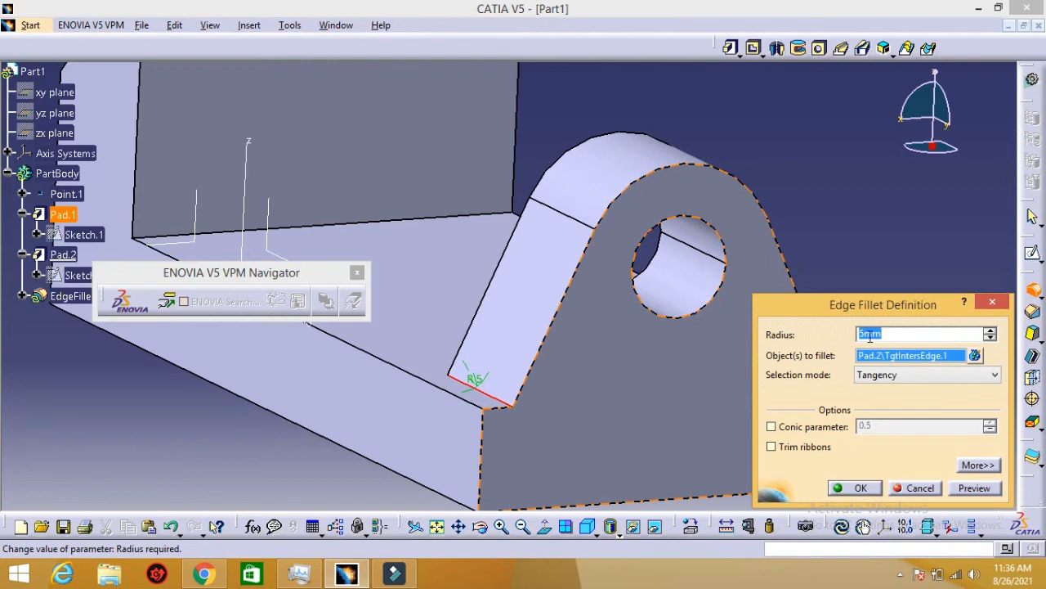
type("3")
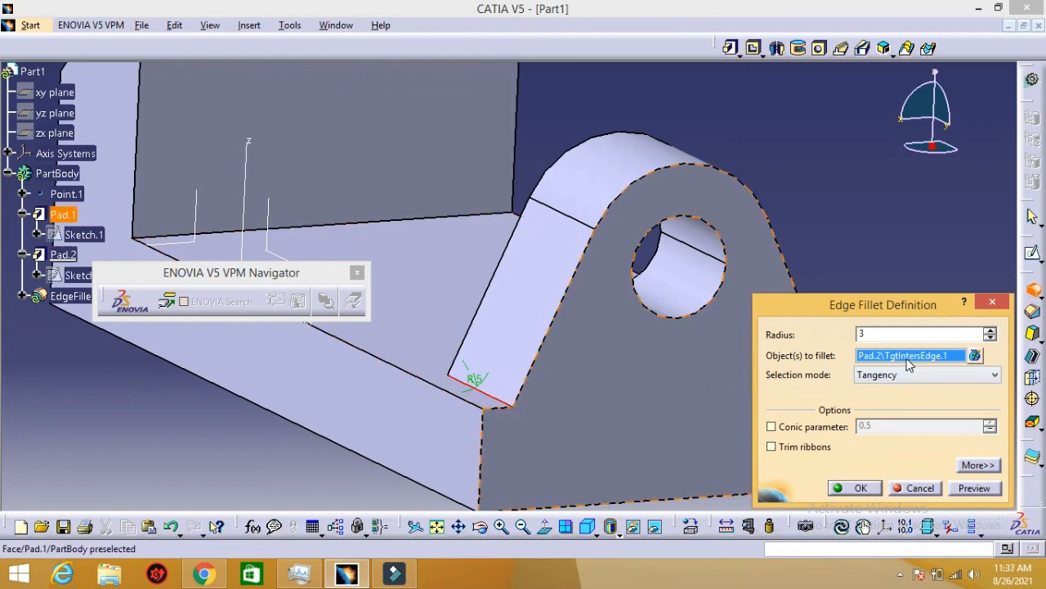
- Review the edge fillet's selected objects, and add the foot edge on the arched block's opposite slanted side to the 3 mm fillet
left_click(978, 358)
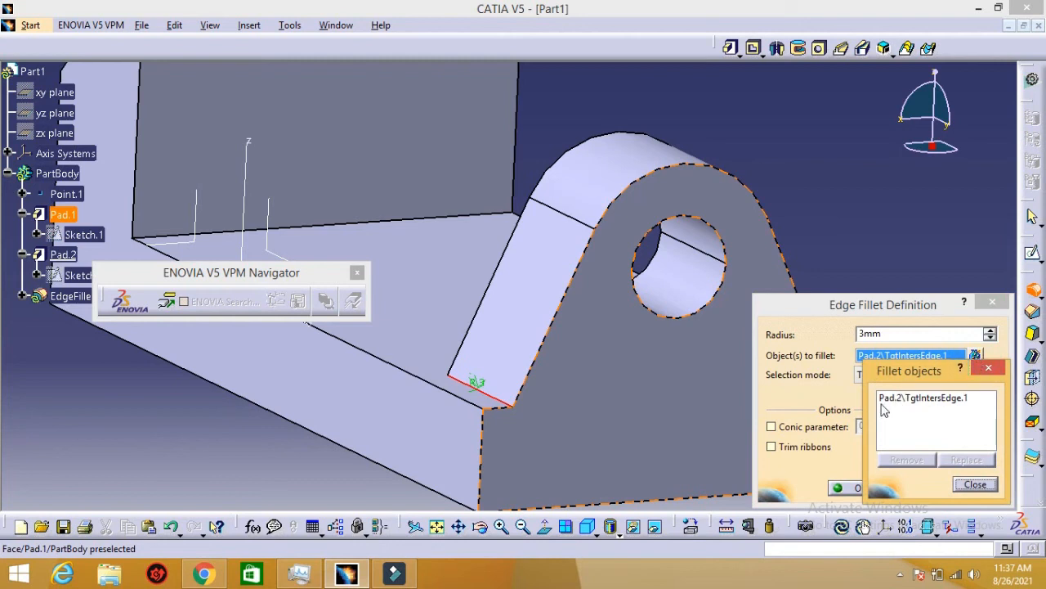
left_click(989, 369)
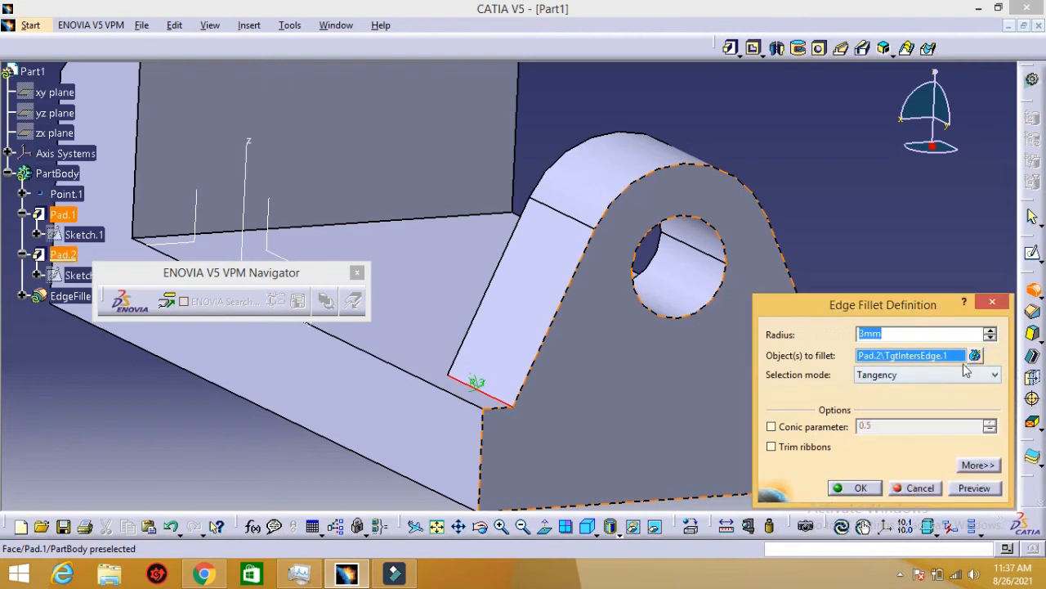
left_click(975, 354)
left_click(977, 484)
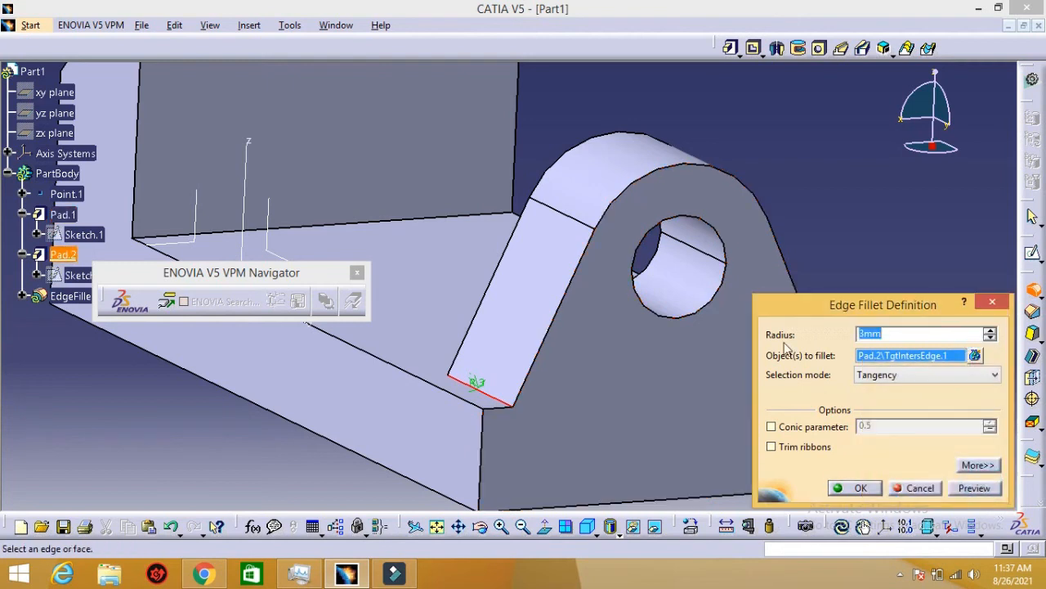
middle_click_drag(691, 364, 517, 390)
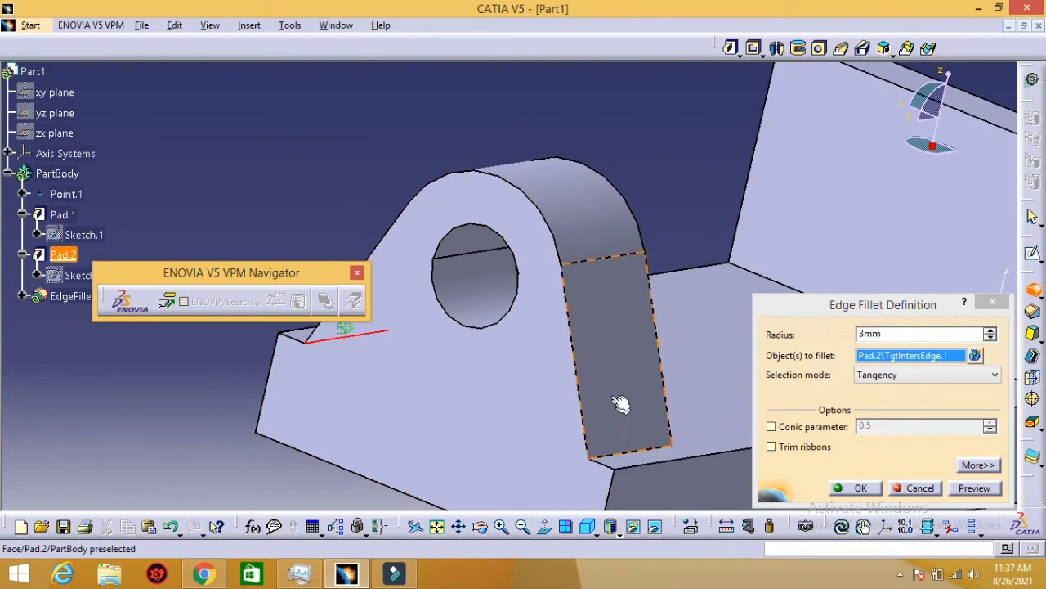
left_click(652, 455)
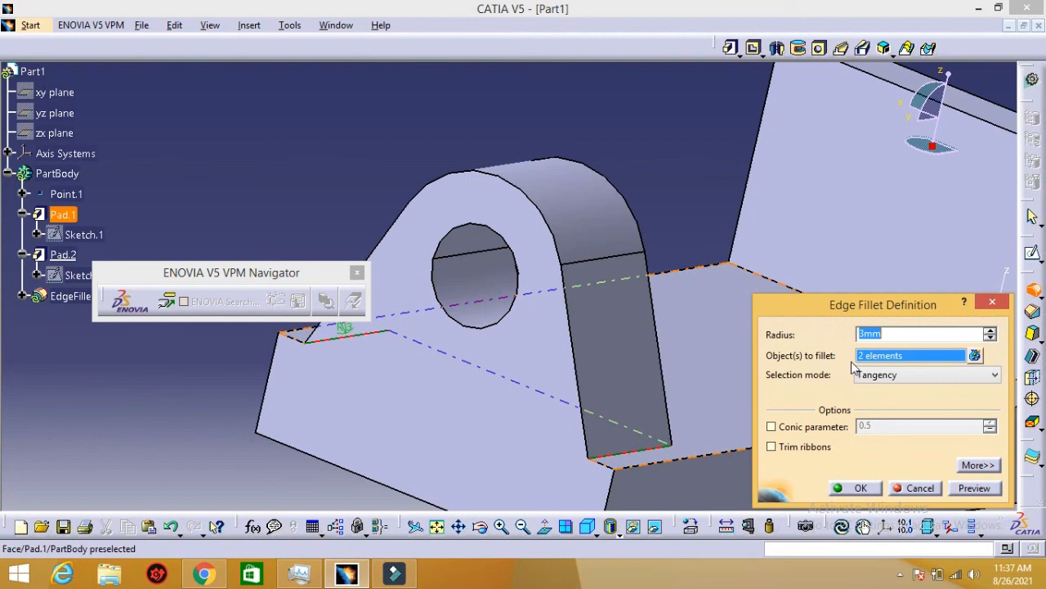
- Preview and complete the 3 mm tangency fillet on both foot edges of the arched block, and inspect the result from several sides
left_click(975, 355)
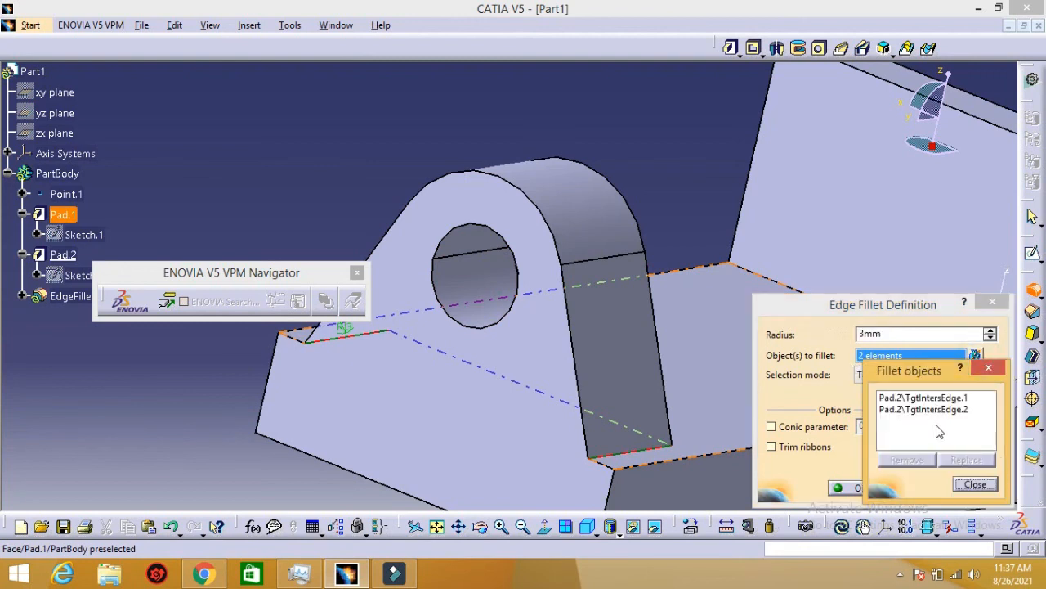
left_click(976, 484)
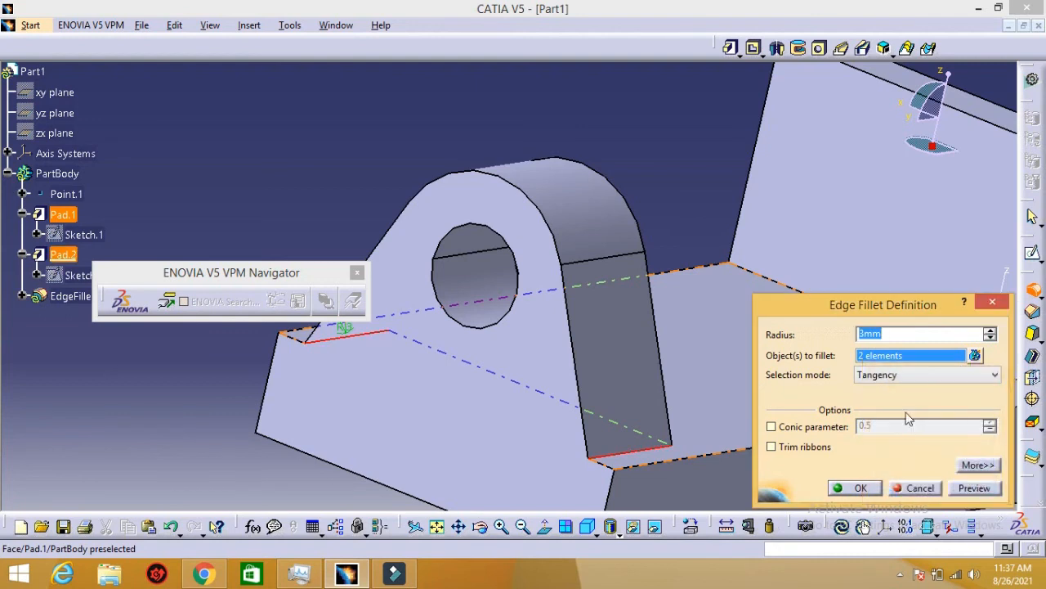
left_click(894, 376)
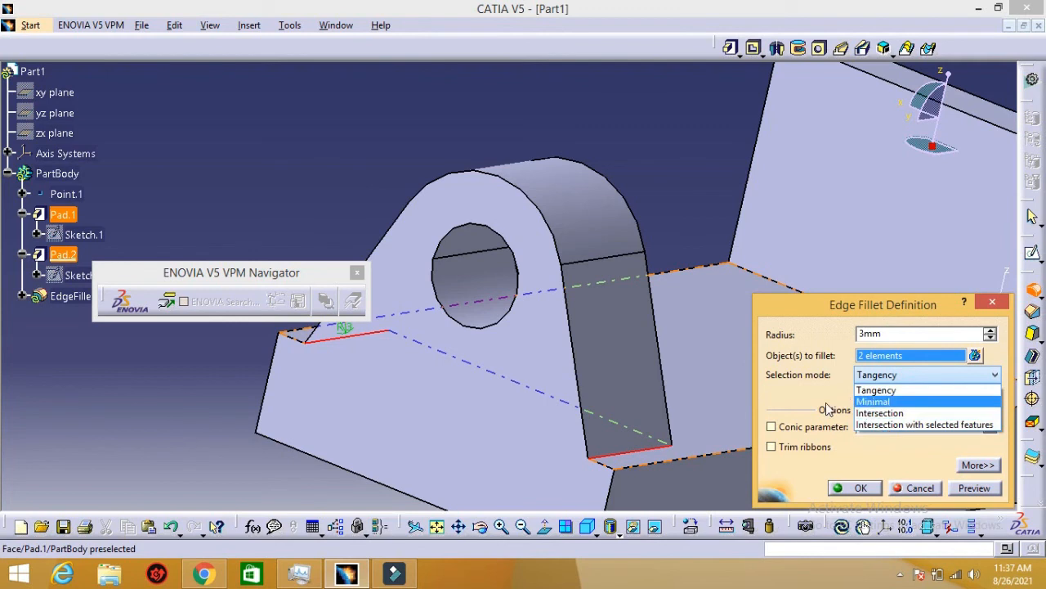
left_click(798, 398)
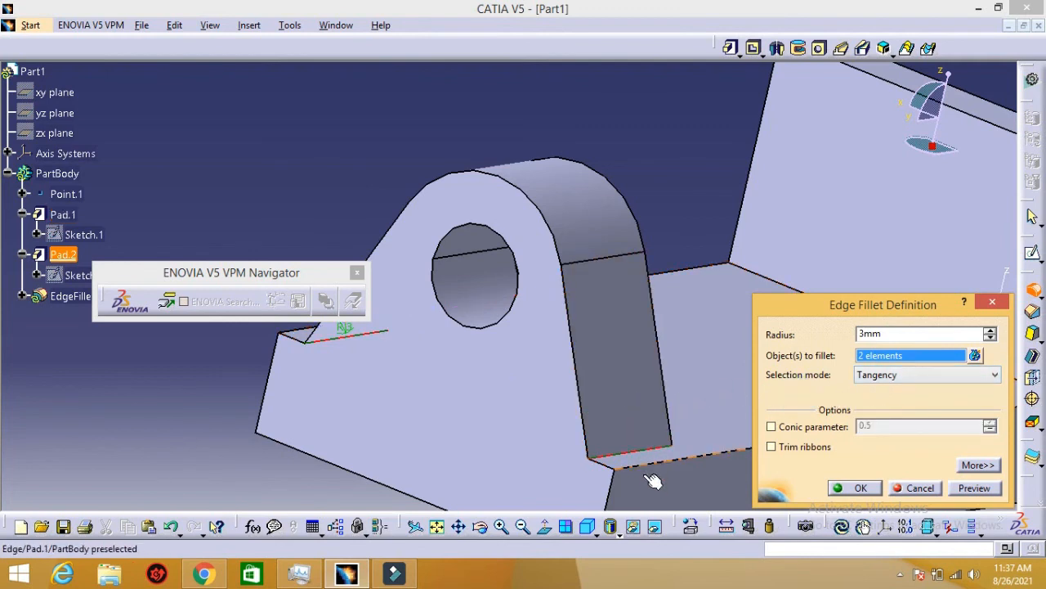
left_click(975, 488)
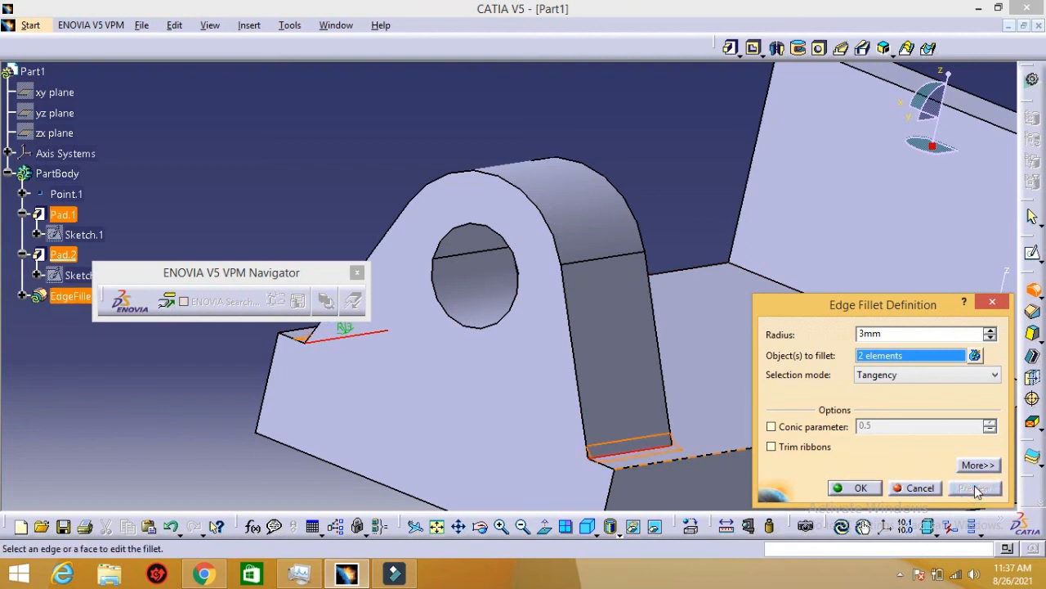
left_click(855, 488)
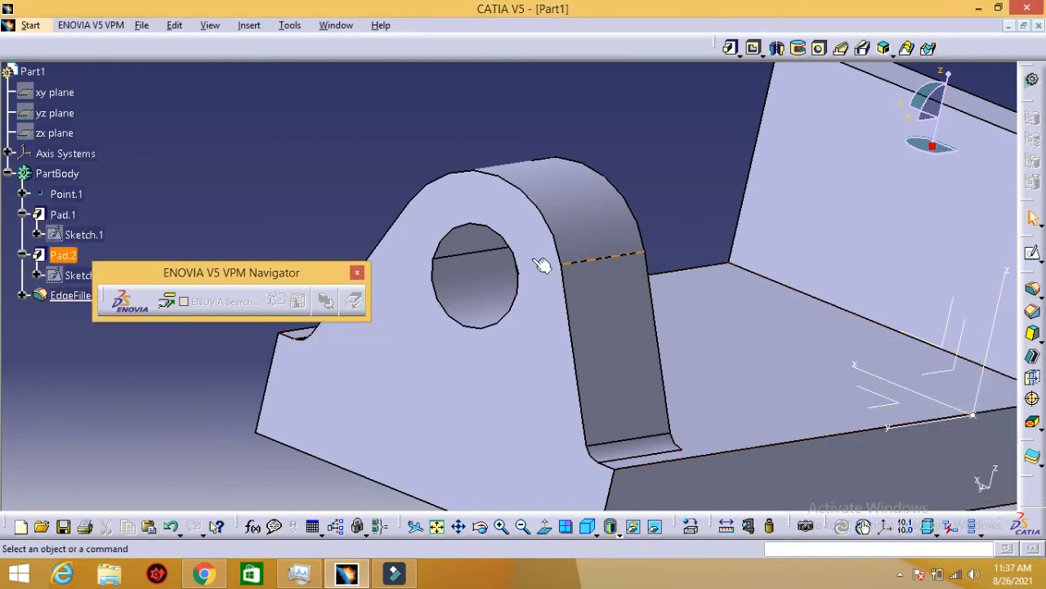
middle_click_drag(296, 207, 409, 297)
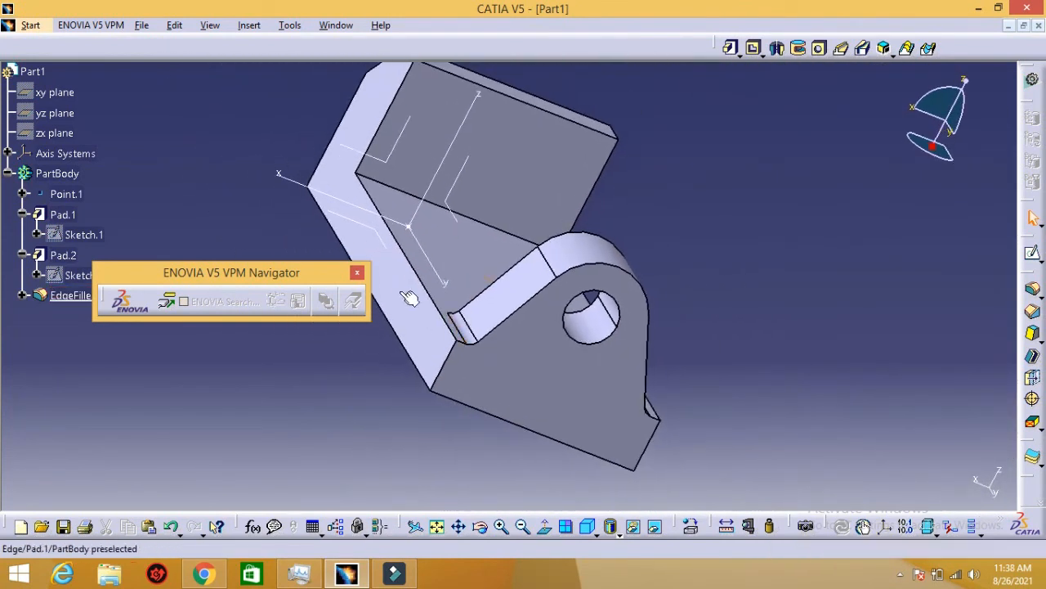
middle_click_drag(278, 227, 401, 388)
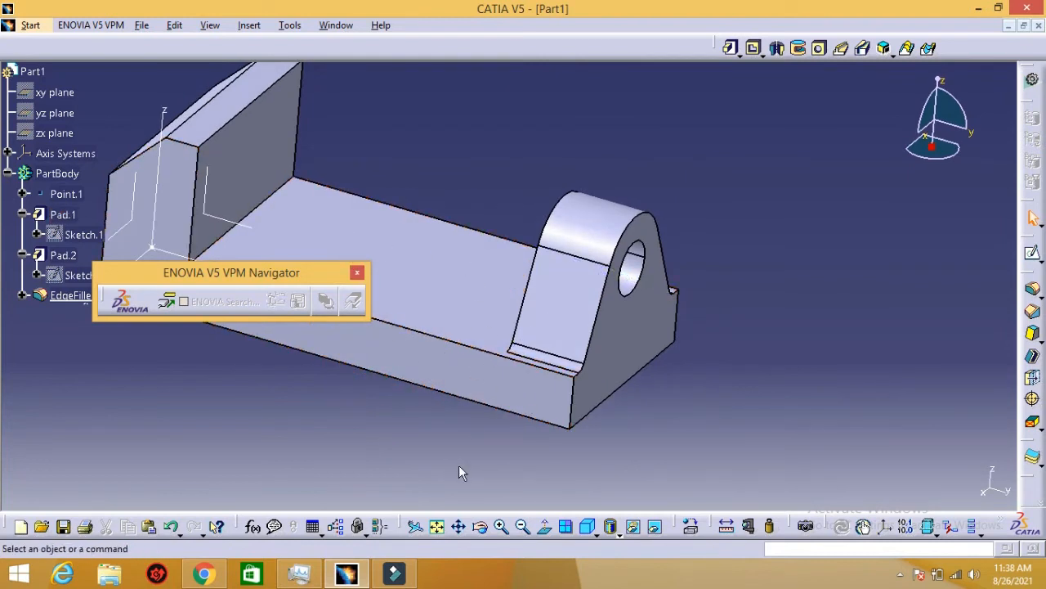
- Switch to the bench vice PDF and examine the base's top, front and end views, especially the stepped slot along the underside
left_click(205, 575)
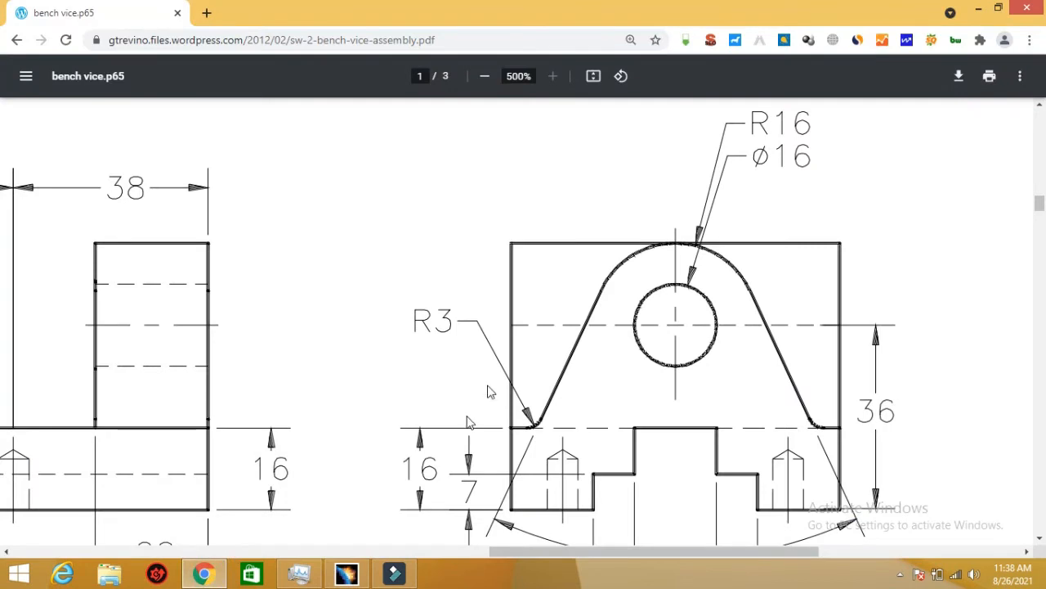
left_click(484, 76)
left_click(484, 76)
left_click(484, 76)
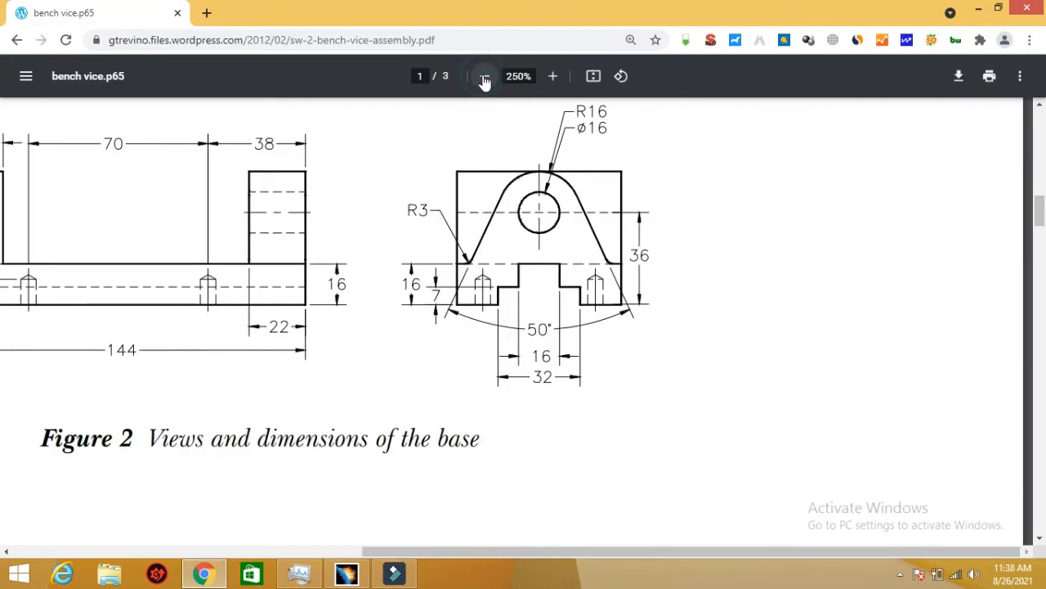
left_click(484, 76)
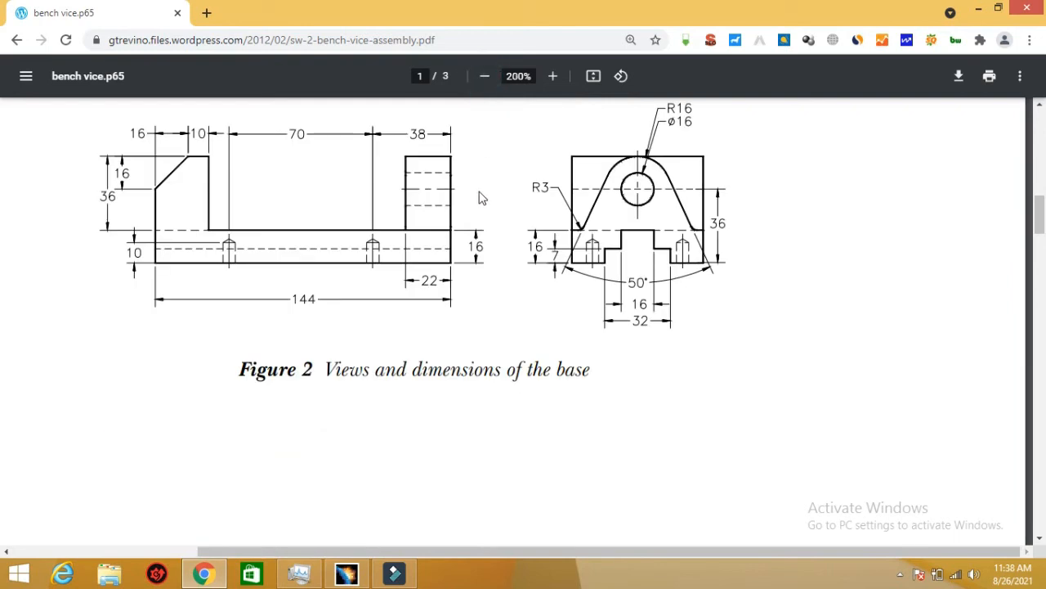
scroll(480, 197, "up", 3)
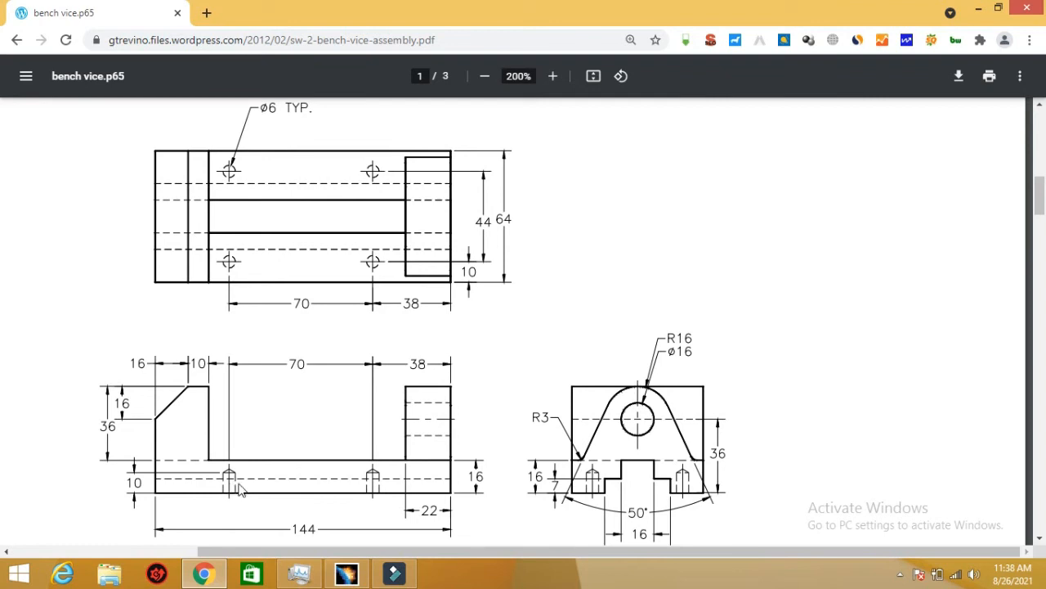
left_click(348, 575)
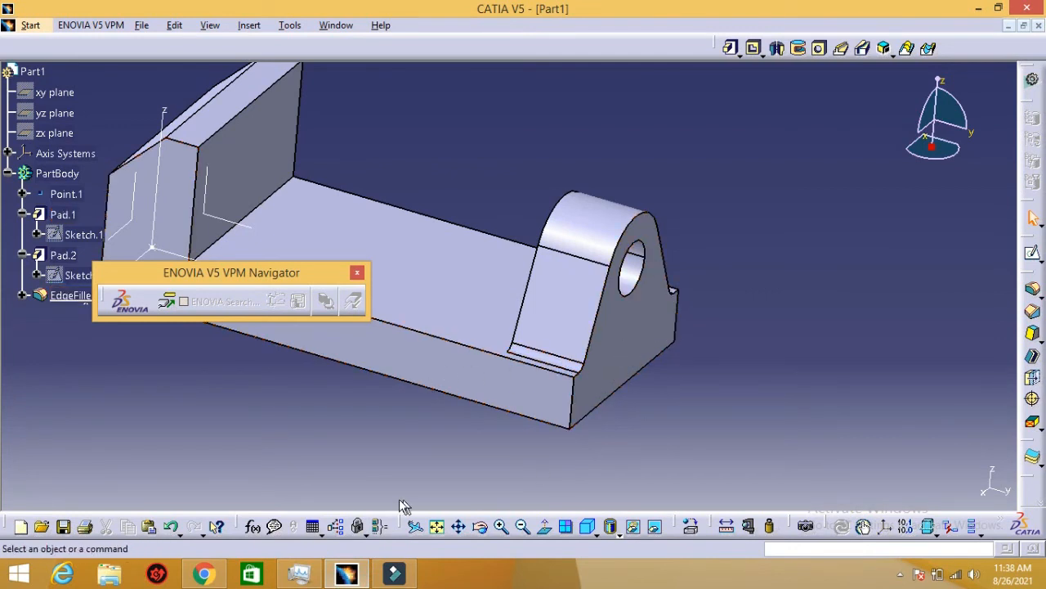
left_click(357, 576)
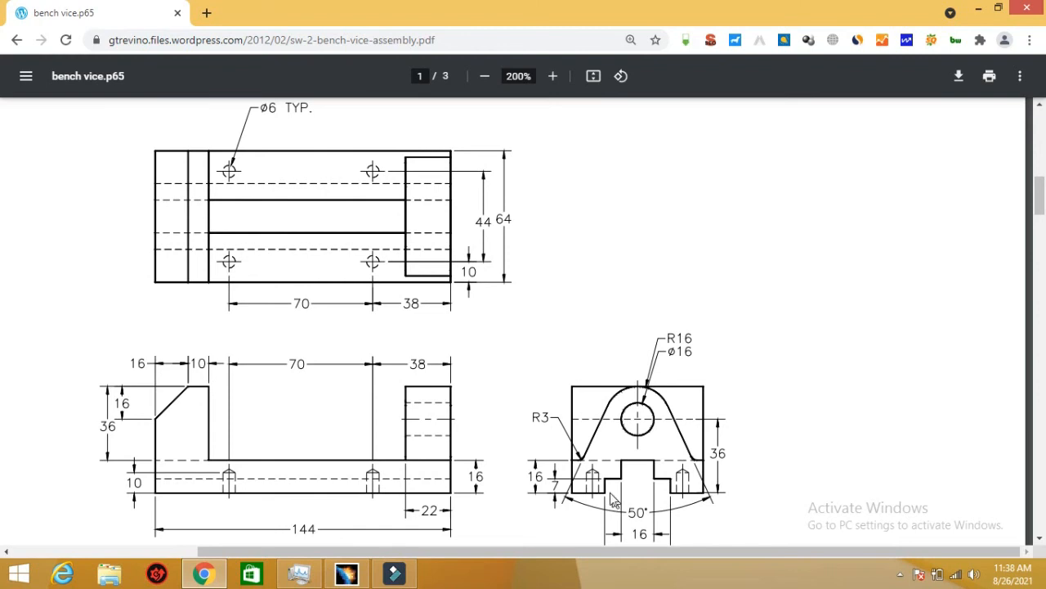
left_click(352, 575)
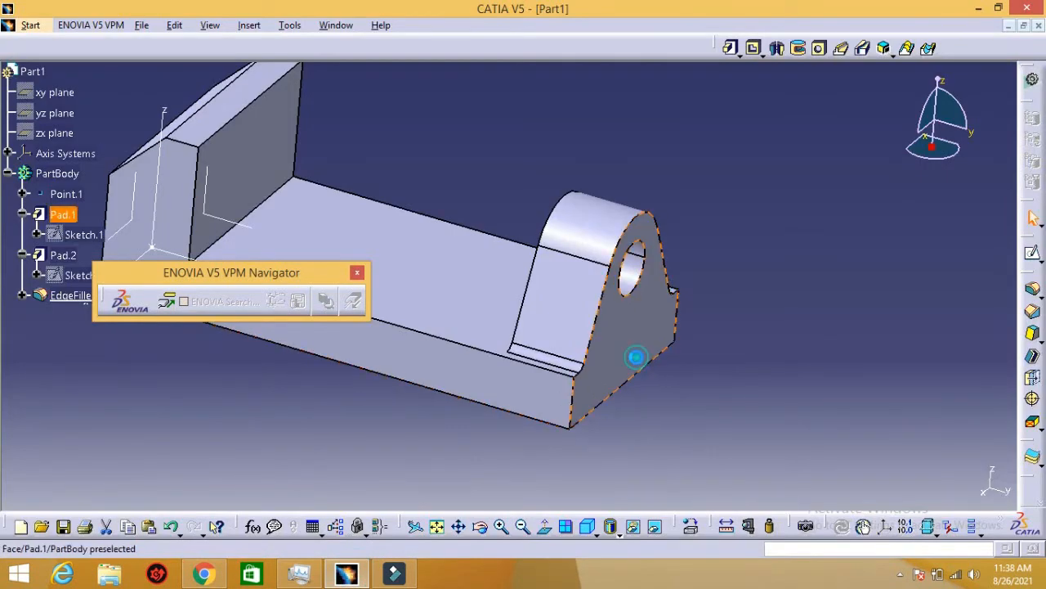
- Start a sketch on the base's outer end face, below and around the arched block's hole
left_click(643, 366)
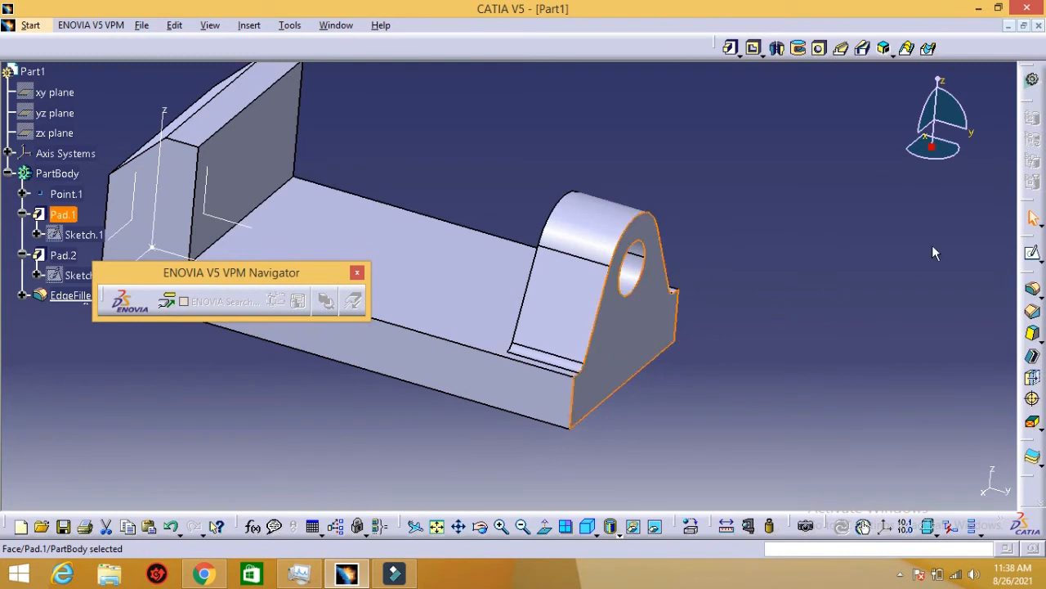
left_click(1033, 256)
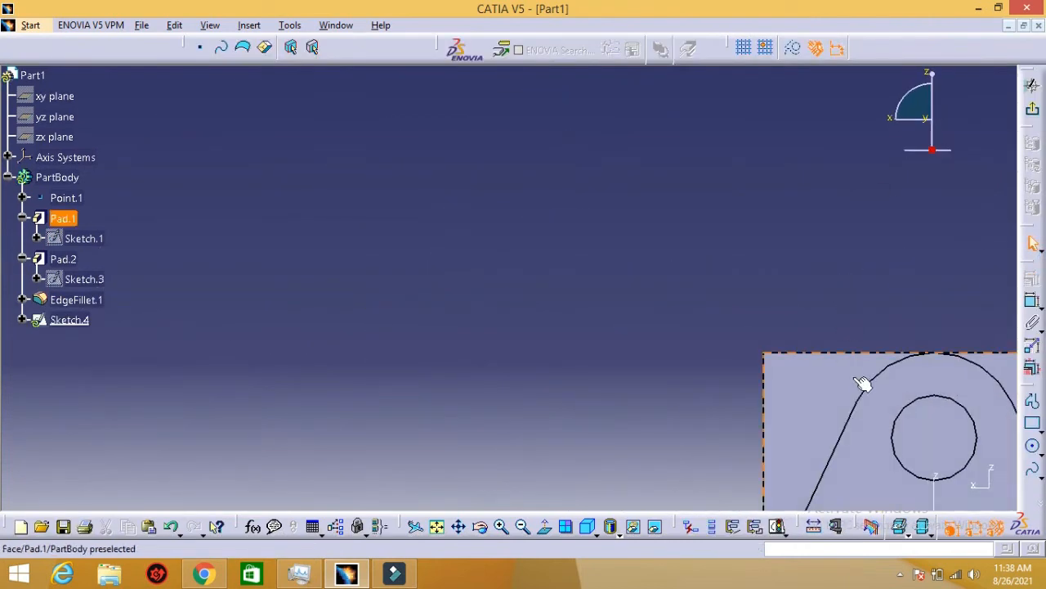
mouse_move(866, 323)
middle_mouse_down()
mouse_move(681, 199)
mouse_move(548, 131)
middle_mouse_up()
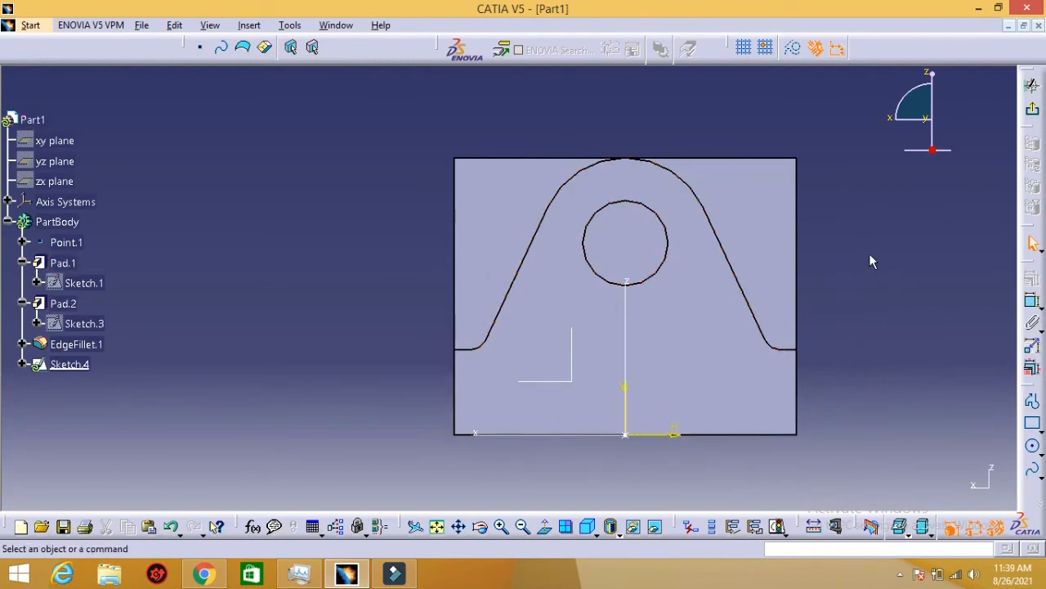
- Sketch a closed, symmetric-looking stepped slot profile on the base's bottom edge, about 39 mm wide and 16 mm high, with shoulders at about 8.4 mm
left_click(1033, 400)
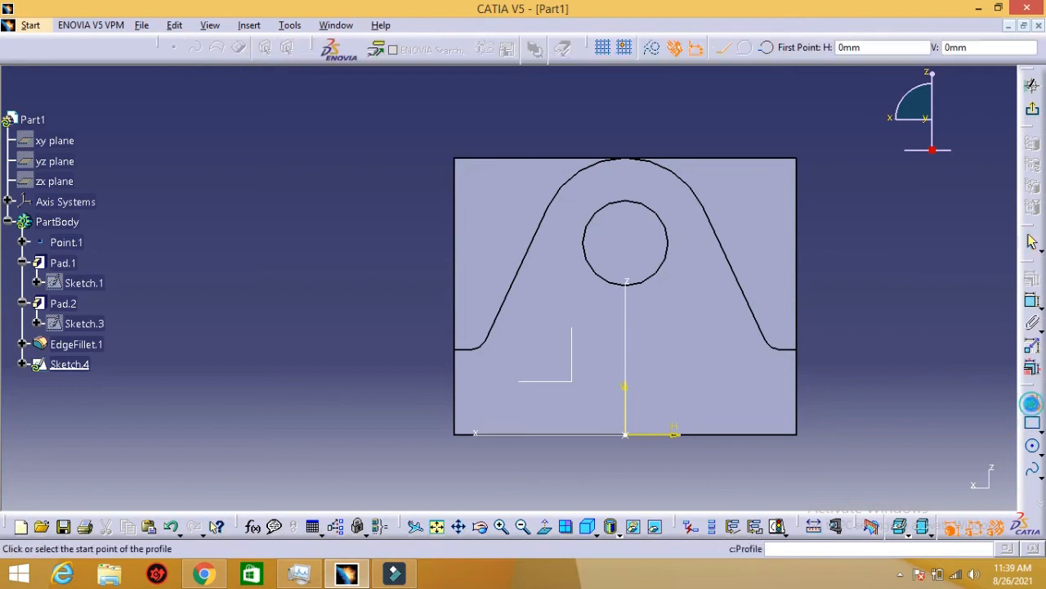
left_click(536, 433)
left_click(529, 391)
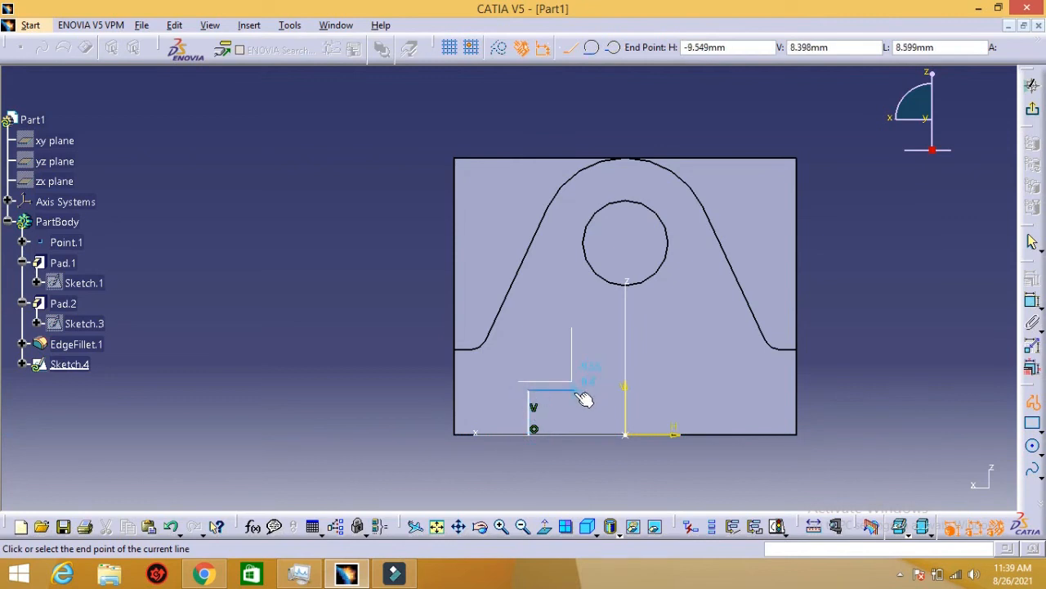
left_click(574, 390)
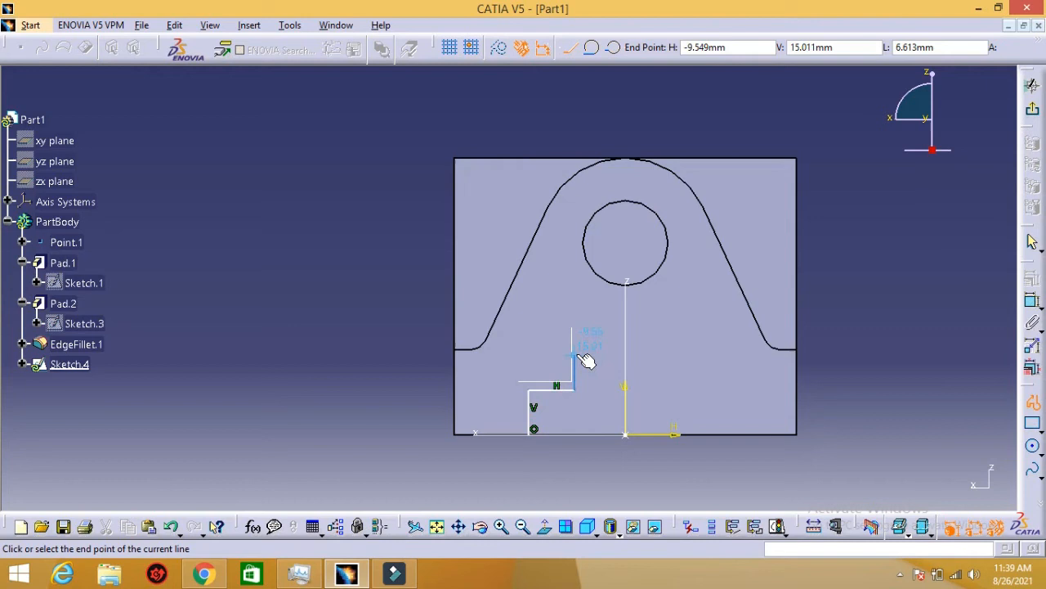
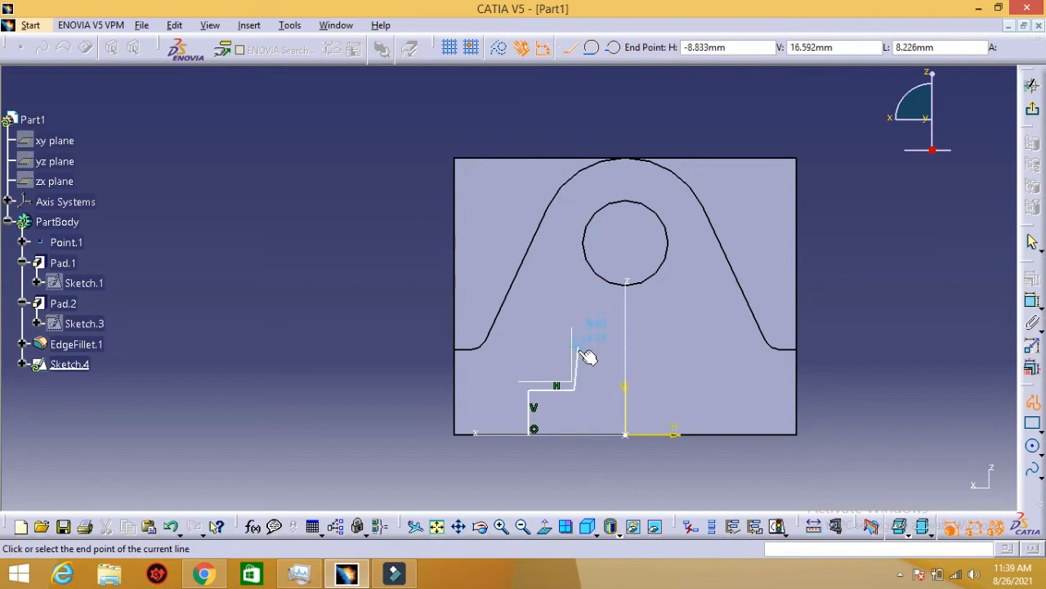
left_click(576, 352)
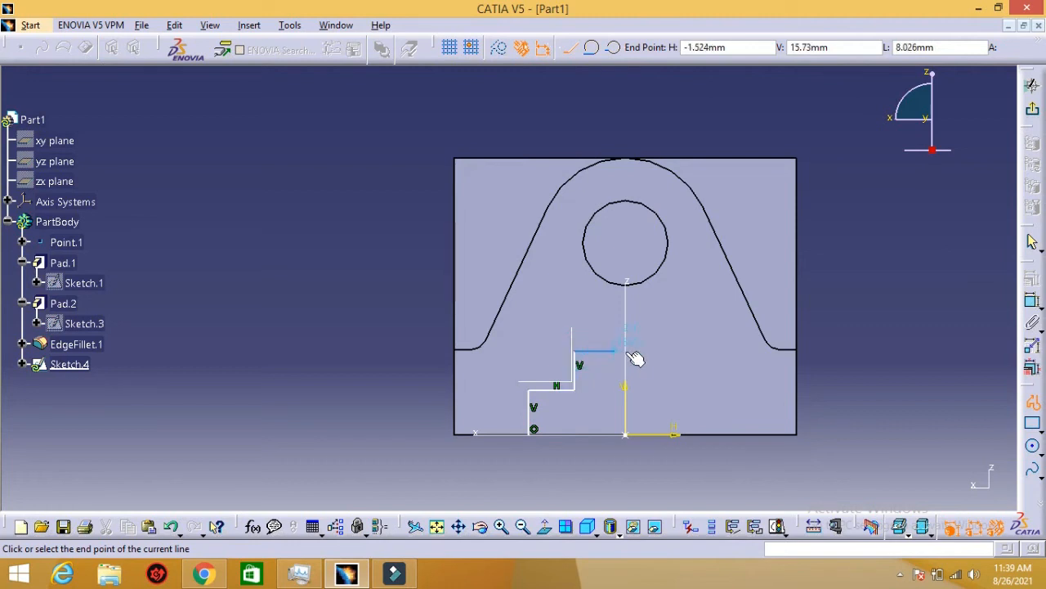
left_click(685, 352)
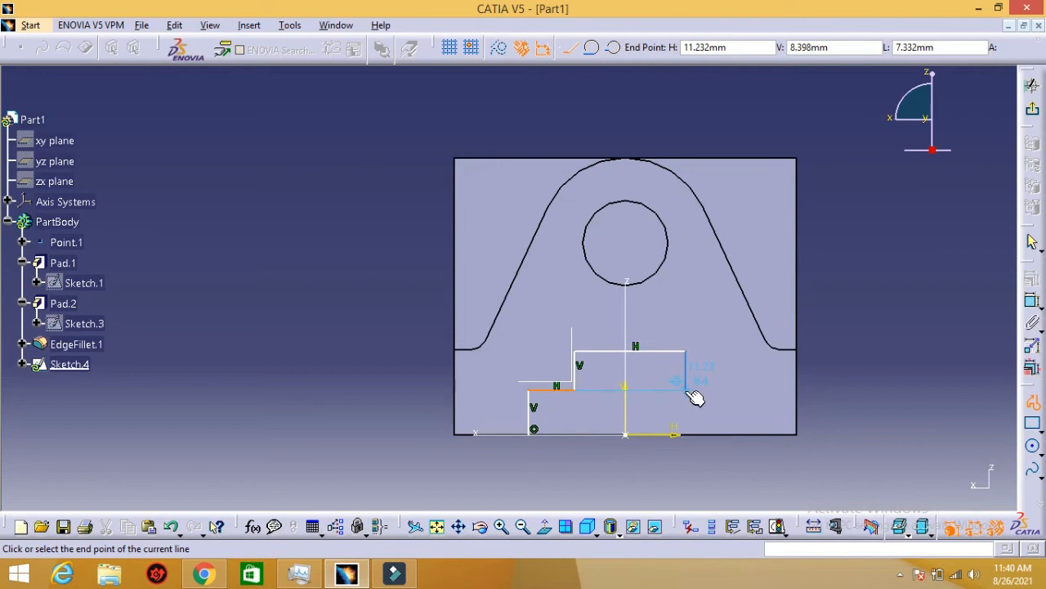
left_click(691, 392)
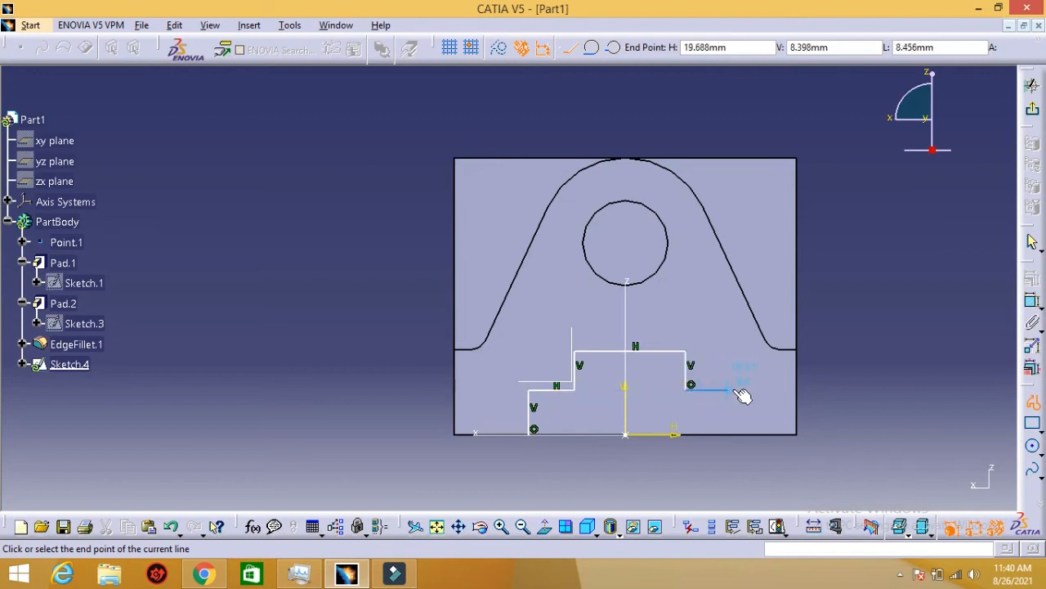
left_click(738, 389)
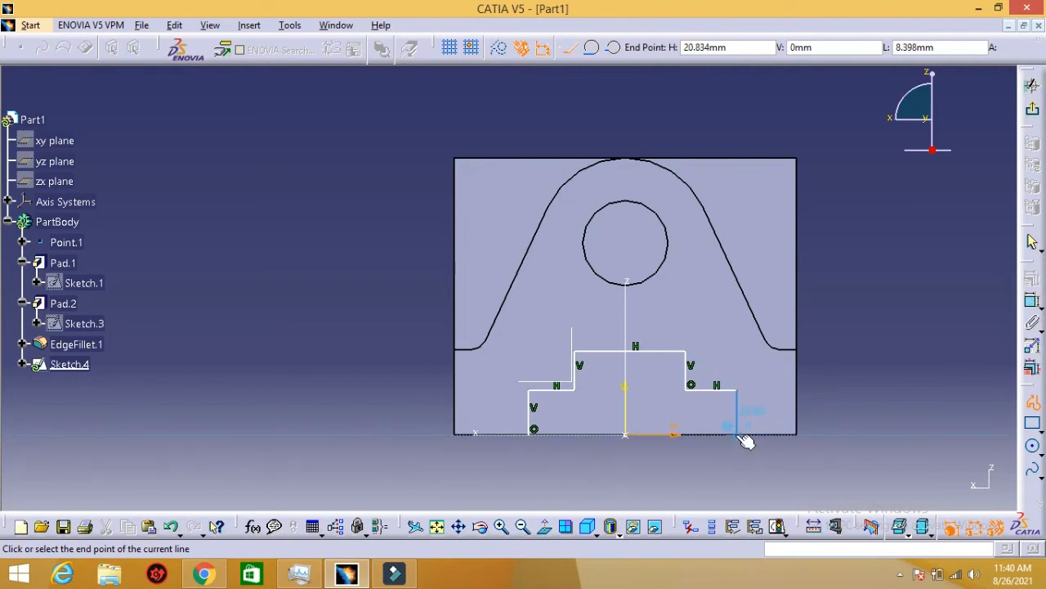
left_click(737, 433)
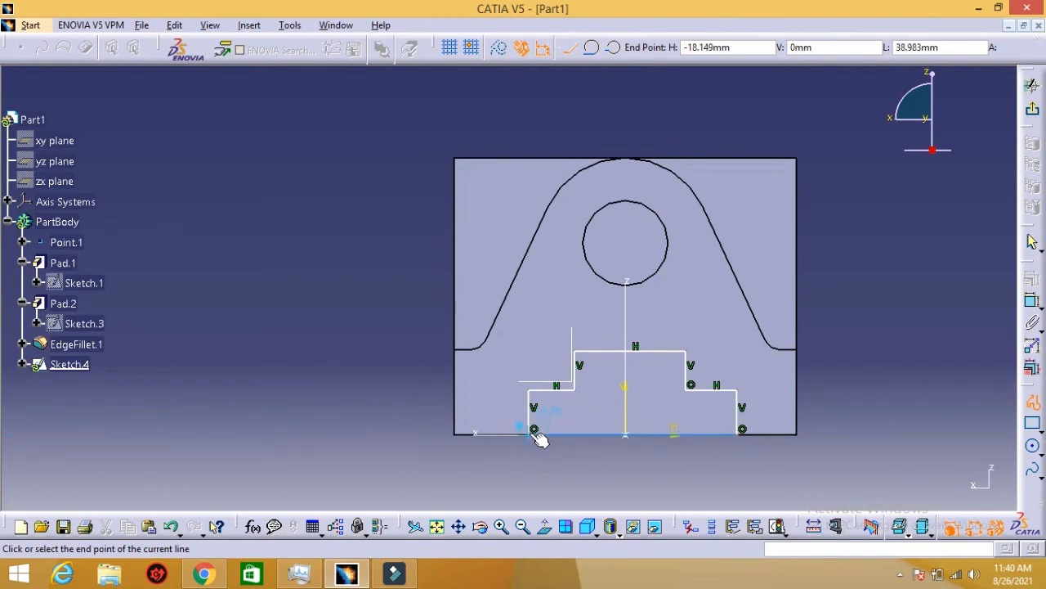
left_click(534, 431)
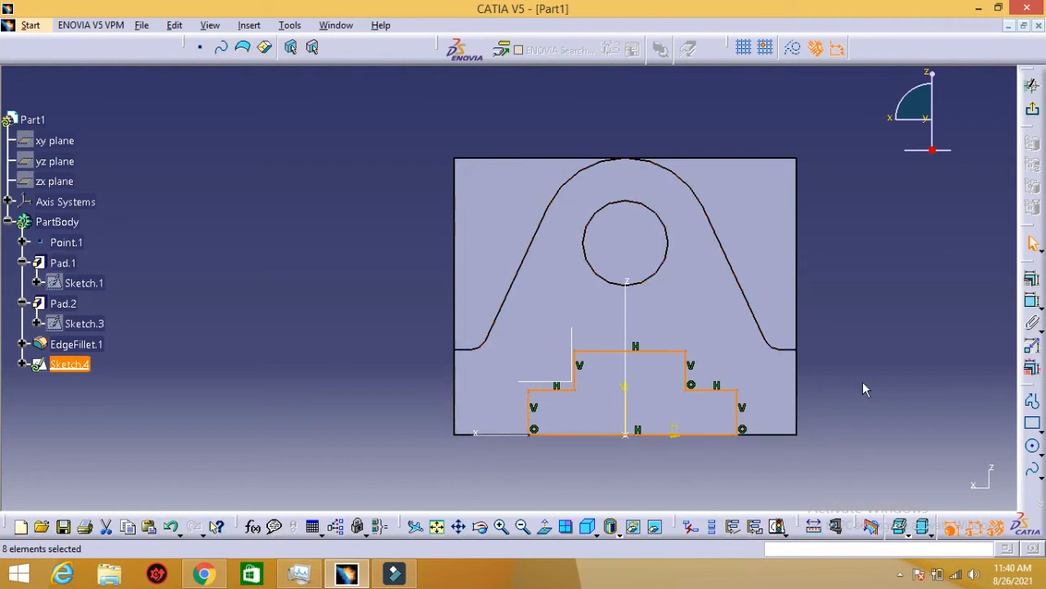
- Check the stepped slot's widths and heights in the end view of the bench vice PDF
mouse_move(864, 381)
middle_mouse_down()
mouse_move(809, 316)
mouse_move(813, 255)
middle_mouse_up()
left_click(461, 469)
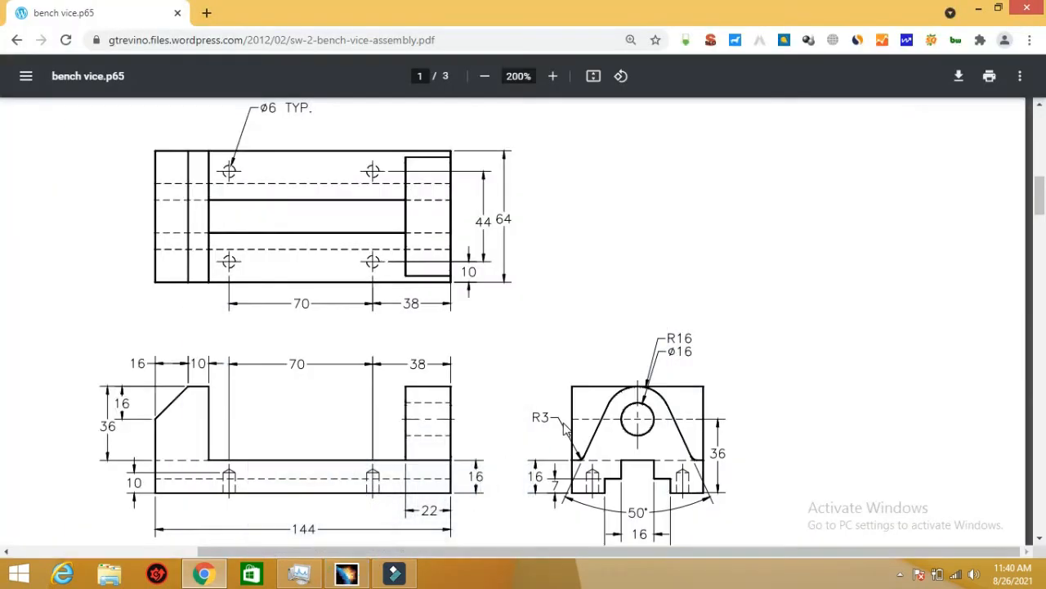
scroll(564, 431, "down", 1)
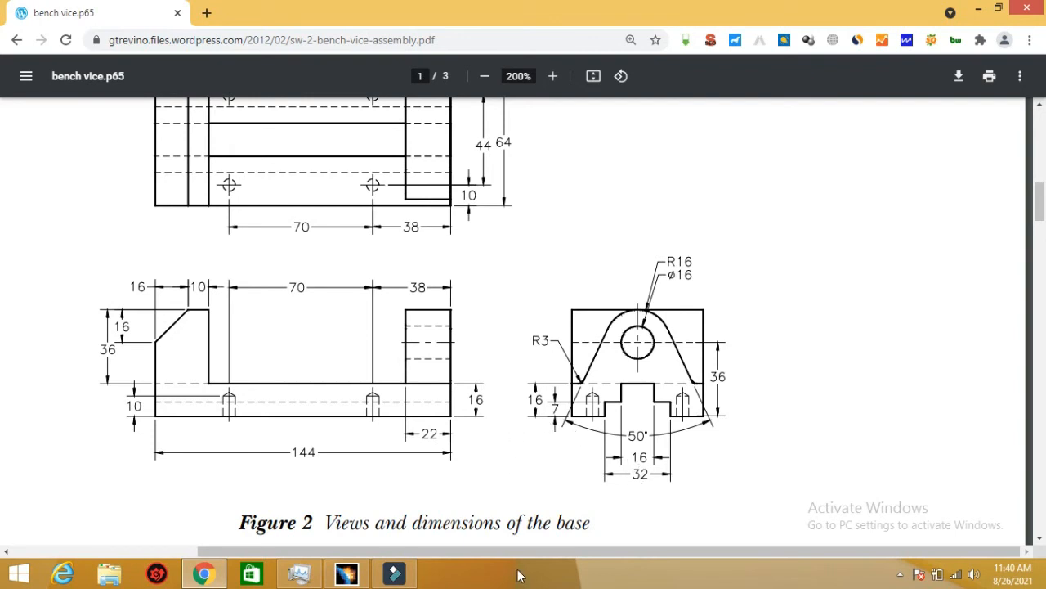
- Return to CATIA and dimension the slot profile's upper width and its overall width between the outer vertical sides
left_click(396, 573)
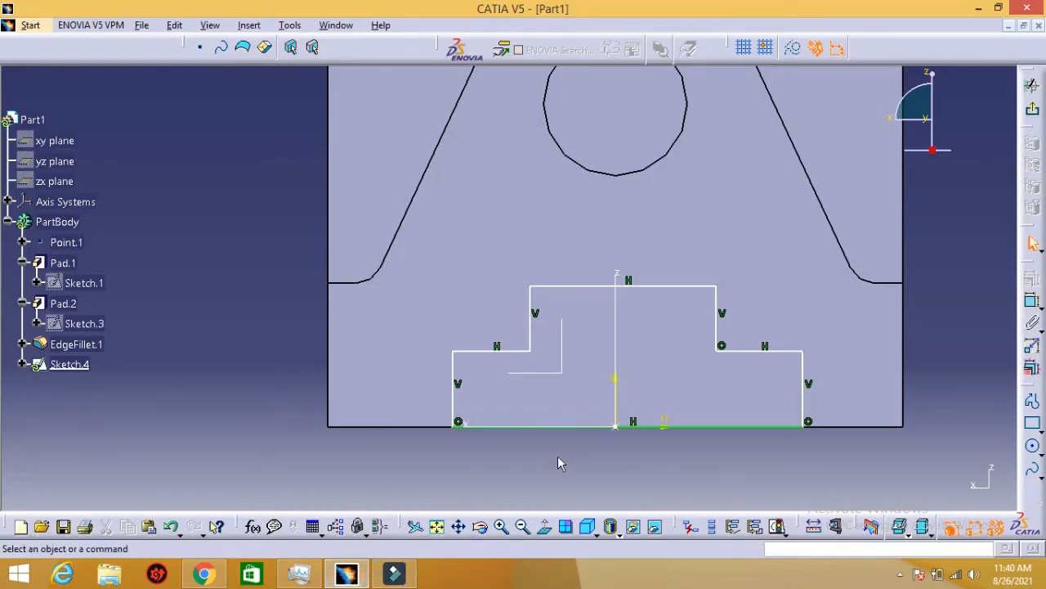
left_click(1034, 304)
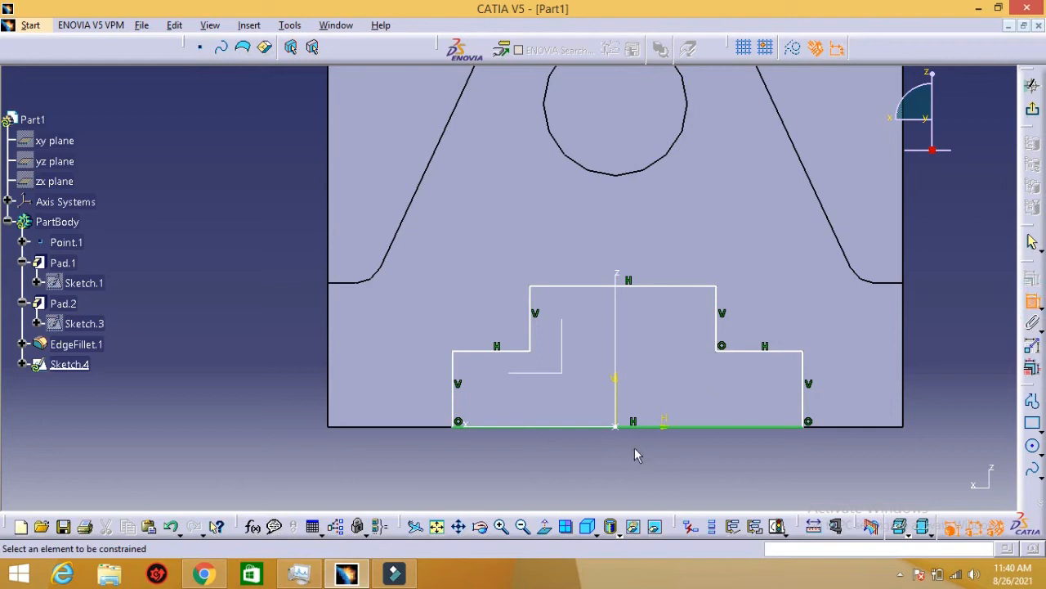
left_click(346, 575)
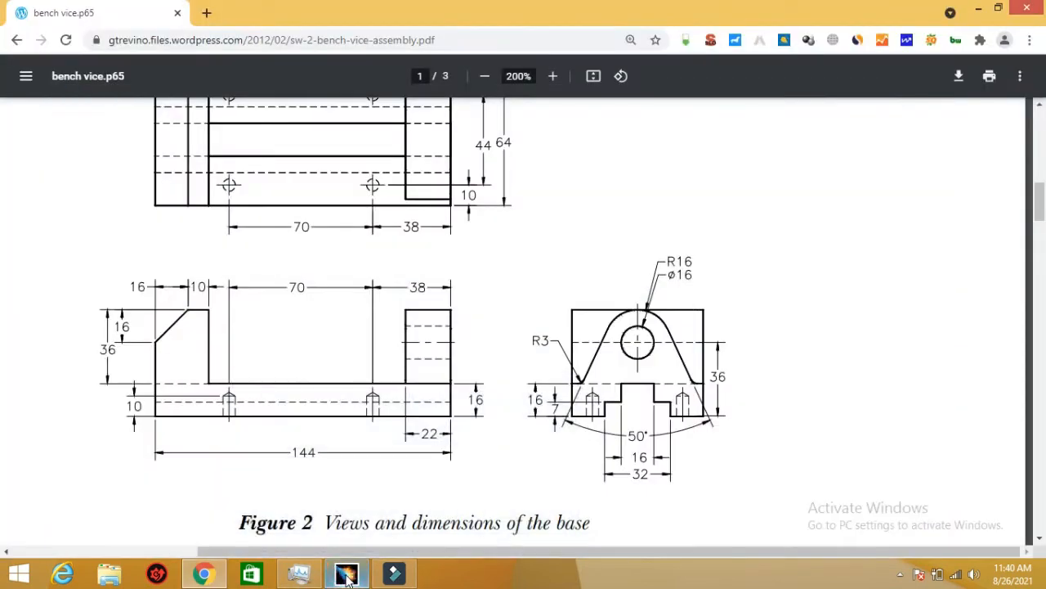
left_click(347, 575)
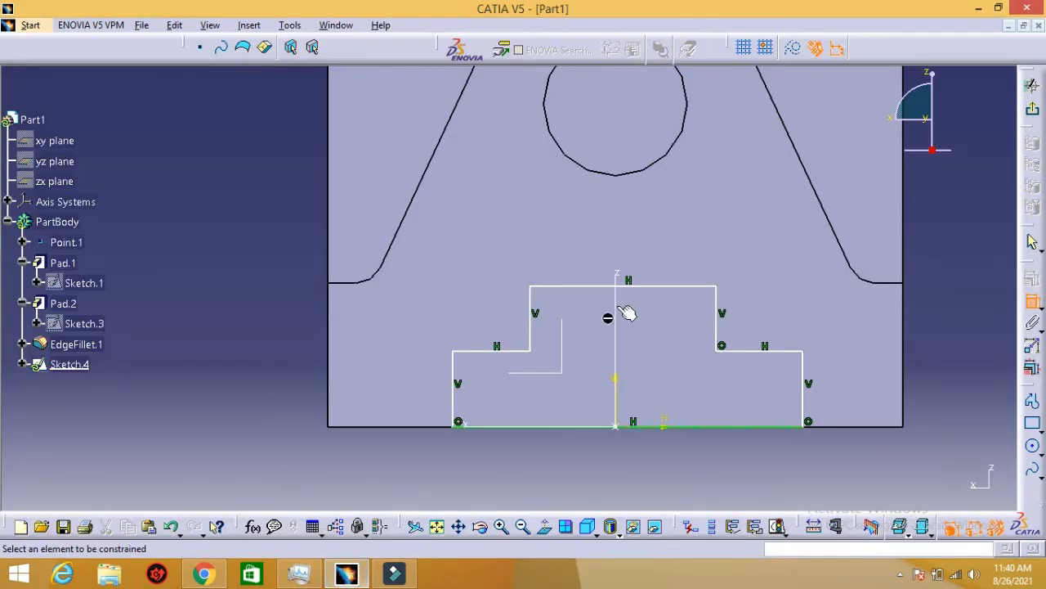
left_click(605, 287)
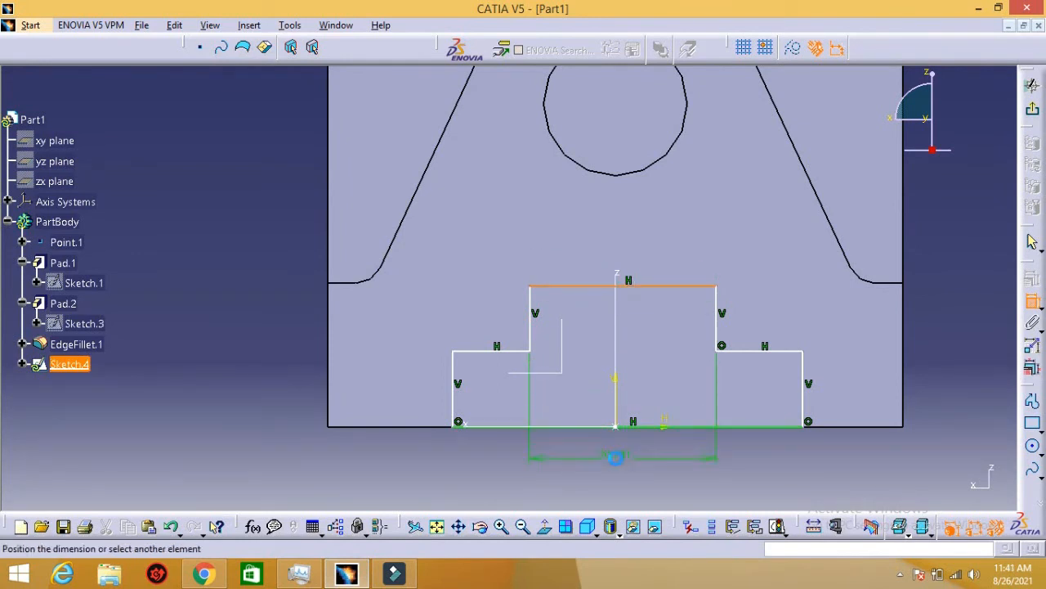
left_click(616, 457)
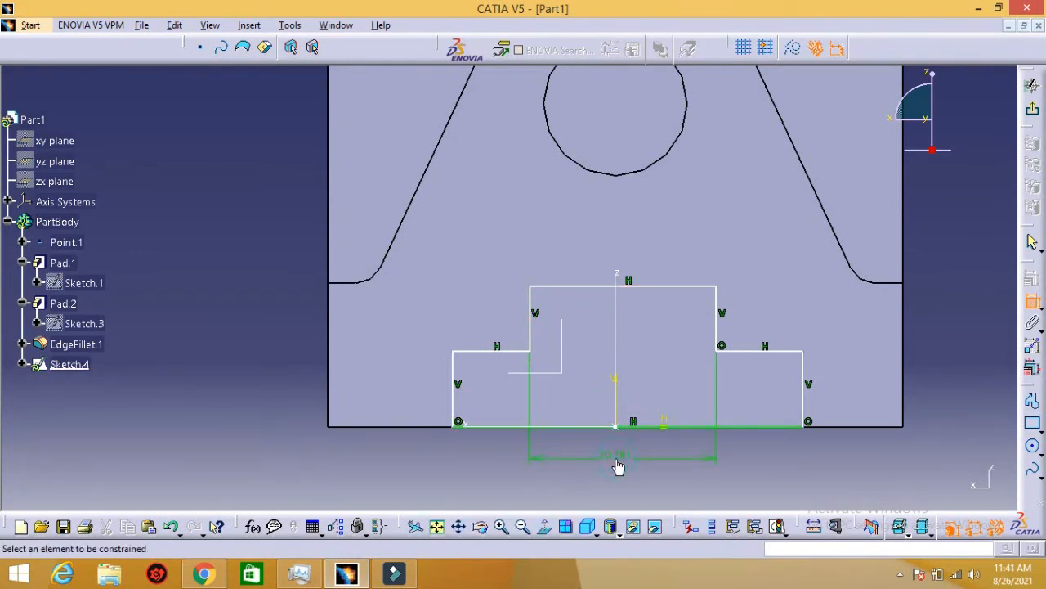
left_click(456, 397)
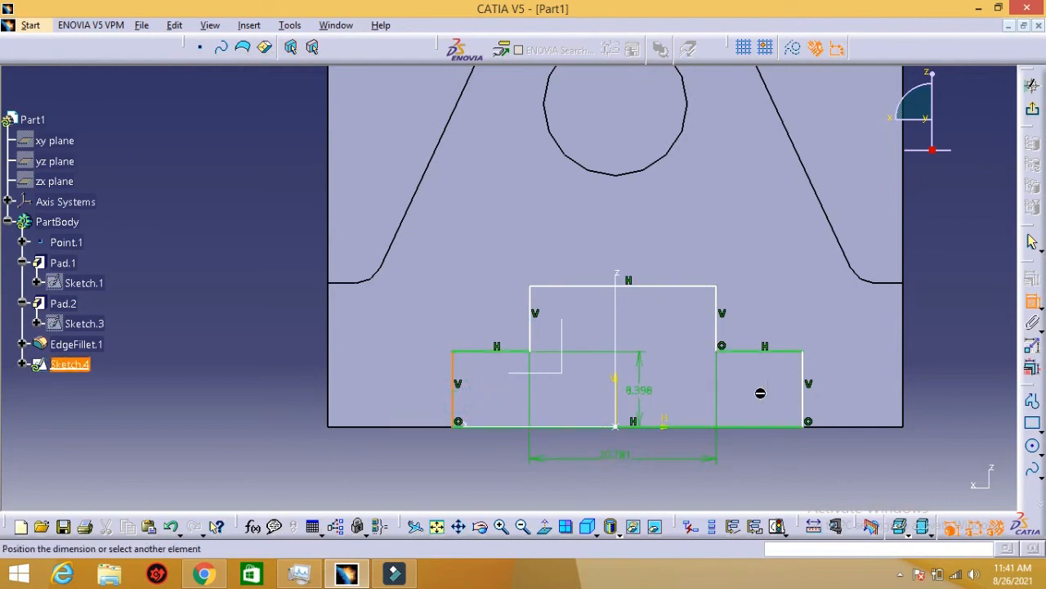
left_click(808, 396)
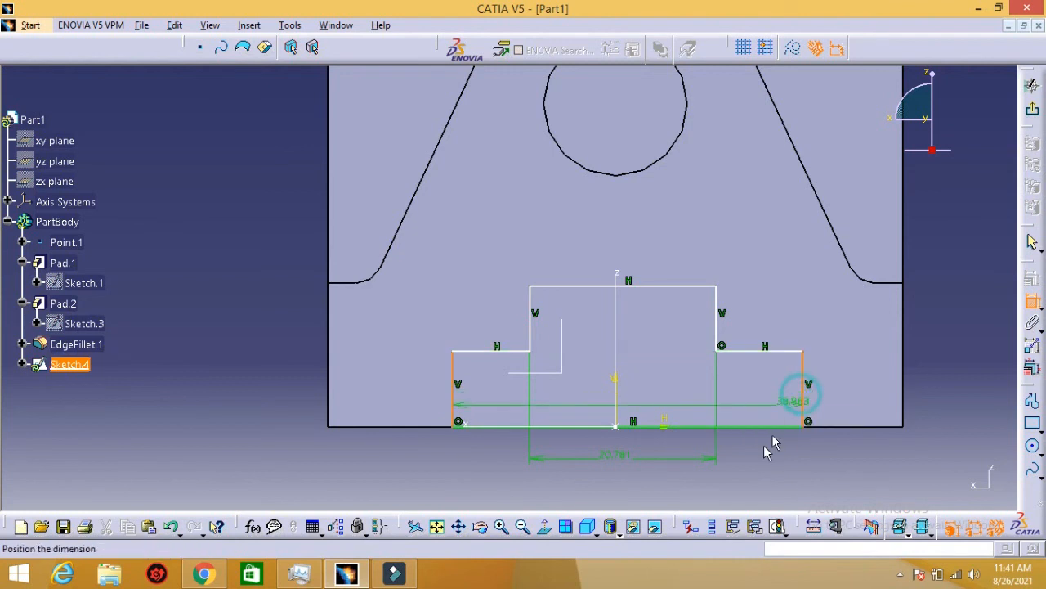
left_click(643, 484)
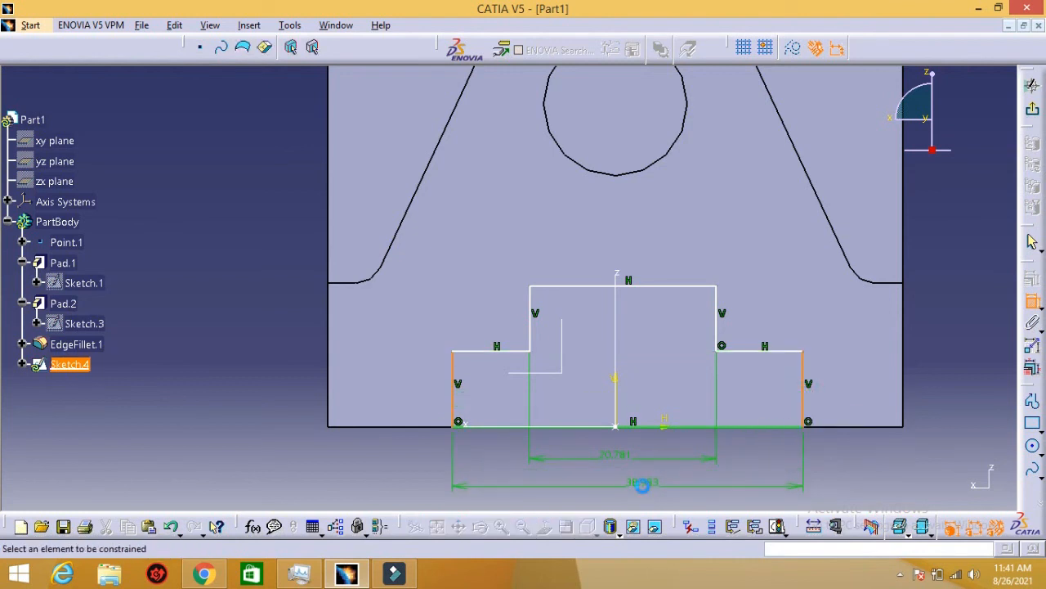
- Set the slot's upper width to 16 mm and its overall lower width to 32 mm
double_click(619, 461)
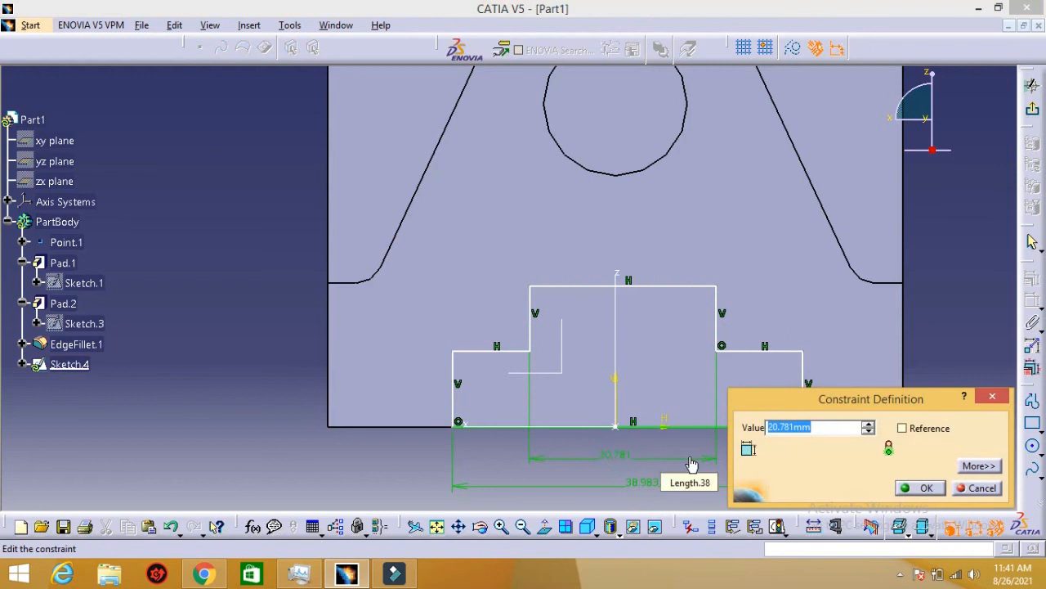
type("16")
key("Return")
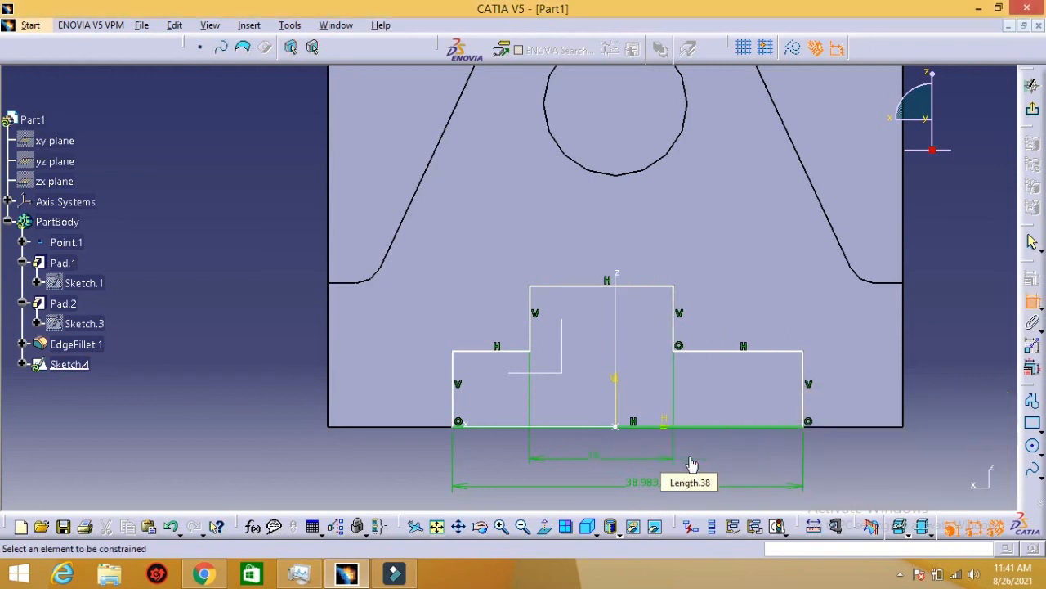
double_click(645, 486)
type("32")
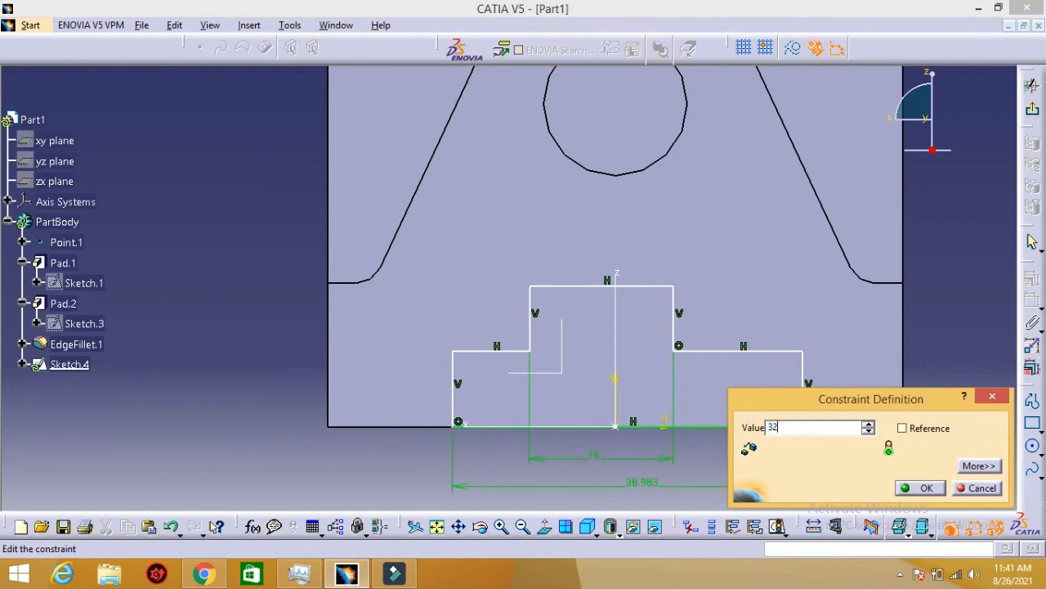
key("Return")
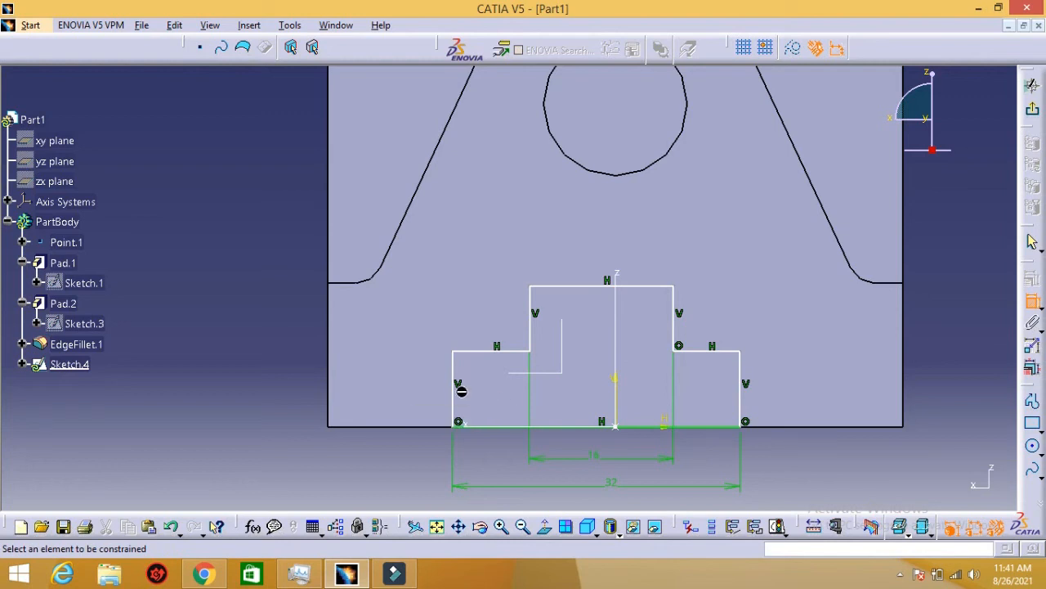
- Dimension the height of the slot's lower vertical side and set it to 7 mm
left_click(456, 394)
left_click(304, 399)
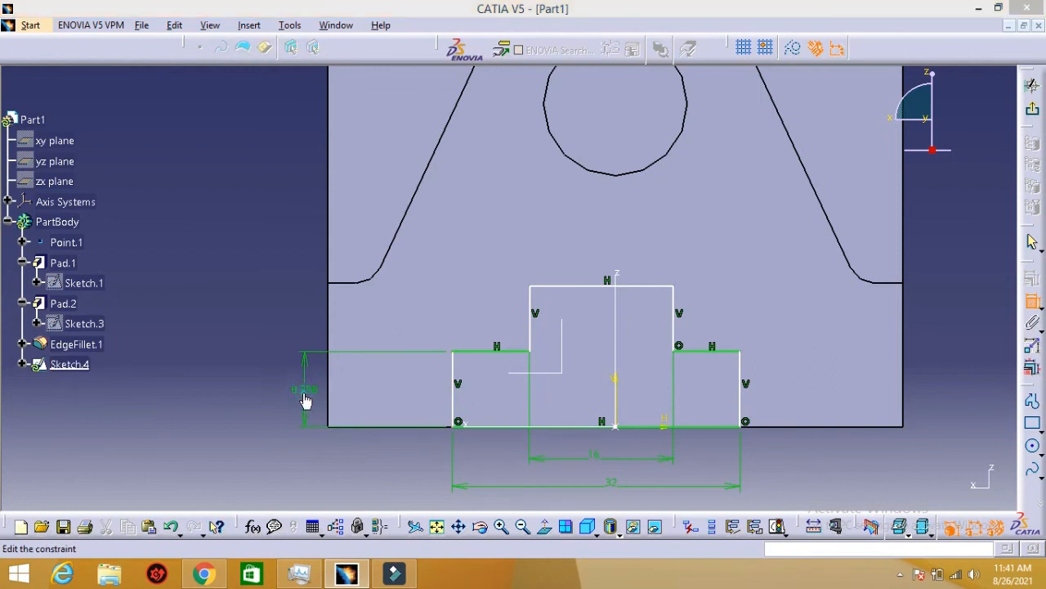
double_click(304, 396)
type("7")
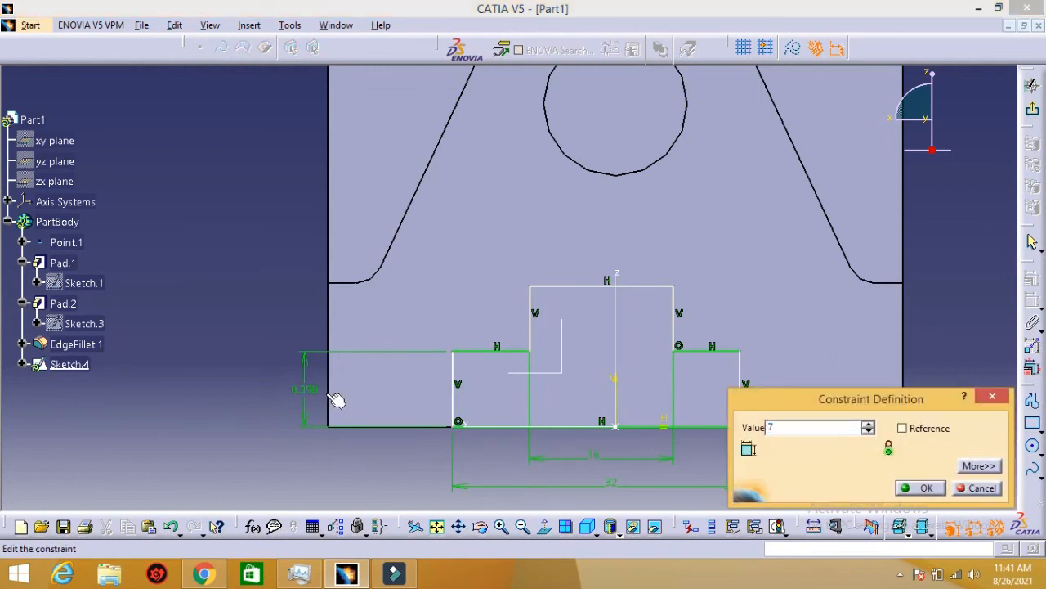
key("Return")
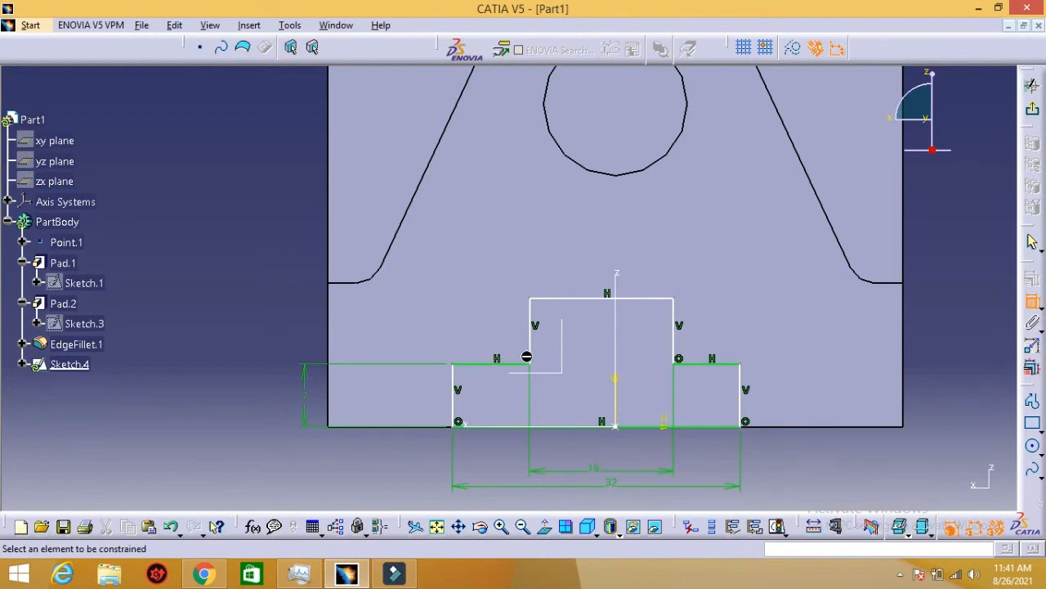
- Check the slot height in the bench vice PDF, and in CATIA dimension the profile's overall height as 16 mm
left_click(350, 576)
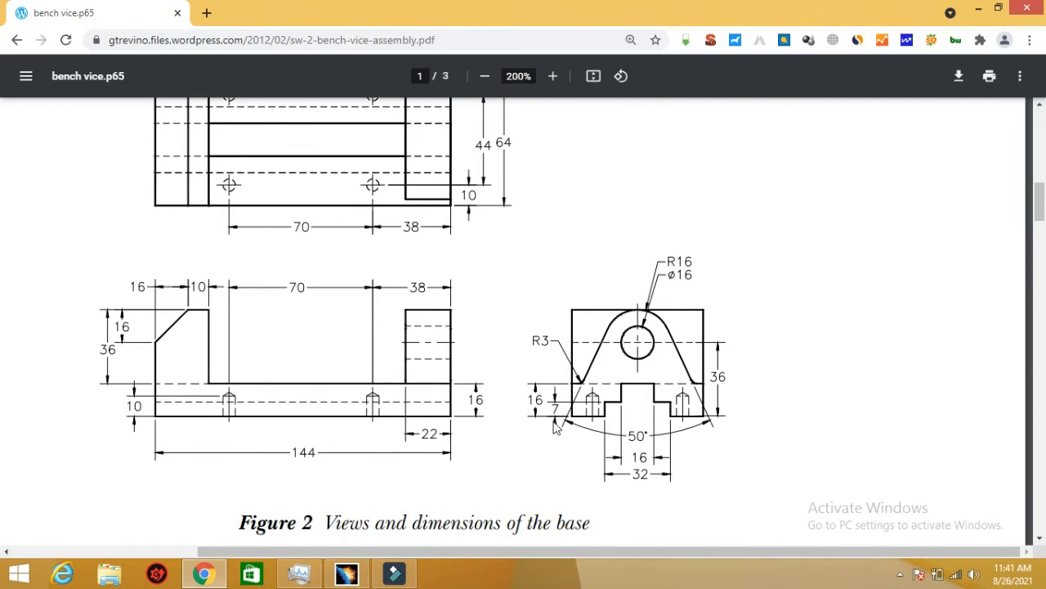
left_click(347, 576)
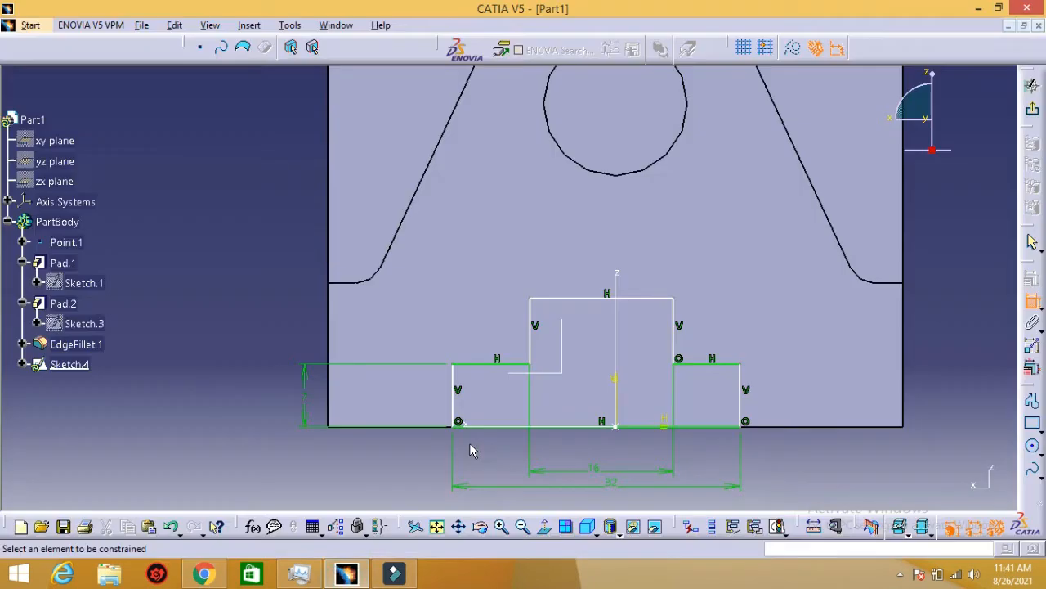
left_click(570, 299)
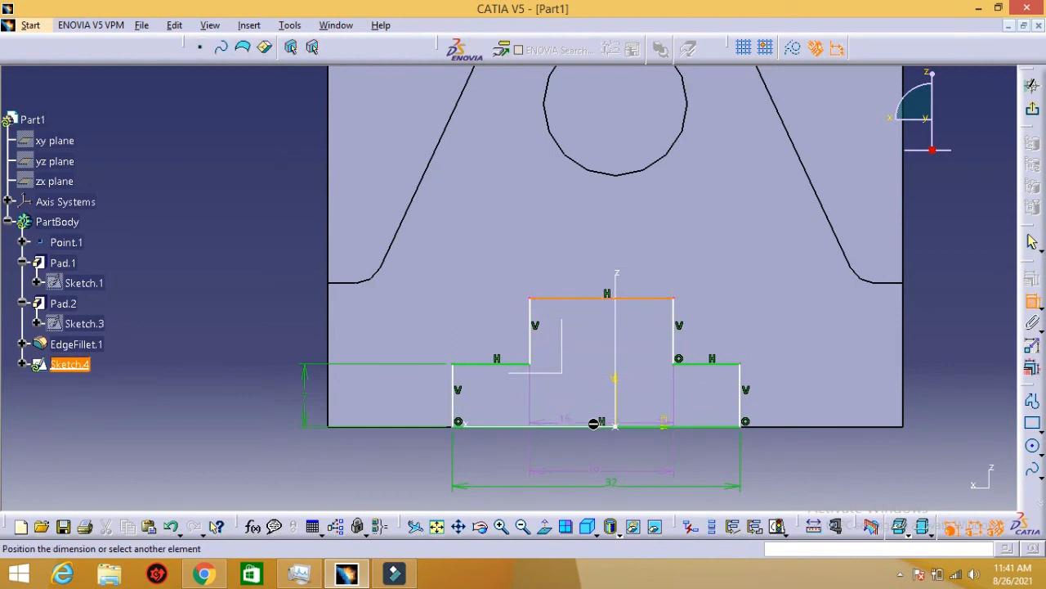
left_click(697, 431)
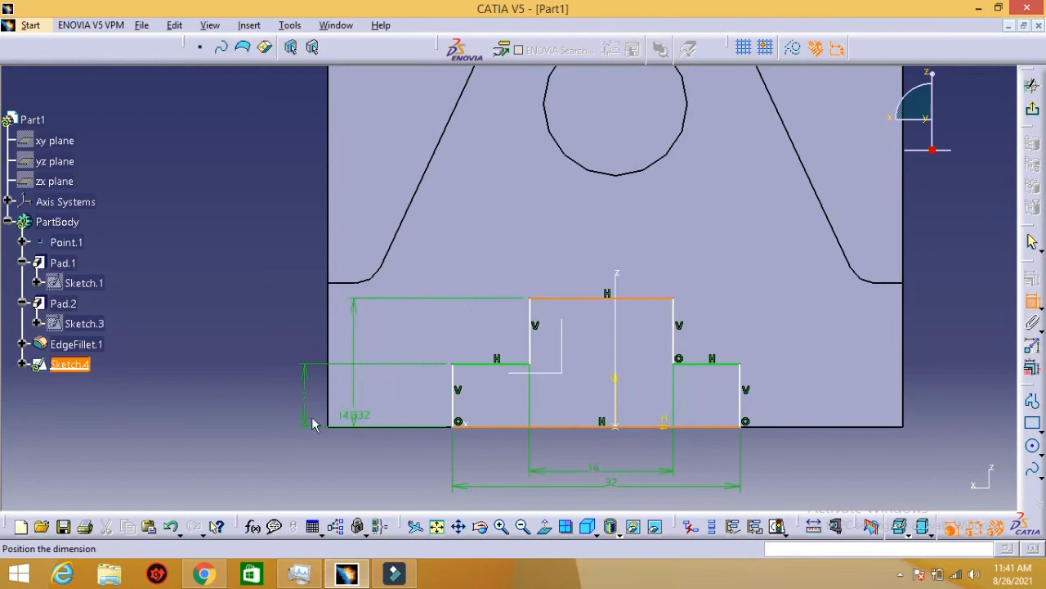
left_click(251, 381)
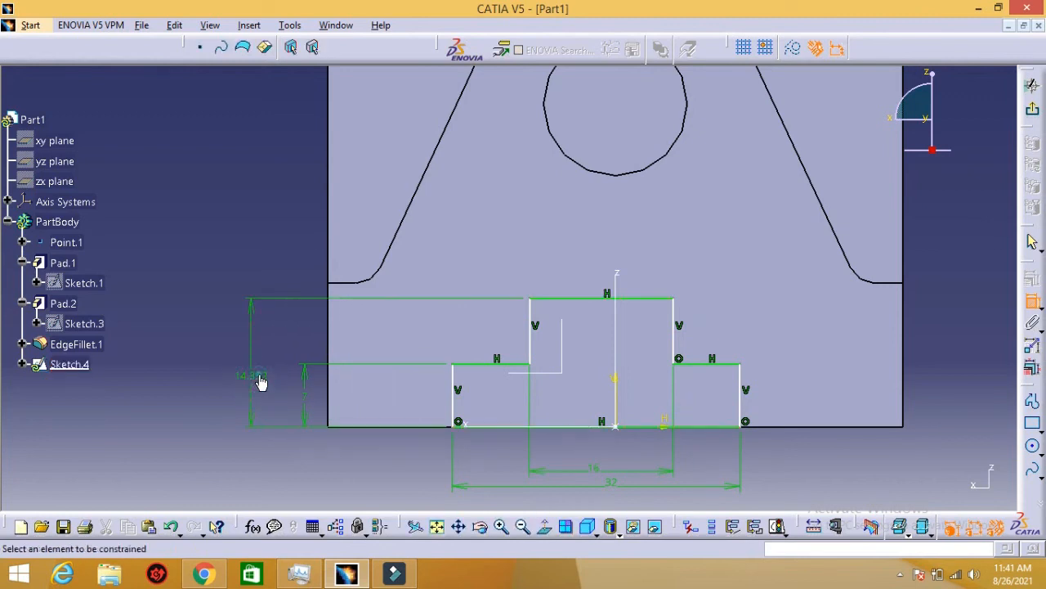
double_click(260, 378)
type("16")
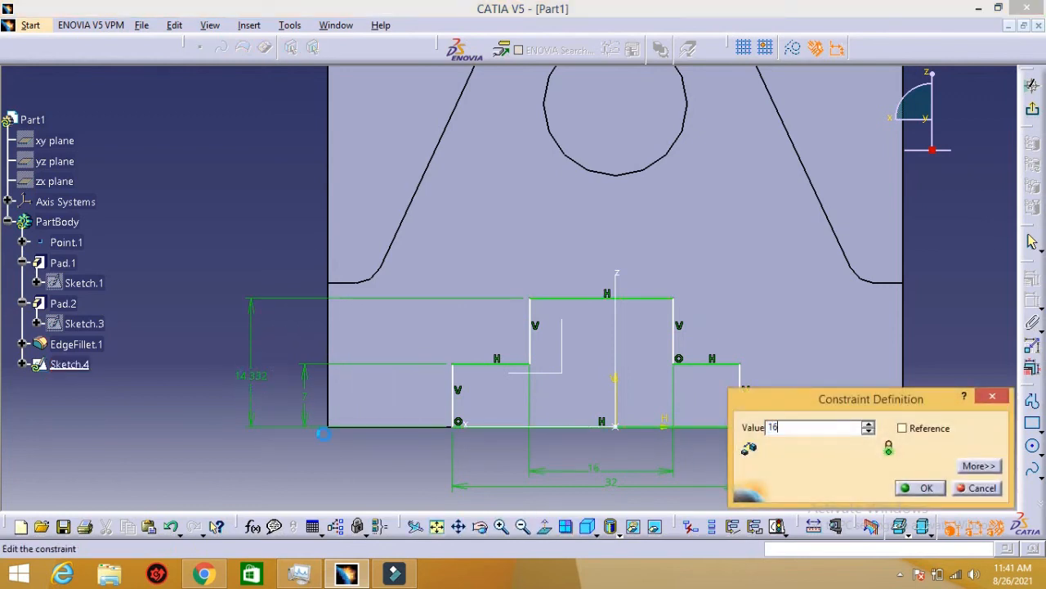
key("Return")
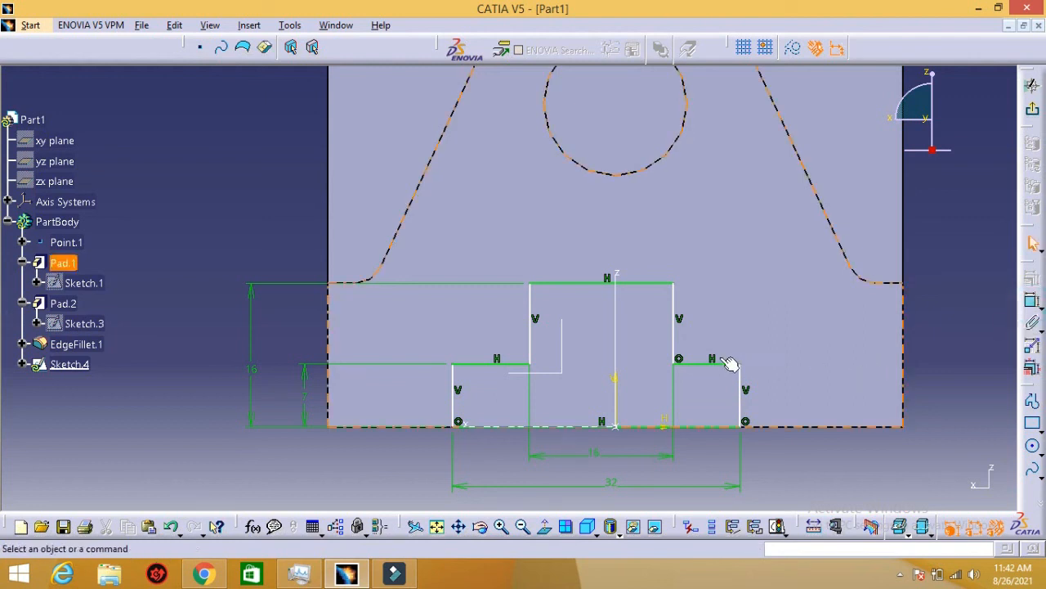
- Shift the slot's upper and lower portions sideways to roughly center them about the sketch's vertical axis
mouse_move(677, 331)
left_mouse_down()
mouse_move(670, 324)
mouse_move(711, 329)
mouse_move(603, 333)
mouse_move(708, 334)
mouse_move(635, 338)
mouse_move(695, 335)
mouse_move(651, 331)
mouse_move(664, 335)
left_mouse_up()
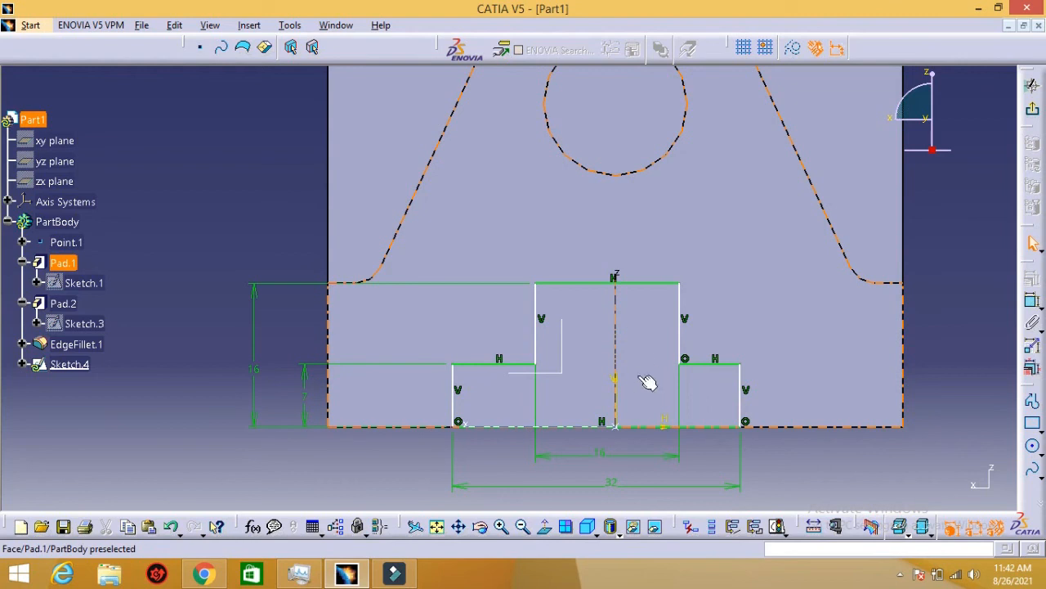
mouse_move(740, 394)
left_mouse_down()
mouse_move(800, 402)
mouse_move(638, 400)
mouse_move(846, 404)
mouse_move(580, 404)
mouse_move(773, 396)
mouse_move(777, 405)
left_mouse_up()
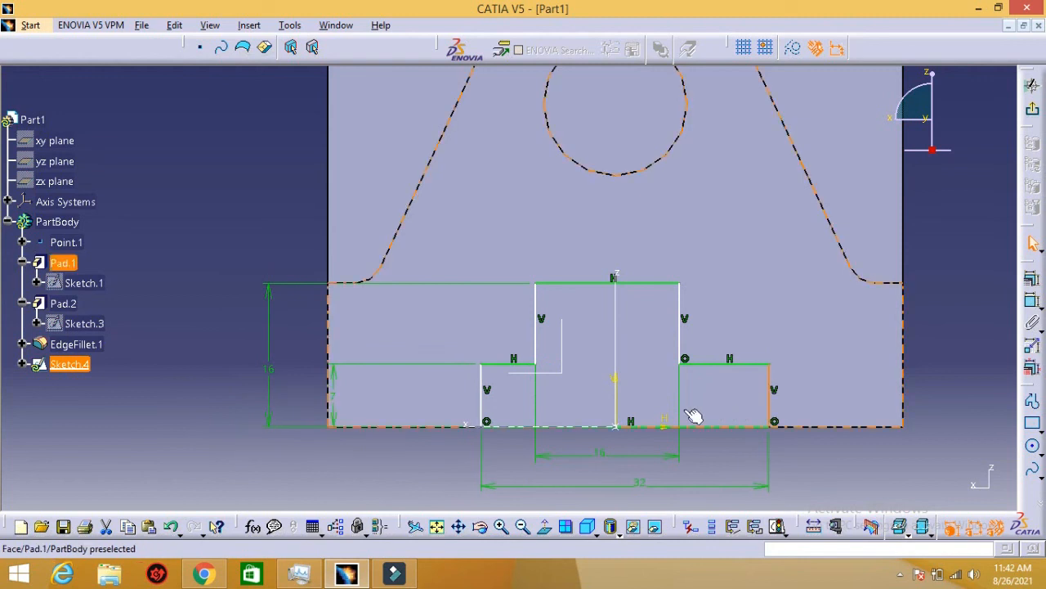
left_click(482, 409)
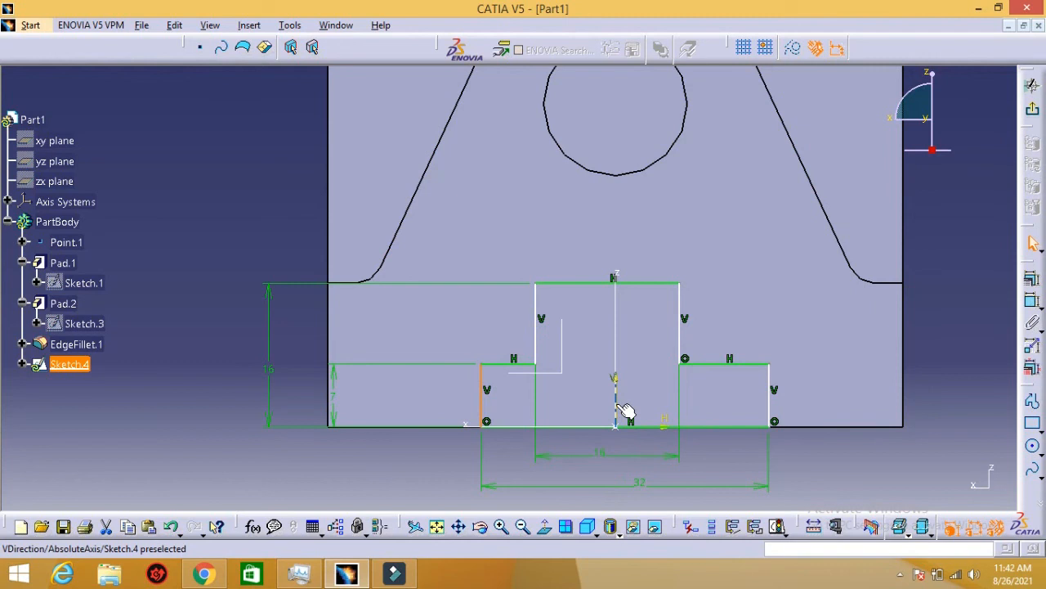
left_click(618, 407)
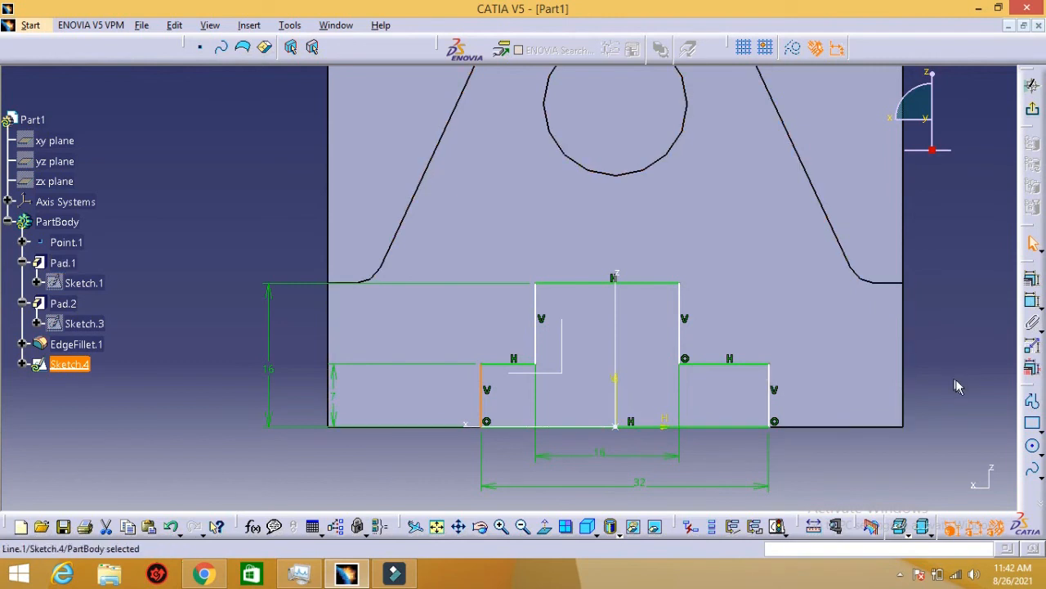
left_click(956, 385)
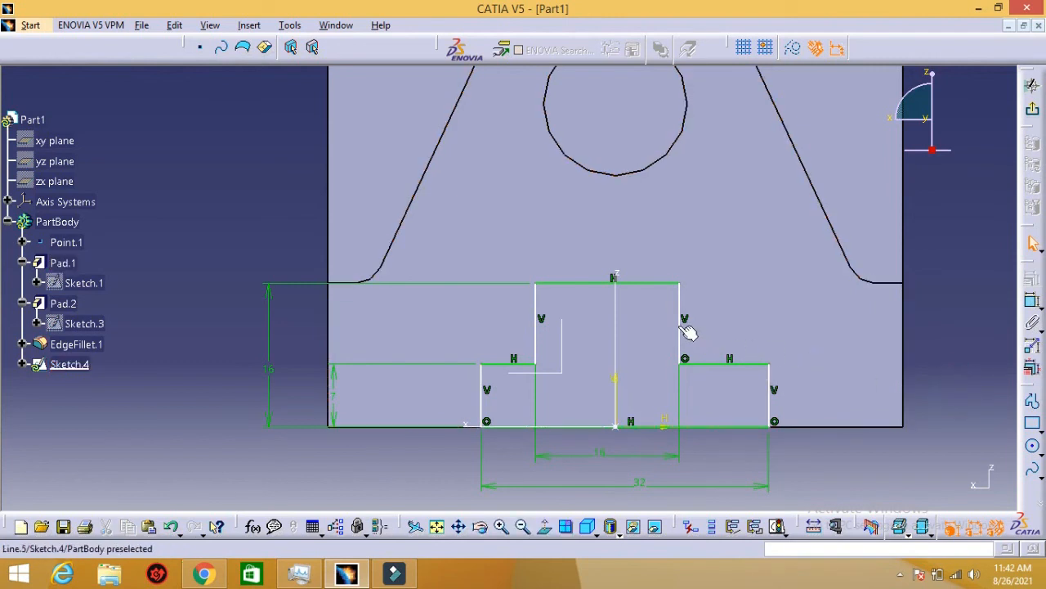
- Apply a symmetry constraint to the slot's two upper vertical sides about the sketch's vertical axis
left_click(685, 330)
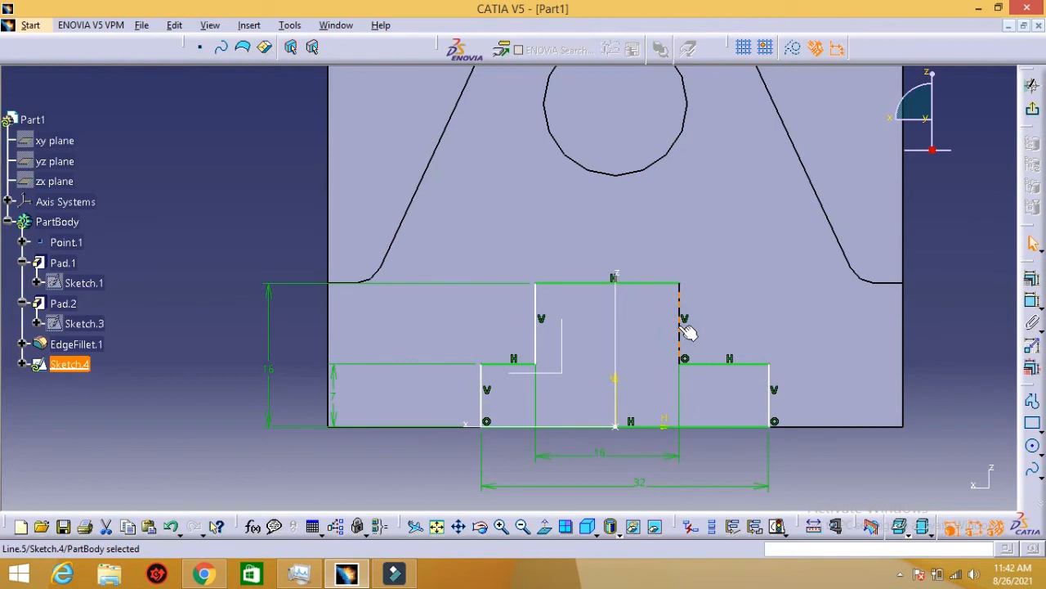
left_click(537, 333, "ctrl")
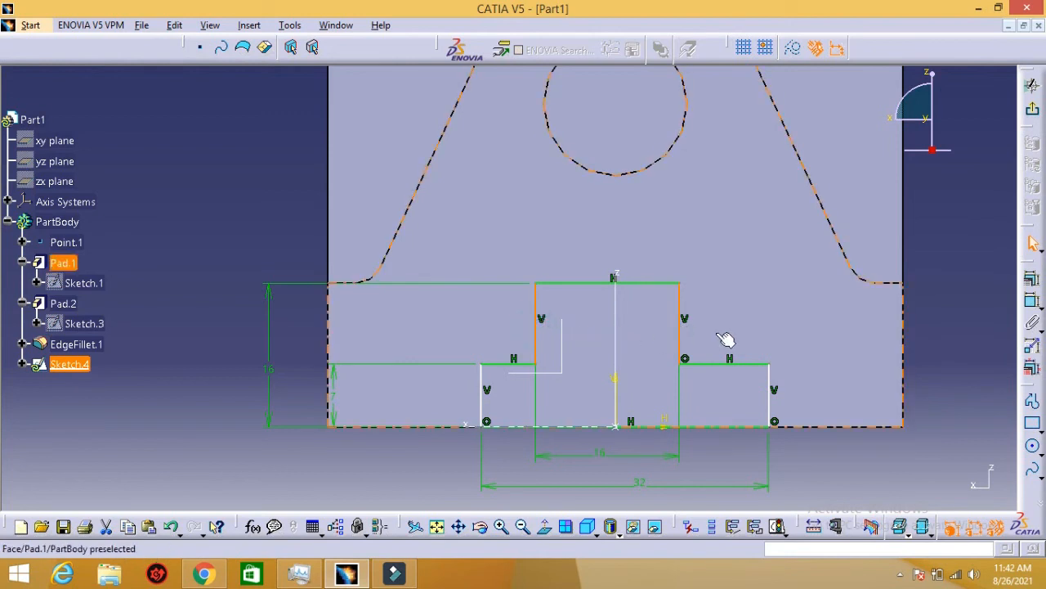
left_click(621, 317, "ctrl")
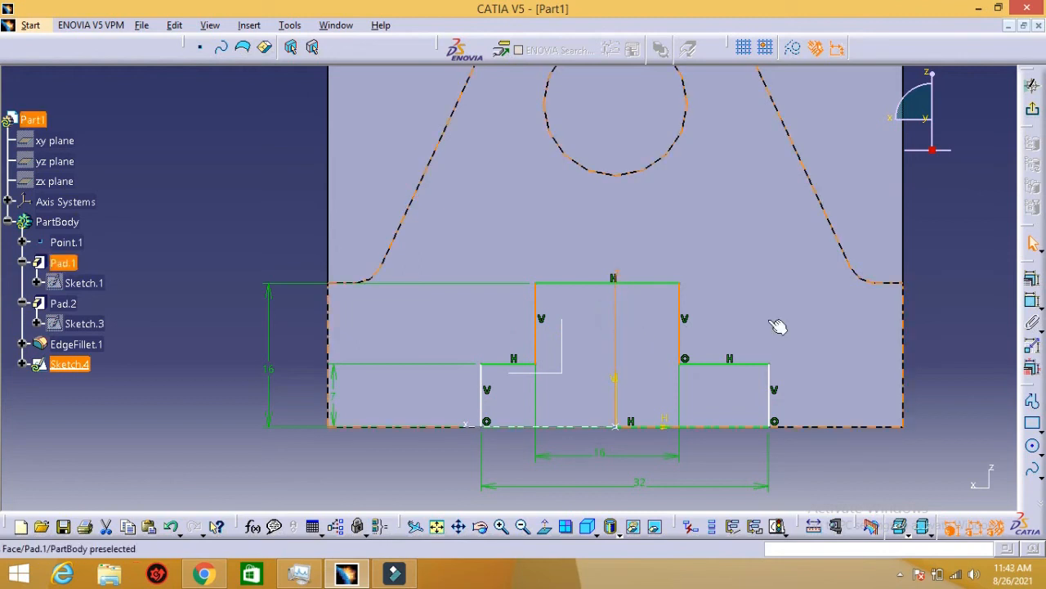
left_click(1034, 285)
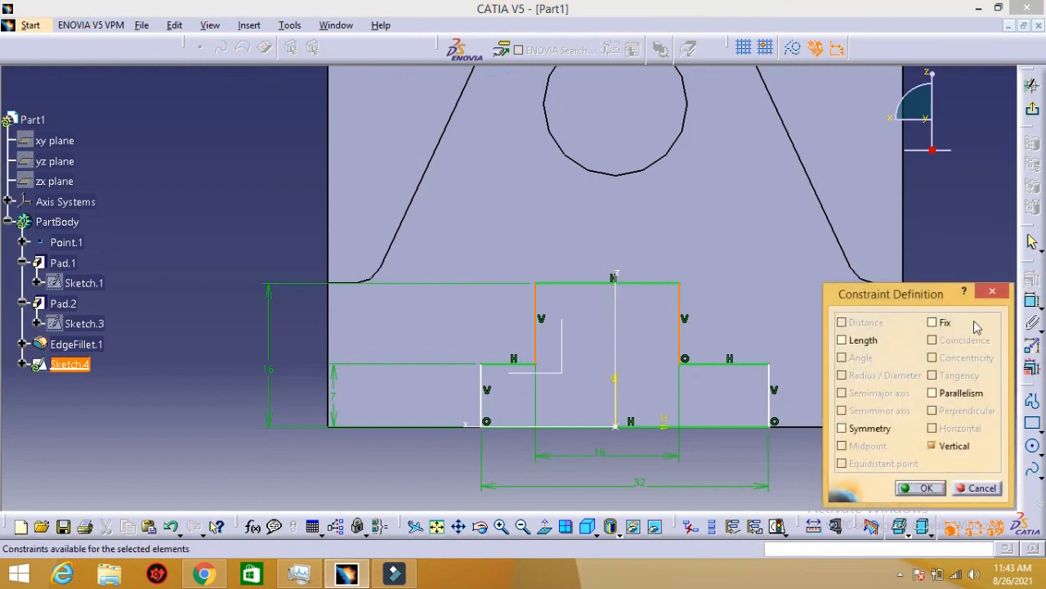
left_click(843, 428)
left_click(921, 487)
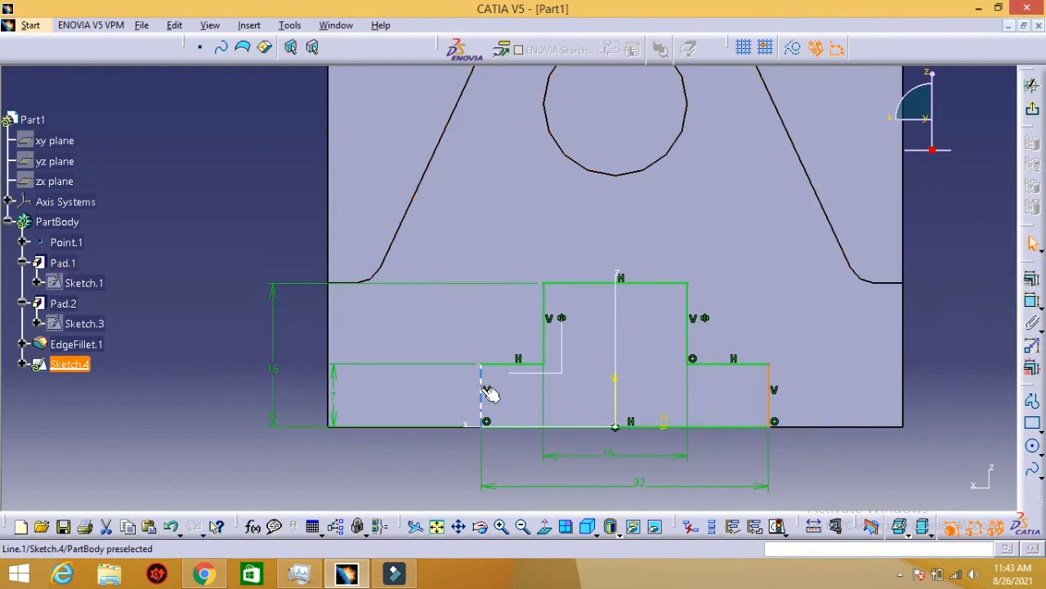
- Apply a symmetry constraint to the slot's two lower vertical sides about the sketch's vertical axis
left_click(482, 394, "ctrl")
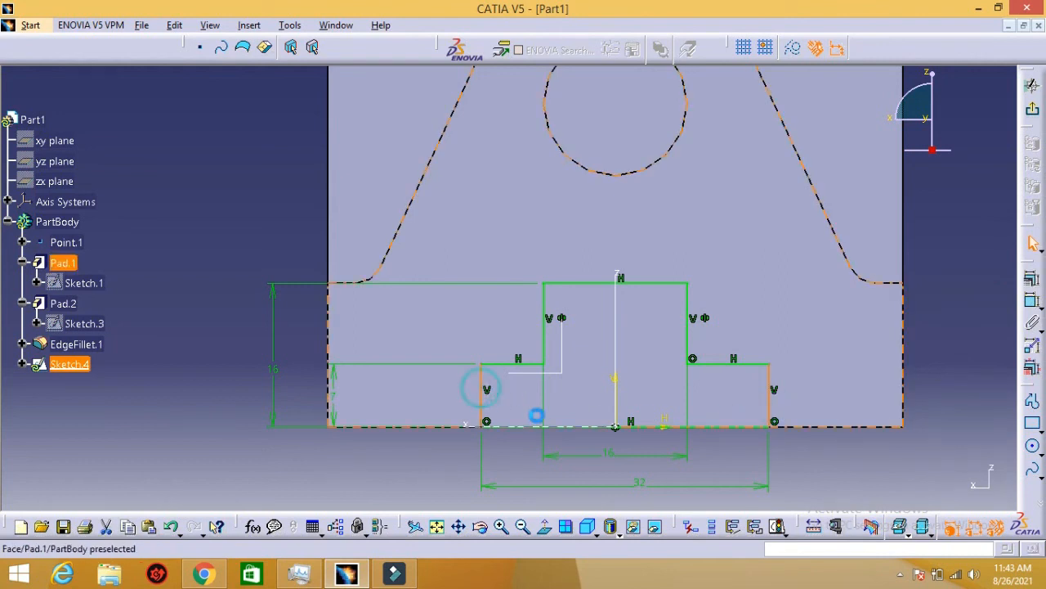
left_click(615, 364, "ctrl")
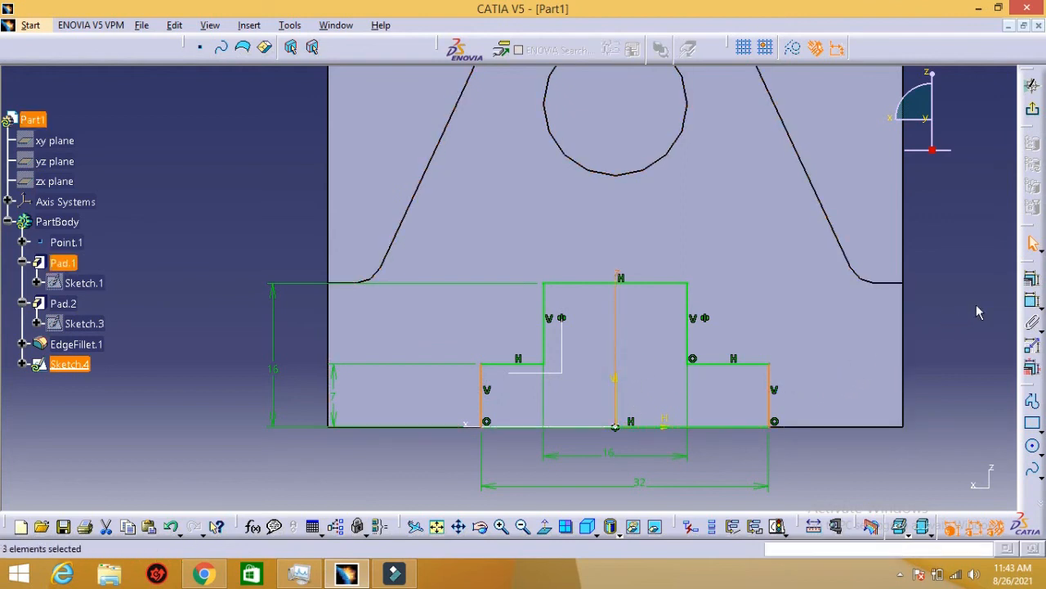
left_click(1035, 281)
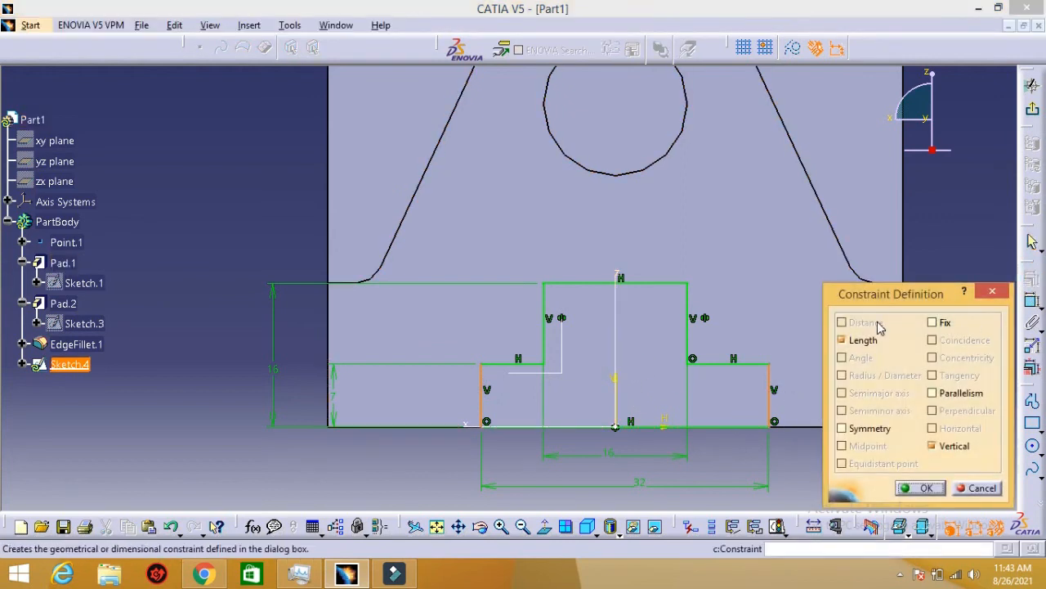
left_click(860, 428)
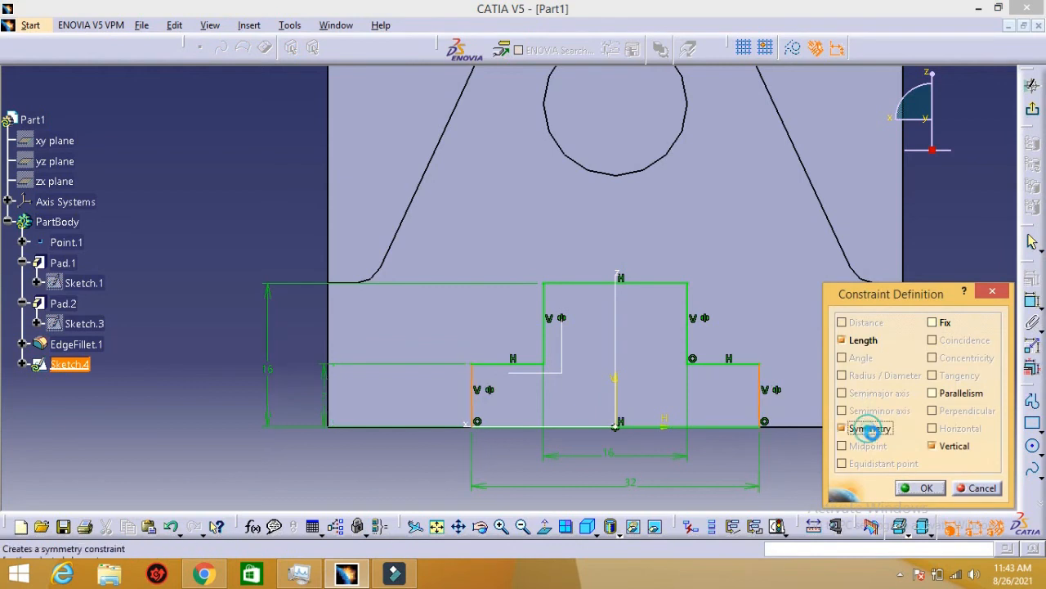
left_click(921, 493)
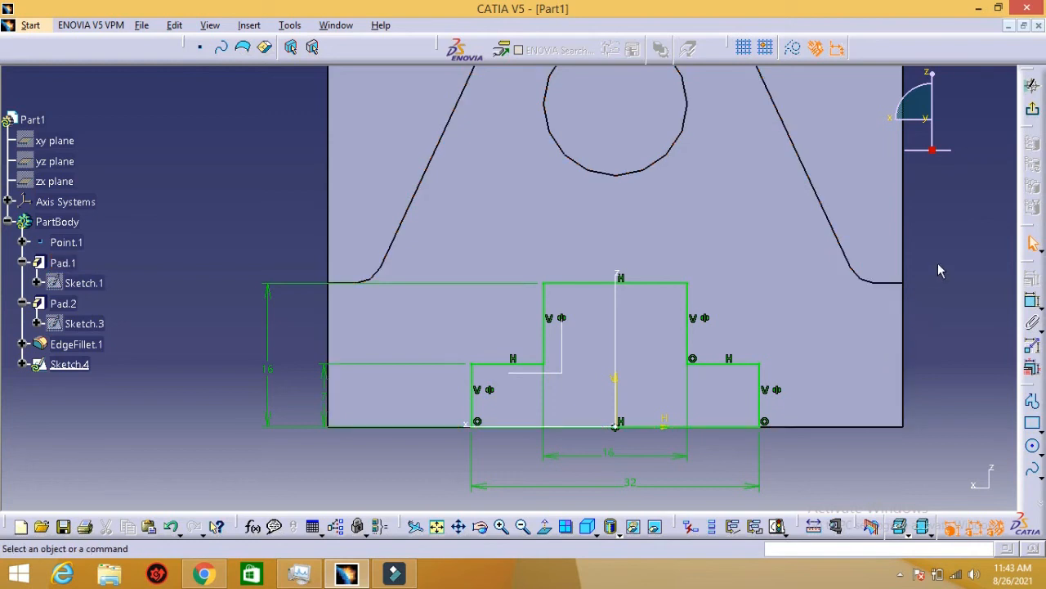
middle_click_drag(937, 266, 941, 313)
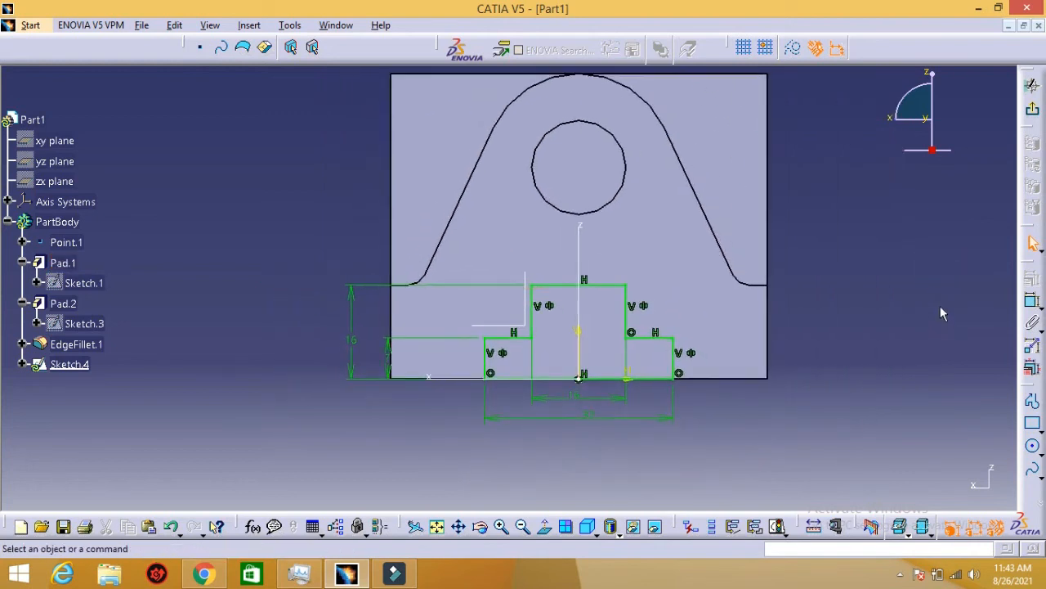
- Exit the slot sketch and start a pocket from its profile with a depth of 70 mm
left_click(1032, 114)
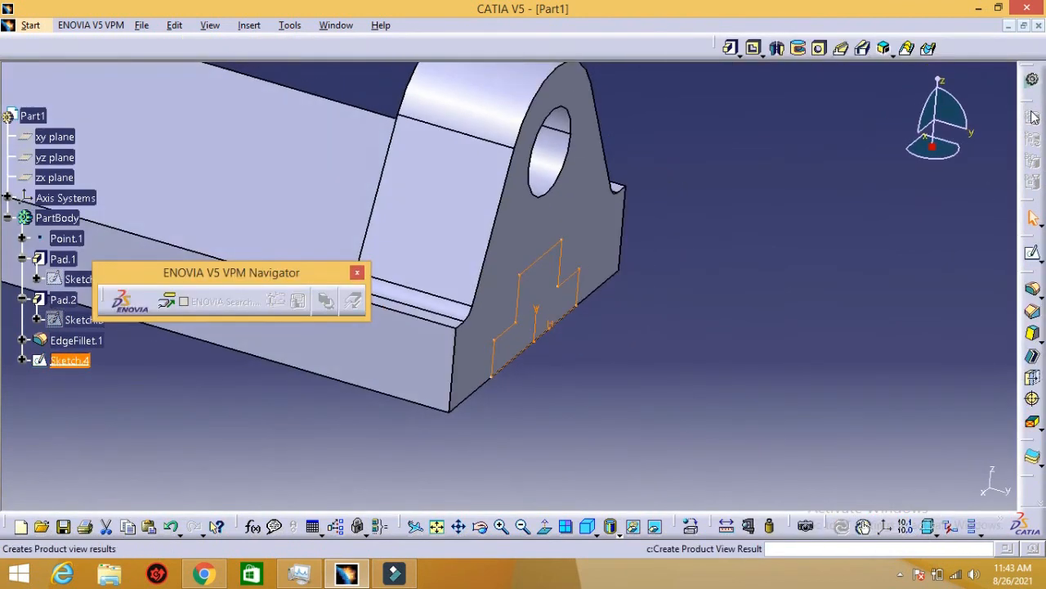
middle_click_drag(595, 349, 610, 405)
middle_click_drag(564, 366, 771, 392)
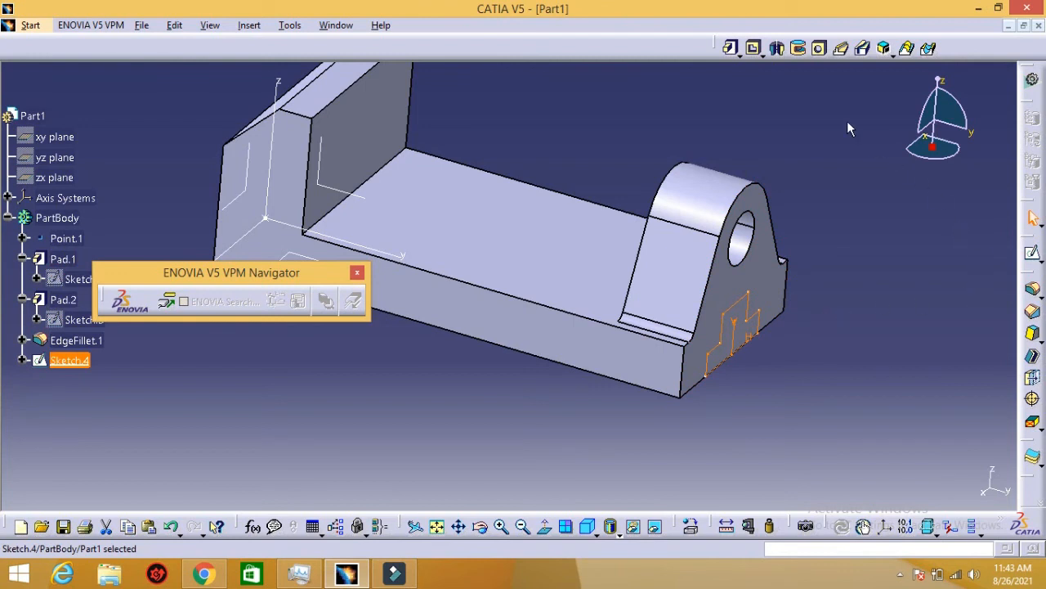
left_click(756, 50)
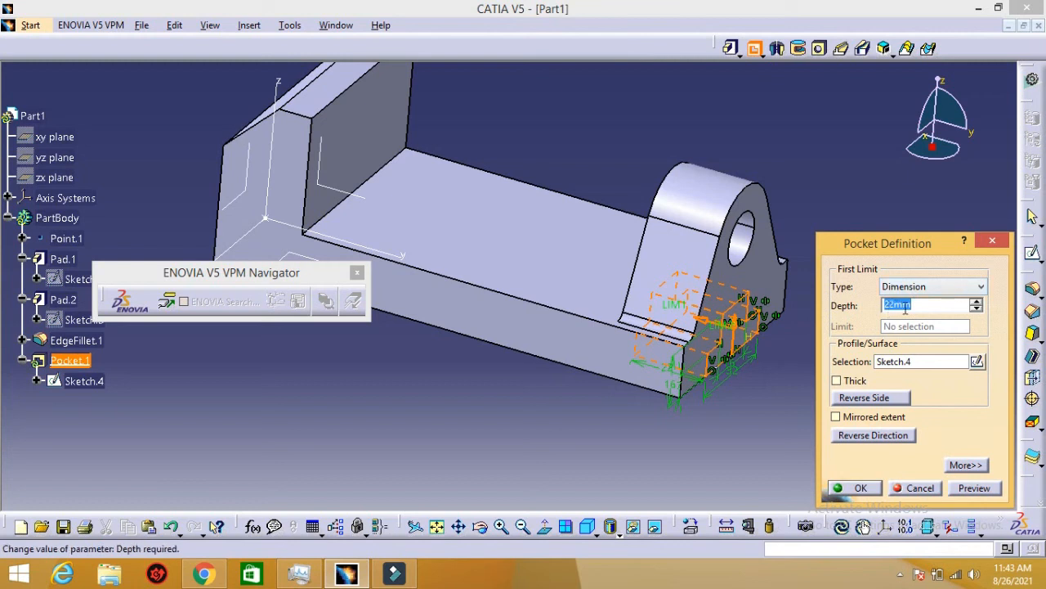
left_click(976, 302)
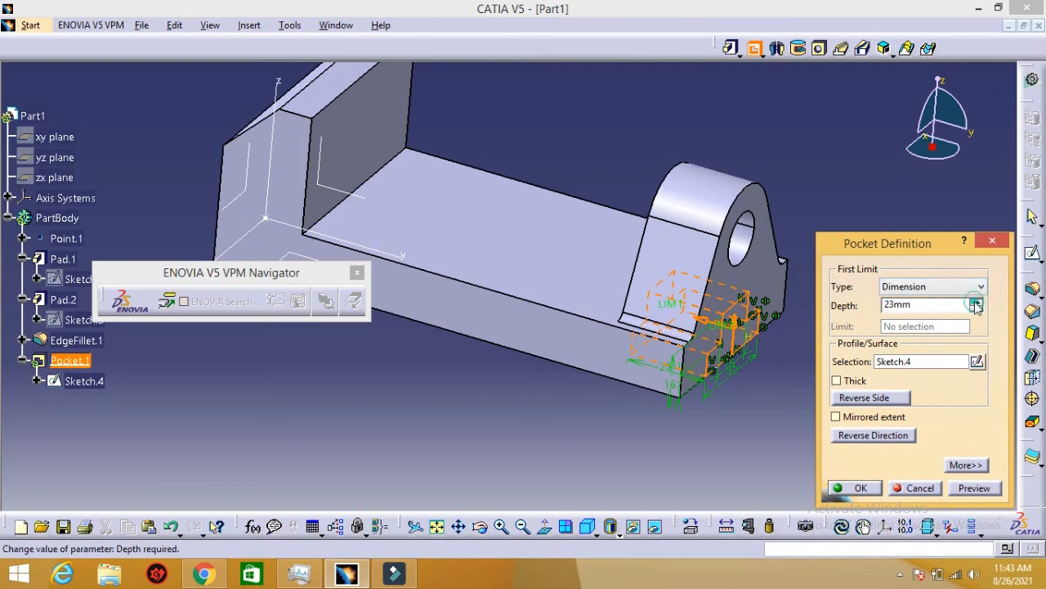
left_click_drag(975, 302, 976, 307)
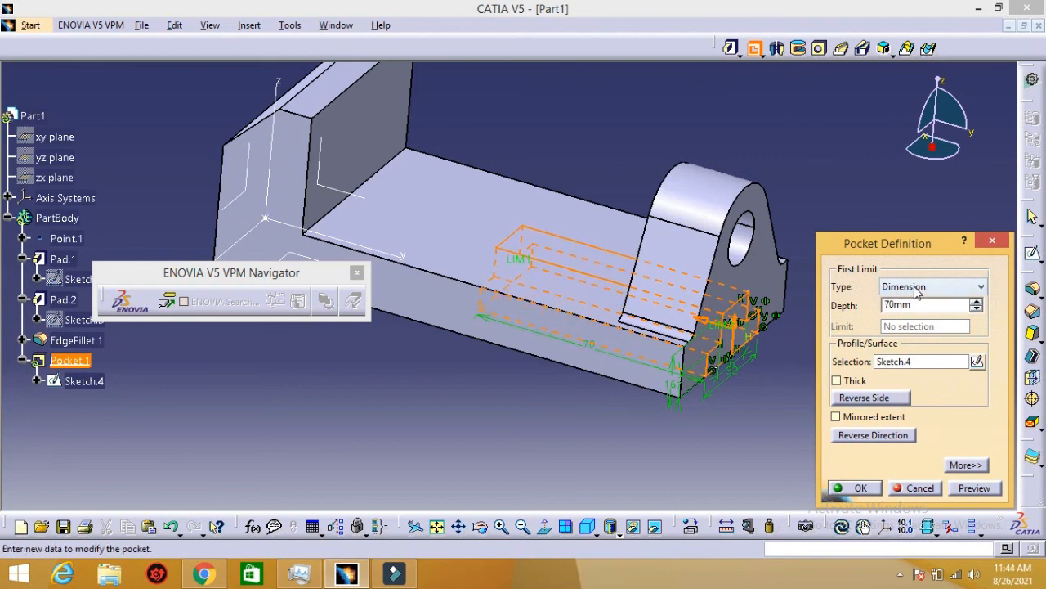
- Change the slot pocket's limit type to Up to next, preview it, and create the cut through the base
left_click(924, 288)
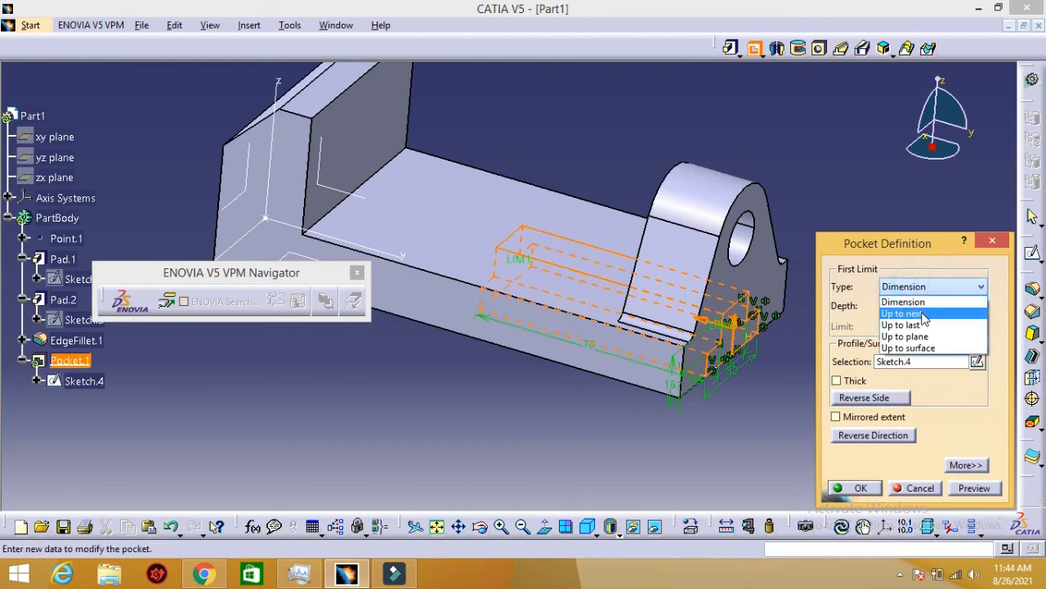
left_click(923, 316)
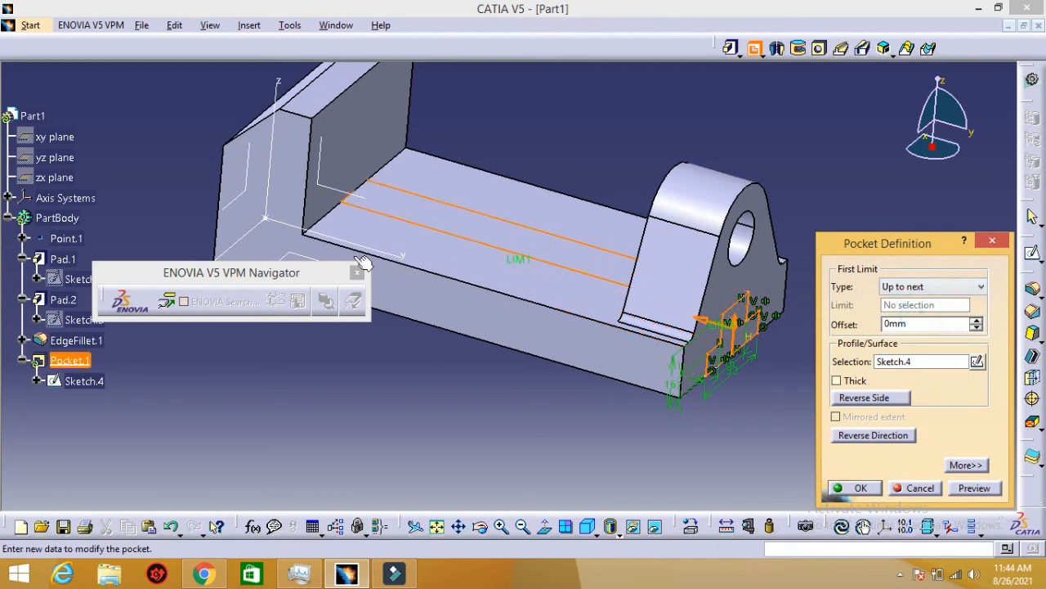
left_click(193, 217)
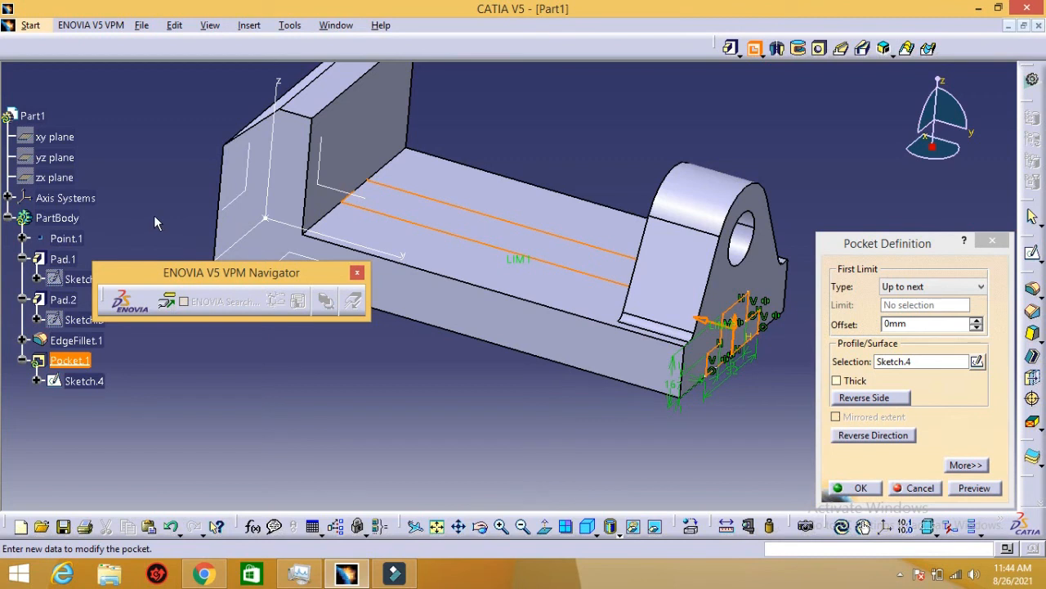
mouse_move(154, 219)
middle_mouse_down()
mouse_move(237, 260)
mouse_move(408, 280)
middle_mouse_up()
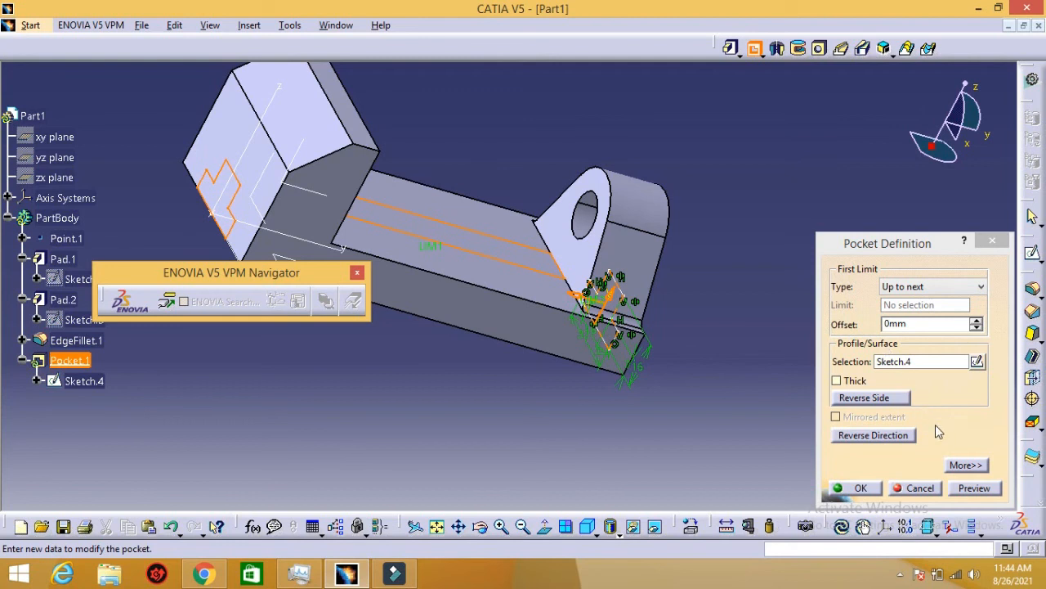
left_click(973, 488)
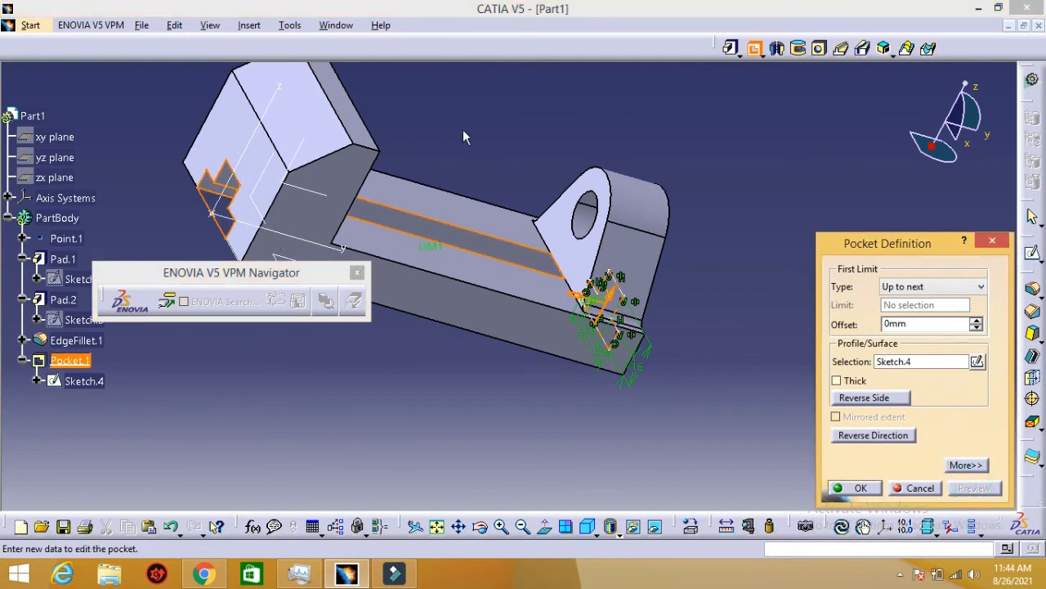
middle_click_drag(470, 135, 585, 330)
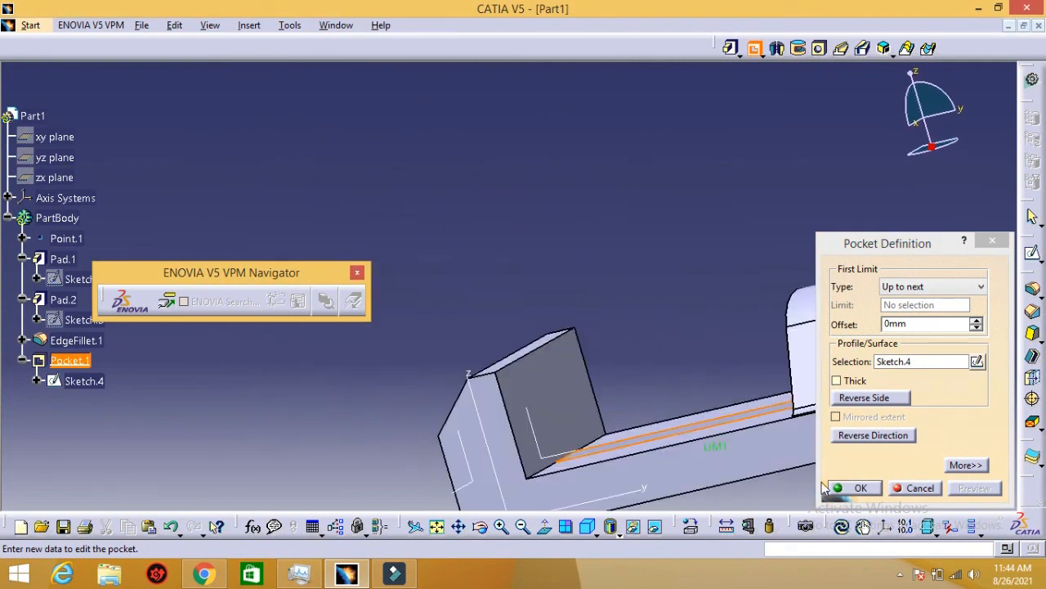
left_click(856, 488)
left_click(687, 286)
middle_click_drag(686, 286, 690, 160)
middle_click_drag(552, 249, 619, 196)
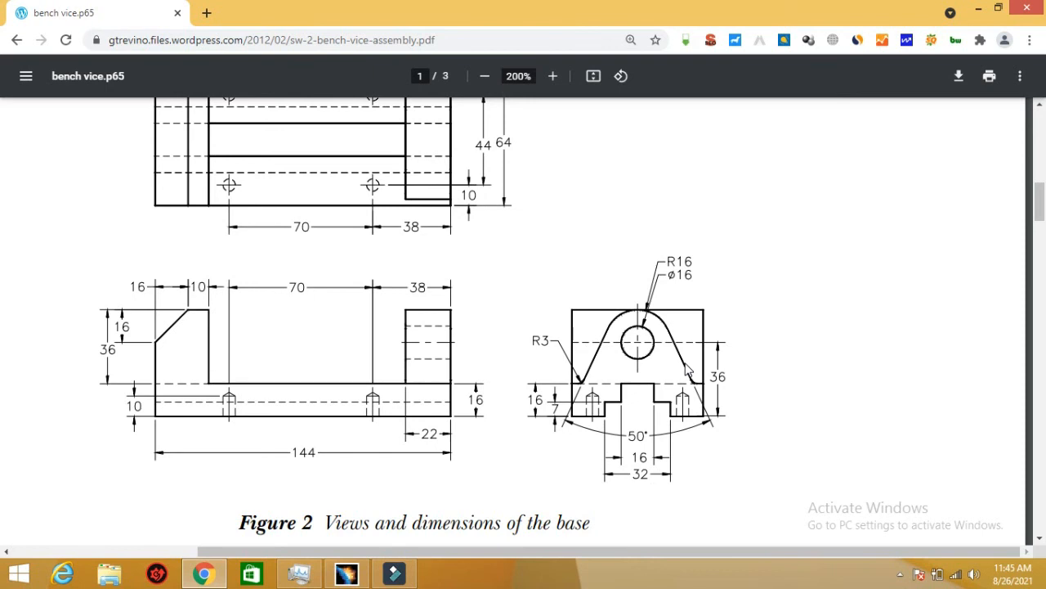
- Study the small holes' diameter, spacing and depth in the bench vice PDF, comparing with the base's underside in CATIA
scroll(539, 300, "up", 2)
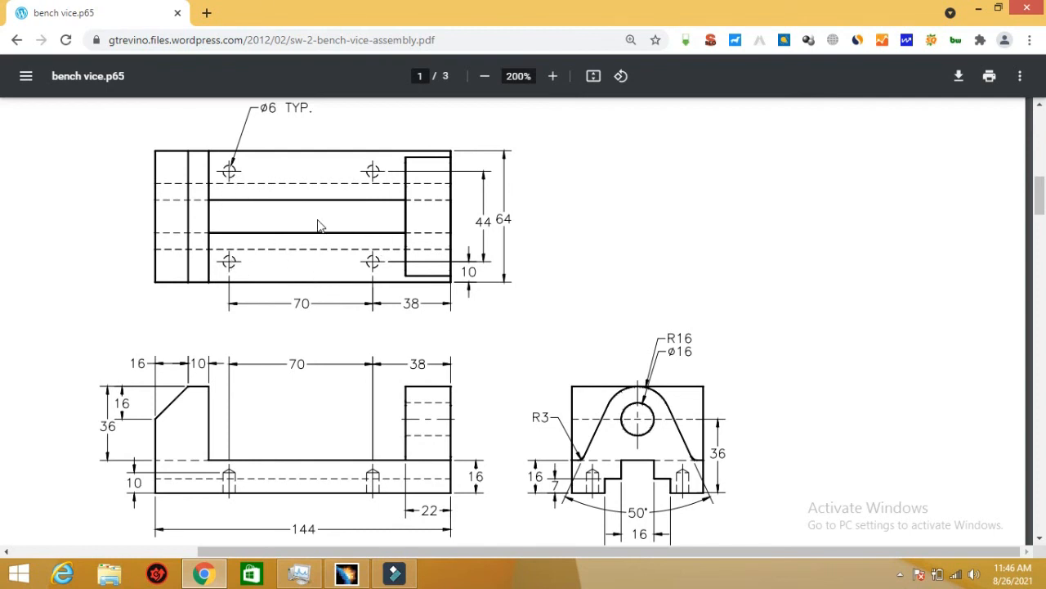
scroll(319, 226, "up", 1)
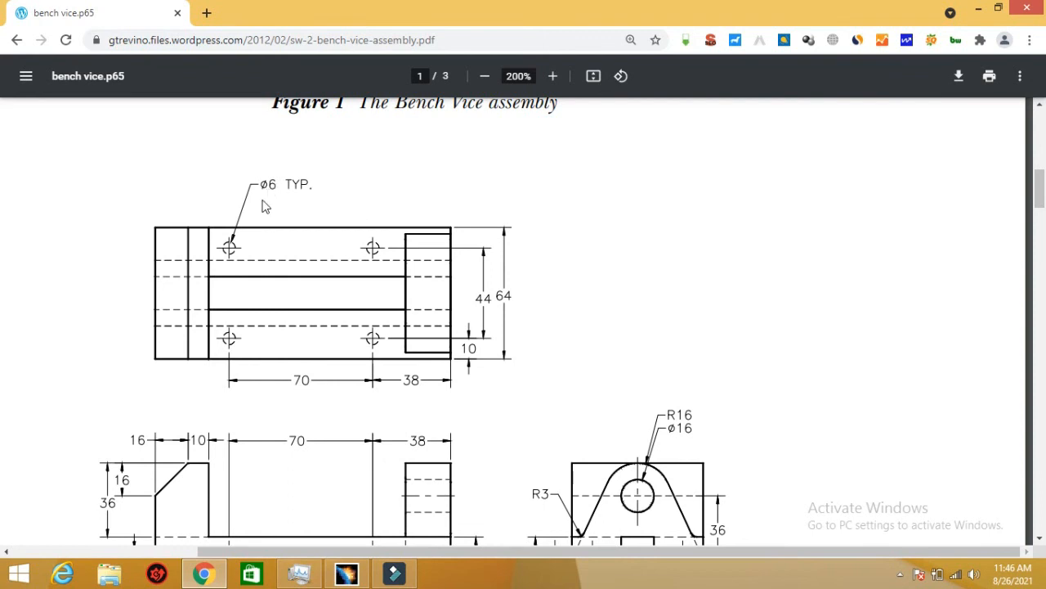
scroll(239, 277, "down", 2)
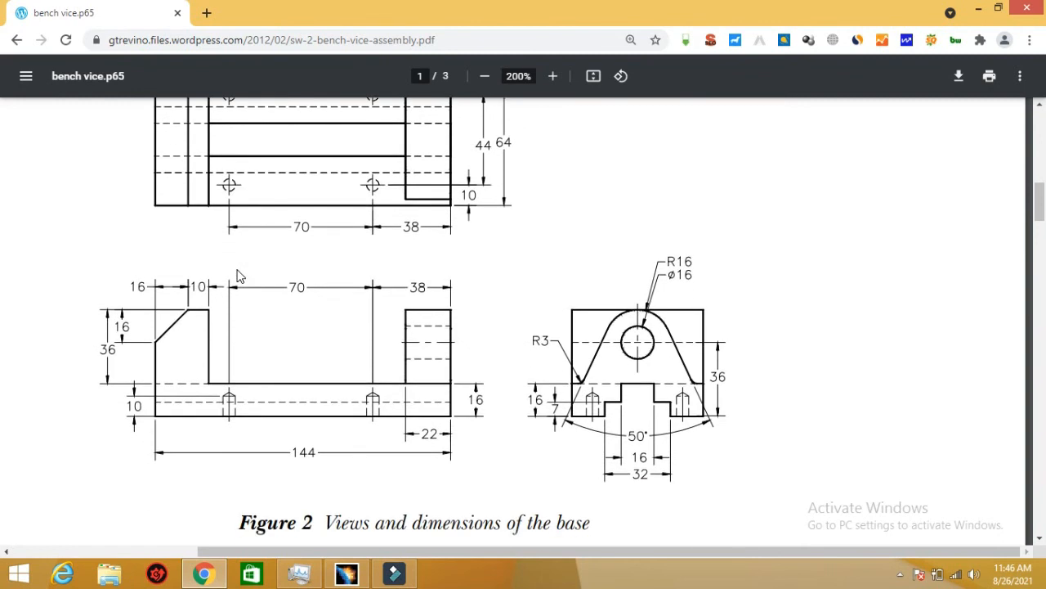
scroll(274, 315, "up", 1)
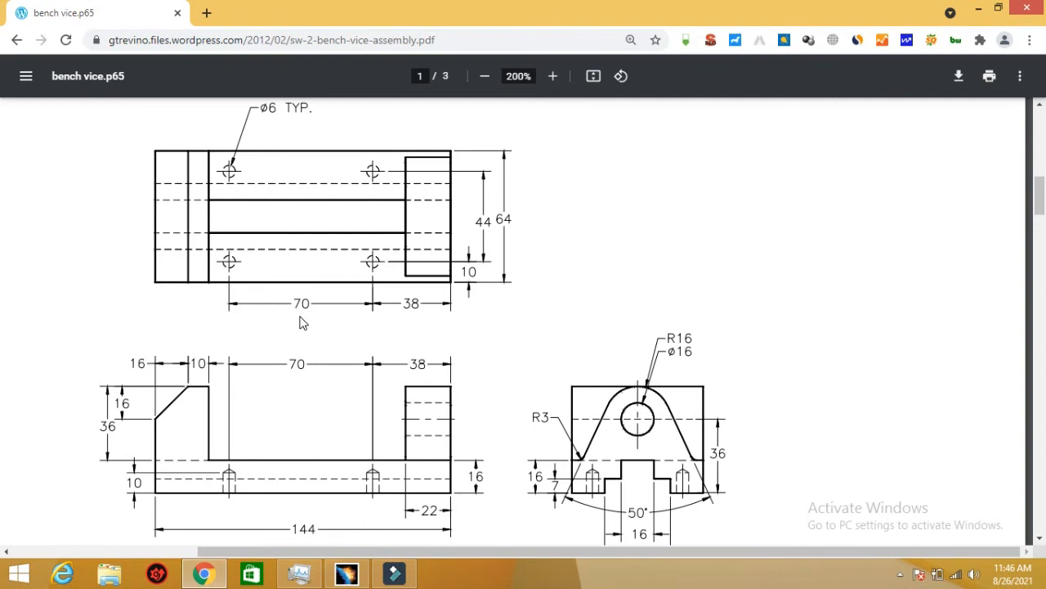
scroll(300, 323, "down", 2)
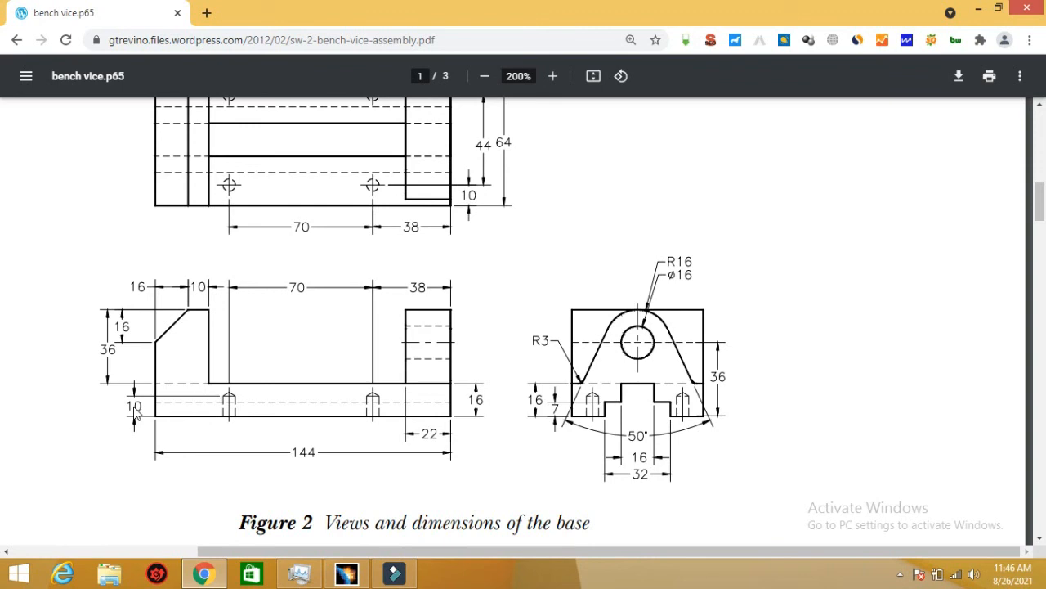
left_click(347, 574)
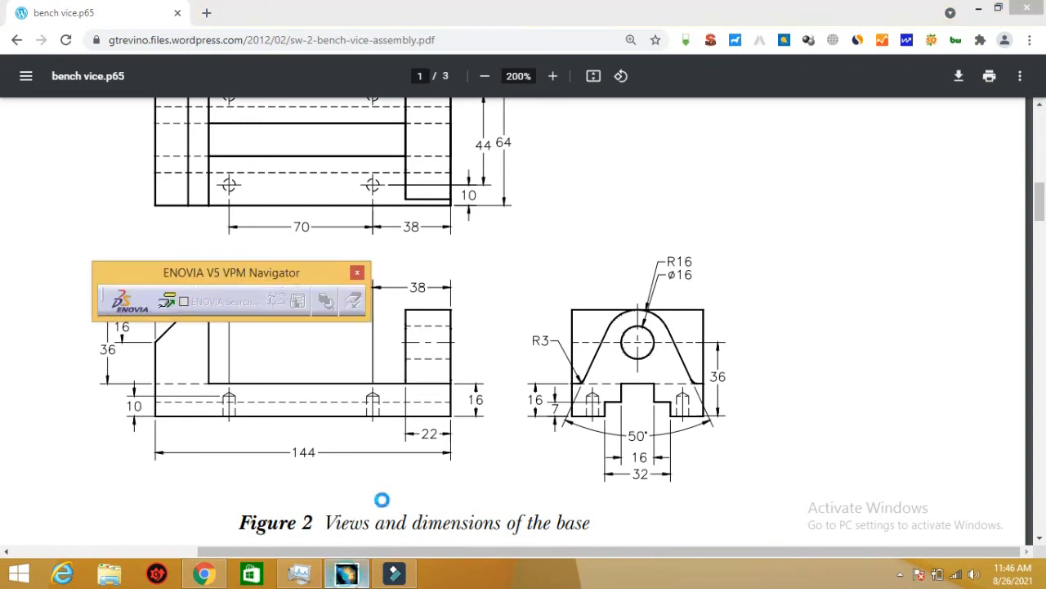
middle_click_drag(503, 362, 467, 197)
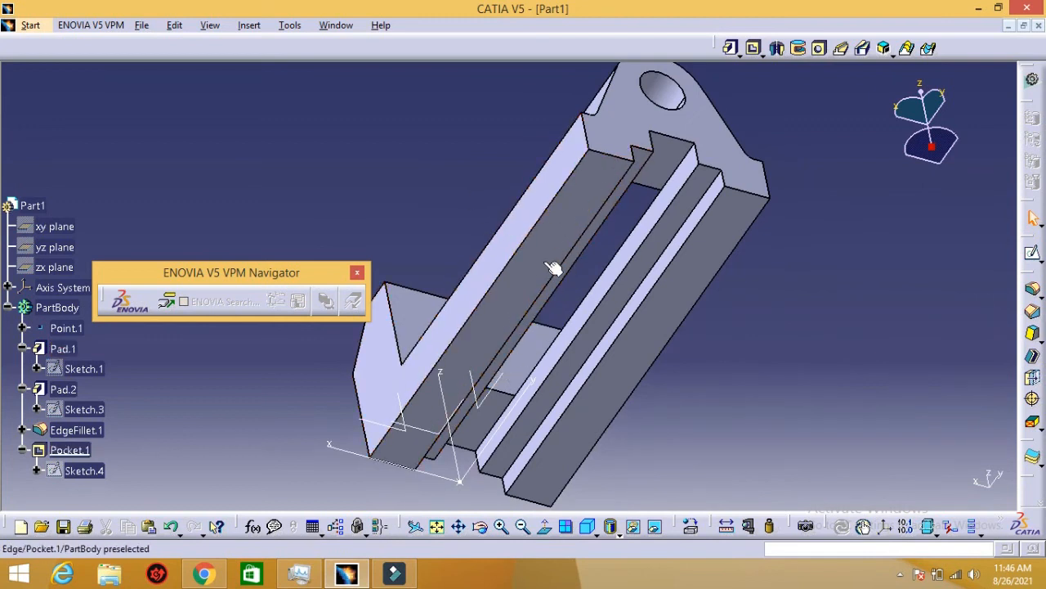
left_click(347, 574)
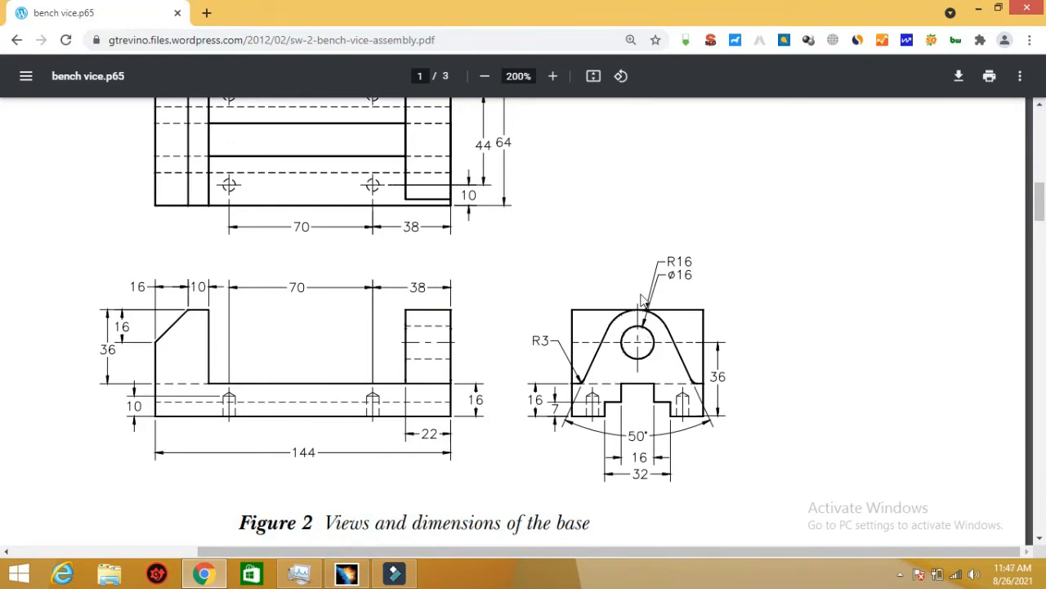
left_click(346, 575)
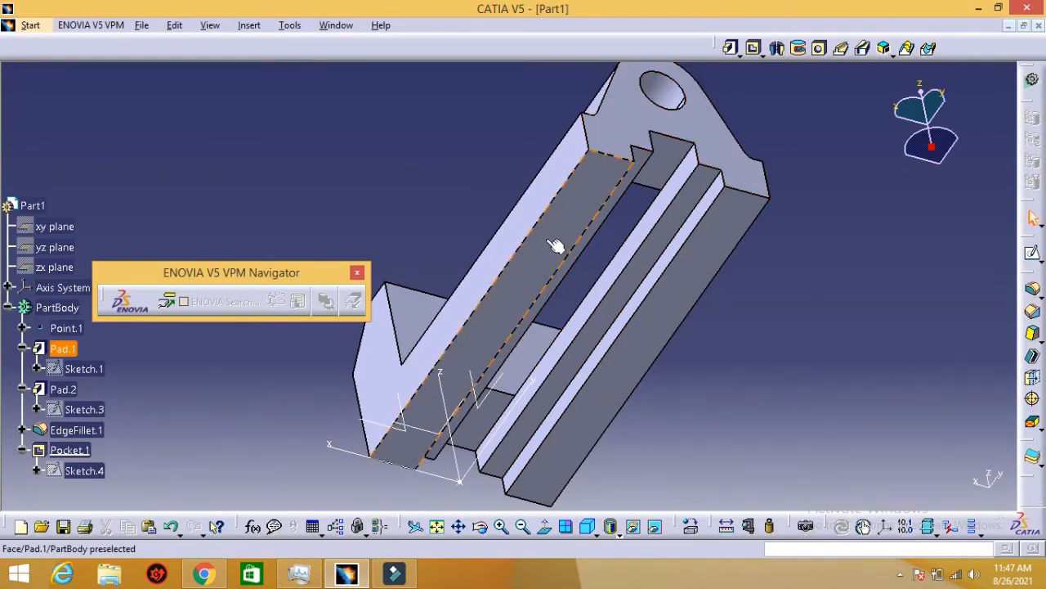
left_click(346, 575)
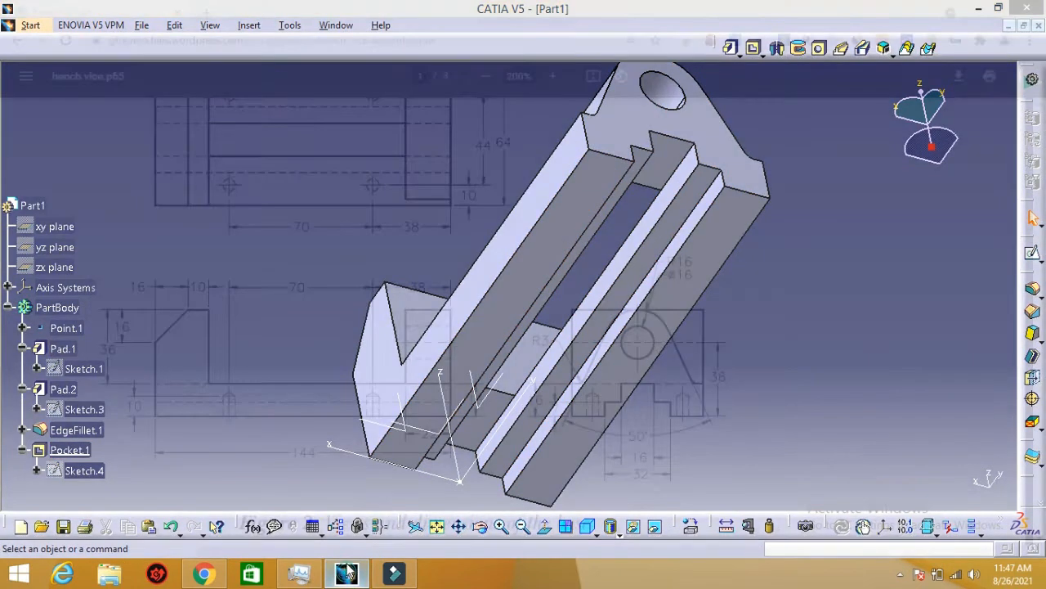
scroll(295, 252, "up", 1)
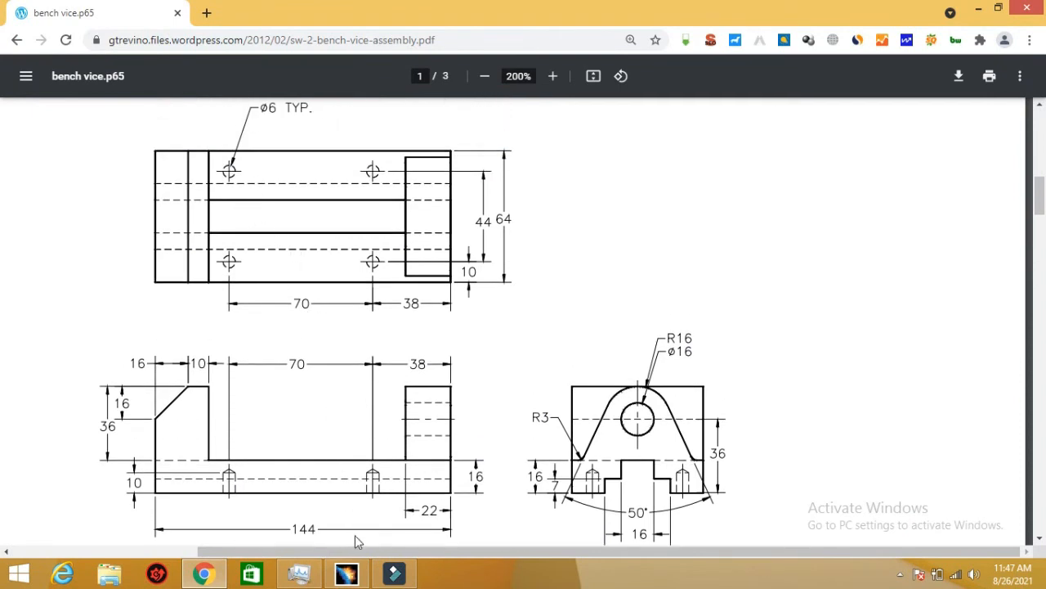
- Switch to CATIA and start a hole with Blind extension on the base's underside face beside the stepped slot
left_click(347, 575)
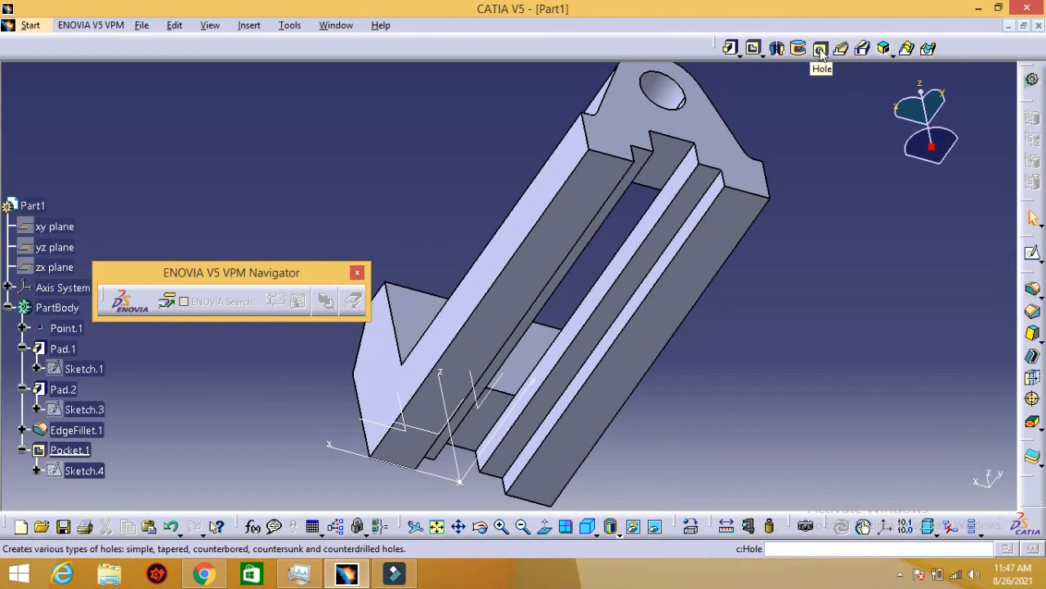
left_click(821, 50)
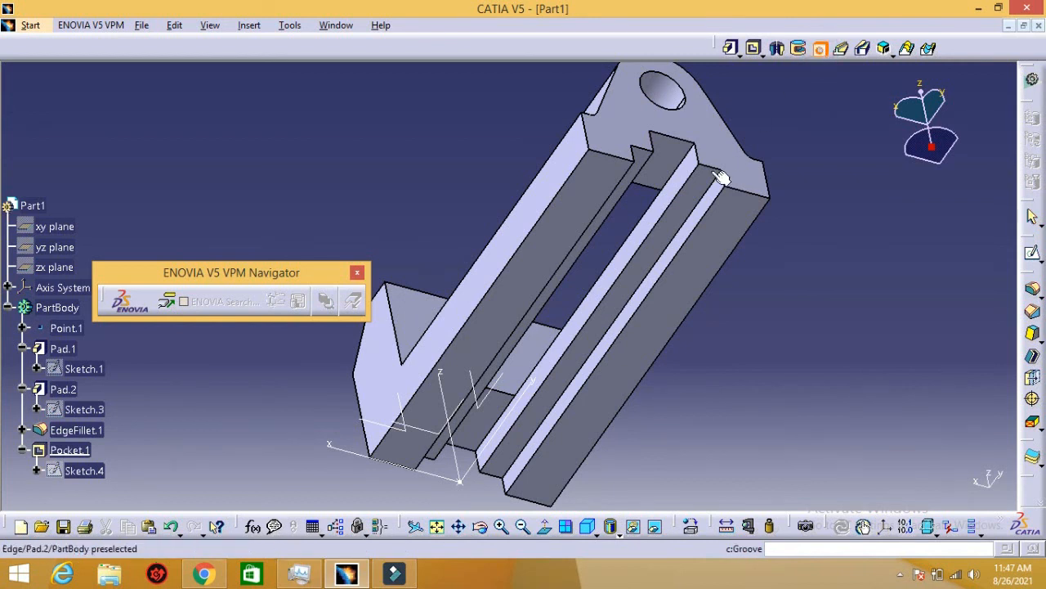
left_click(559, 242)
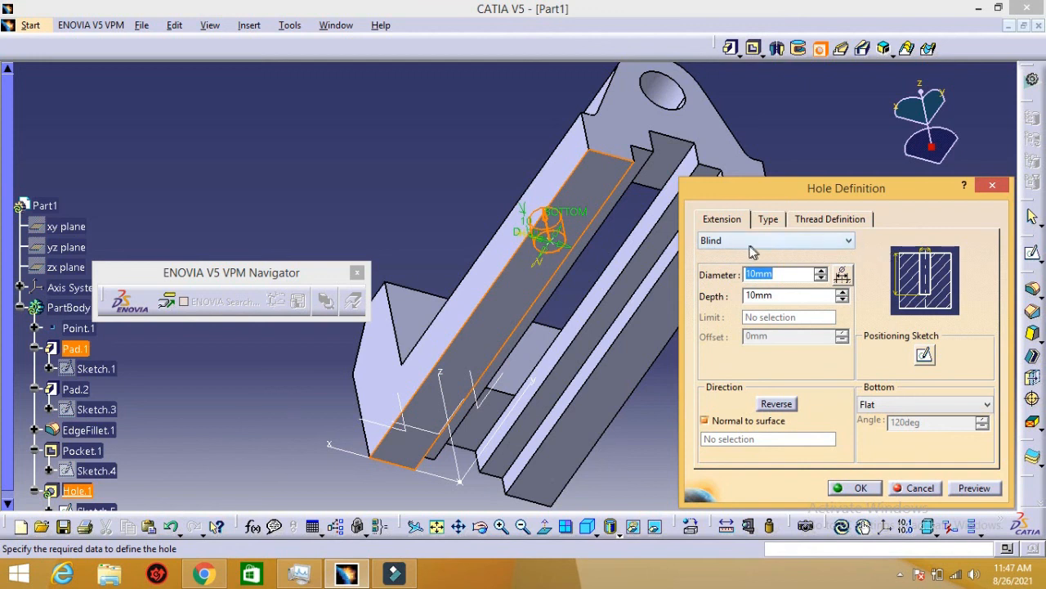
left_click(710, 241)
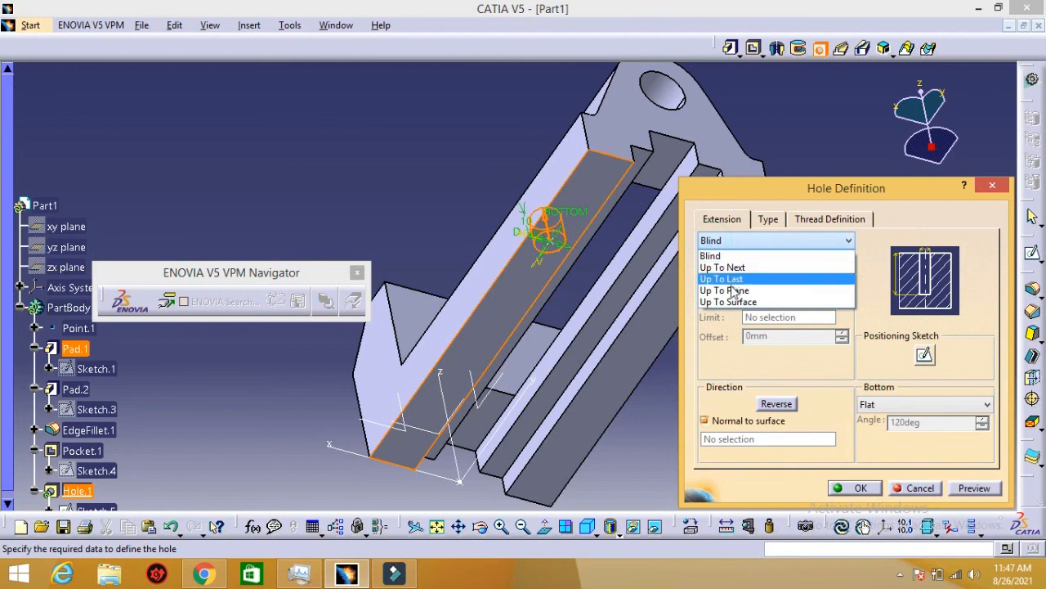
left_click(723, 243)
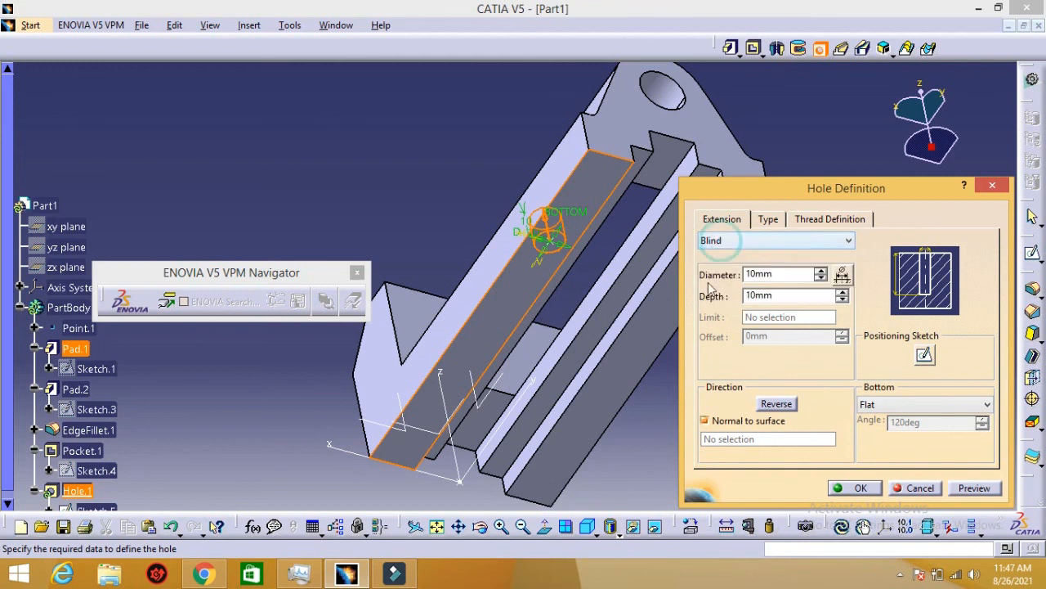
- Set the blind hole's diameter to 6 mm, checking its size and depth against the bench vice PDF
left_click(203, 575)
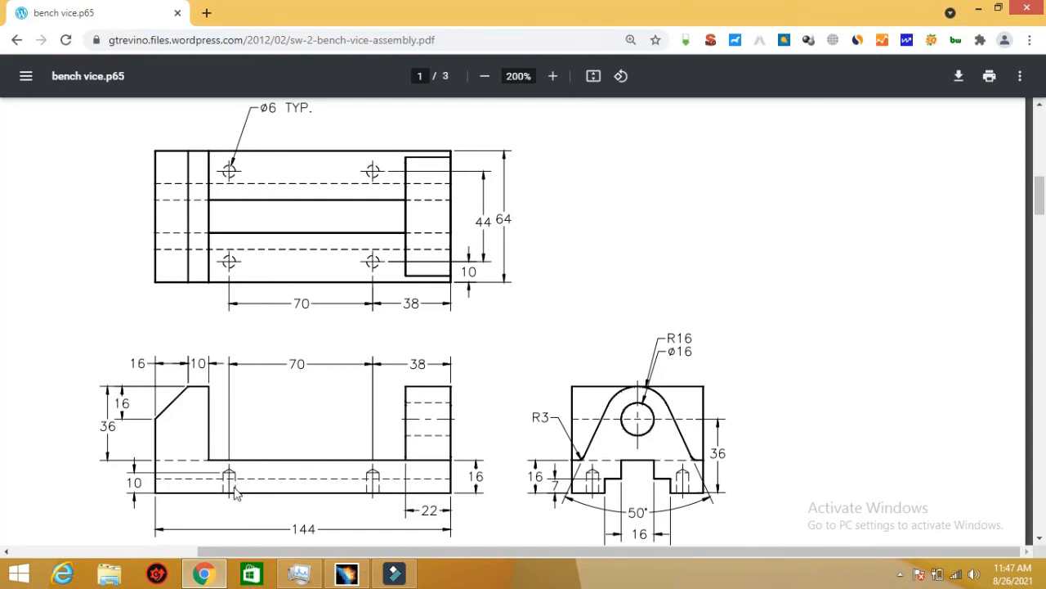
left_click(347, 575)
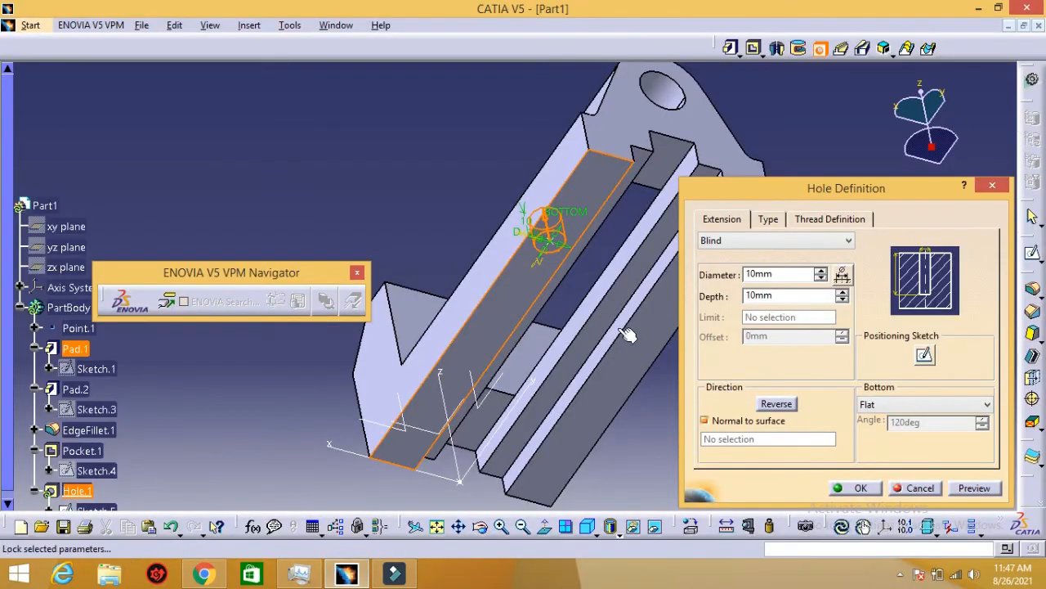
left_click(776, 275)
type("6")
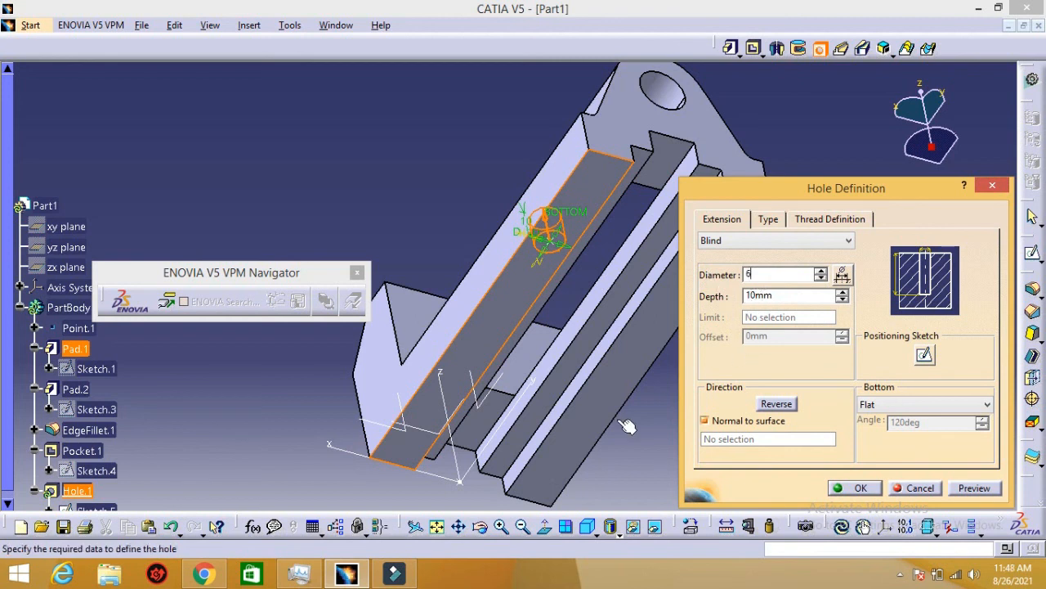
left_click(229, 569)
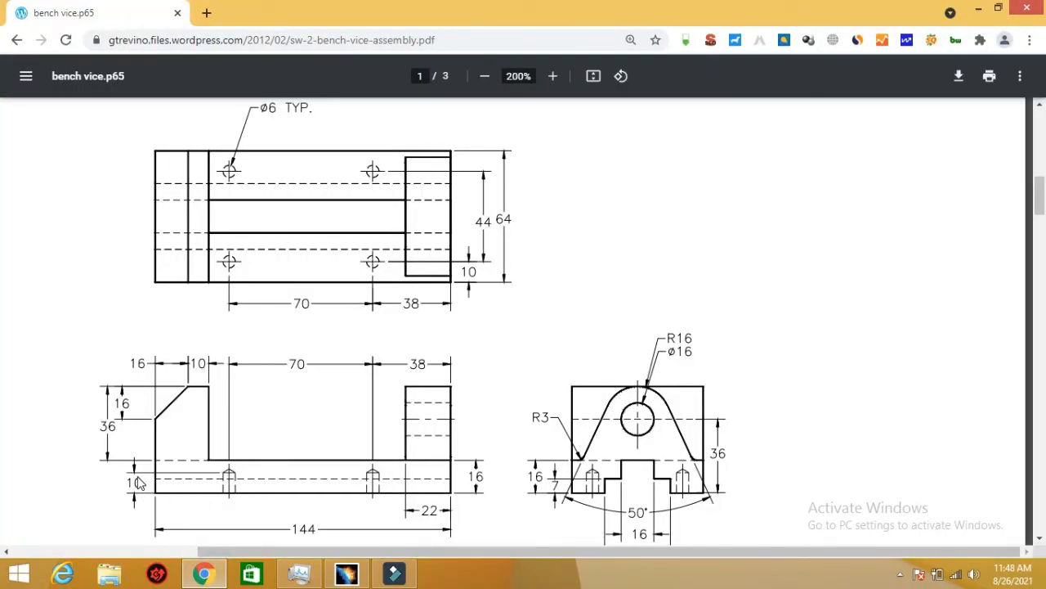
left_click(204, 573)
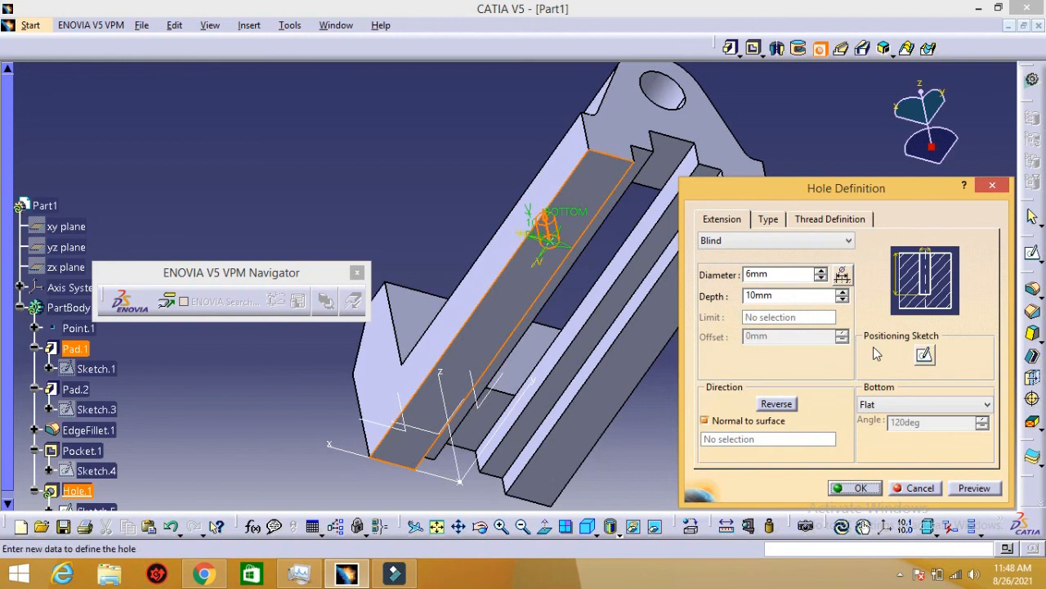
- Open the hole's positioning sketch and select its centre point, checking the hole's location in the bench vice PDF
left_click(924, 357)
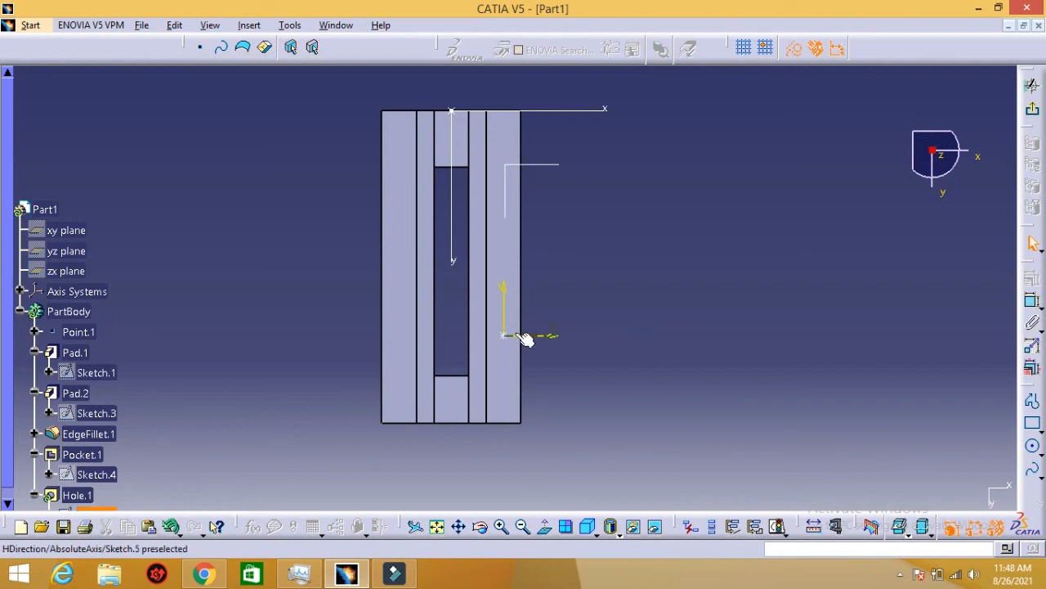
mouse_move(504, 335)
left_mouse_down()
mouse_move(556, 328)
mouse_move(580, 305)
mouse_move(511, 345)
mouse_move(503, 336)
left_mouse_up()
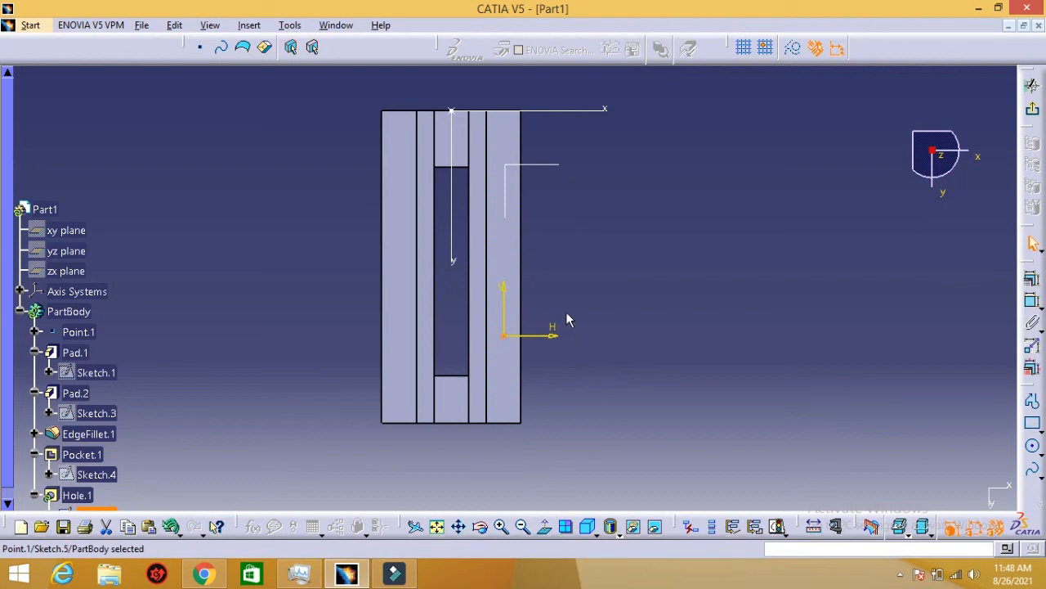
left_click(346, 575)
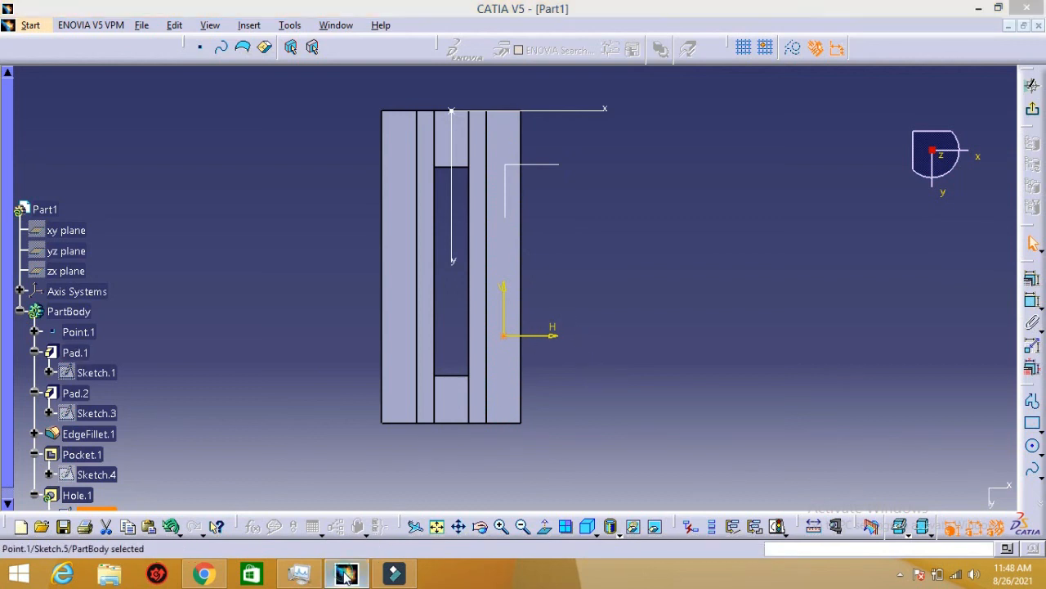
left_click(345, 575)
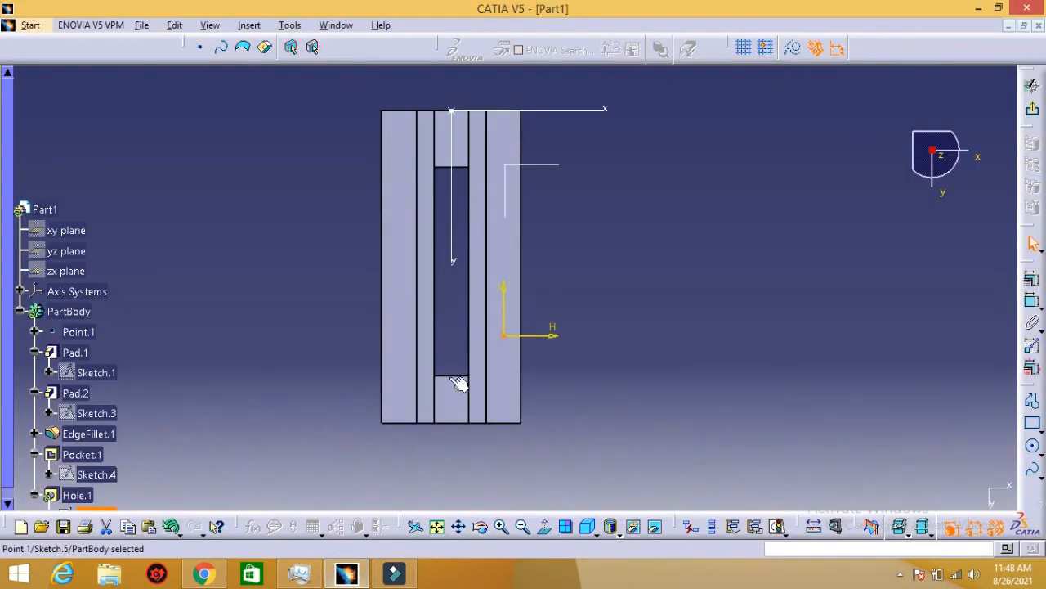
left_click(504, 340)
mouse_move(349, 578)
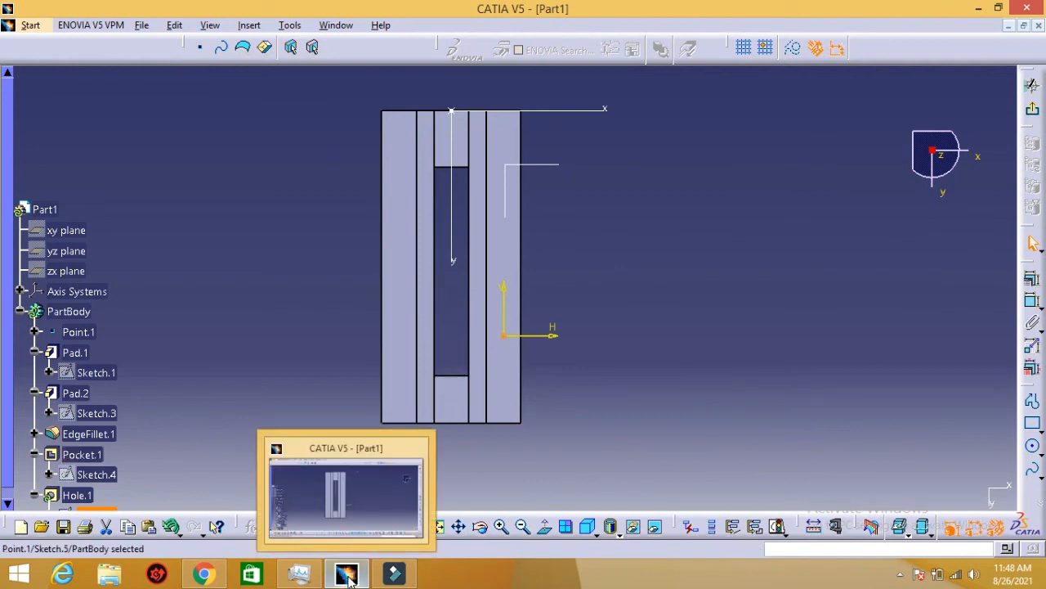
left_click(203, 575)
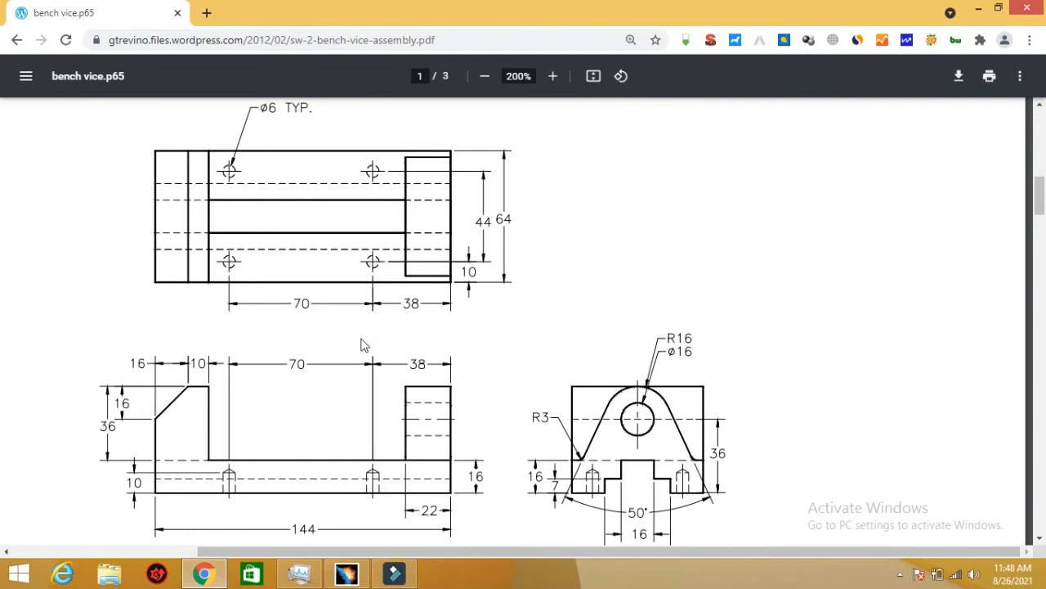
left_click(346, 574)
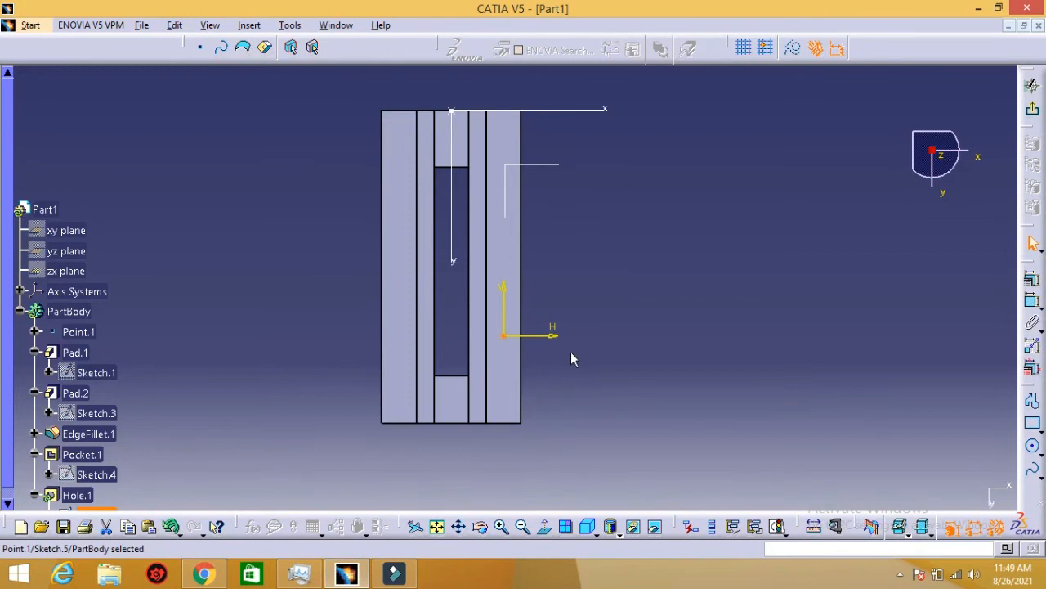
- Dimension the hole's centre point from the base's short end edge opposite the chamfered jaw
middle_click(624, 285)
middle_click_drag(624, 287, 478, 284)
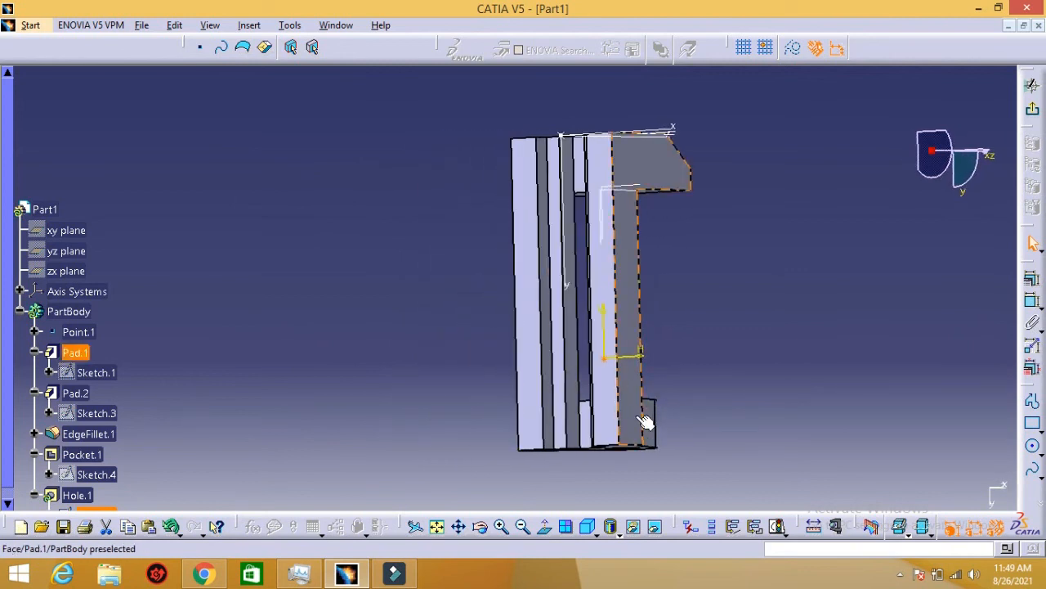
left_click(605, 358)
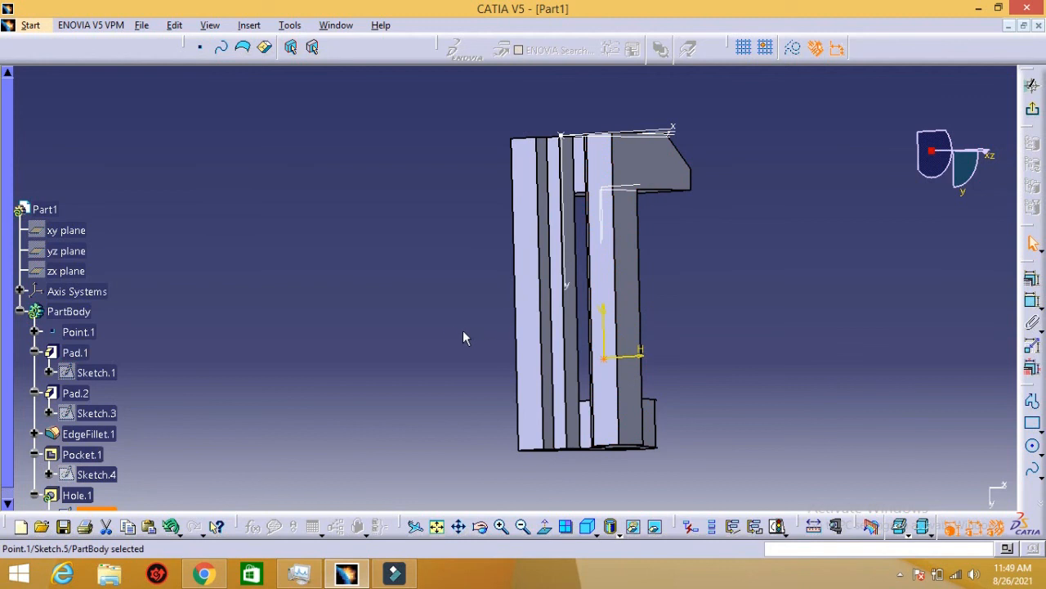
middle_click_drag(450, 334, 529, 337)
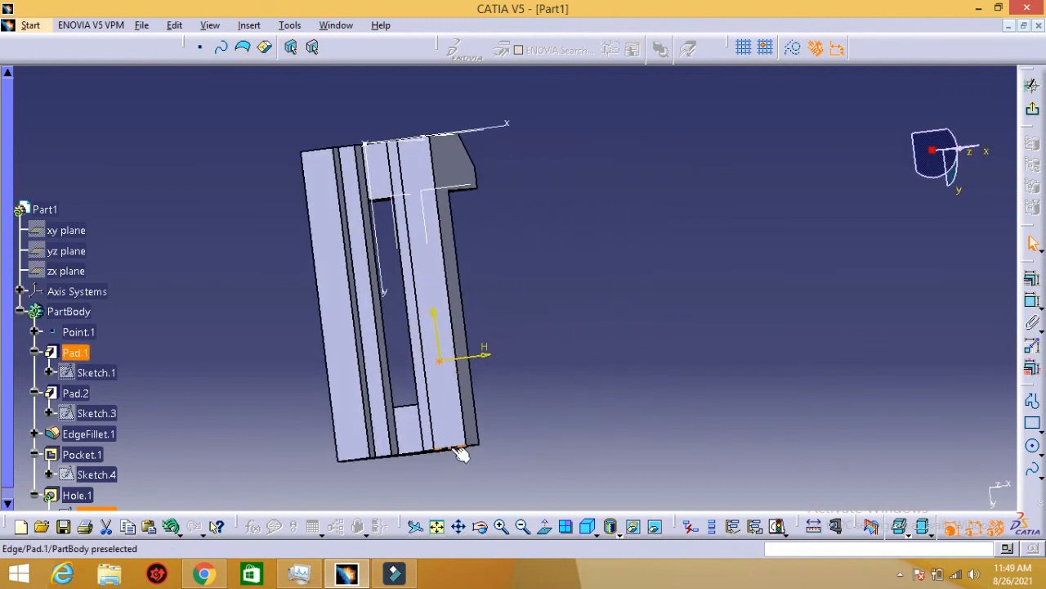
middle_click_drag(494, 295, 524, 309)
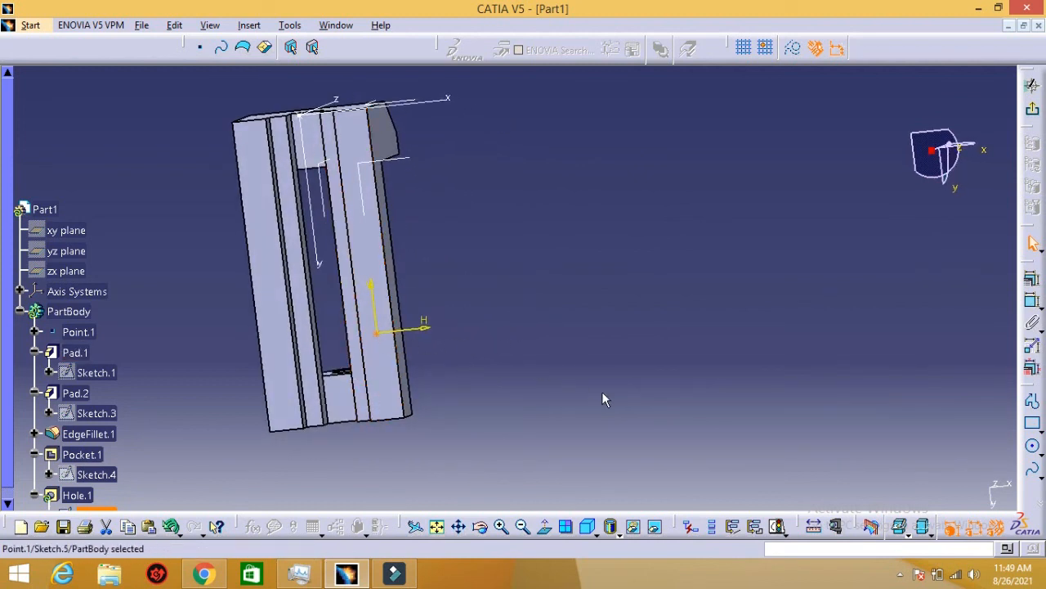
left_click(1033, 304)
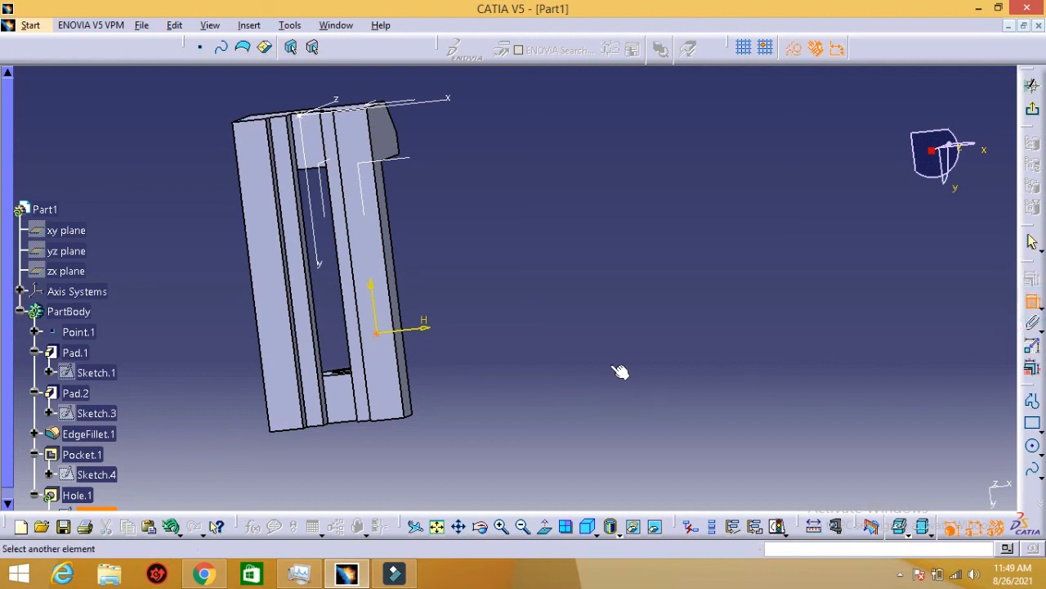
left_click(398, 421)
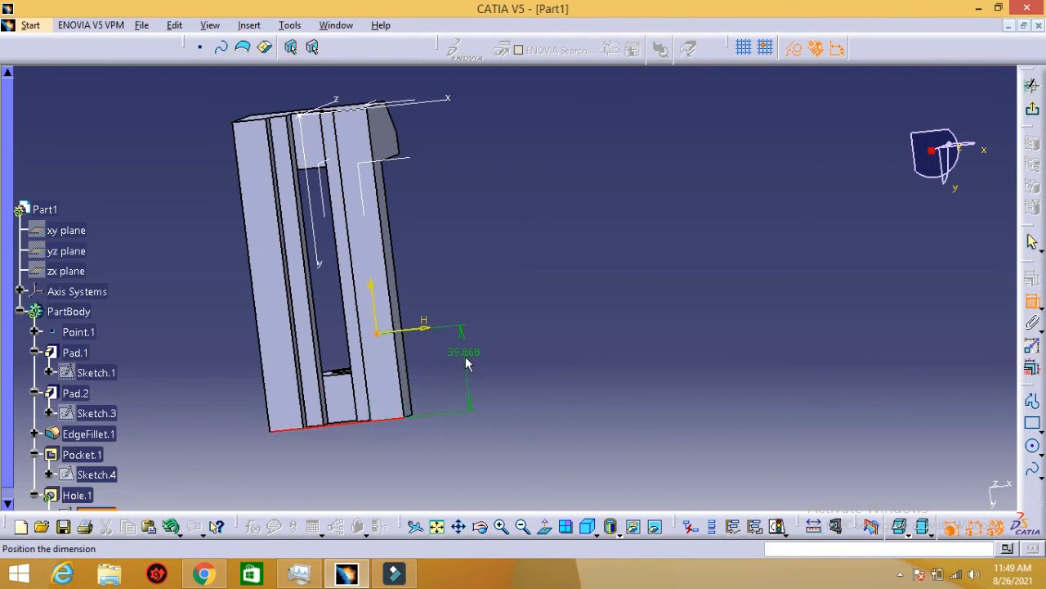
left_click(493, 366)
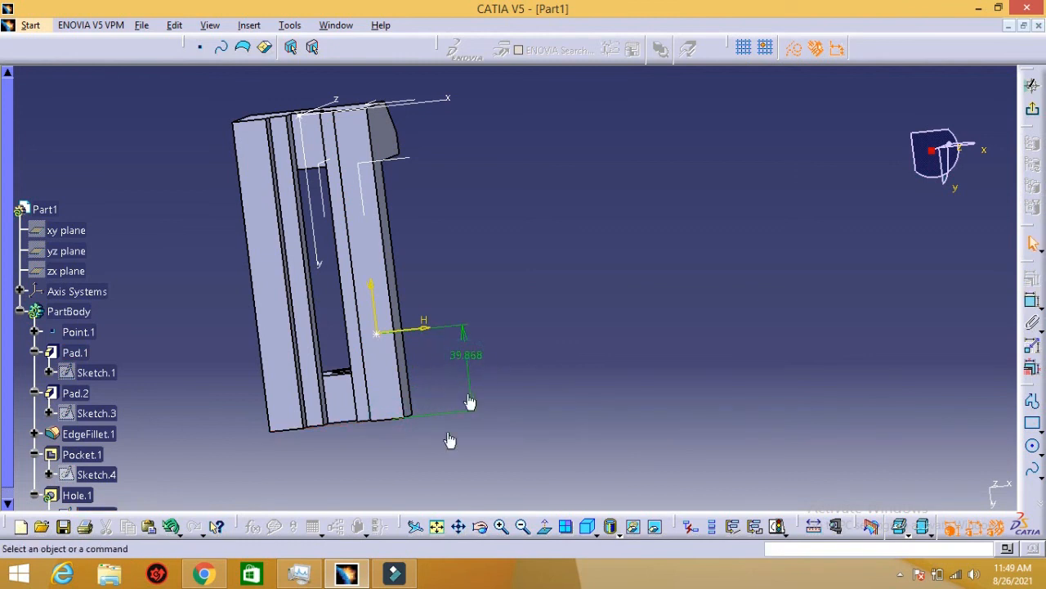
- Set the distance between the hole's centre point and the base's end edge to 38 mm
left_click(351, 577)
left_click(351, 576)
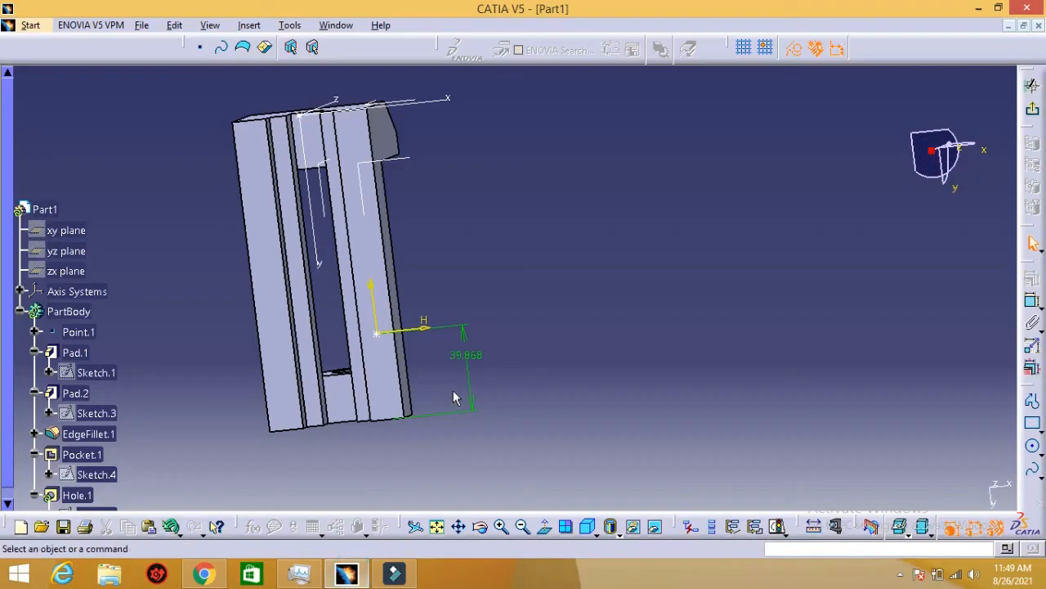
double_click(467, 361)
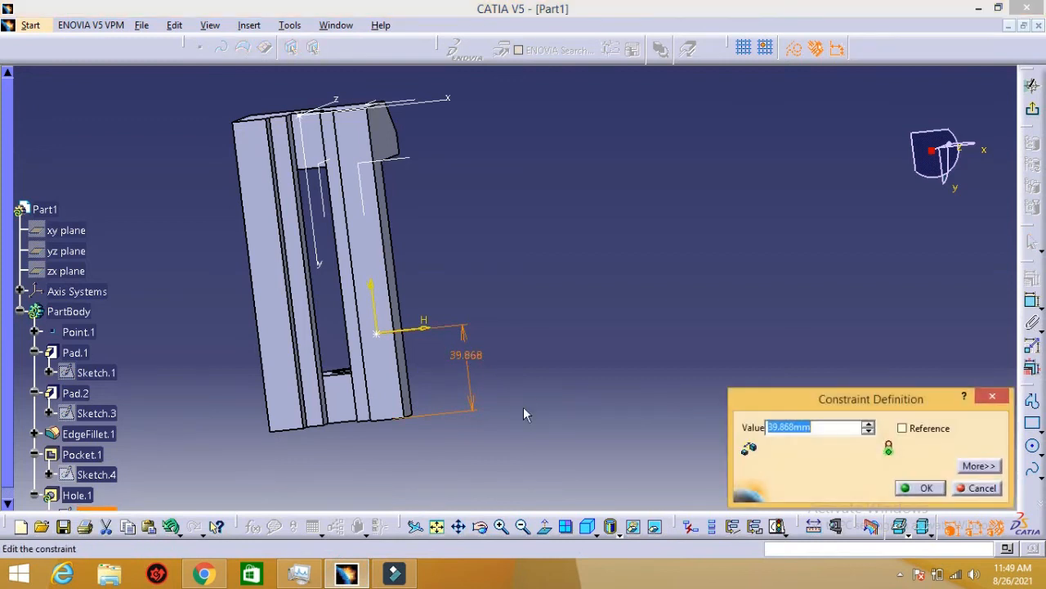
type("3")
key("Return")
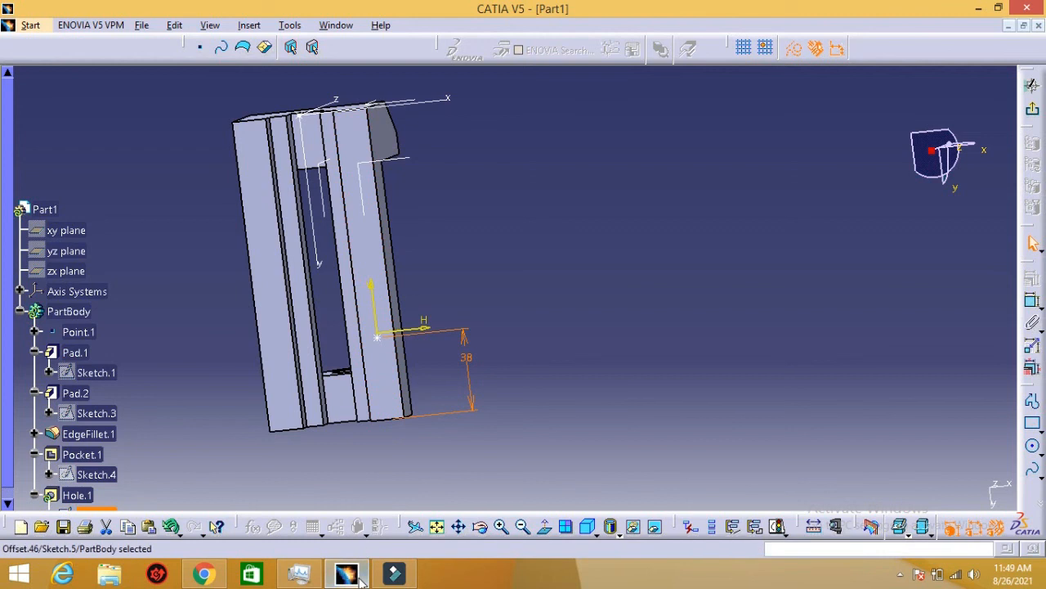
- Check the side offset in the PDF and constrain the hole's centre point 10 mm from the base's nearest long outer edge
key("alt+Tab")
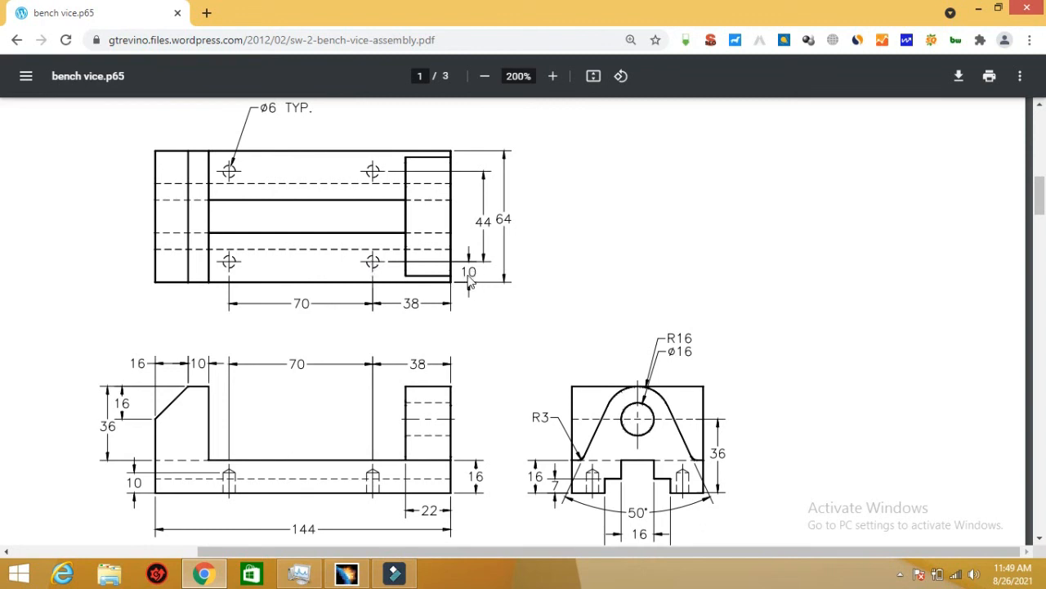
left_click(352, 573)
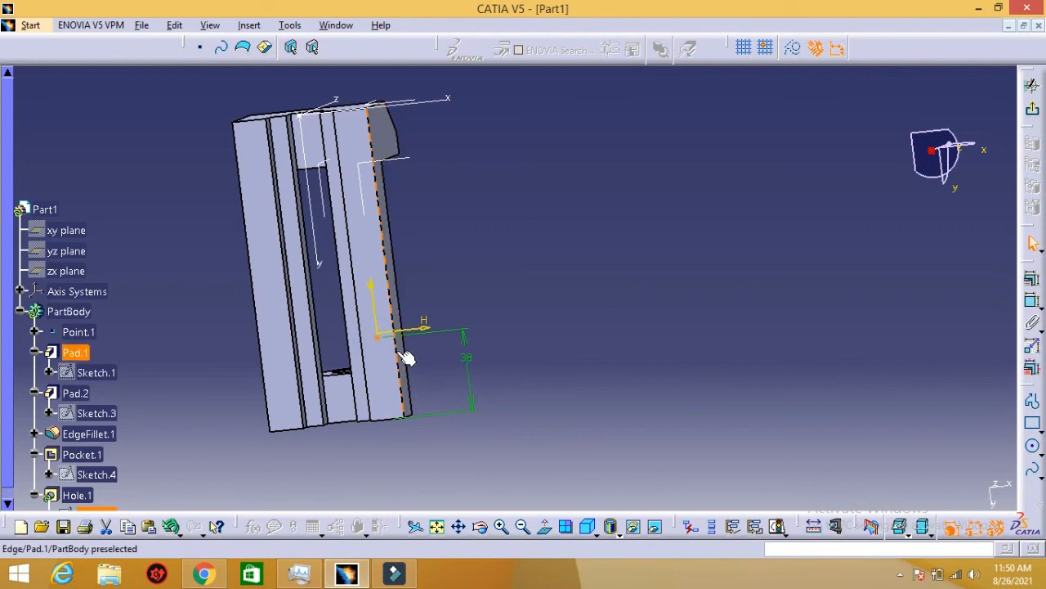
left_click(405, 356)
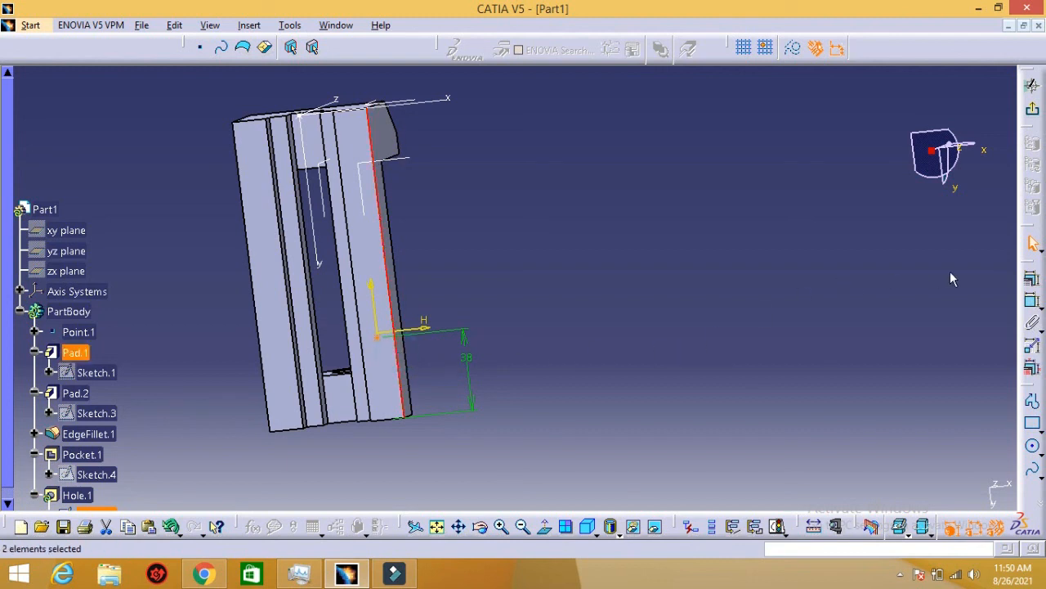
left_click(1033, 299)
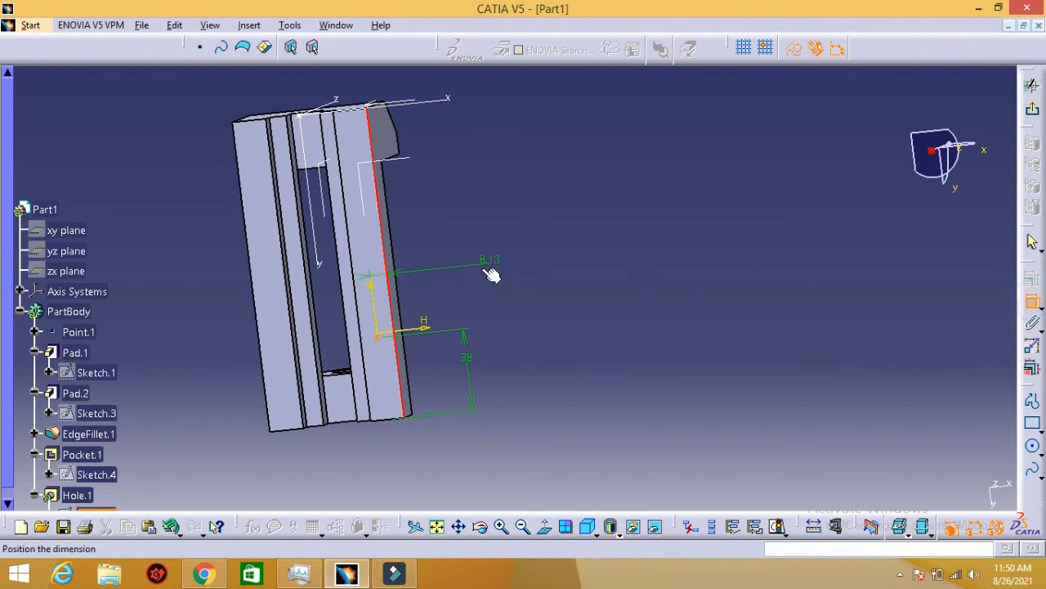
left_click(487, 285)
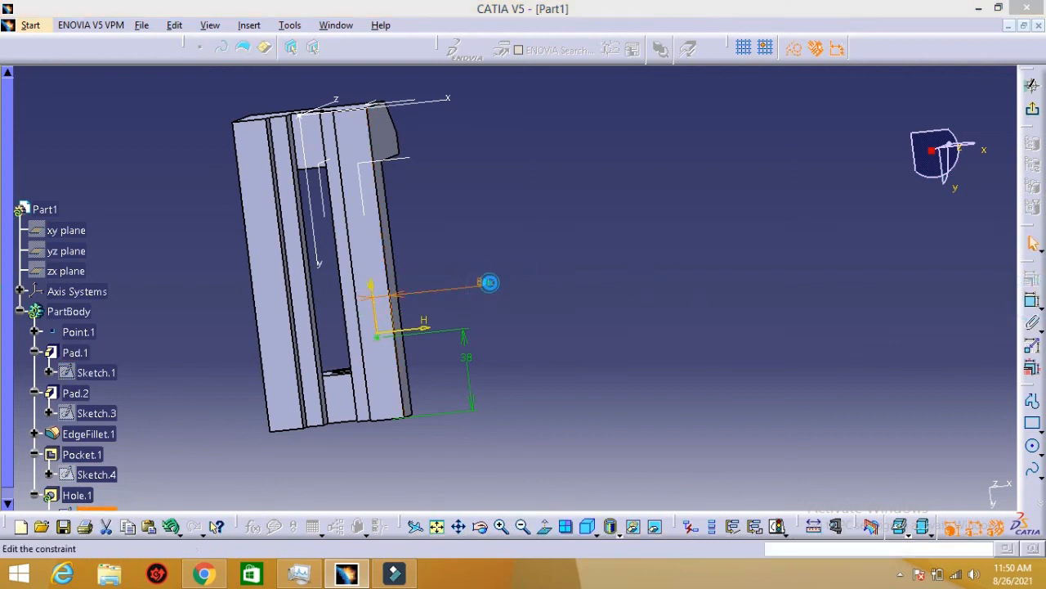
type("10mm")
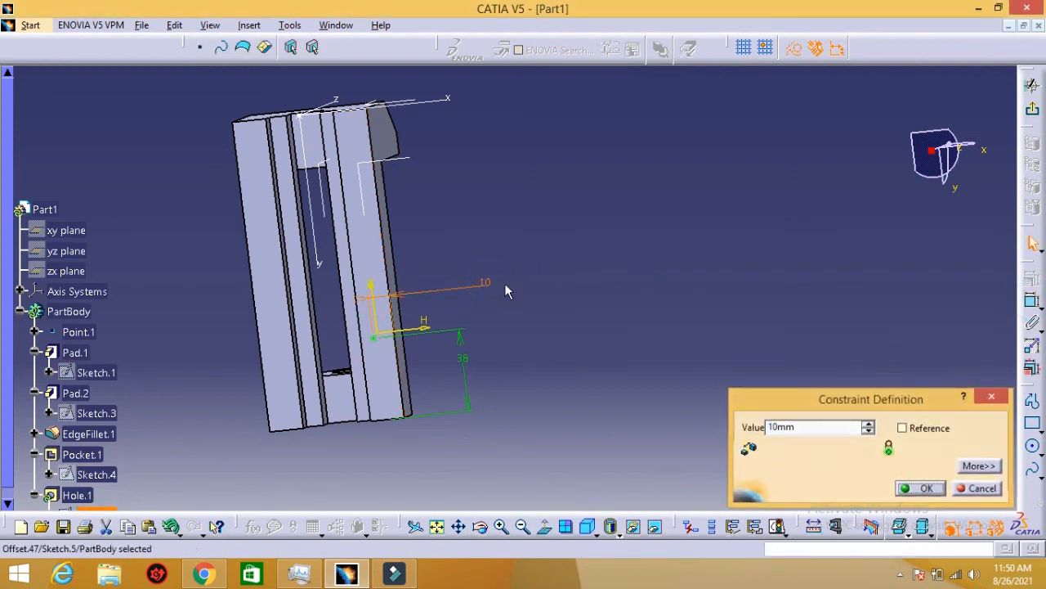
key("Return")
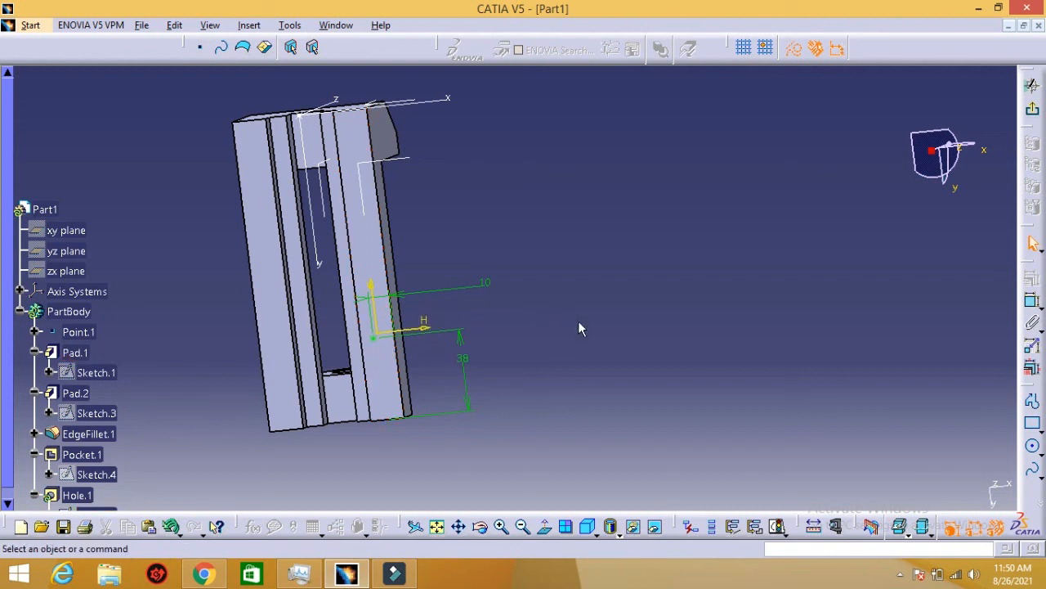
middle_click_drag(577, 271, 526, 270)
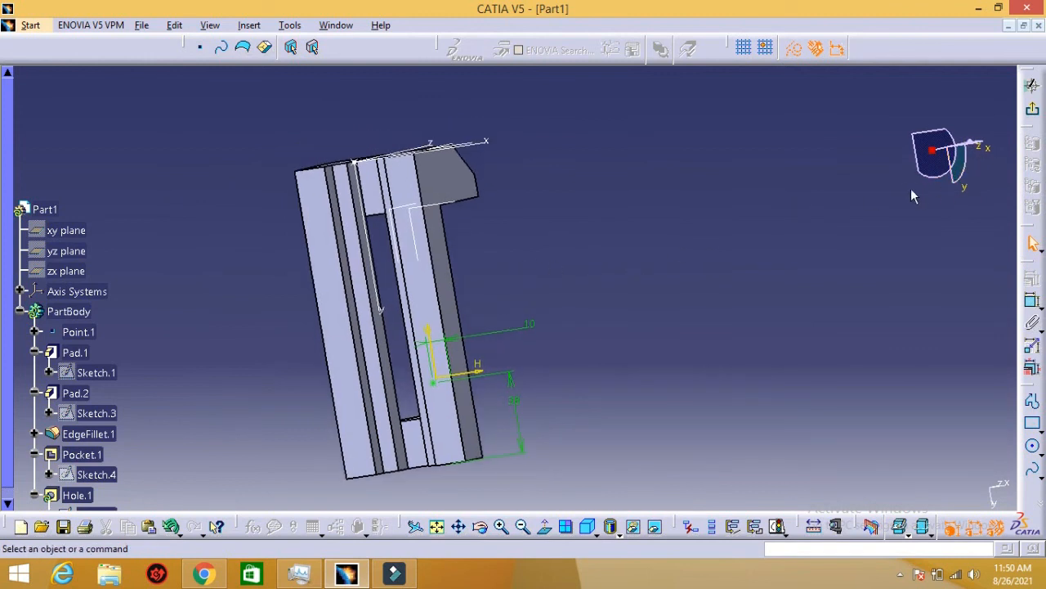
- Finish the hole's positioning sketch and close the floating ENOVIA V5 VPM Navigator toolbar
left_click(1036, 113)
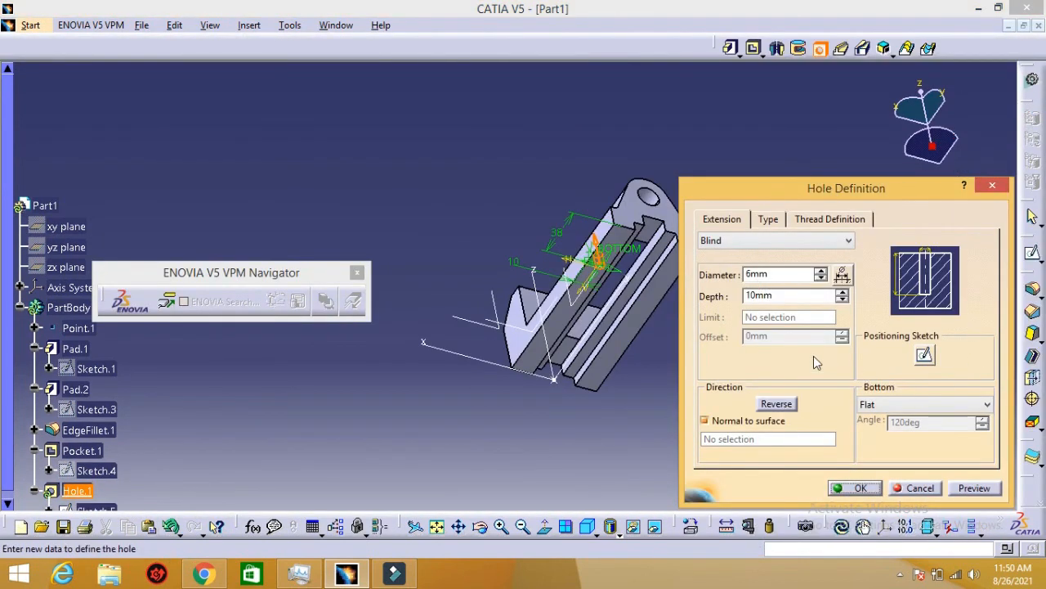
mouse_move(665, 345)
middle_mouse_down()
mouse_move(597, 327)
mouse_move(511, 284)
middle_mouse_up()
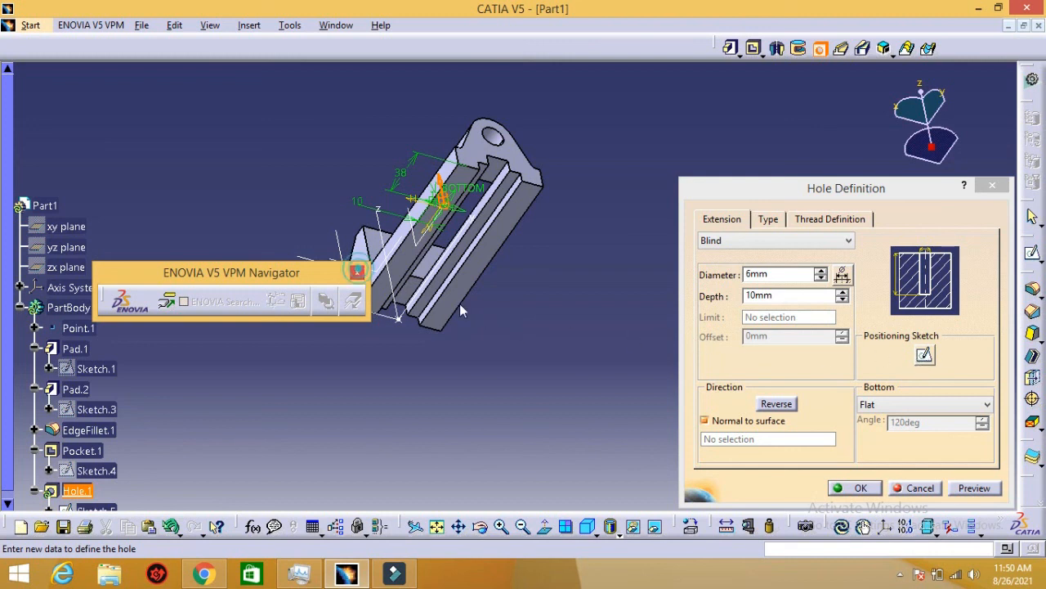
left_click(357, 272)
middle_click_drag(548, 239, 570, 204)
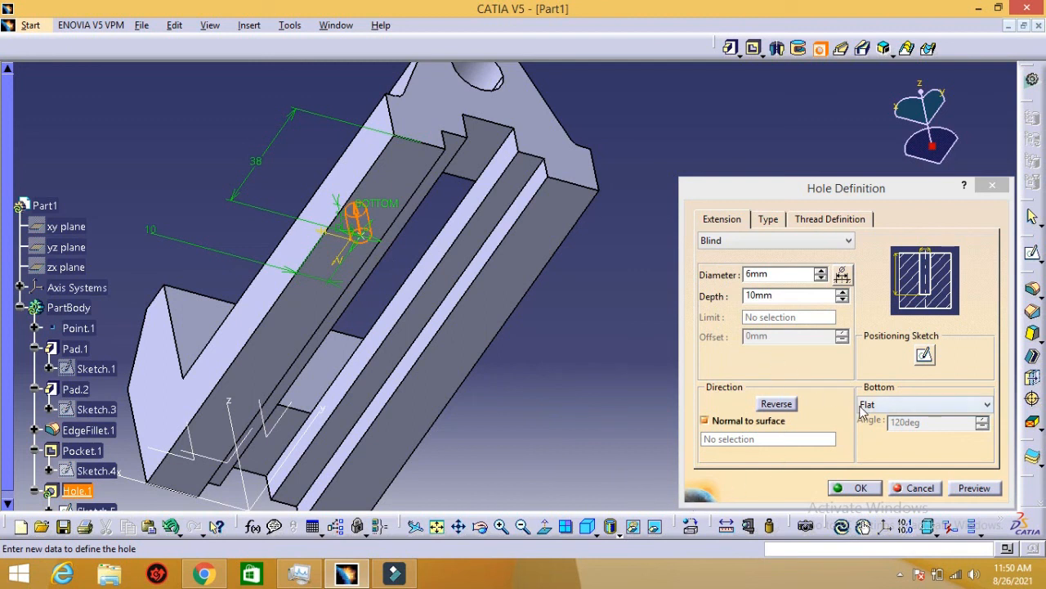
- Check the hole's bottom shape in the bench vice PDF, set the bottom to V-Bottom, and create the 6 mm blind hole
left_click(352, 573)
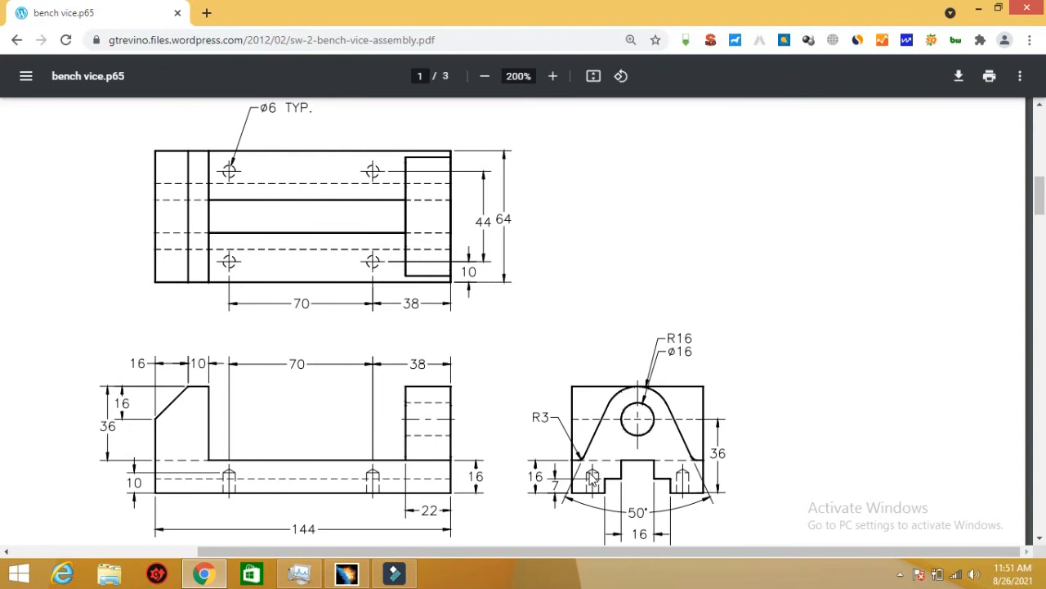
left_click(351, 574)
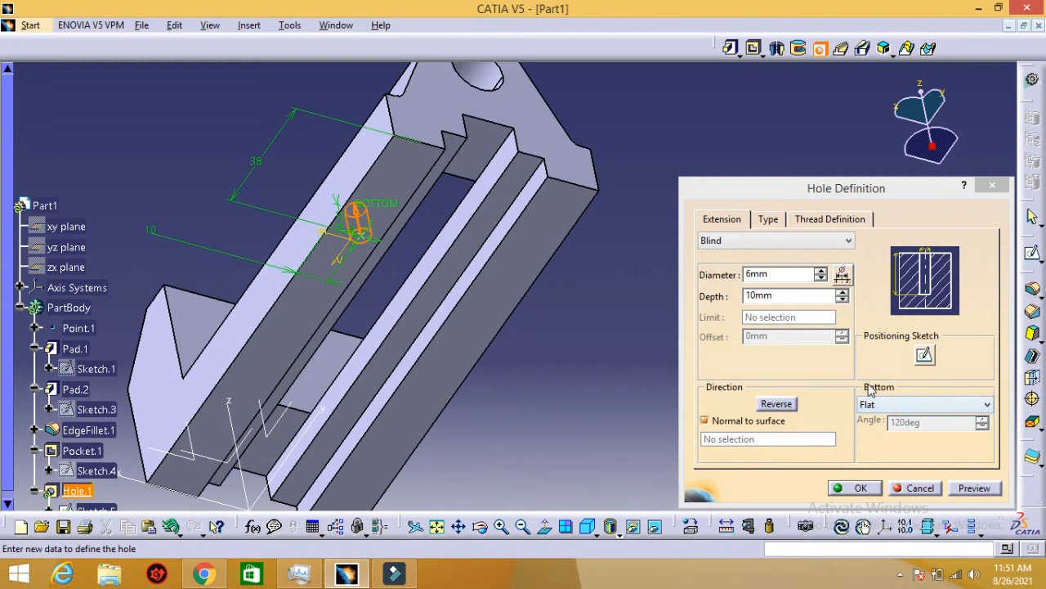
left_click(882, 405)
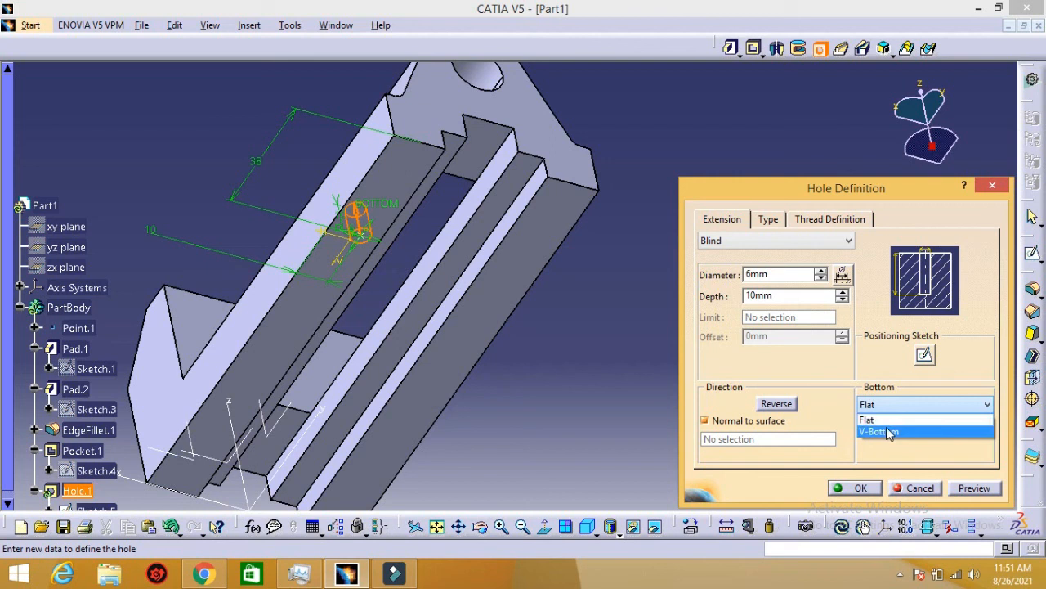
left_click(888, 432)
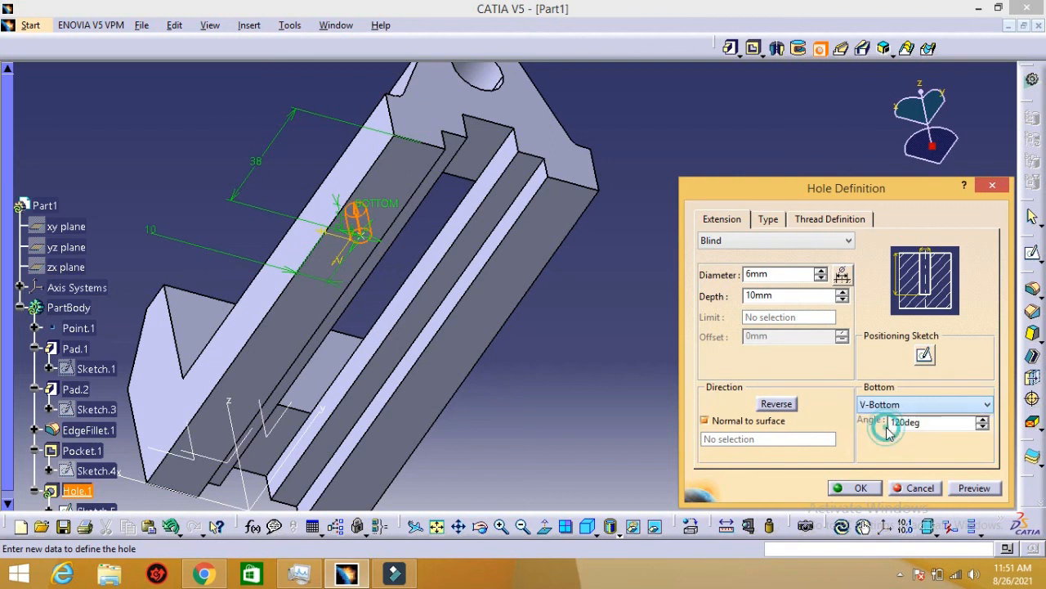
left_click(965, 488)
left_click(857, 494)
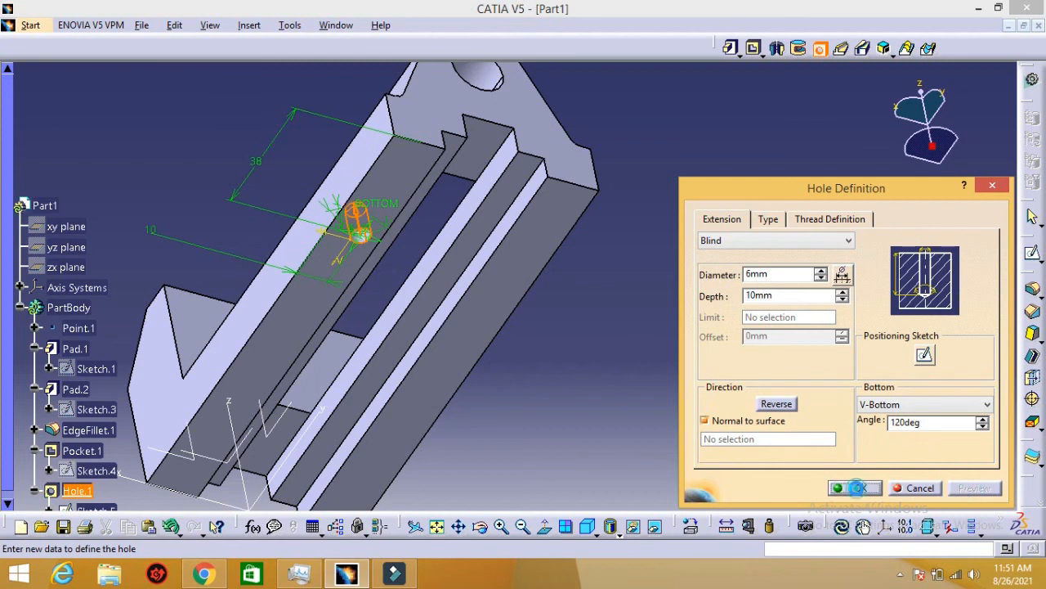
left_click(671, 315)
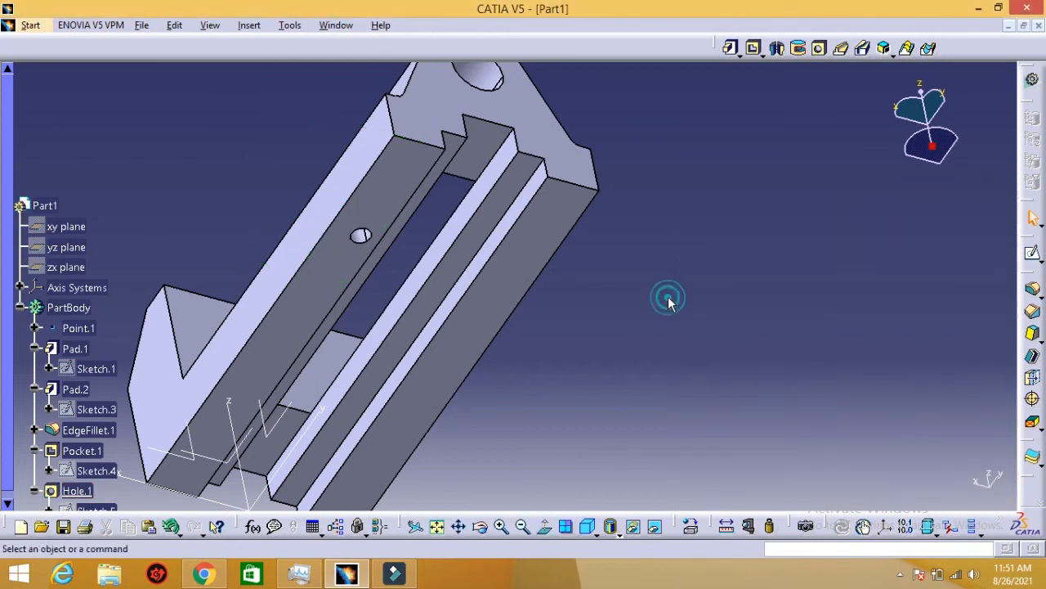
middle_click_drag(589, 303, 553, 273)
middle_click_drag(584, 342, 528, 258)
left_click(534, 226)
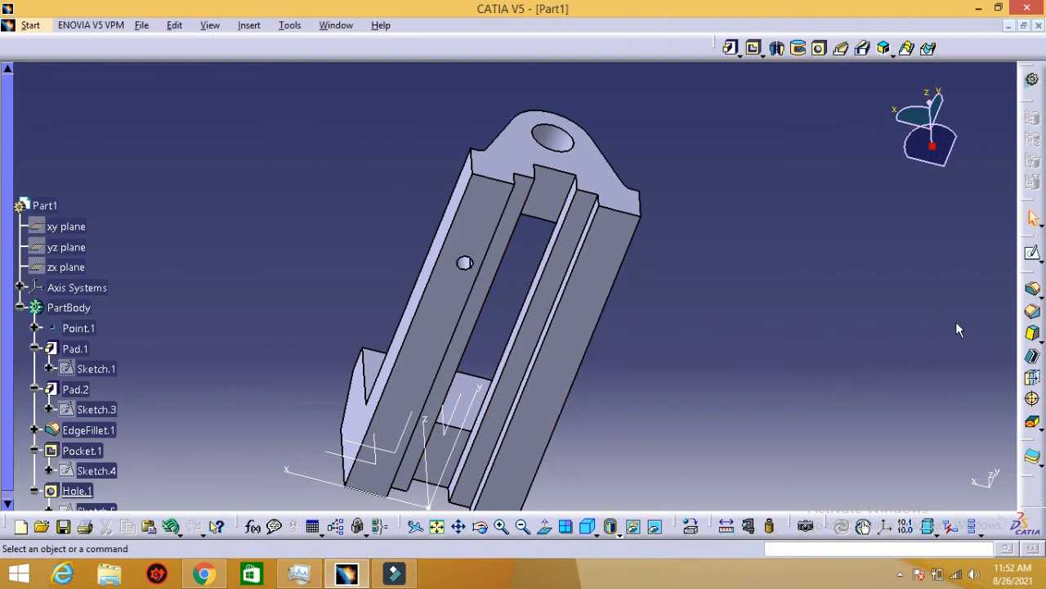
- Undock the dress-up and transformation feature toolbars and float them beside the model
left_click_drag(1026, 271, 854, 229)
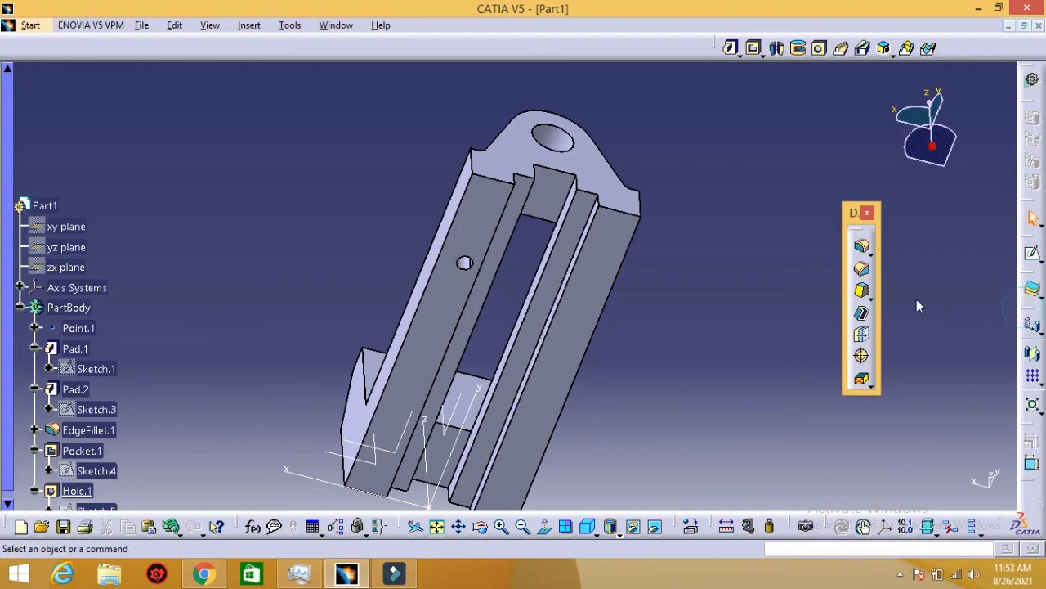
left_click_drag(1032, 313, 963, 318)
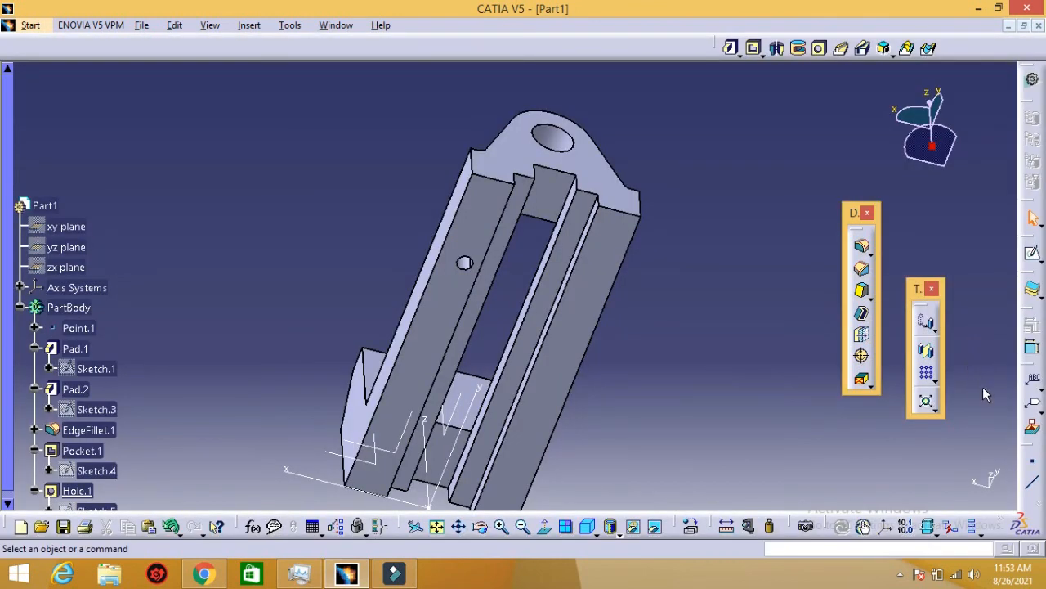
left_click(935, 330)
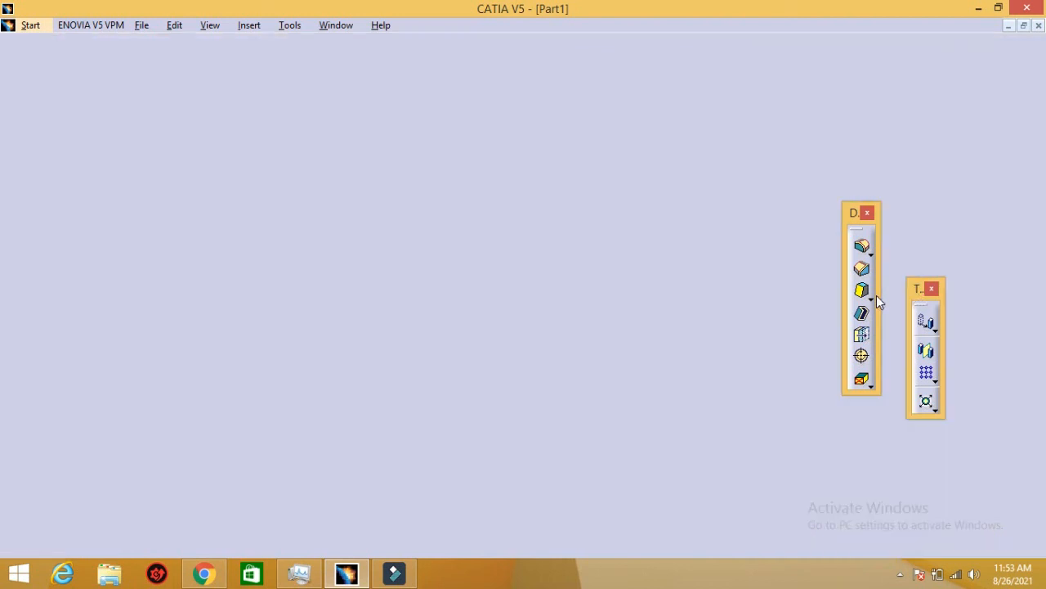
left_click_drag(916, 288, 878, 296)
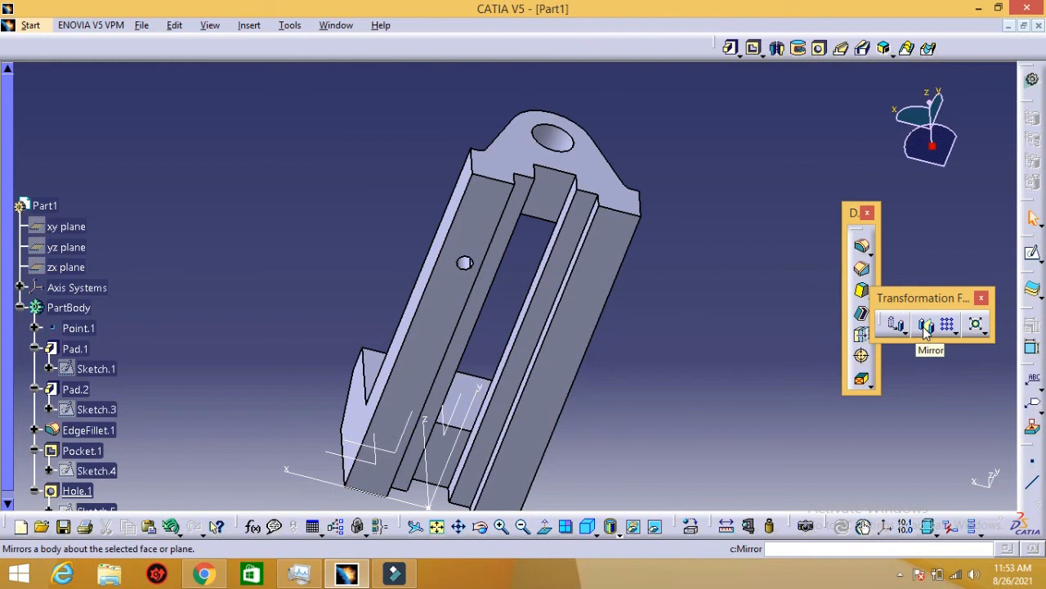
- Mirror the 6 mm hole about the axis system's YZ plane onto the opposite side of the slot
left_click(927, 326)
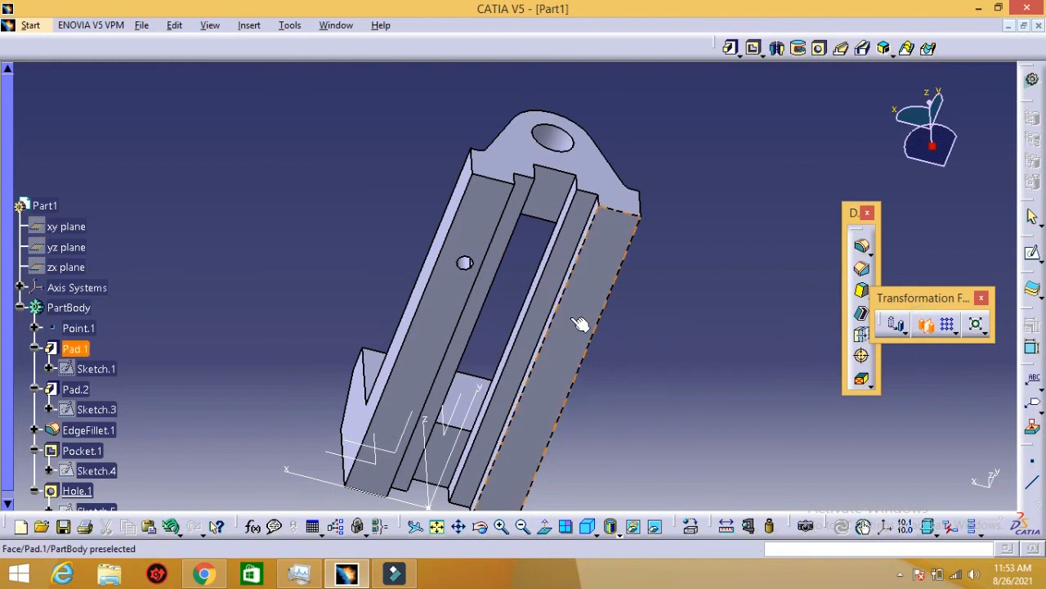
left_click(467, 265)
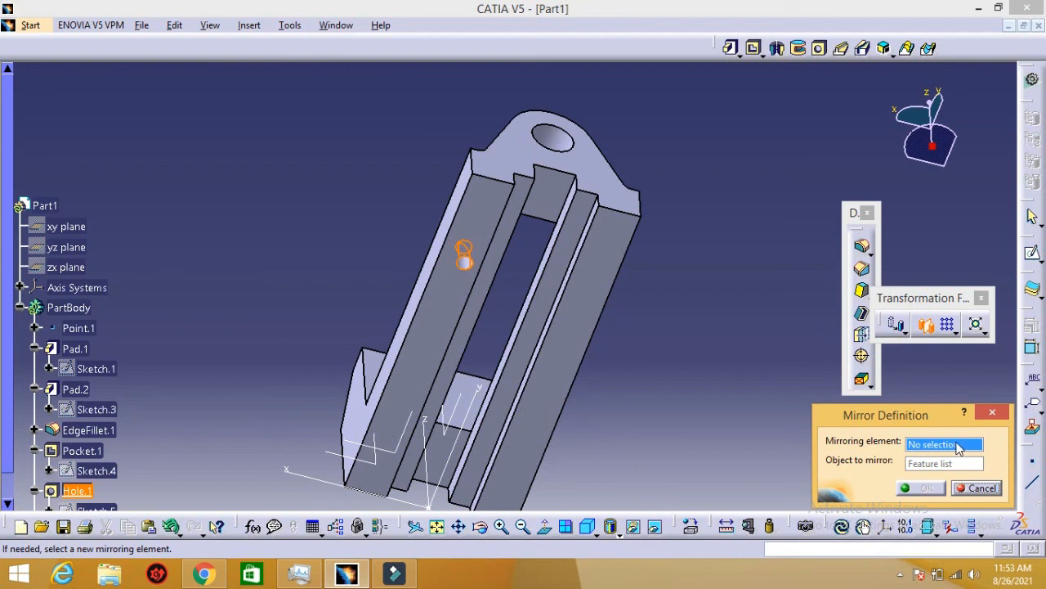
left_click(463, 412)
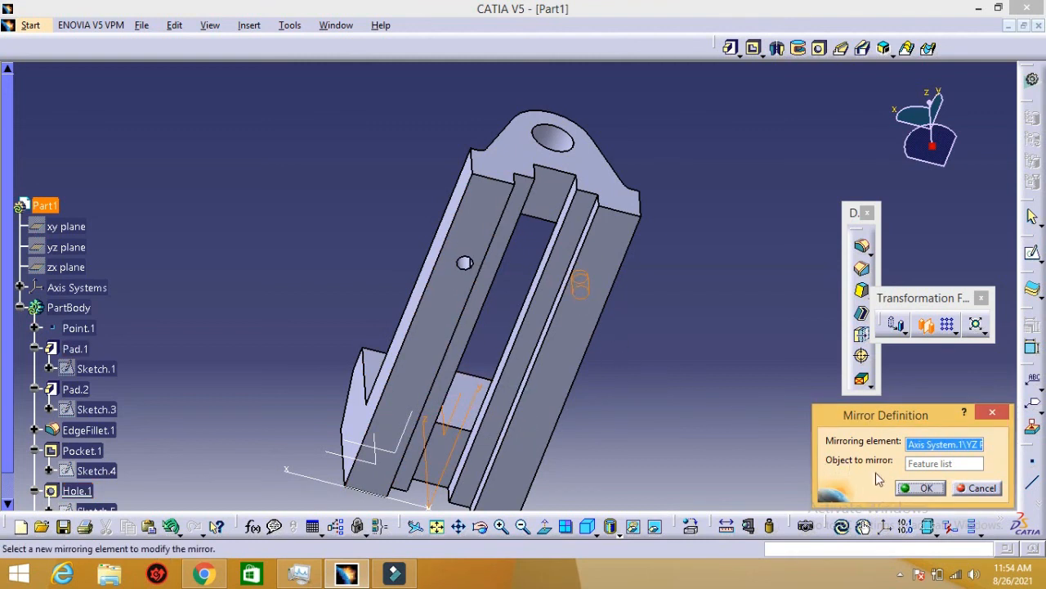
left_click(923, 488)
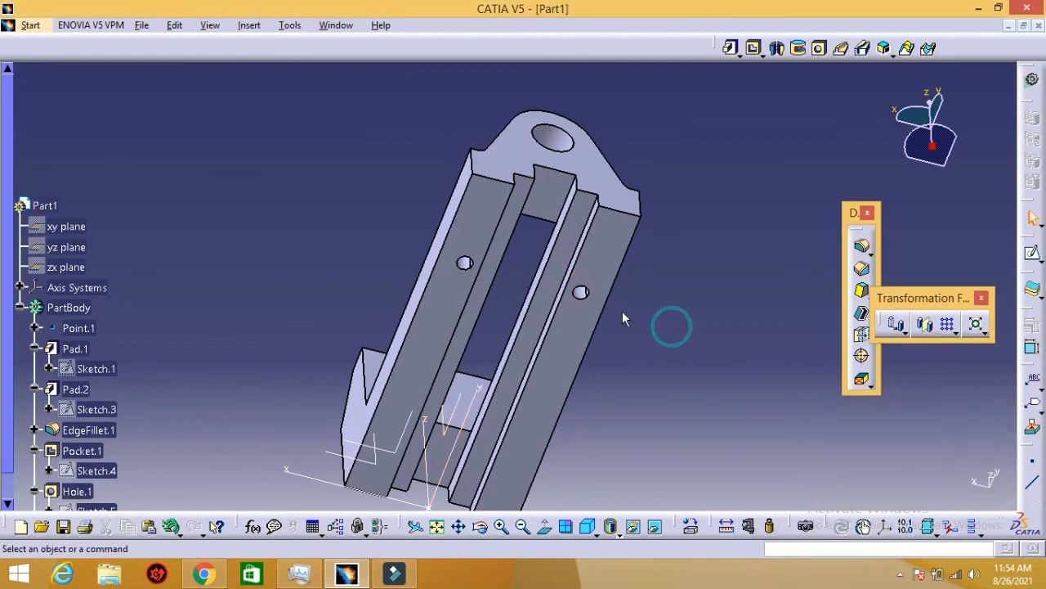
- Start another 6 mm blind hole, 10 mm deep, on the first hole's underside face near the chamfered jaw, and open its positioning sketch
middle_click_drag(615, 311, 641, 327)
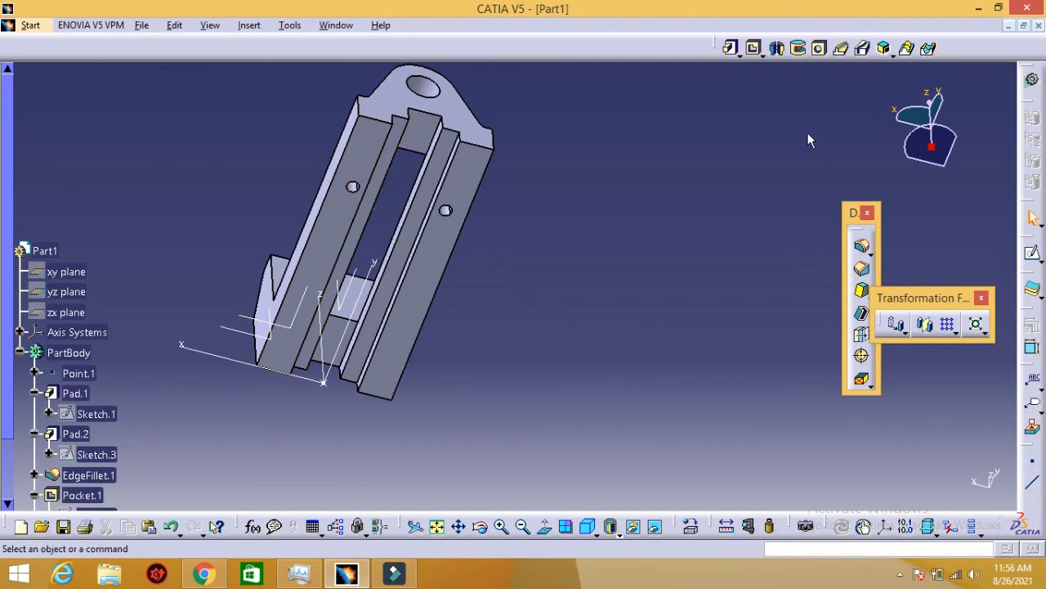
left_click(819, 48)
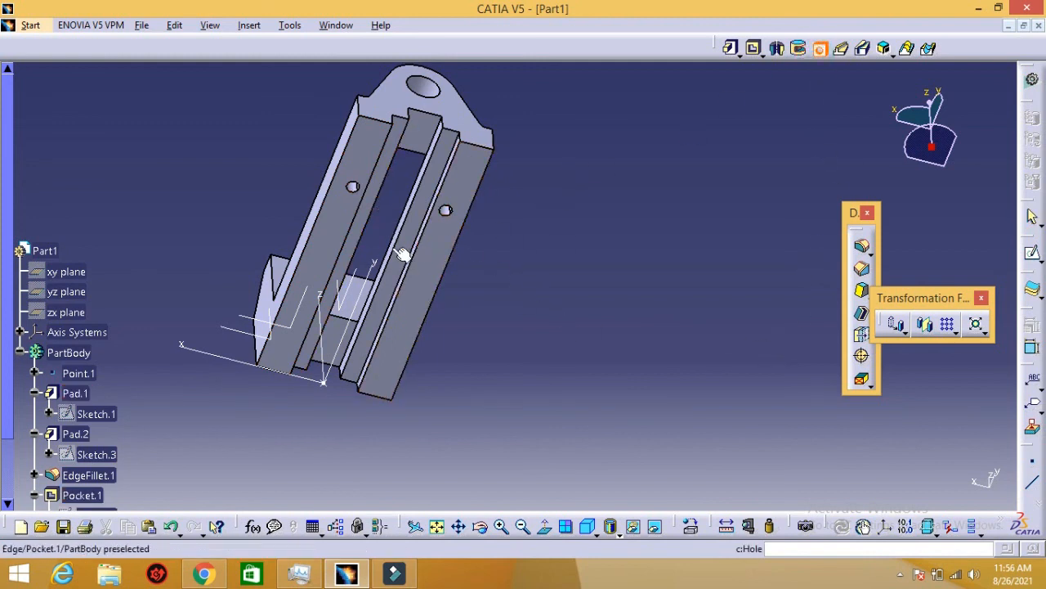
left_click(315, 260)
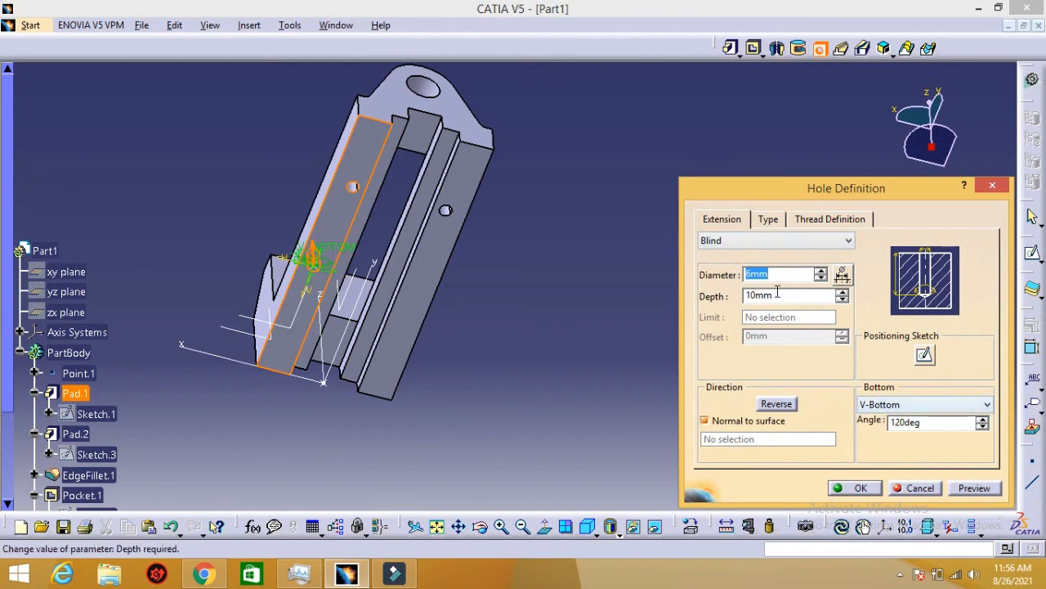
left_click(924, 355)
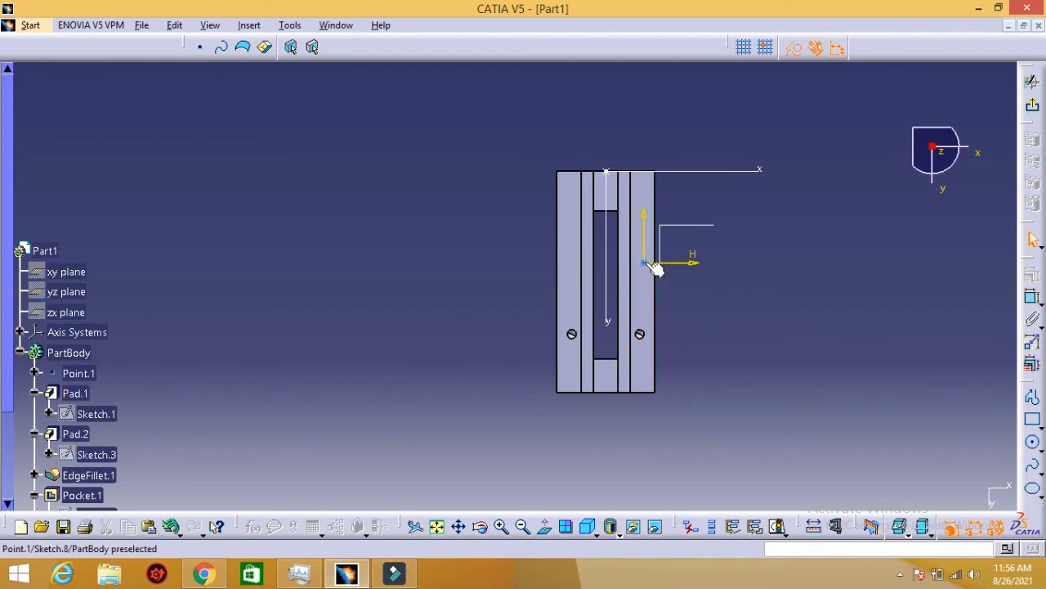
- Constrain the hole's centre point 70+38 mm from the base's short end edge opposite the chamfered jaw
left_click(1034, 301)
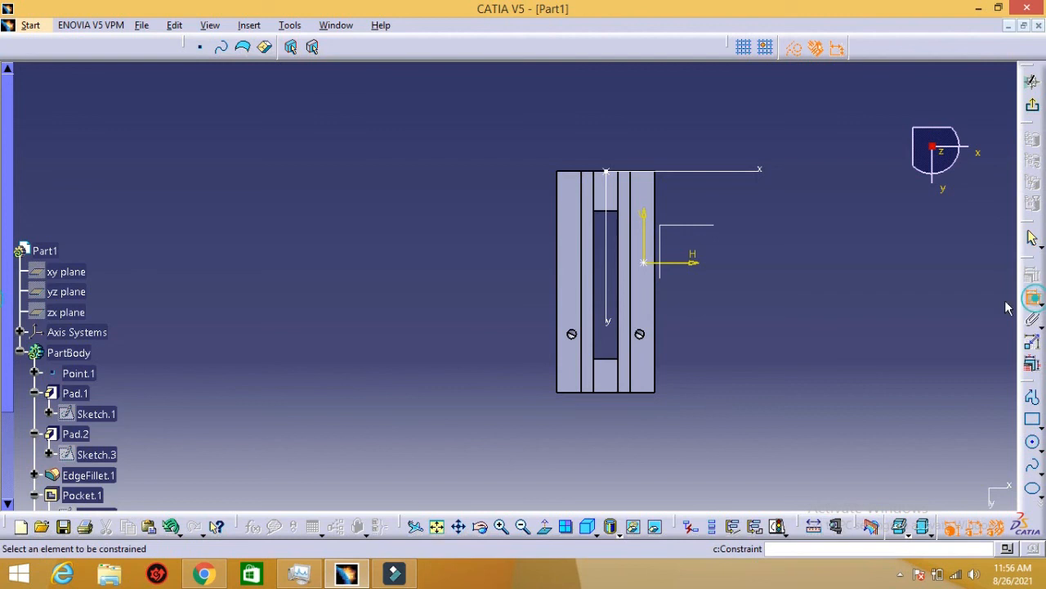
left_click(644, 264)
left_click(655, 392)
left_click(716, 350)
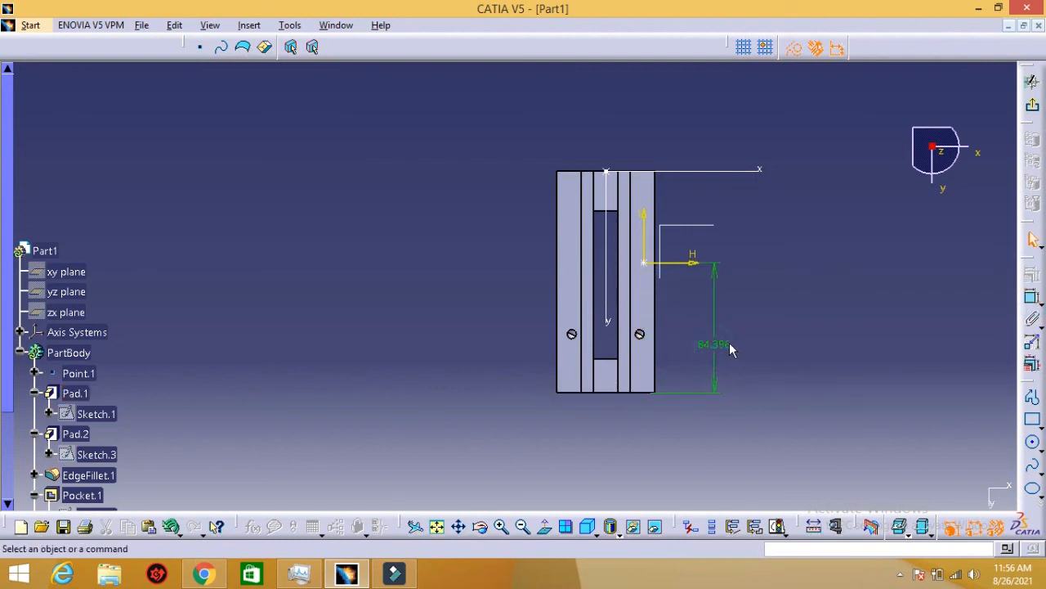
double_click(727, 348)
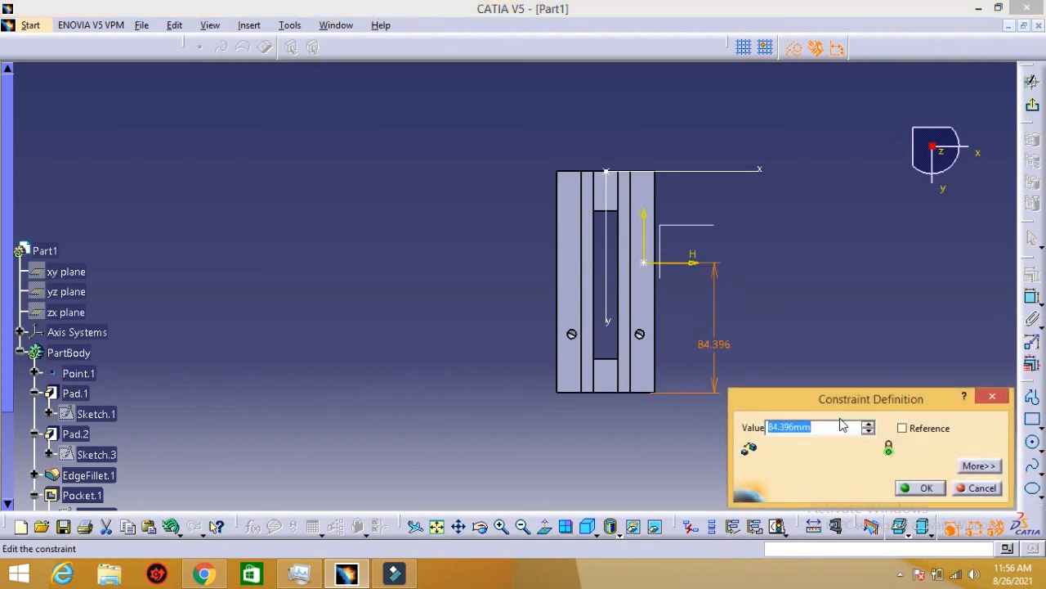
type("70+38")
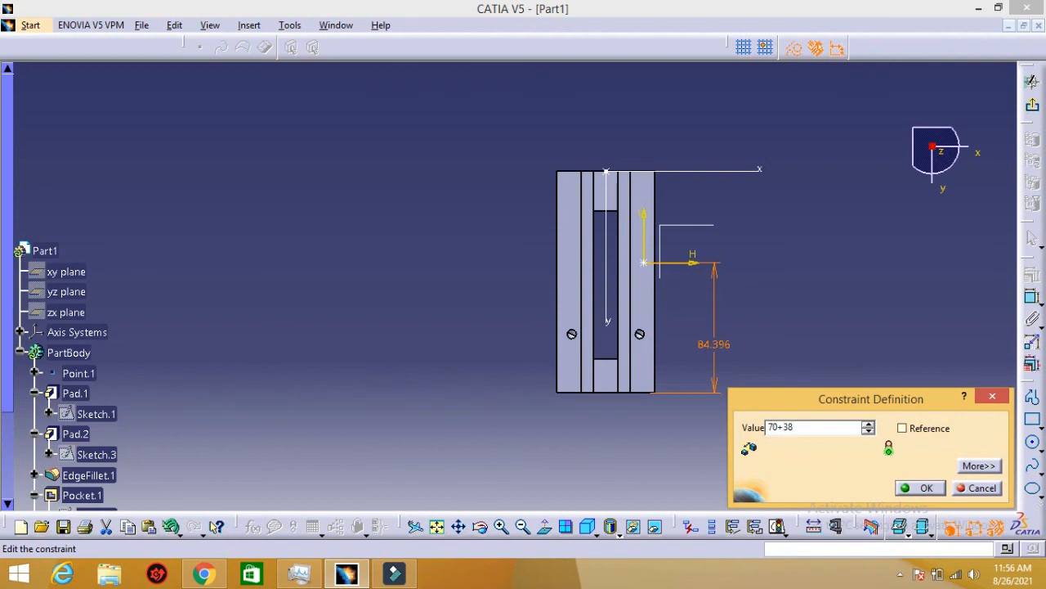
key("Return")
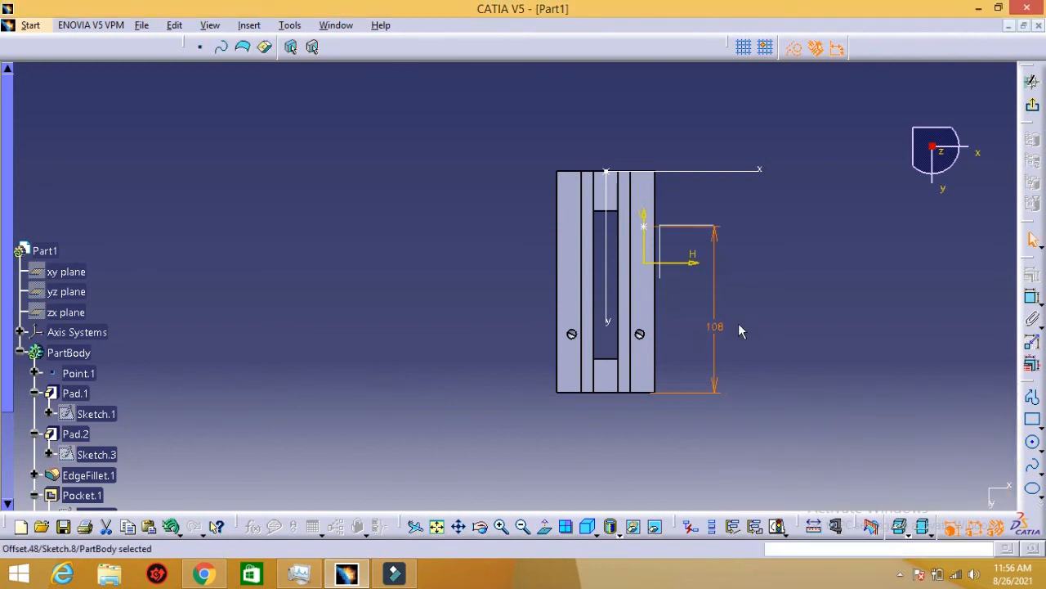
- Finish the positioning sketch and create the 6 mm blind hole with its 120-degree V-bottom
left_click(1030, 124)
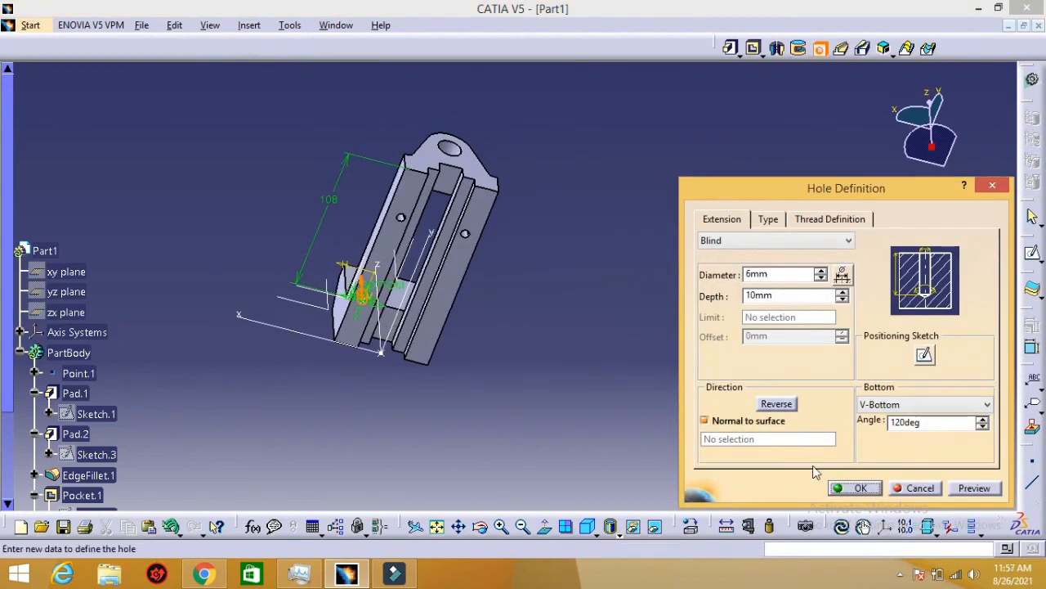
left_click(842, 487)
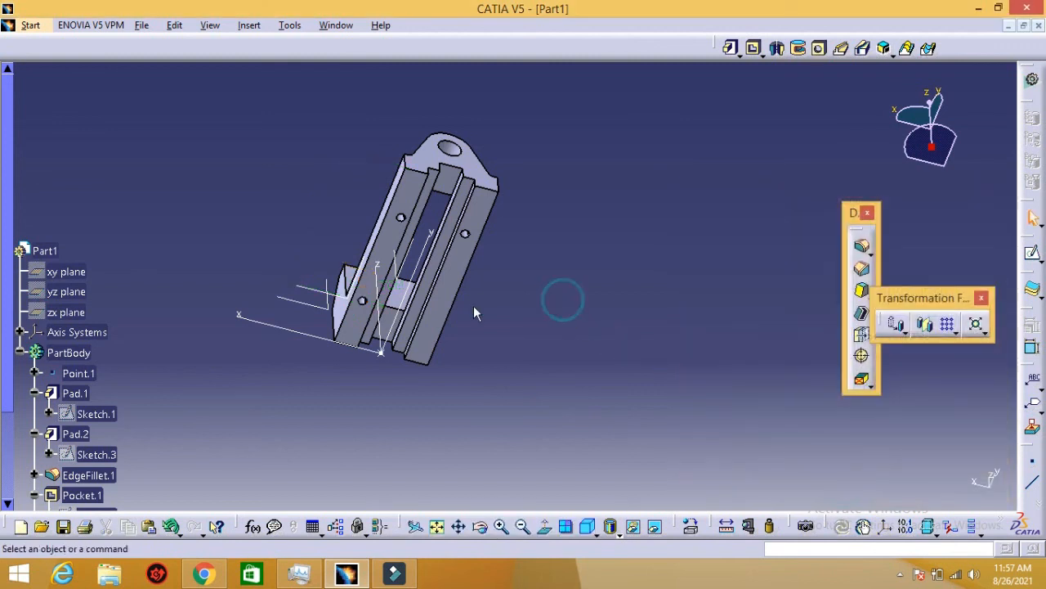
middle_click_drag(341, 246, 318, 217)
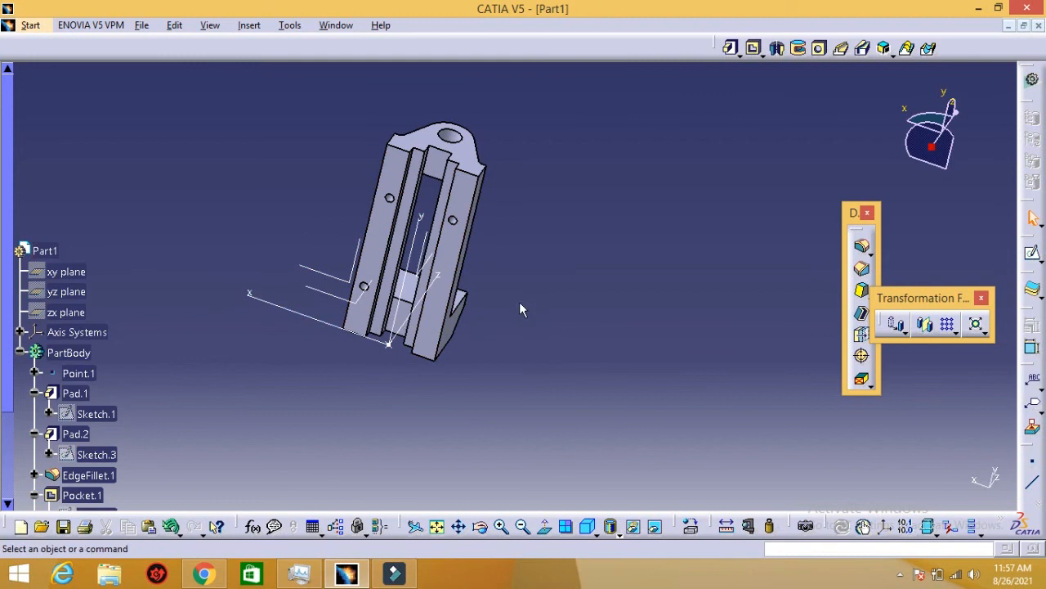
- Mirror the hole near the chamfered jaw about the axis system's YZ plane to the other side of the slot
left_click(933, 326)
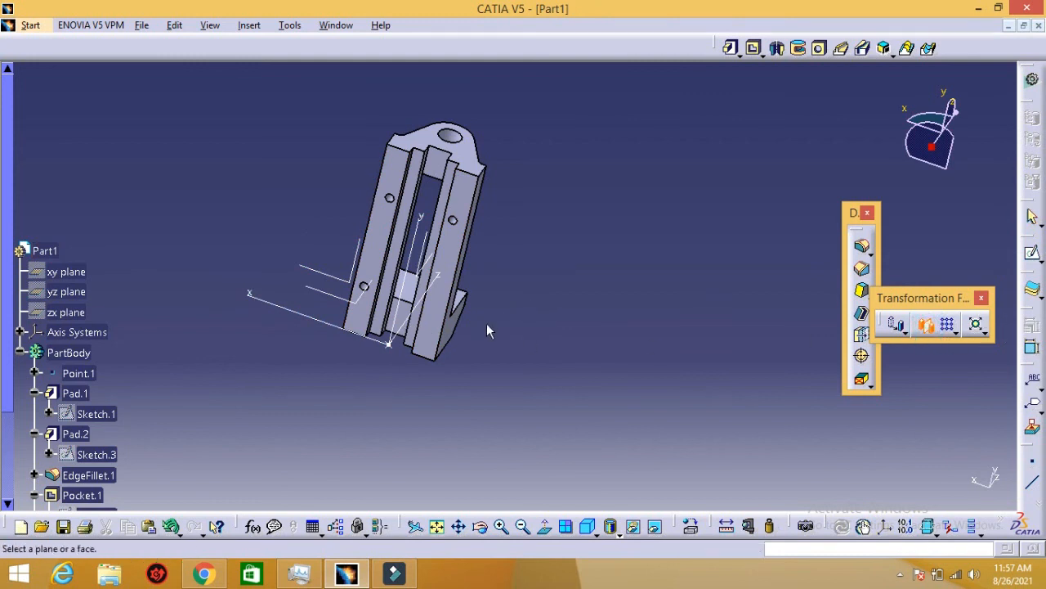
key("Escape")
middle_click_drag(373, 293, 390, 271, "ctrl")
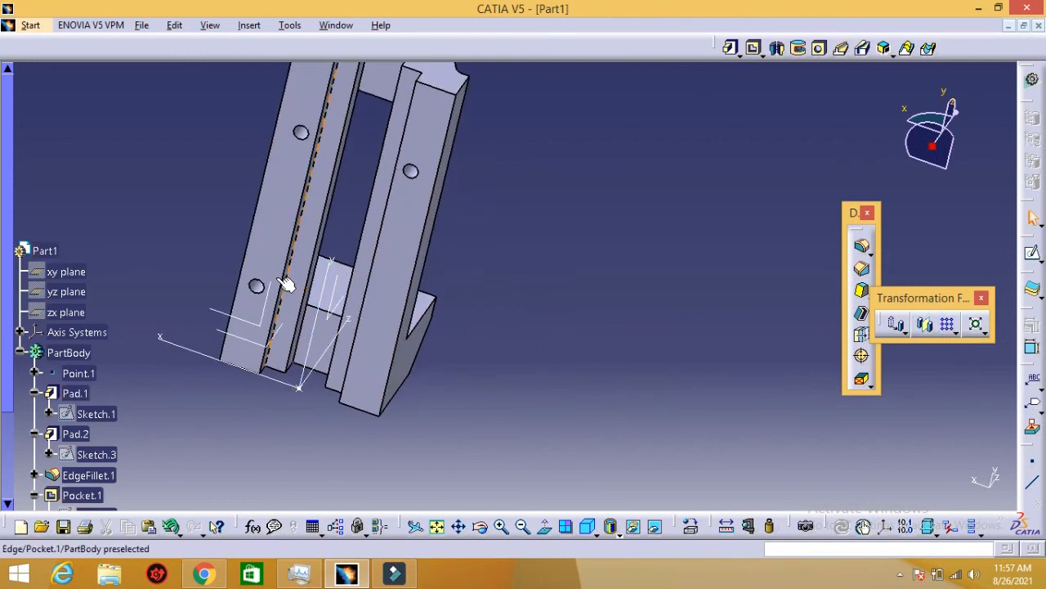
left_click(258, 284)
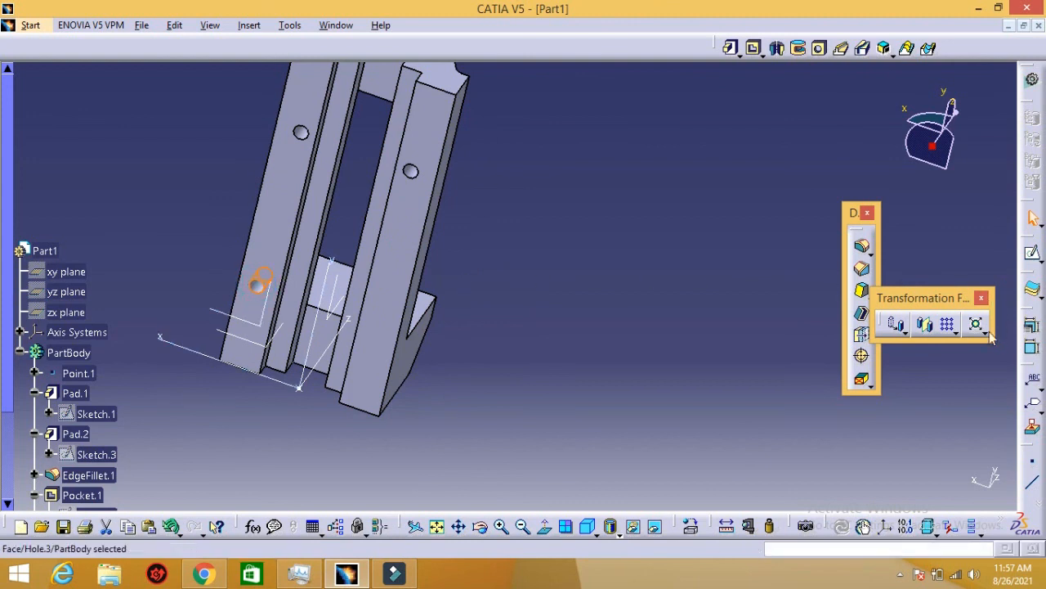
left_click(925, 326)
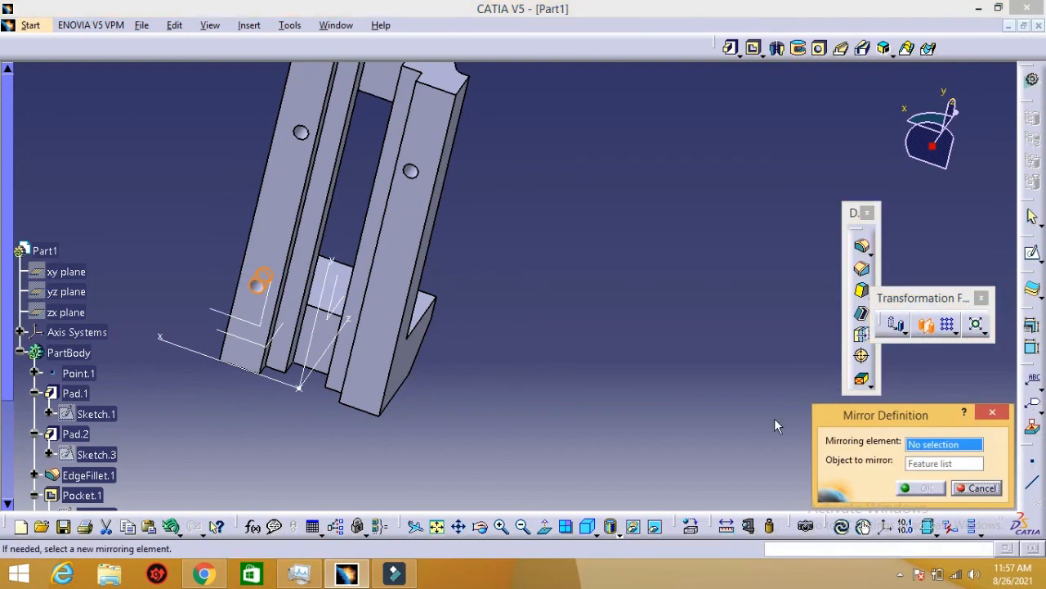
left_click(332, 293)
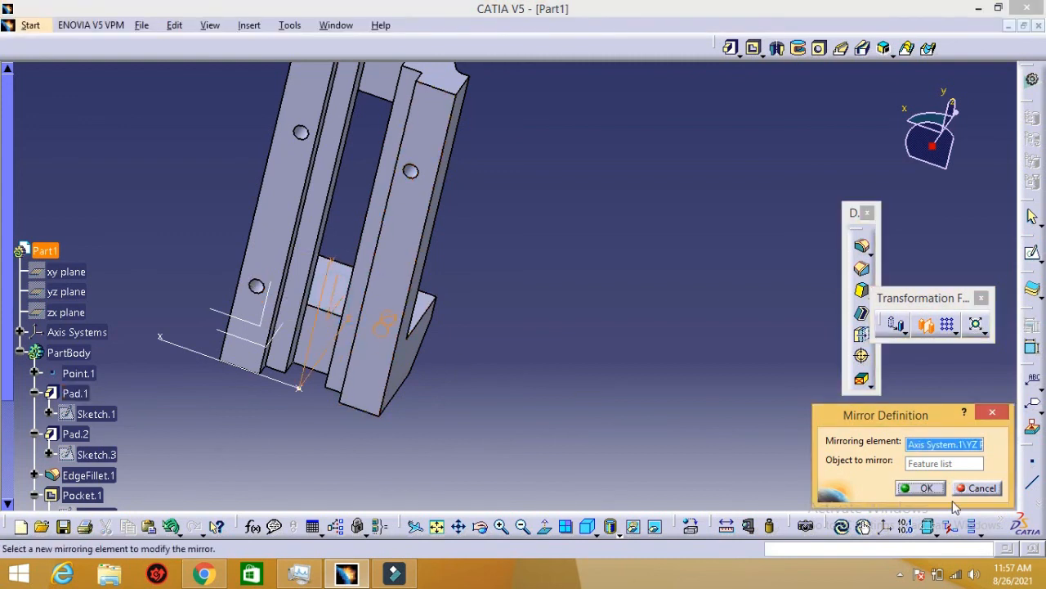
left_click(926, 488)
middle_click_drag(515, 202, 484, 216)
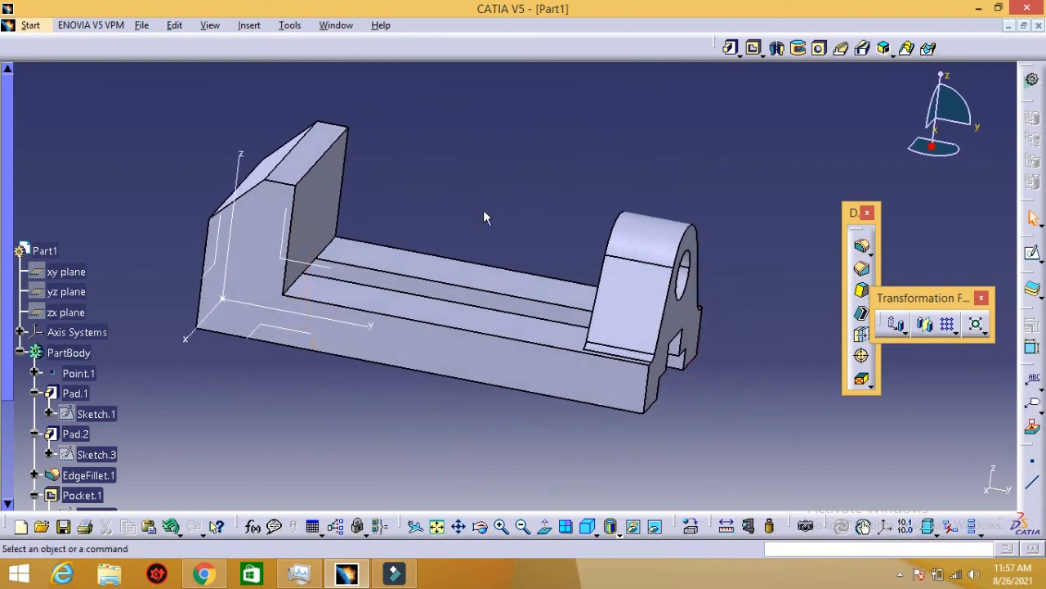